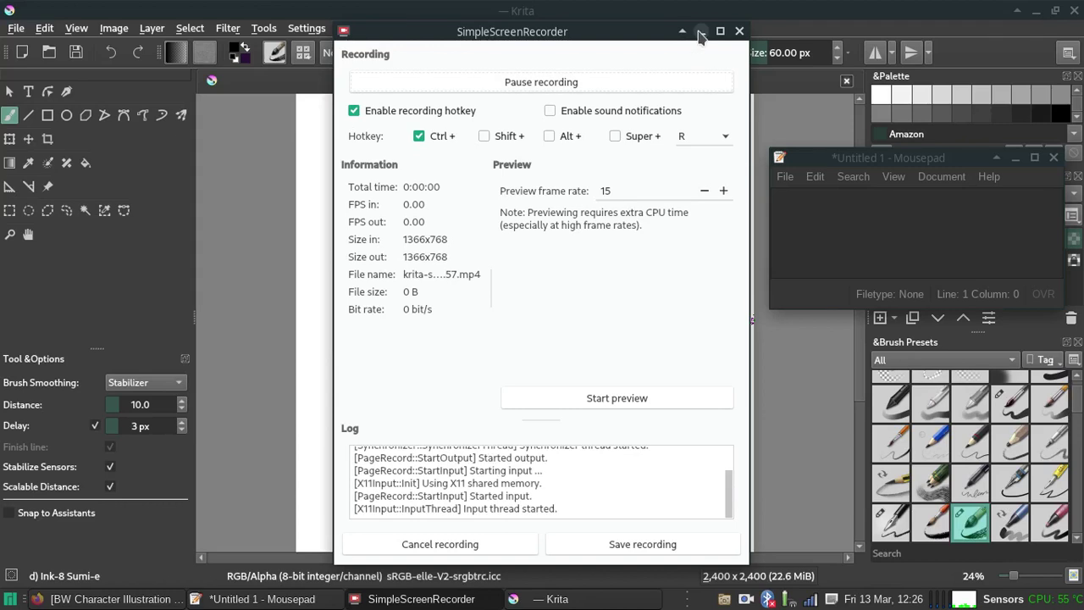
# Move the Mousepad notes window to the upper right and set it Always on Top.
pyautogui.moveTo(804, 164)
pyautogui.mouseDown()
pyautogui.moveTo(316, 347)
pyautogui.moveTo(228, 400)
pyautogui.mouseUp()
pyautogui.write('Hello!')
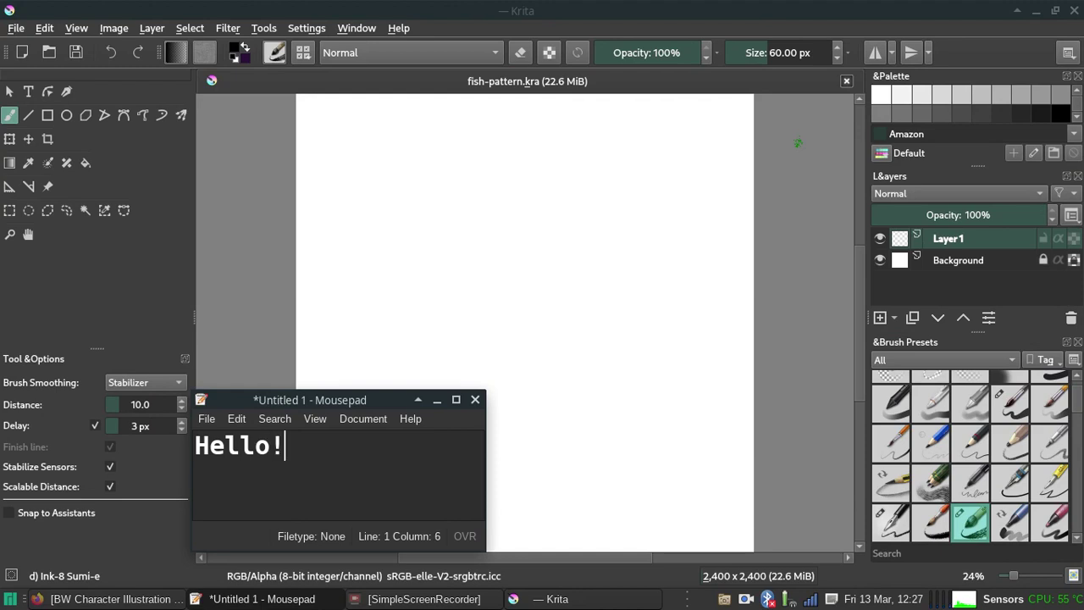
pyautogui.write(' :)')
pyautogui.moveTo(361, 389); pyautogui.dragTo(745, 385)
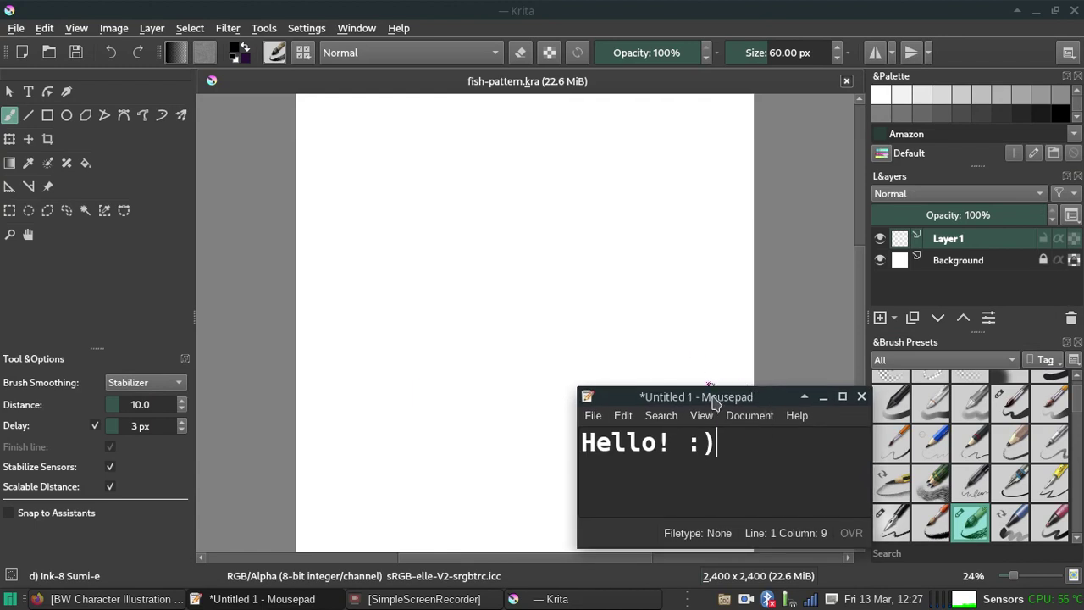
pyautogui.rightClick(713, 404)
pyautogui.click(805, 284)
pyautogui.moveTo(750, 397); pyautogui.dragTo(845, 115)
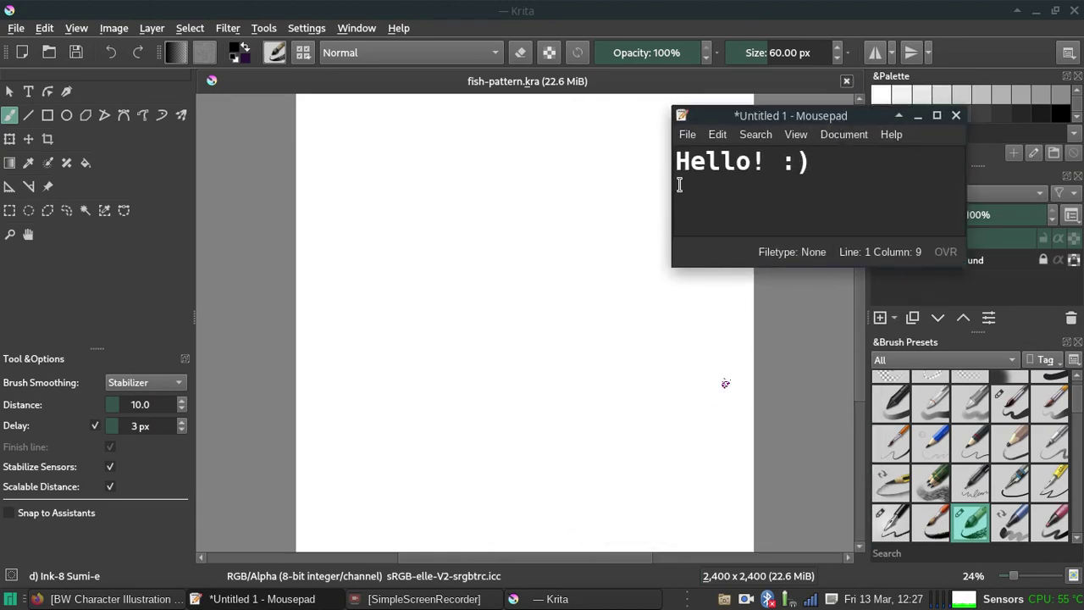
# Type the caption 'Today I'm showing you how I make patterns in Krita', then delete it.
pyautogui.hotkey('ctrl', 'a')
pyautogui.write('T')
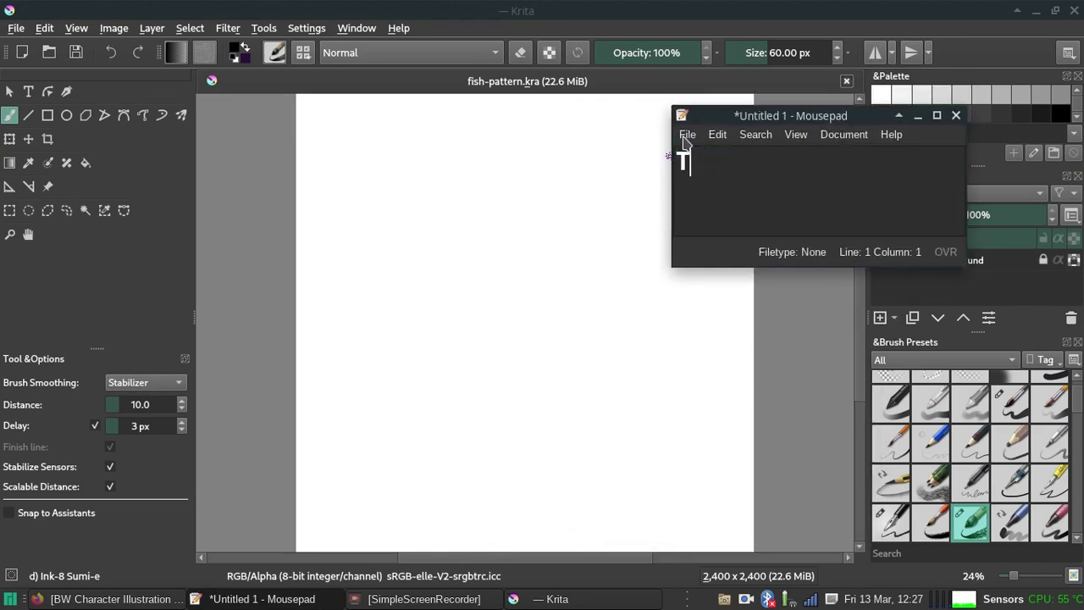
pyautogui.write('oday')
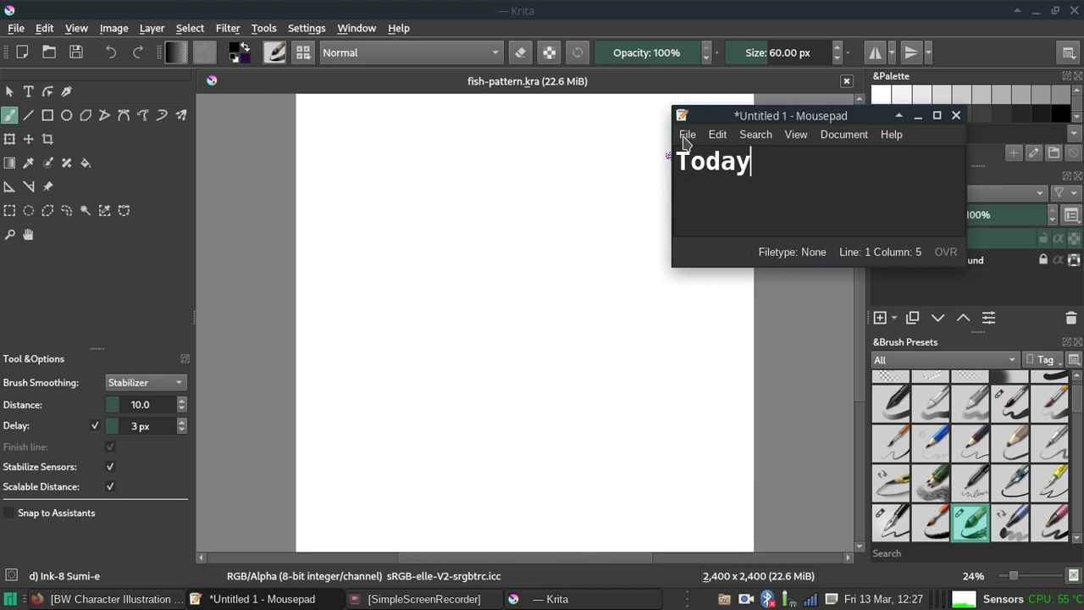
pyautogui.write(' I')
pyautogui.write('m sh')
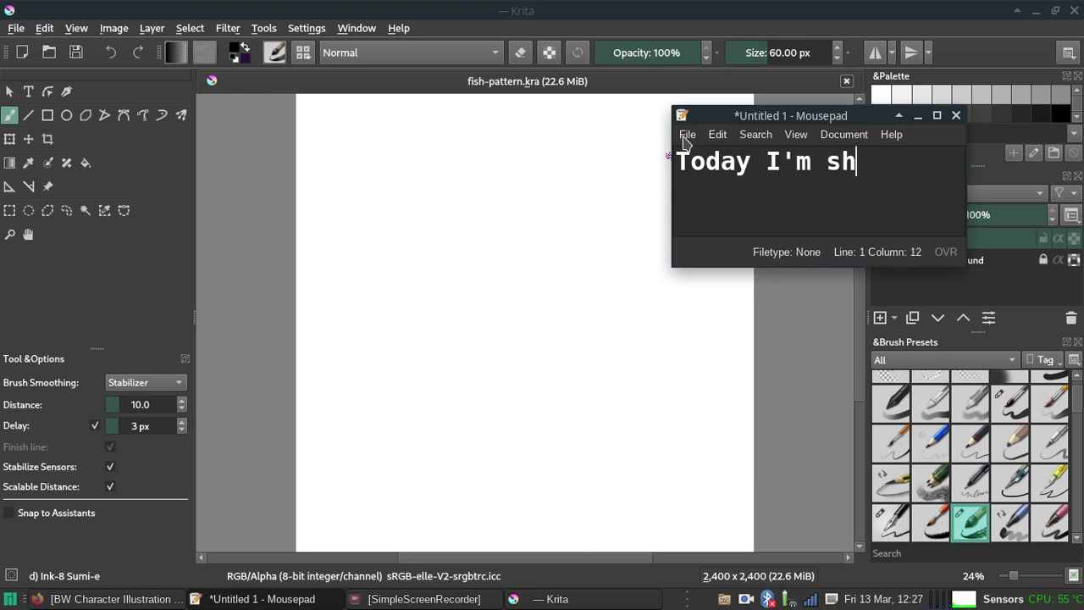
pyautogui.write('owing yiou')
pyautogui.press('BackSpace')
pyautogui.press('BackSpace')
pyautogui.press('BackSpace')
pyautogui.write('ou how I make patterns in Krita.')
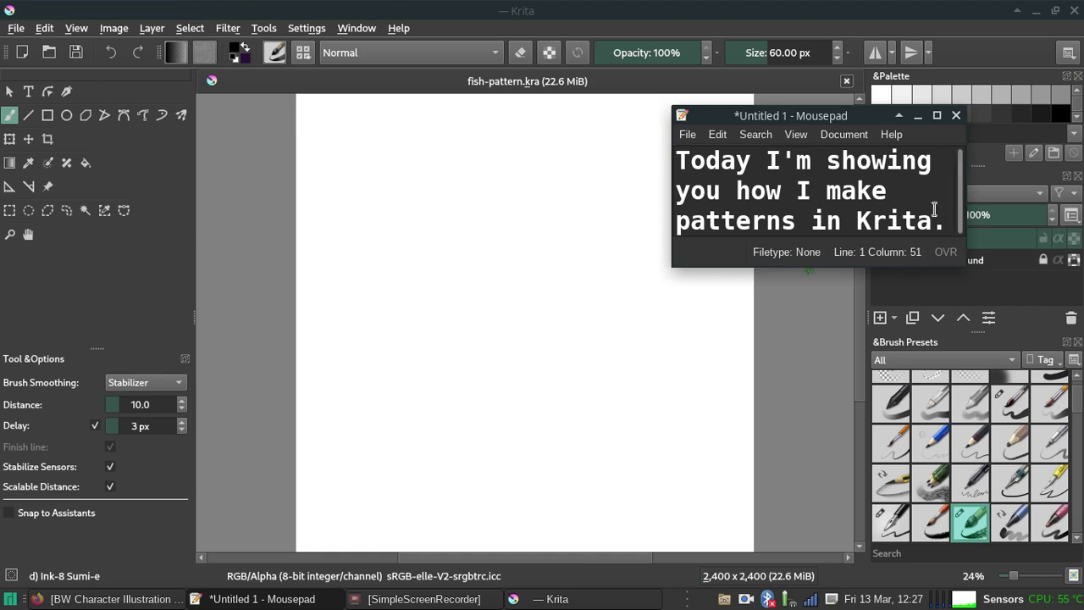
pyautogui.moveTo(943, 222); pyautogui.dragTo(676, 159)
pyautogui.press('Delete')
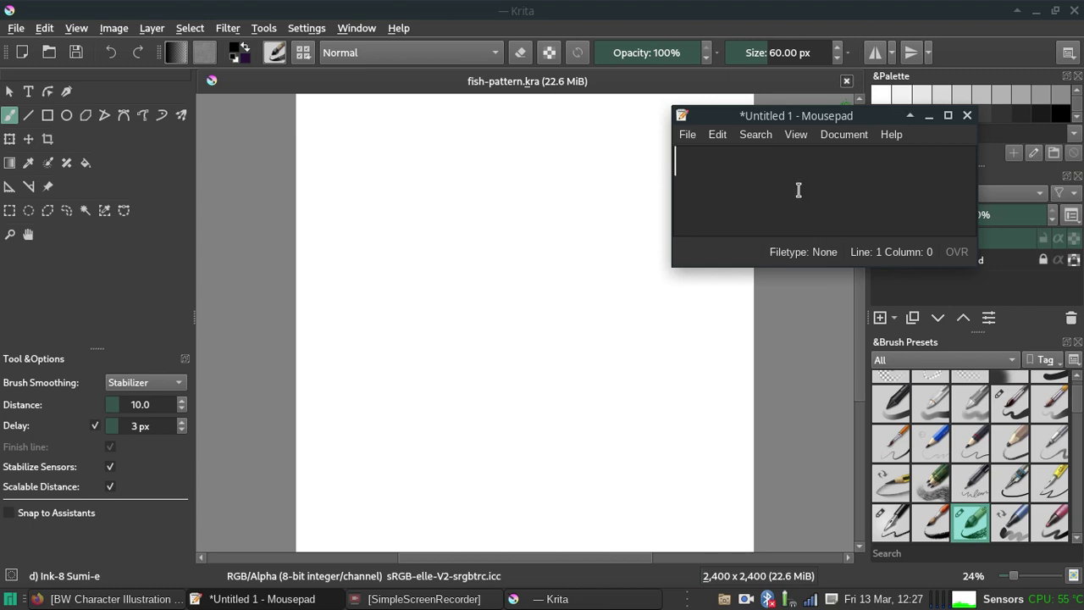
# Write the note 'Turn on symmetry up here' and nudge the window further up-right.
pyautogui.write('Turn on symmet')
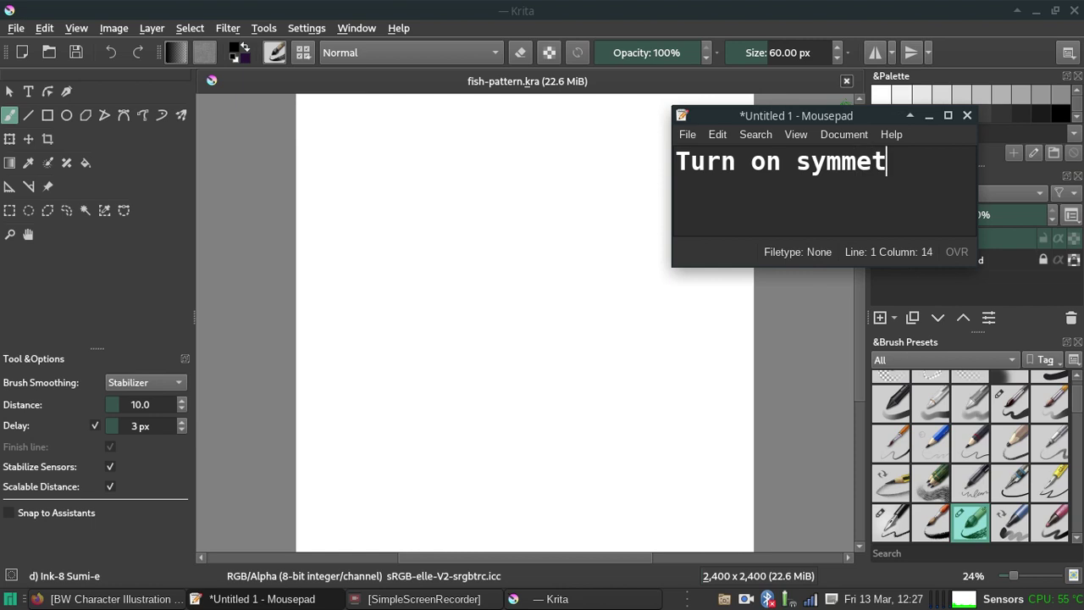
pyautogui.write('ry up herte')
pyautogui.press('BackSpace')
pyautogui.press('BackSpace')
pyautogui.write('e.')
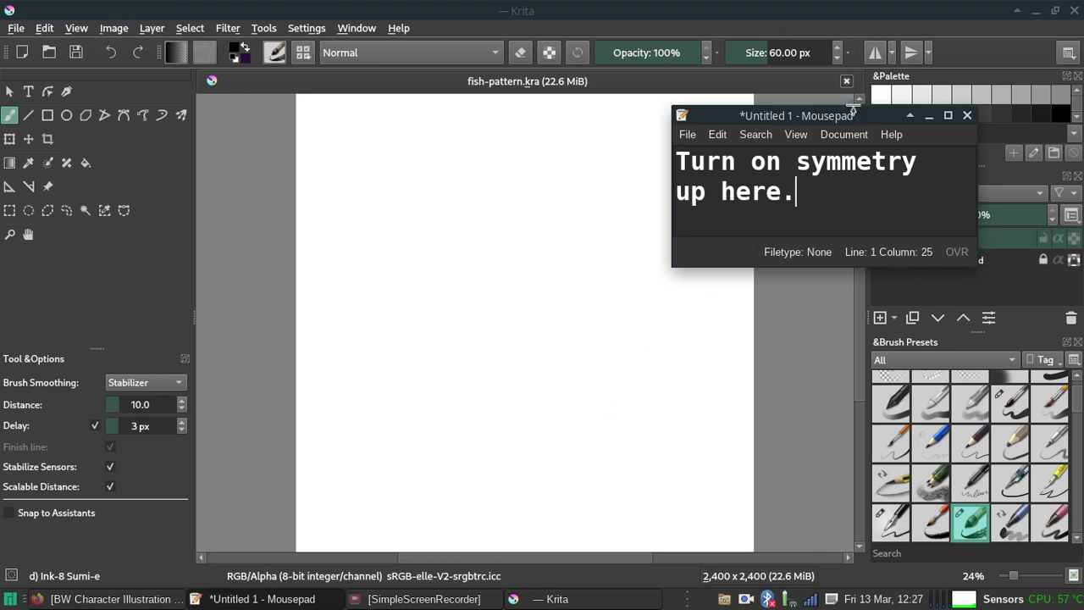
pyautogui.moveTo(854, 114); pyautogui.dragTo(960, 92)
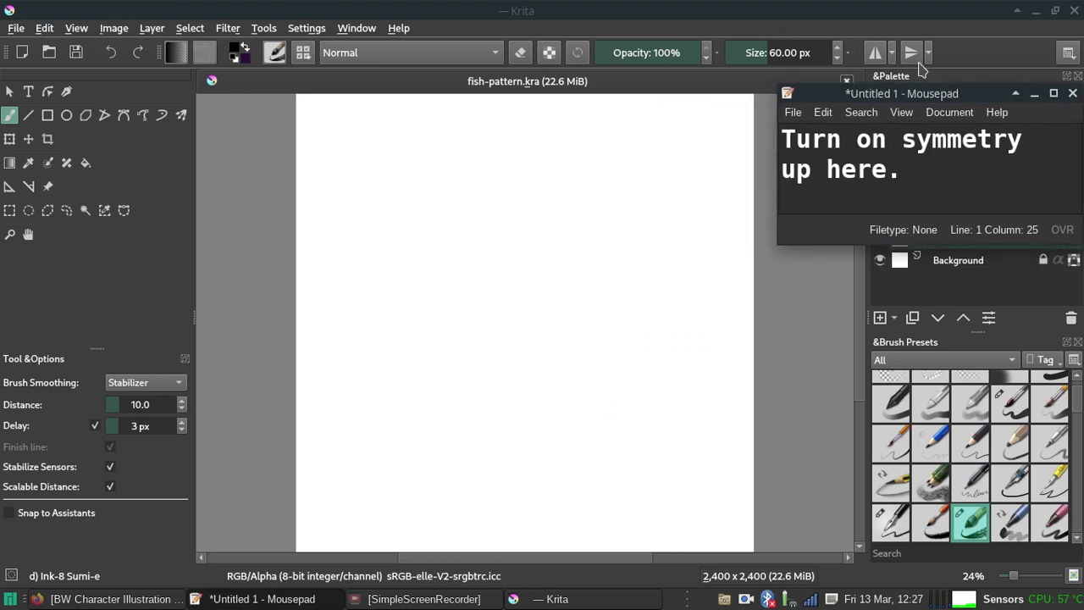
# Draw a heart with horizontal mirror on, then undo it and draw an unmirrored hook.
pyautogui.click(875, 53)
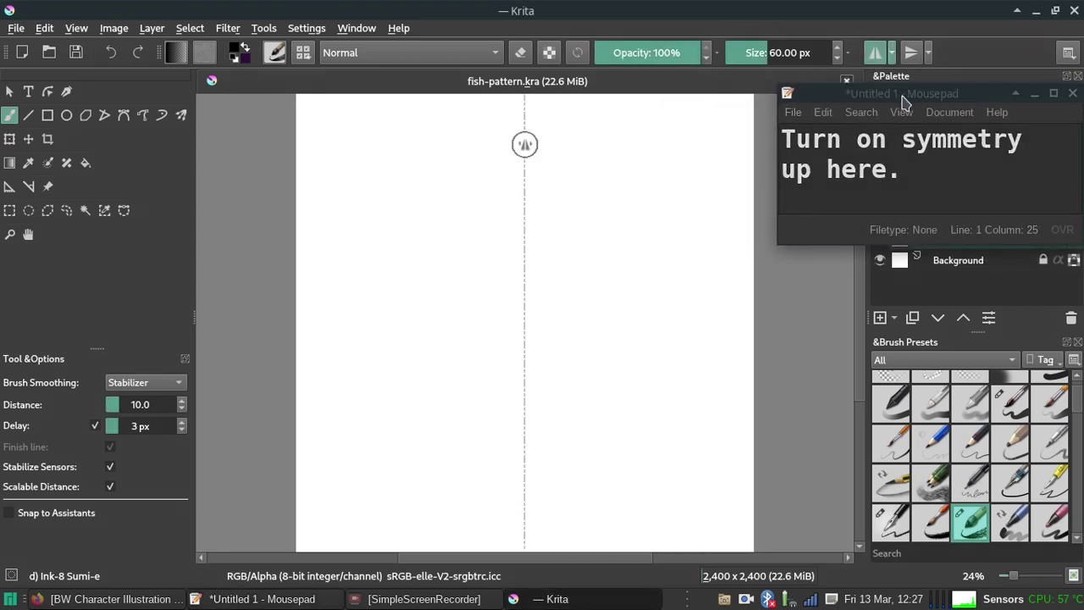
pyautogui.moveTo(539, 222)
pyautogui.mouseDown()
pyautogui.moveTo(629, 252)
pyautogui.moveTo(532, 391)
pyautogui.mouseUp()
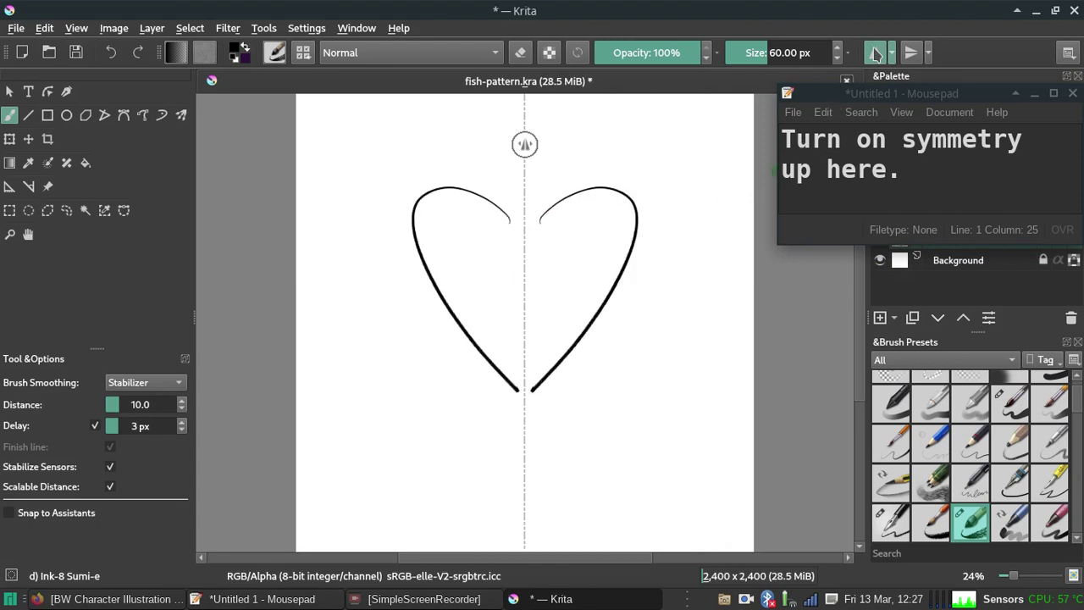
pyautogui.click(875, 52)
pyautogui.hotkey('ctrl', 'z')
pyautogui.moveTo(551, 229)
pyautogui.mouseDown()
pyautogui.moveTo(666, 177)
pyautogui.moveTo(547, 371)
pyautogui.mouseUp()
# Undo the hook, enable horizontal and vertical mirroring, and draw and undo four clover petals.
pyautogui.hotkey('ctrl', 'z')
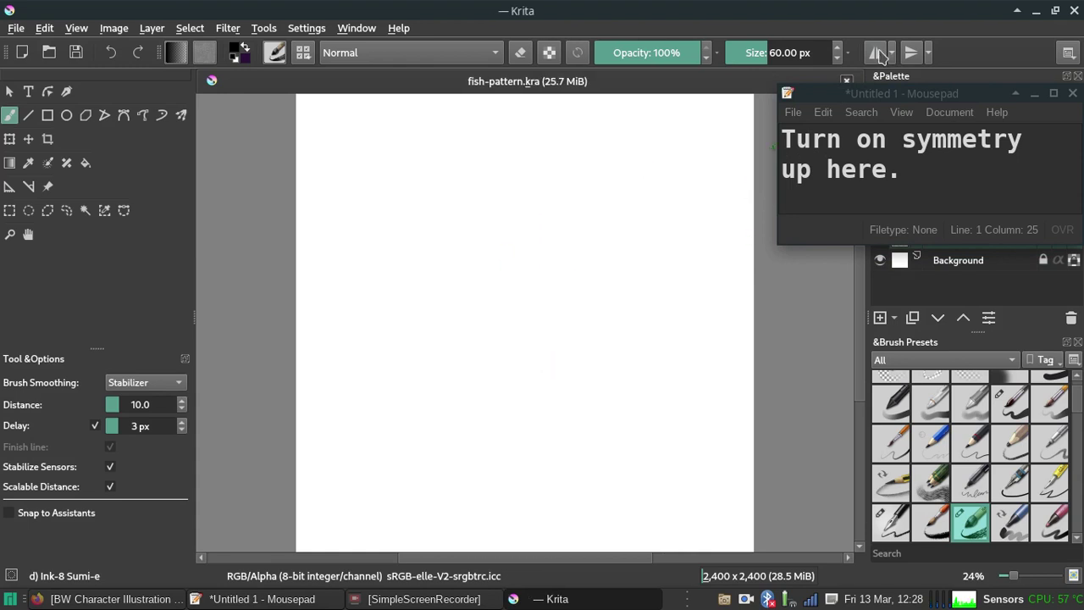
pyautogui.click(875, 52)
pyautogui.click(911, 53)
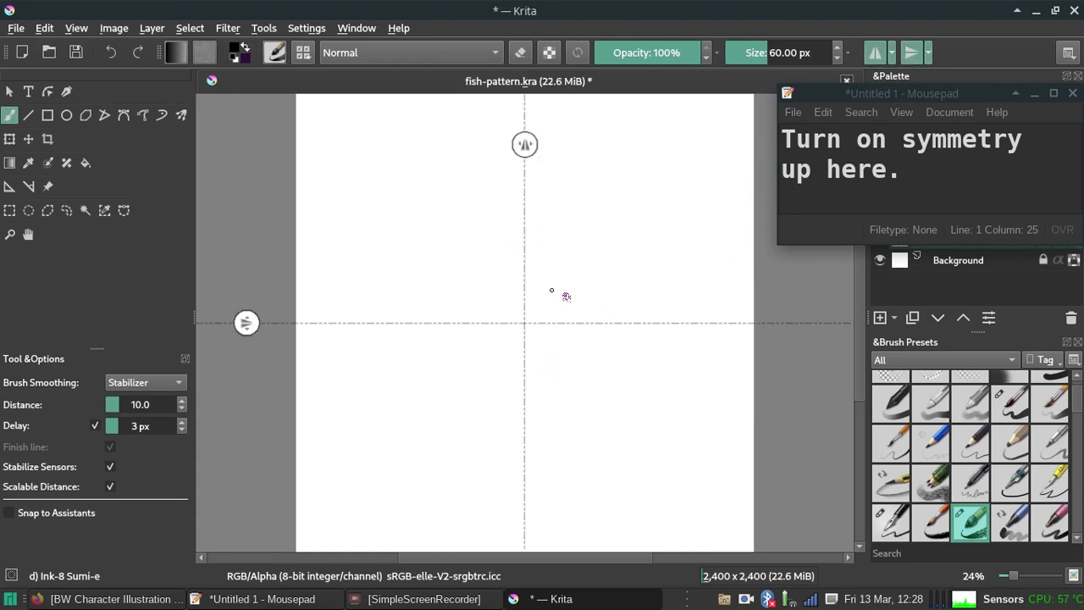
pyautogui.moveTo(546, 246)
pyautogui.mouseDown()
pyautogui.moveTo(659, 273)
pyautogui.moveTo(581, 300)
pyautogui.moveTo(602, 229)
pyautogui.moveTo(634, 307)
pyautogui.moveTo(606, 313)
pyautogui.mouseUp()
pyautogui.hotkey('ctrl', 'z')
pyautogui.hotkey('ctrl', 'z')
pyautogui.hotkey('ctrl', 'z')
pyautogui.hotkey('ctrl', 'z')
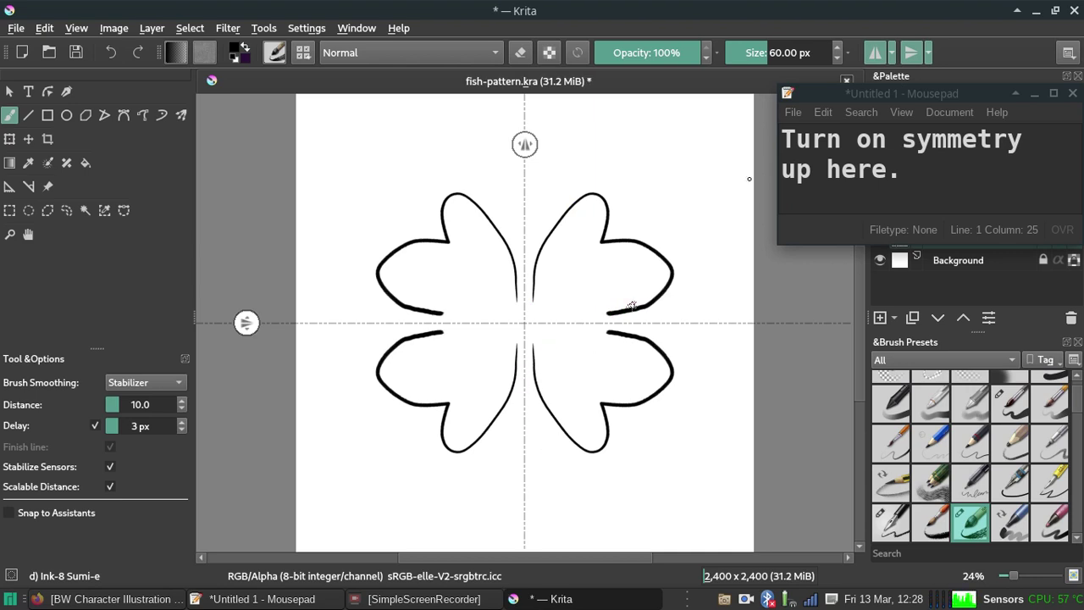
# Draw an unmirrored clover stem, undo the clover, and re-enable both mirror modes.
pyautogui.click(873, 54)
pyautogui.click(910, 53)
pyautogui.moveTo(526, 358)
pyautogui.mouseDown()
pyautogui.moveTo(576, 498)
pyautogui.moveTo(536, 389)
pyautogui.mouseUp()
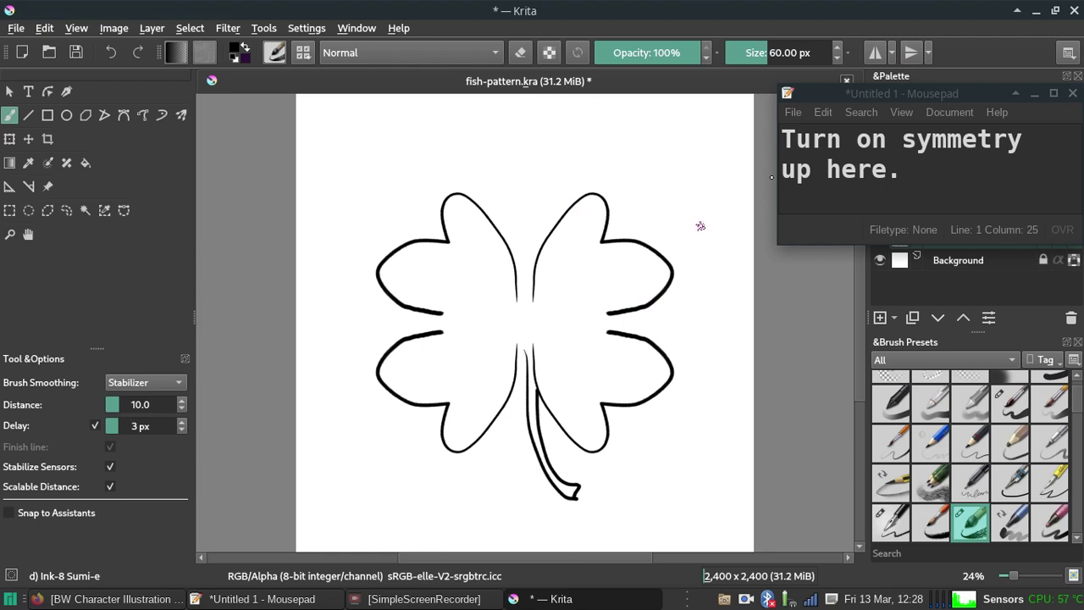
pyautogui.hotkey('ctrl', 'z')
pyautogui.hotkey('ctrl', 'z')
pyautogui.hotkey('ctrl', 'z')
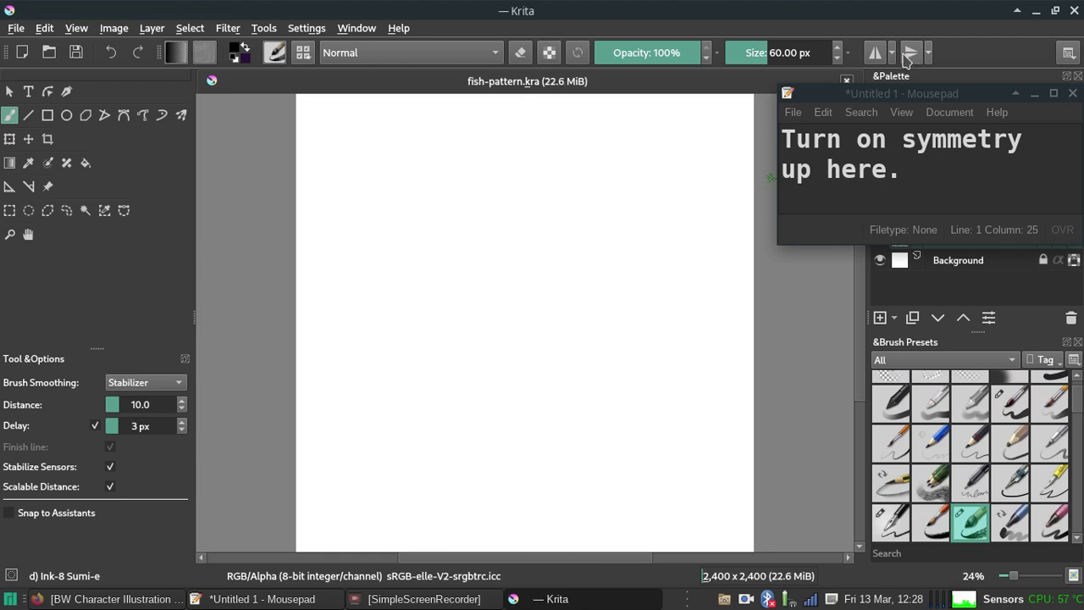
pyautogui.click(909, 54)
pyautogui.click(873, 55)
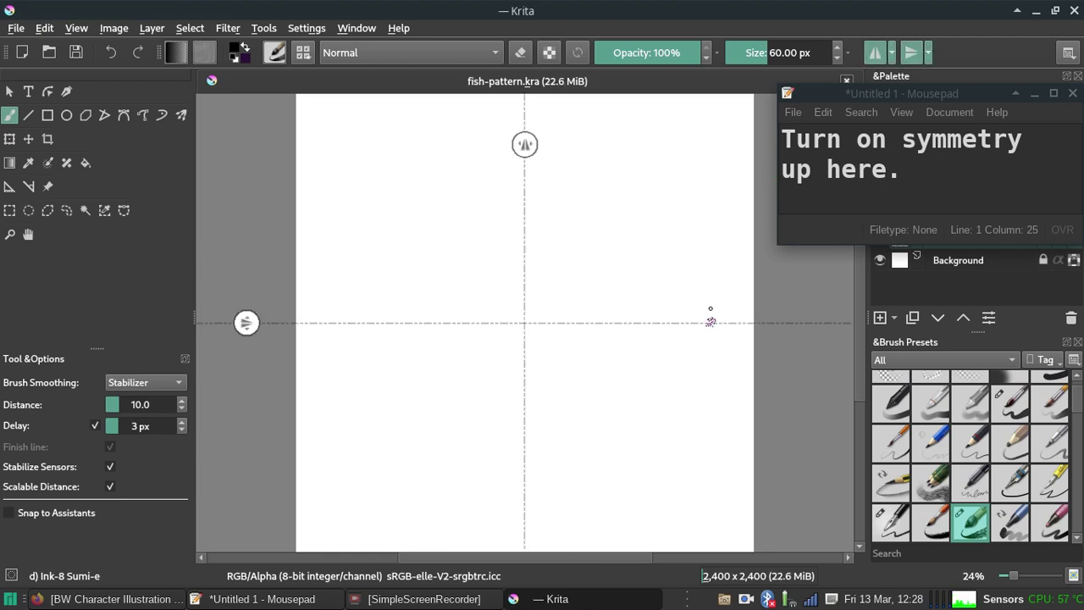
pyautogui.moveTo(925, 175); pyautogui.dragTo(781, 138)
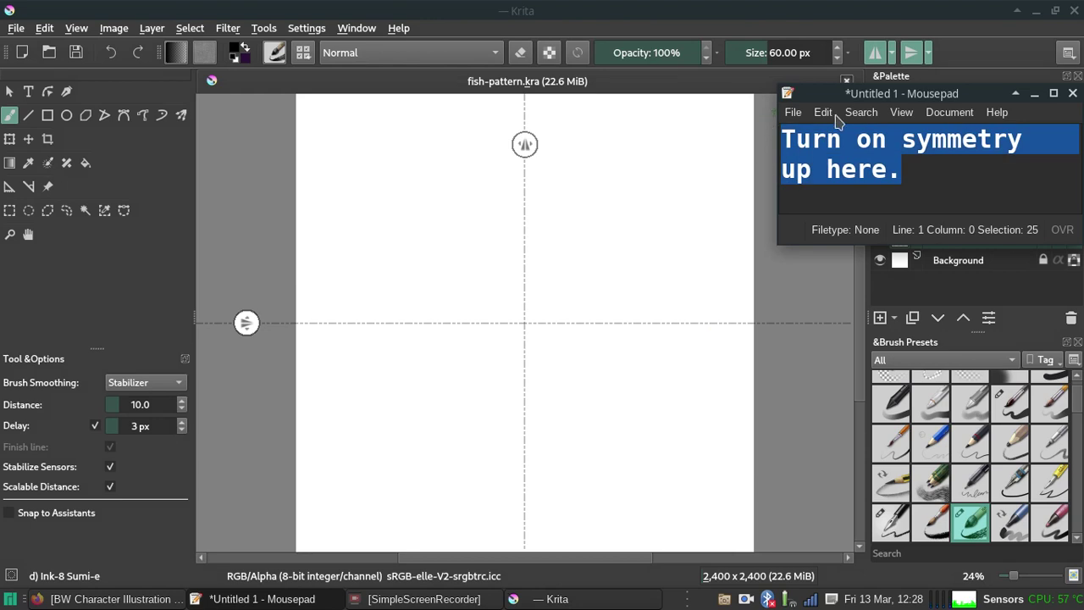
# Caption 'You can use one or both. I like using them ALL.' then delete the text.
pyautogui.write('You can use one or ')
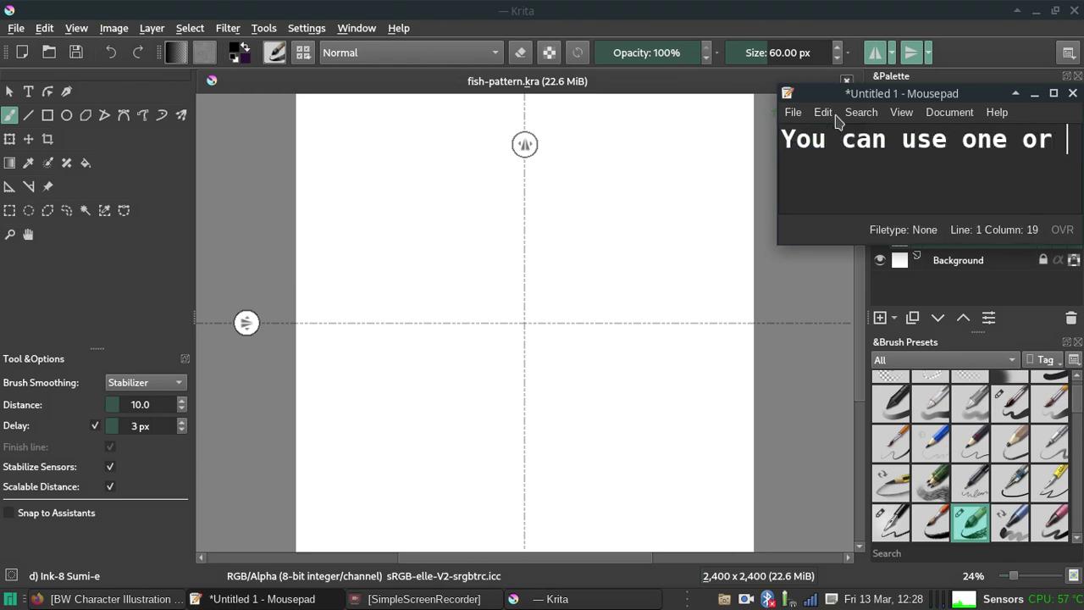
pyautogui.write('both.')
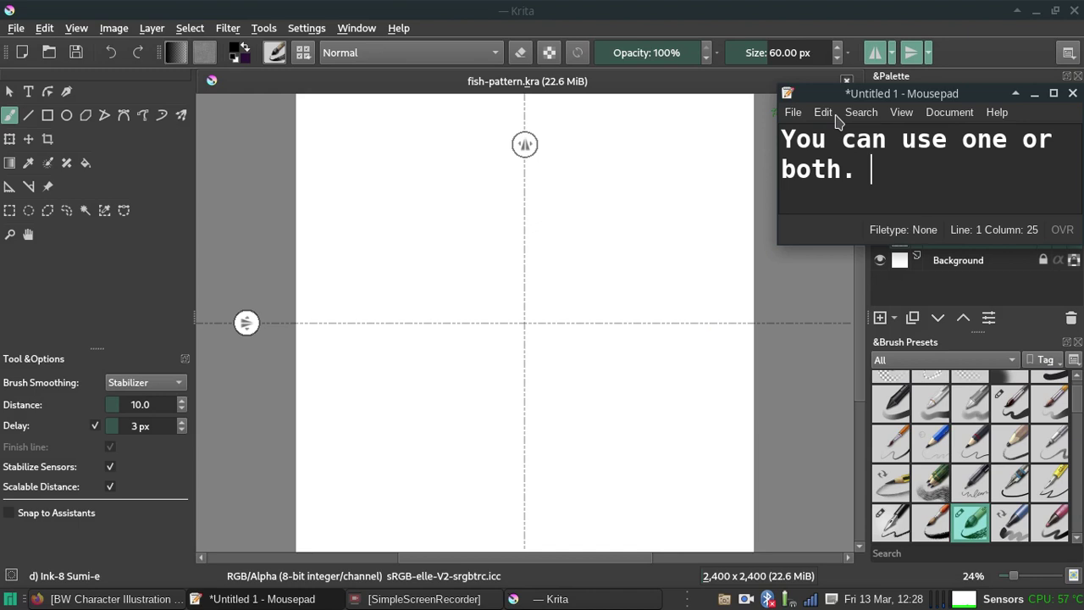
pyautogui.write('I like using them ALL.')
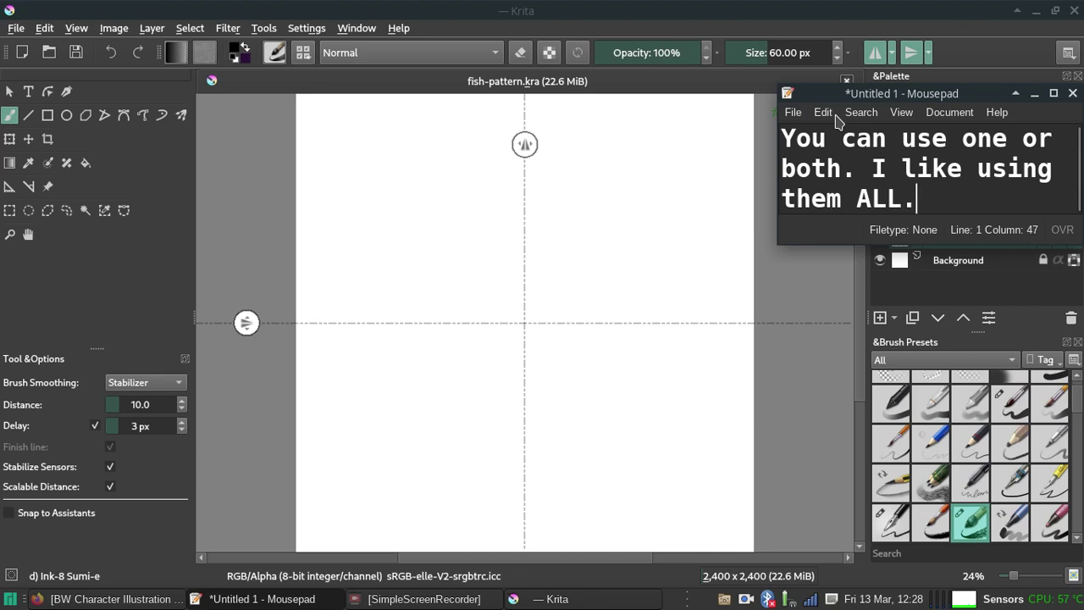
pyautogui.hotkey('ctrl', 'shift', 'Left')
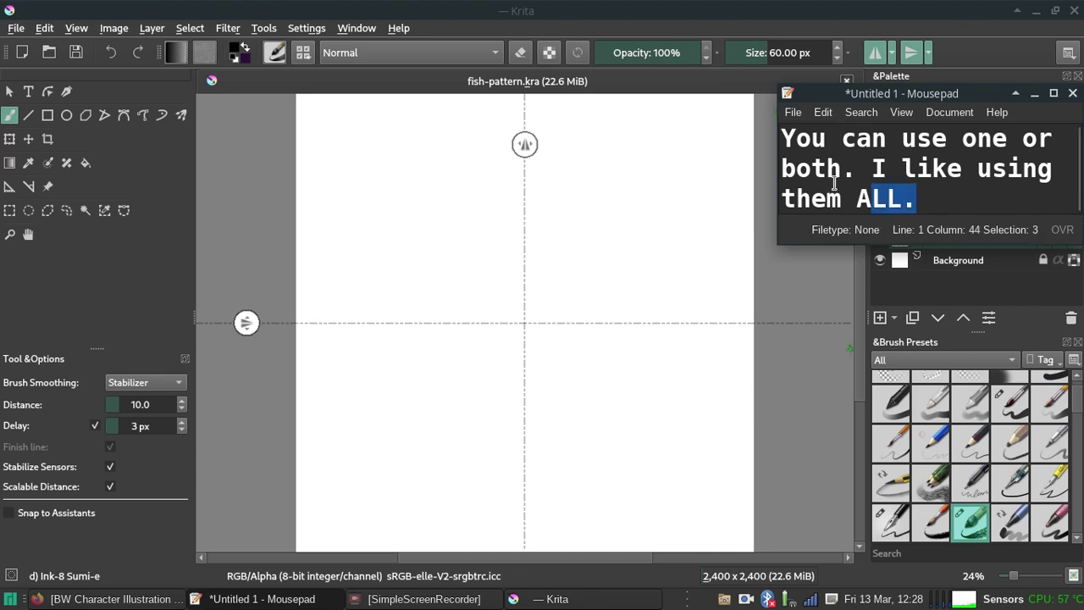
pyautogui.hotkey('ctrl', 'shift', 'Home')
pyautogui.press('Delete')
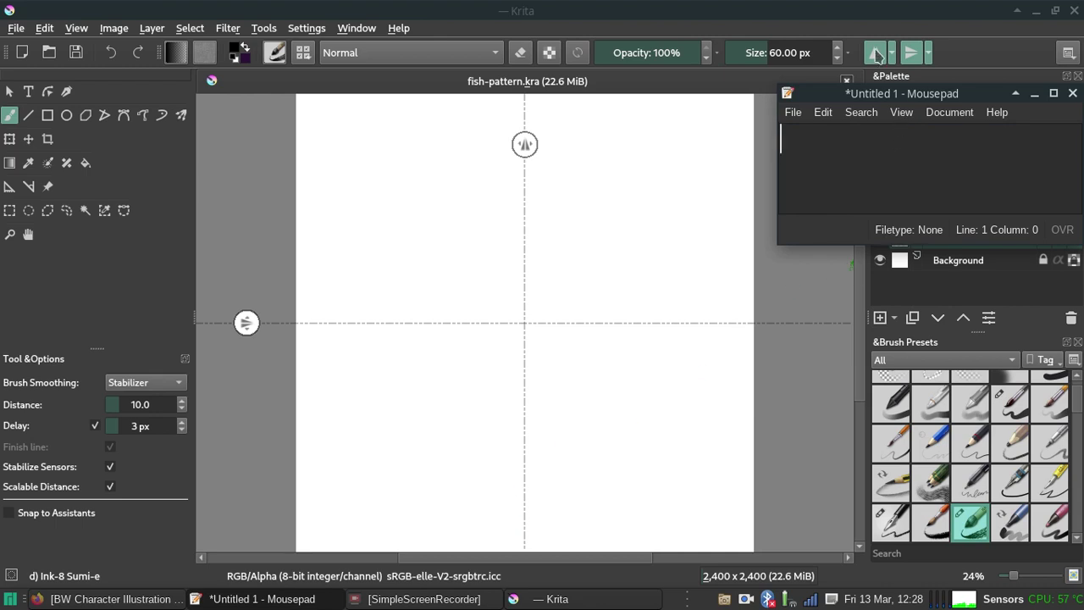
# Dock the palette panel back at the top right and clear stray note text.
pyautogui.moveTo(891, 75)
pyautogui.mouseDown()
pyautogui.moveTo(530, 161)
pyautogui.moveTo(989, 82)
pyautogui.mouseUp()
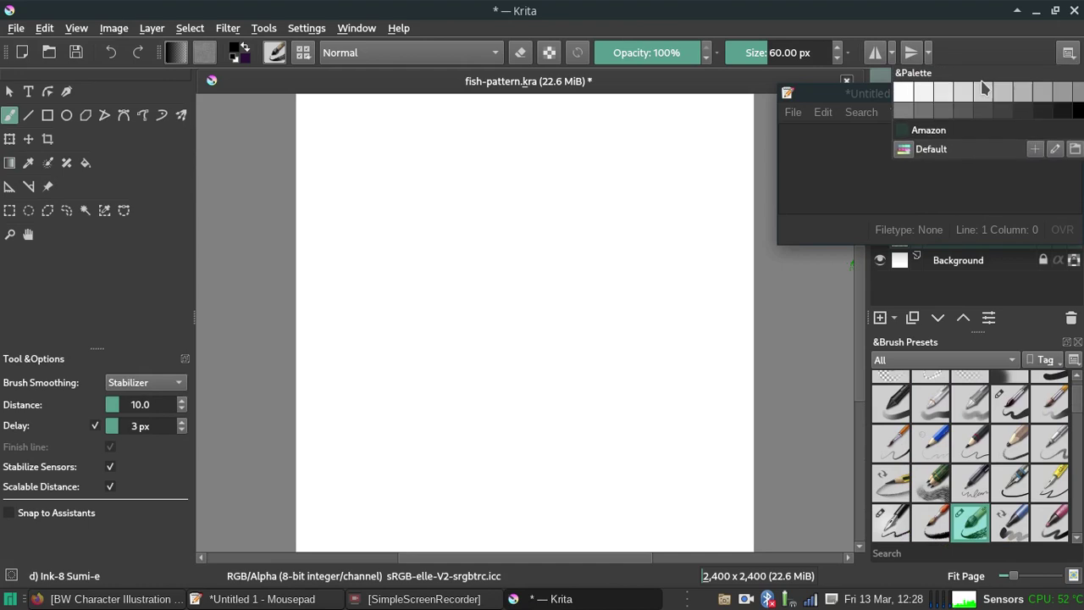
pyautogui.moveTo(903, 172); pyautogui.dragTo(622, 255)
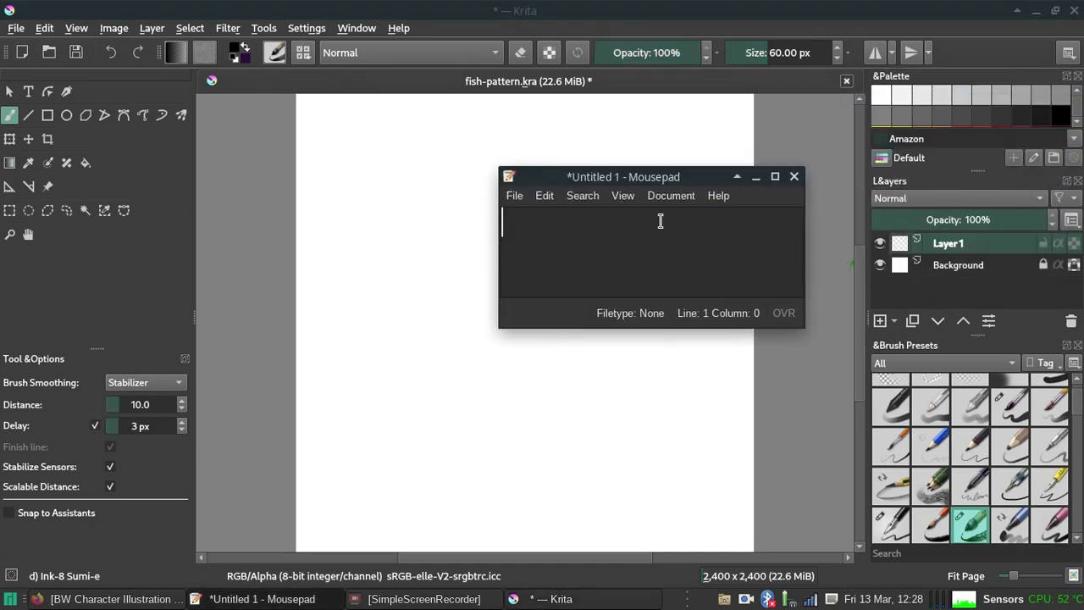
pyautogui.write('oops.')
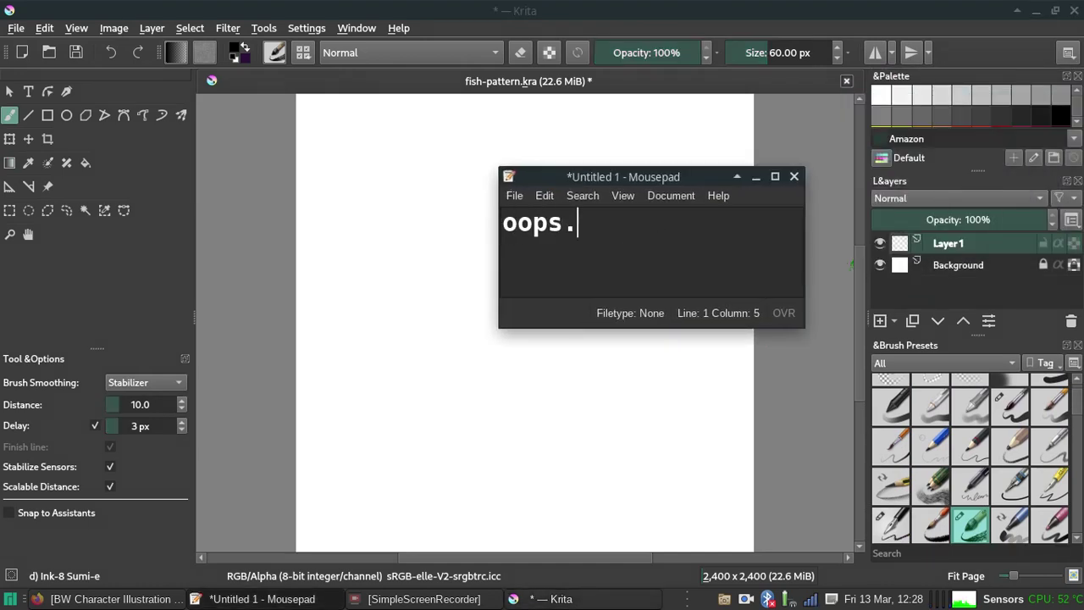
pyautogui.write(')')
pyautogui.press('BackSpace')
pyautogui.press('BackSpace')
pyautogui.press('BackSpace')
pyautogui.press('BackSpace')
pyautogui.press('BackSpace')
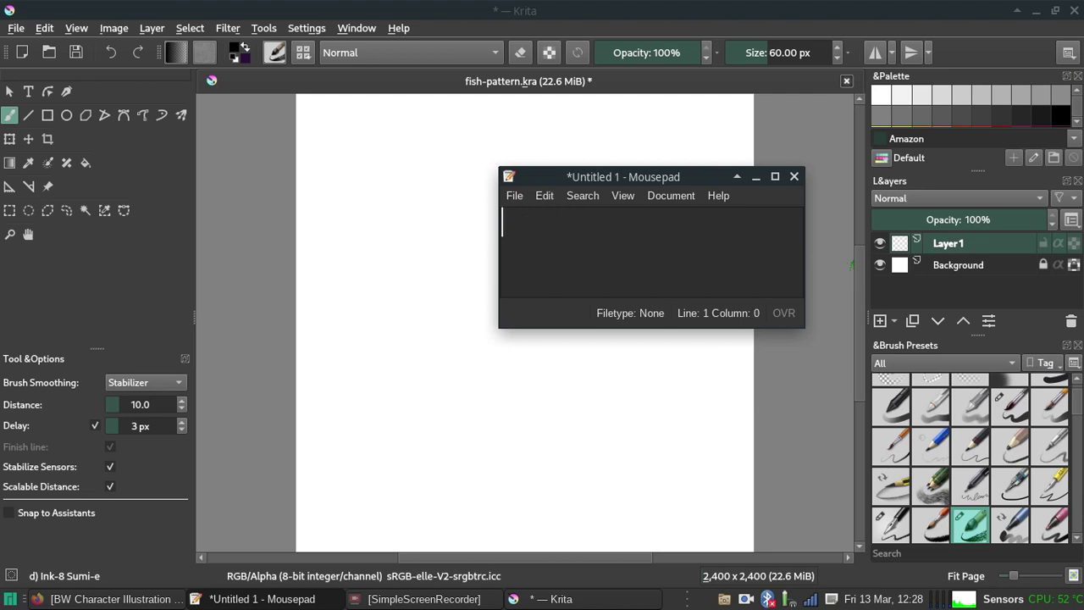
# Move the note to the upper left and type 'There's also a multi-brush.'.
pyautogui.moveTo(670, 169)
pyautogui.mouseDown()
pyautogui.moveTo(381, 116)
pyautogui.moveTo(371, 97)
pyautogui.mouseUp()
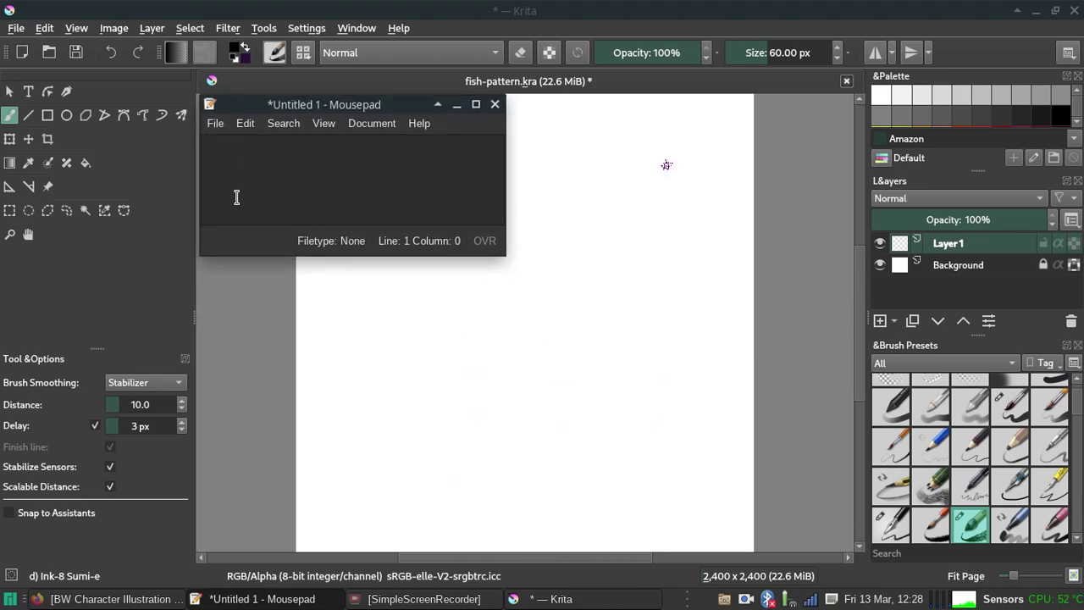
pyautogui.write("There's also a multi")
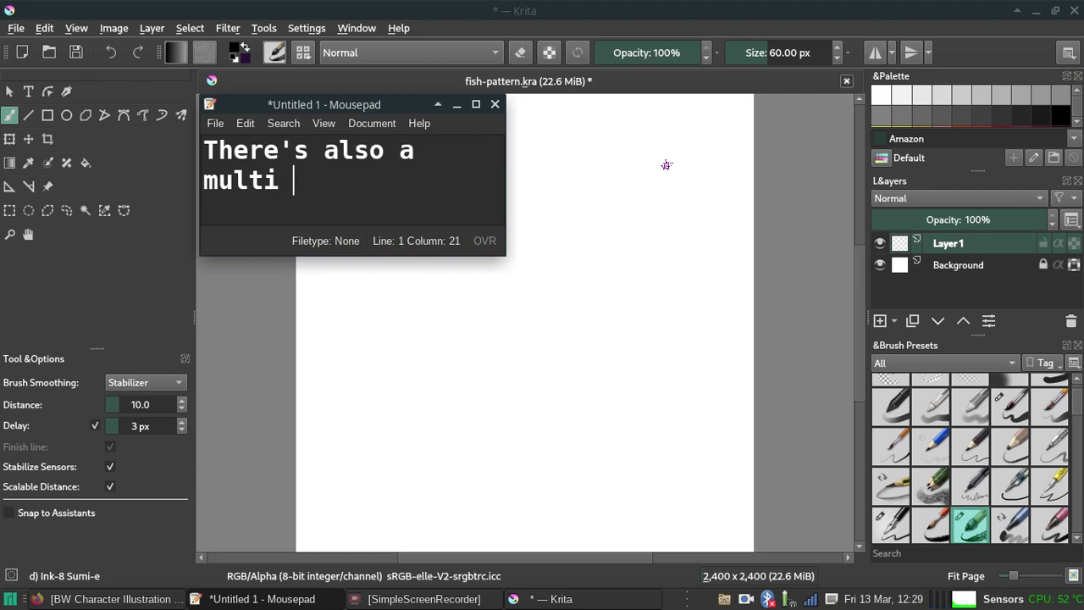
pyautogui.write('-brush')
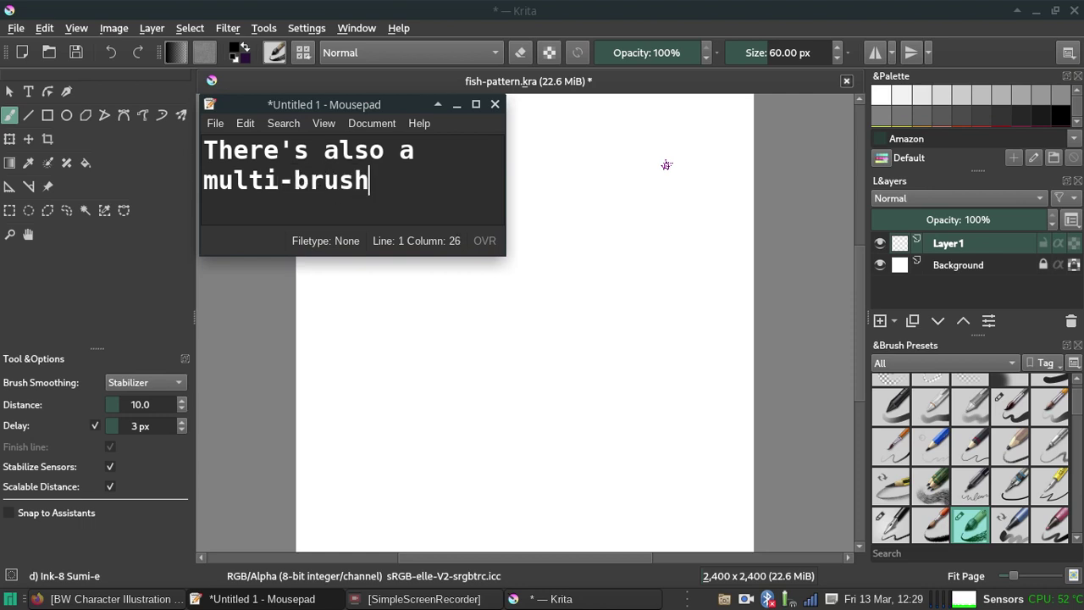
pyautogui.write('.')
# Pick the Multibrush and draw looping strokes mirrored into four quadrants around the centre.
pyautogui.click(181, 114)
pyautogui.moveTo(591, 249)
pyautogui.mouseDown()
pyautogui.moveTo(584, 396)
pyautogui.moveTo(380, 470)
pyautogui.mouseUp()
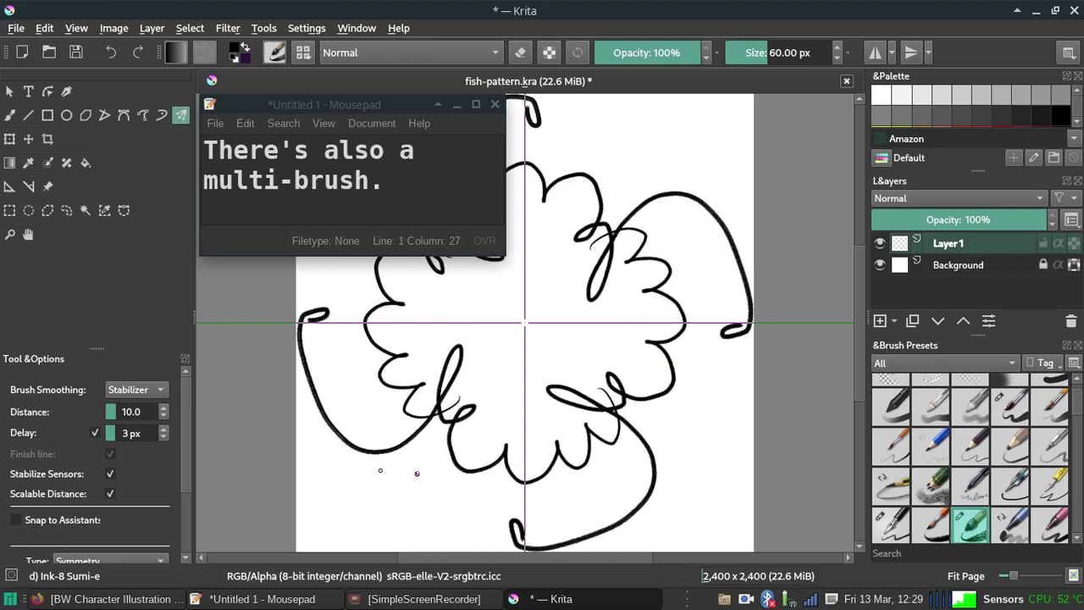
pyautogui.moveTo(380, 470)
pyautogui.mouseDown()
pyautogui.moveTo(480, 344)
pyautogui.moveTo(595, 423)
pyautogui.moveTo(588, 472)
pyautogui.mouseUp()
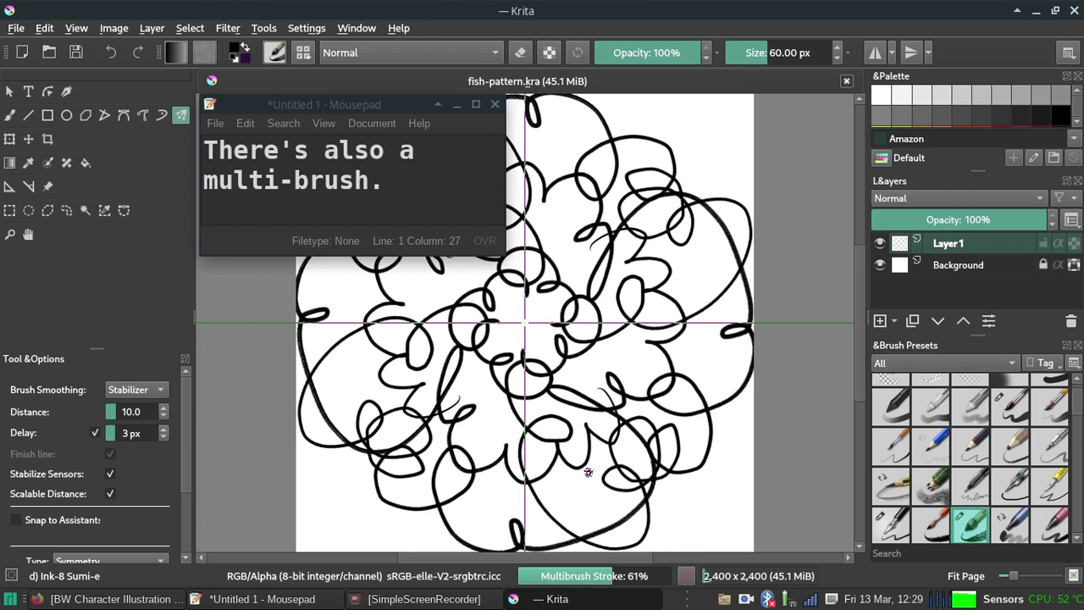
pyautogui.moveTo(382, 197)
pyautogui.mouseDown()
pyautogui.moveTo(377, 182)
pyautogui.moveTo(201, 142)
pyautogui.mouseUp()
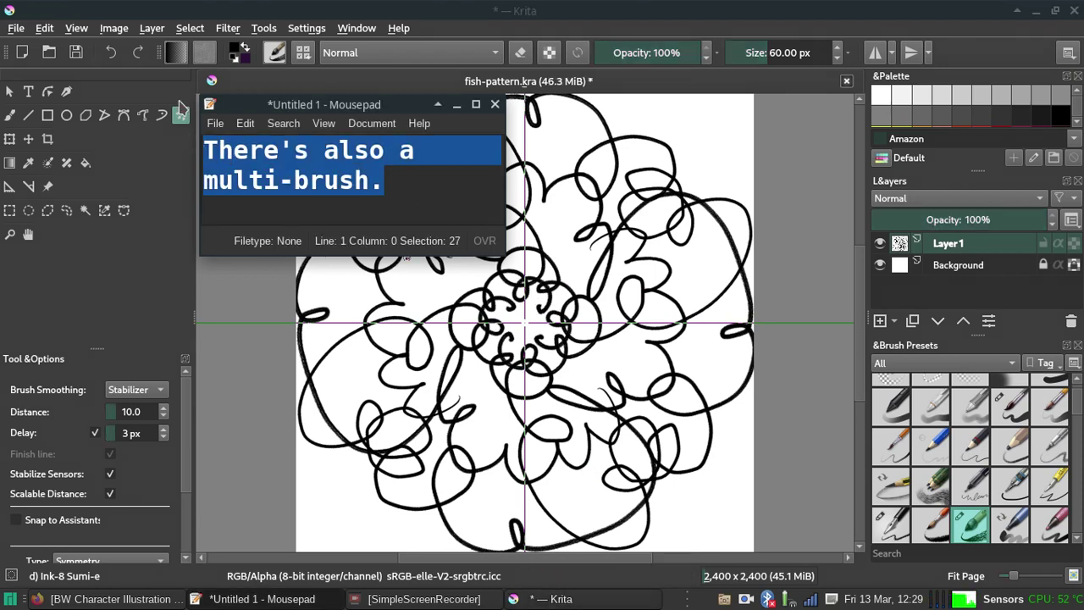
# Caption that the multibrush draws 4 simultaneous lines, delete it, and scribble near a canvas corner.
pyautogui.write('Itlooks')
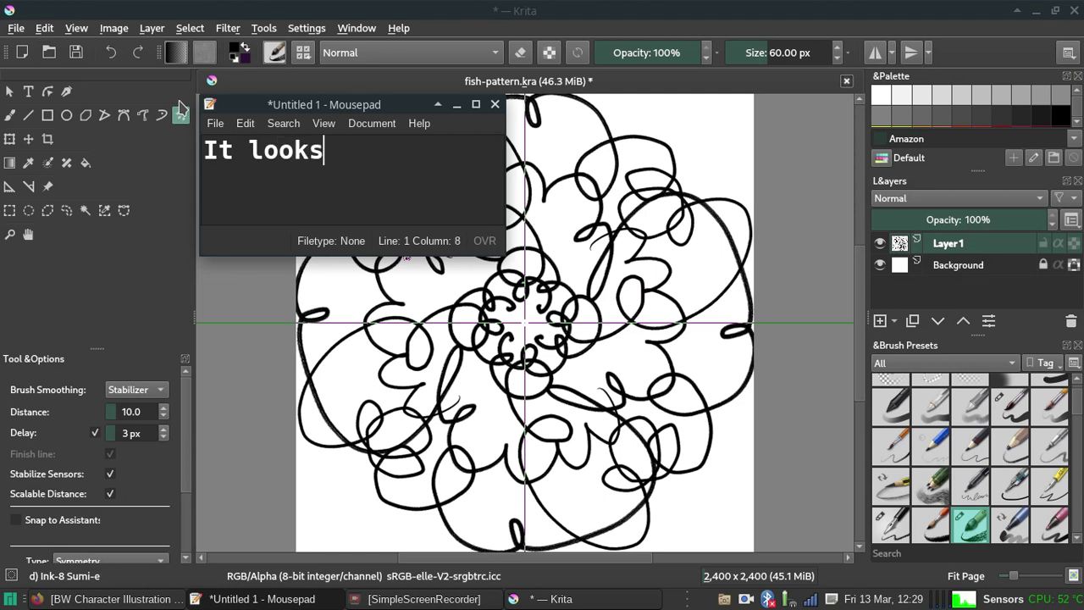
pyautogui.write(' liketh')
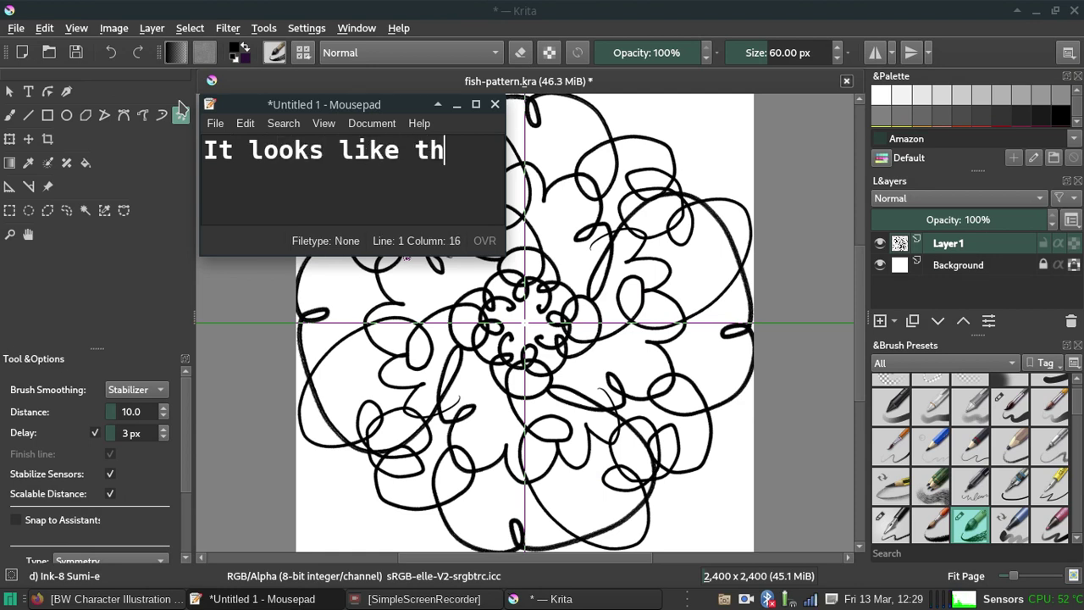
pyautogui.write('ree brus')
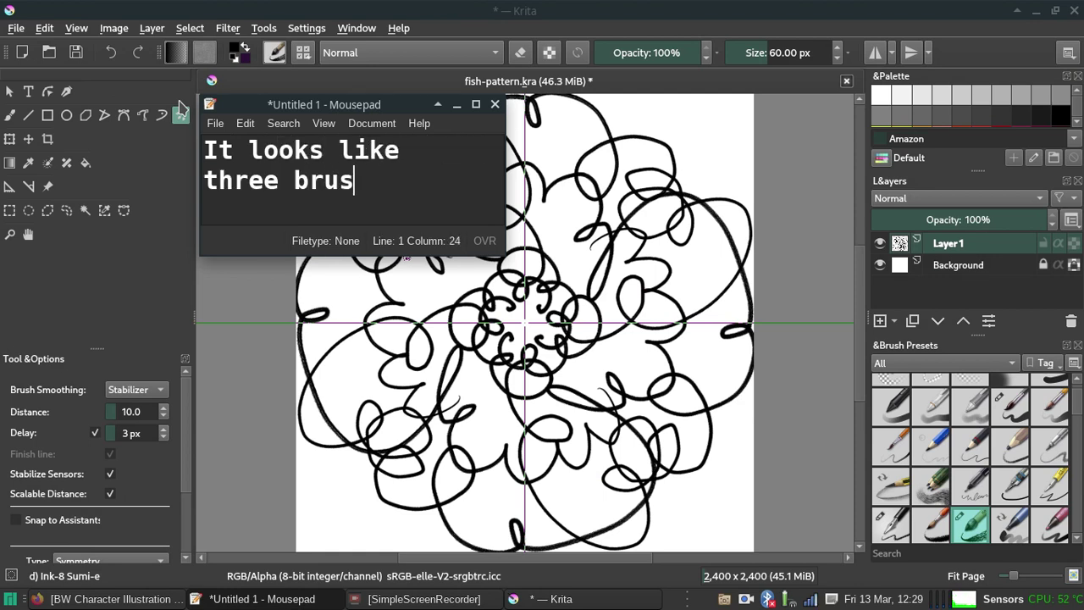
pyautogui.write('hes strap')
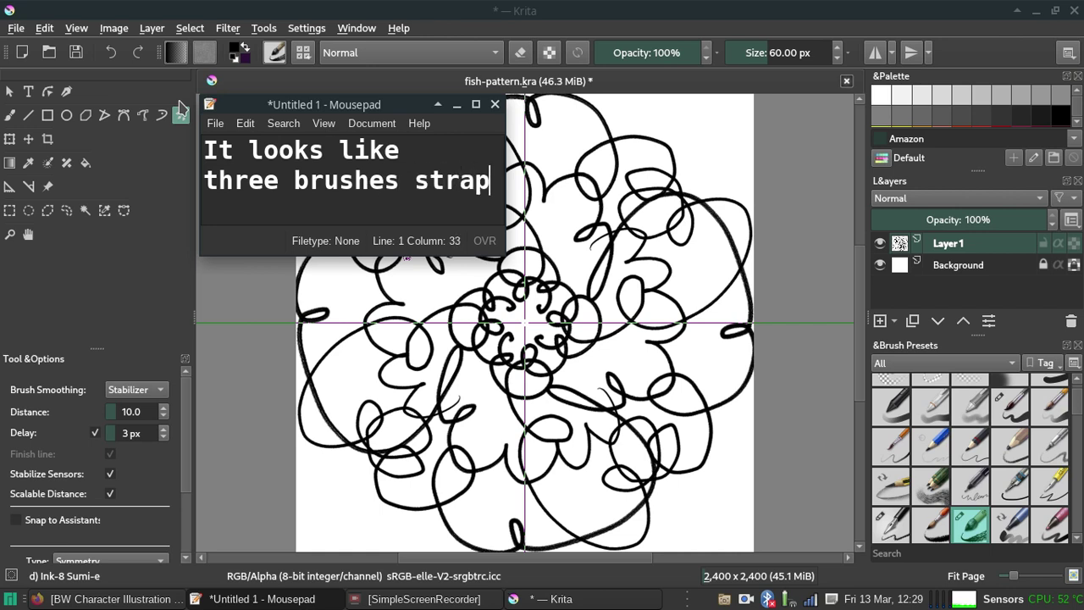
pyautogui.write('ped together')
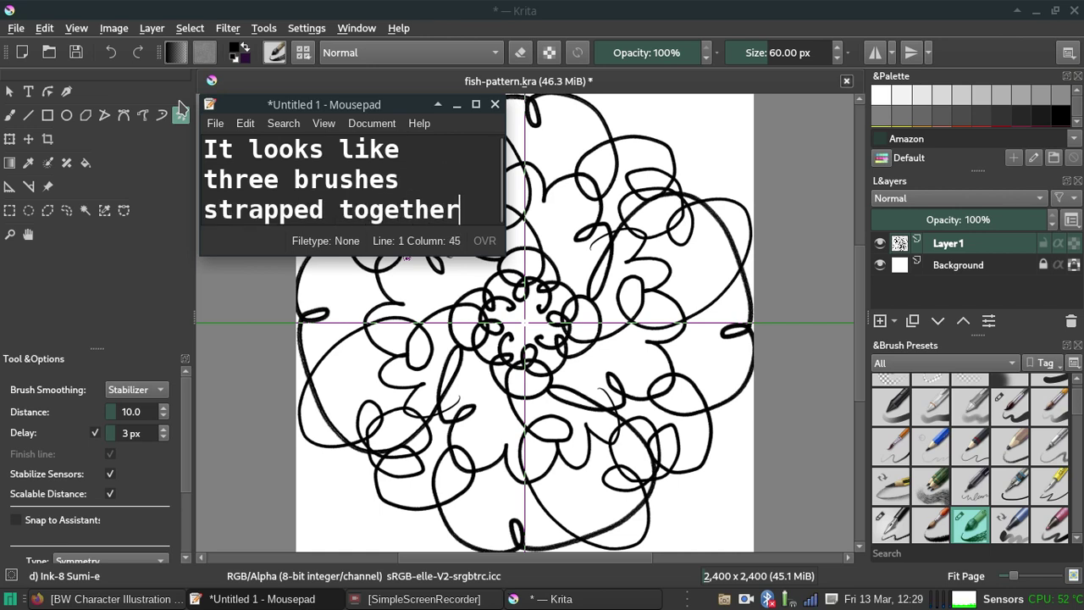
pyautogui.write(' but')
pyautogui.write('ctually does')
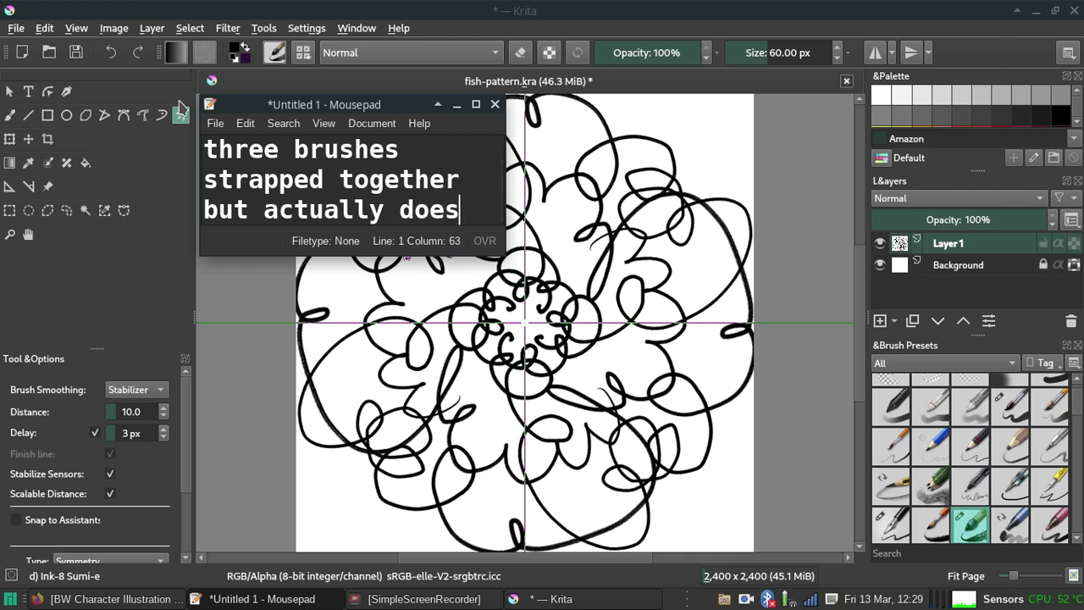
pyautogui.write('4')
pyautogui.write(' sim')
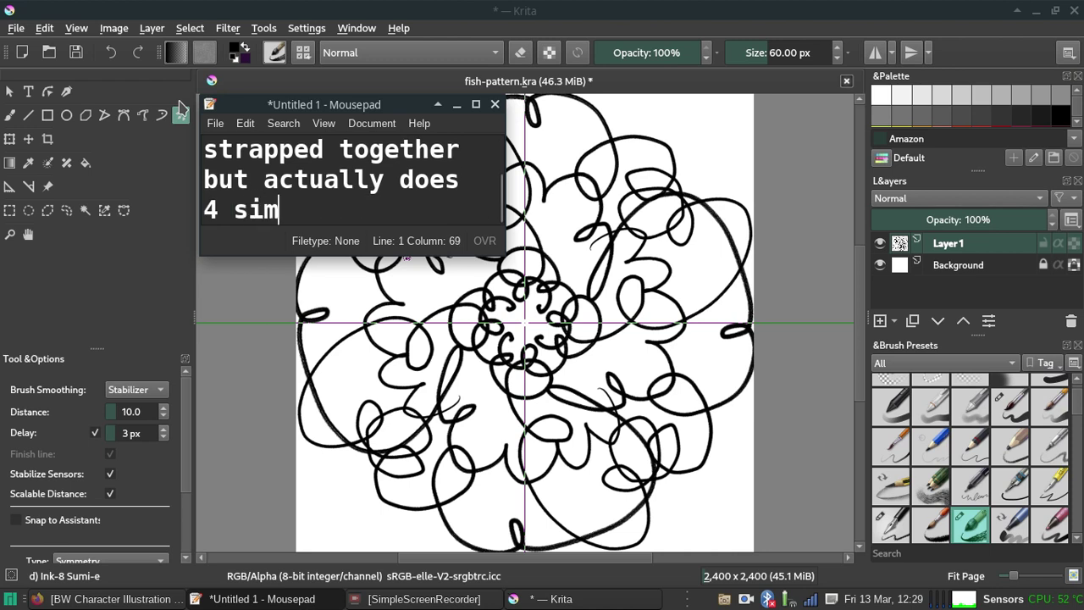
pyautogui.write('ultaneous lines.')
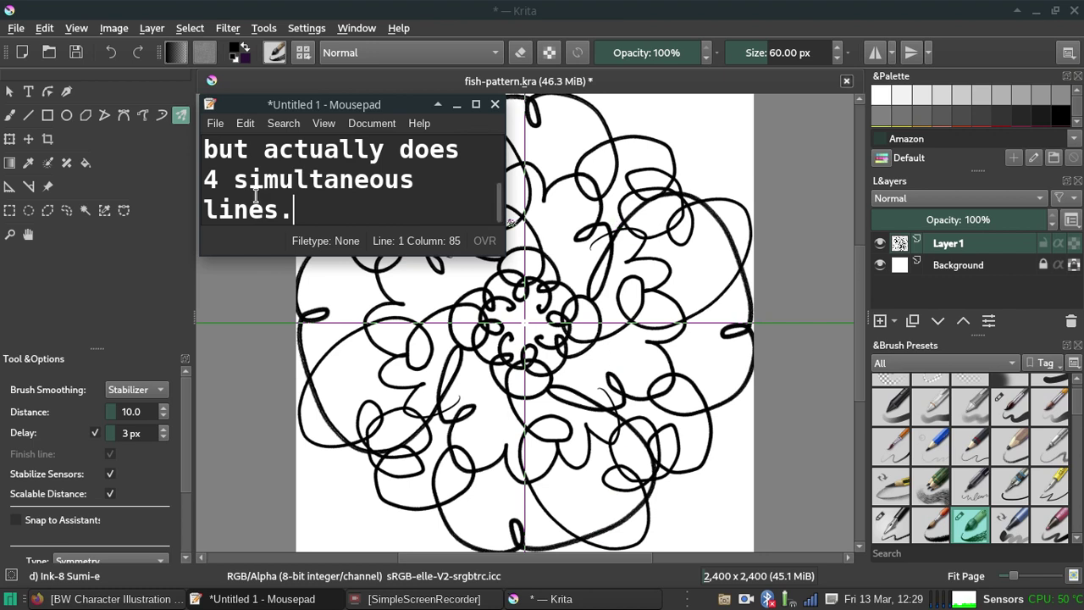
pyautogui.moveTo(294, 210); pyautogui.dragTo(191, 89)
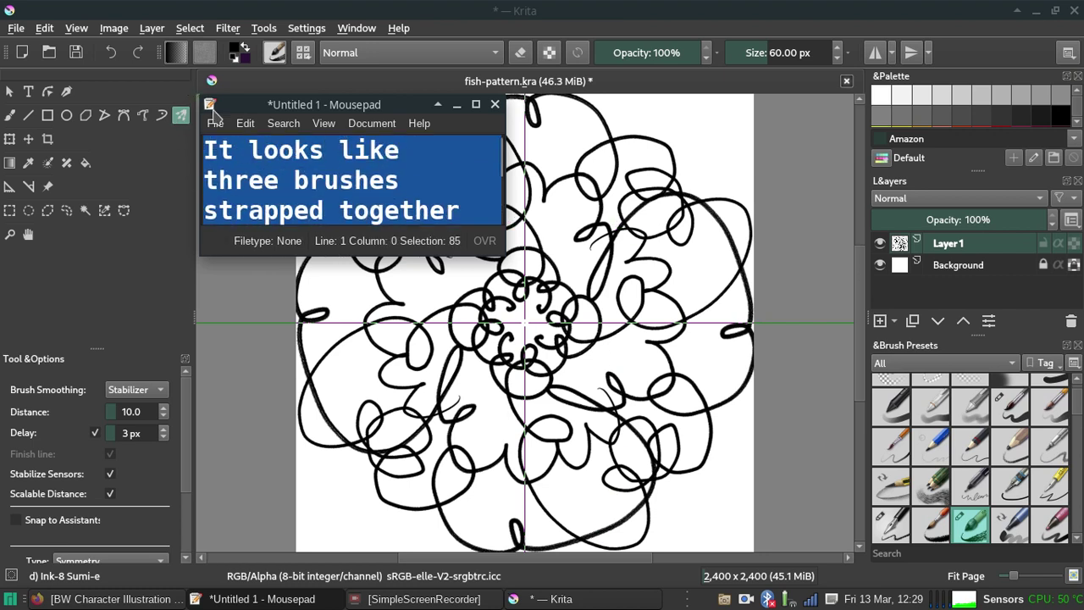
pyautogui.press('BackSpace')
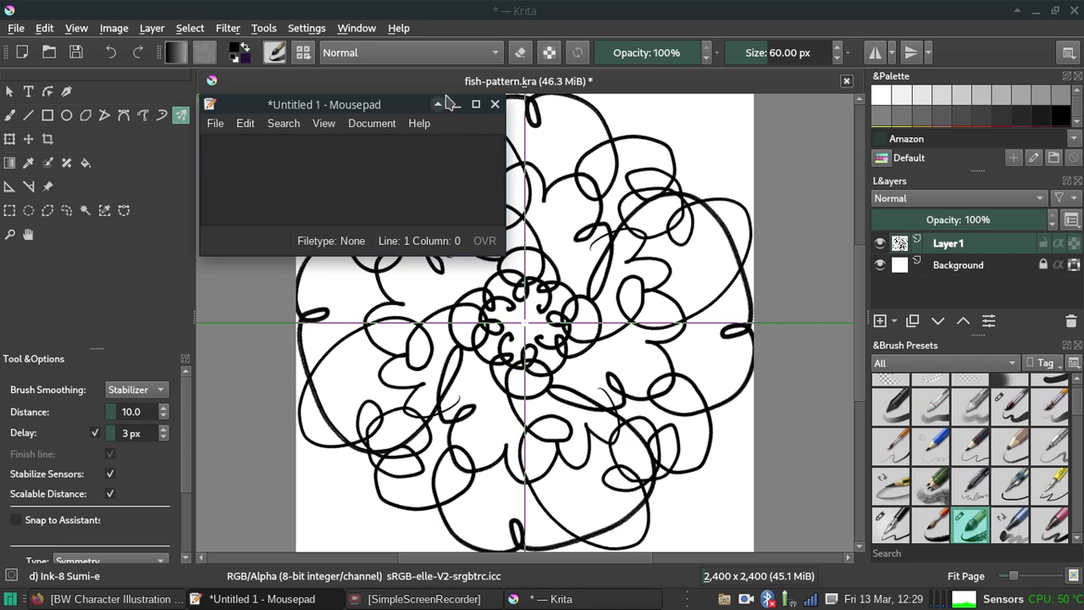
pyautogui.moveTo(684, 144); pyautogui.dragTo(731, 149)
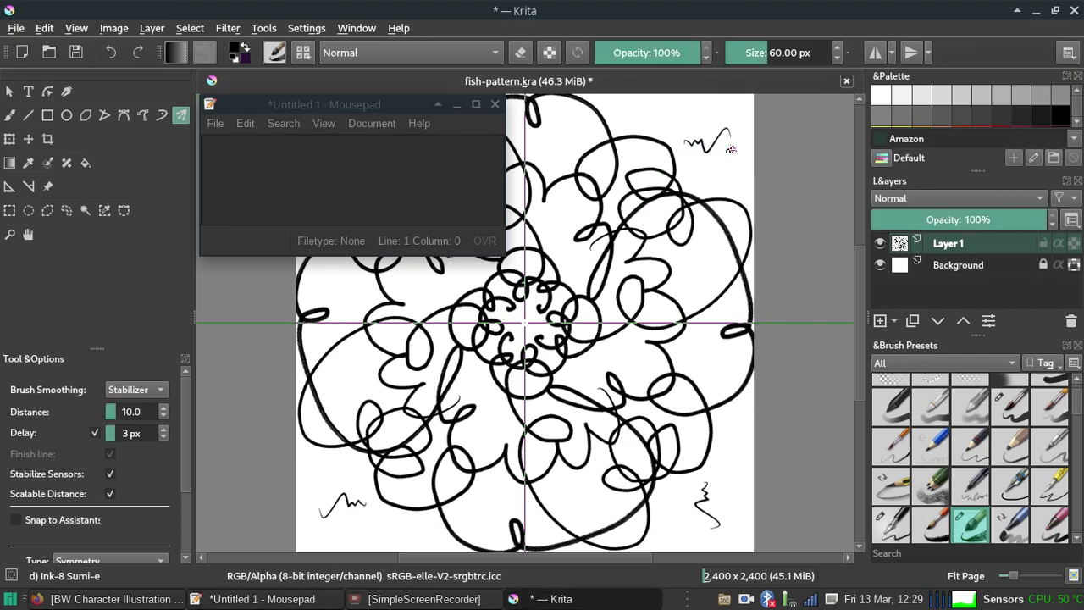
# Move the note aside and clear the scribbles from the Krita layer.
pyautogui.moveTo(413, 104)
pyautogui.mouseDown()
pyautogui.moveTo(664, 276)
pyautogui.moveTo(964, 212)
pyautogui.moveTo(991, 188)
pyautogui.mouseUp()
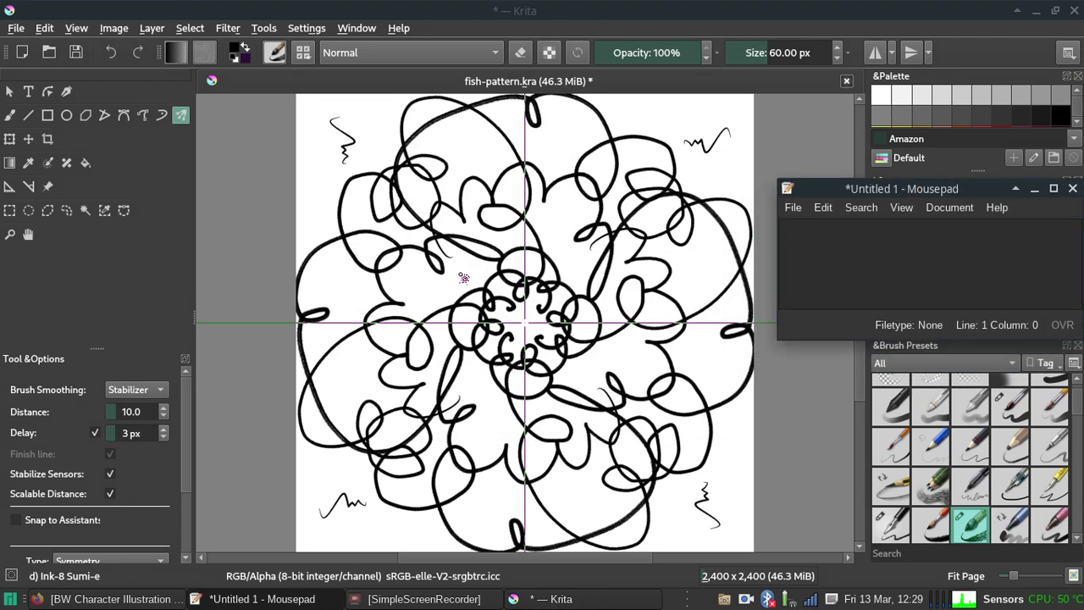
pyautogui.click(525, 254)
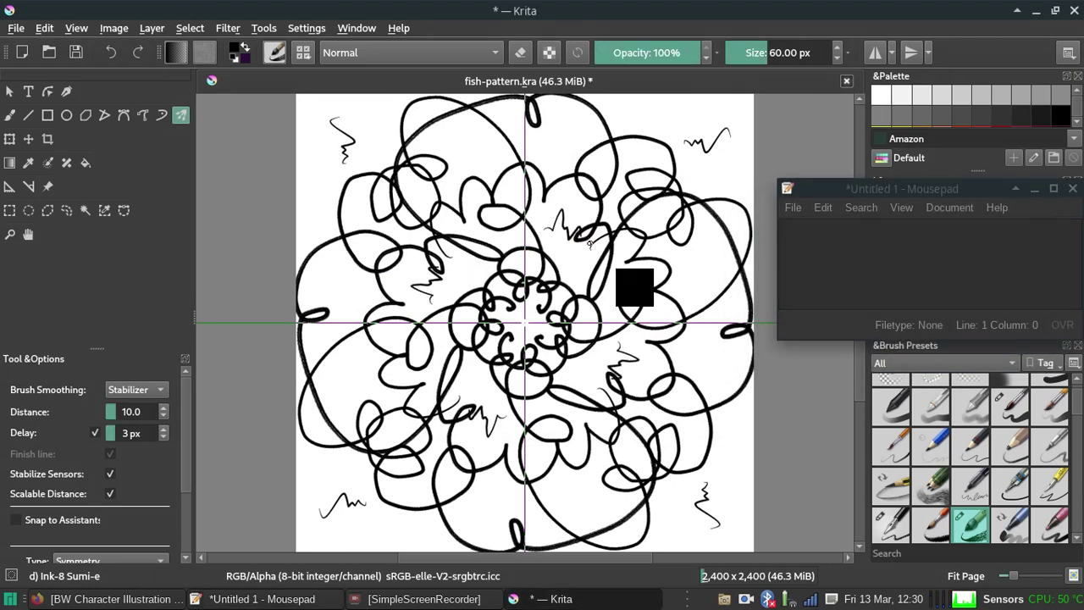
pyautogui.hotkey('ctrl', 'z')
pyautogui.hotkey('ctrl', 'z')
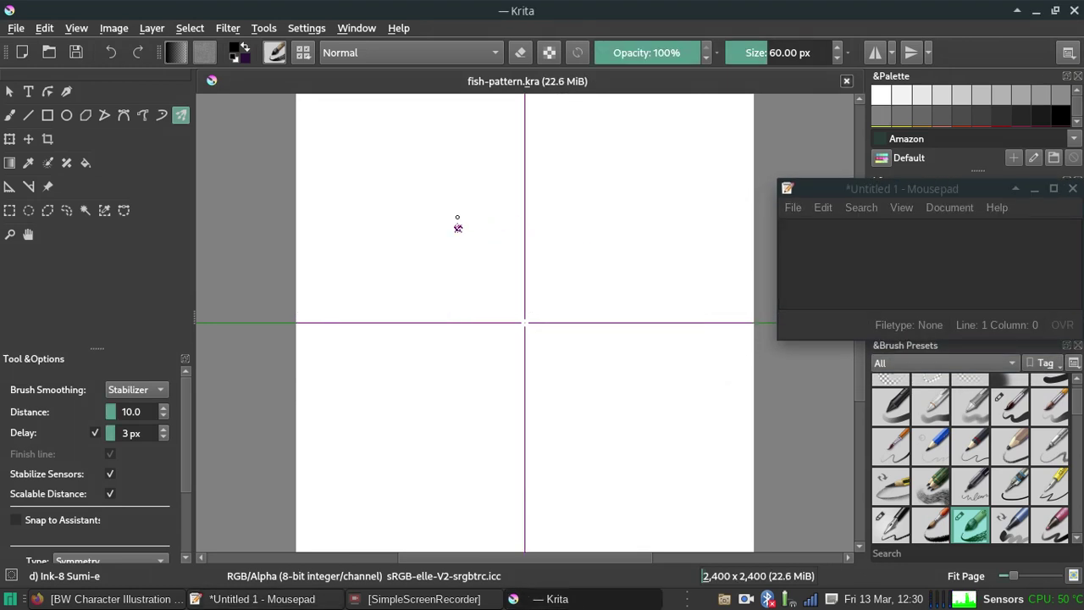
# Draw a four-way mirrored fish with body, fin loop and dorsal lobes, then undo it.
pyautogui.moveTo(403, 275)
pyautogui.mouseDown()
pyautogui.moveTo(447, 269)
pyautogui.moveTo(434, 283)
pyautogui.moveTo(410, 253)
pyautogui.moveTo(421, 280)
pyautogui.mouseUp()
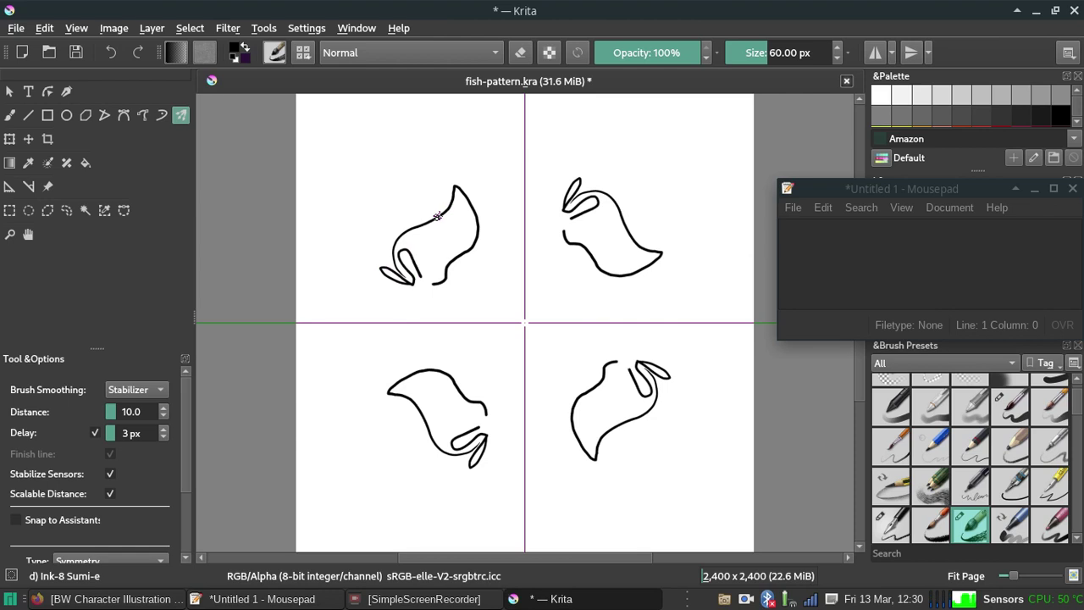
pyautogui.moveTo(437, 218)
pyautogui.mouseDown()
pyautogui.moveTo(424, 191)
pyautogui.moveTo(435, 175)
pyautogui.moveTo(442, 210)
pyautogui.mouseUp()
pyautogui.moveTo(445, 170); pyautogui.dragTo(453, 213)
pyautogui.hotkey('ctrl', 'z')
pyautogui.hotkey('ctrl', 'z')
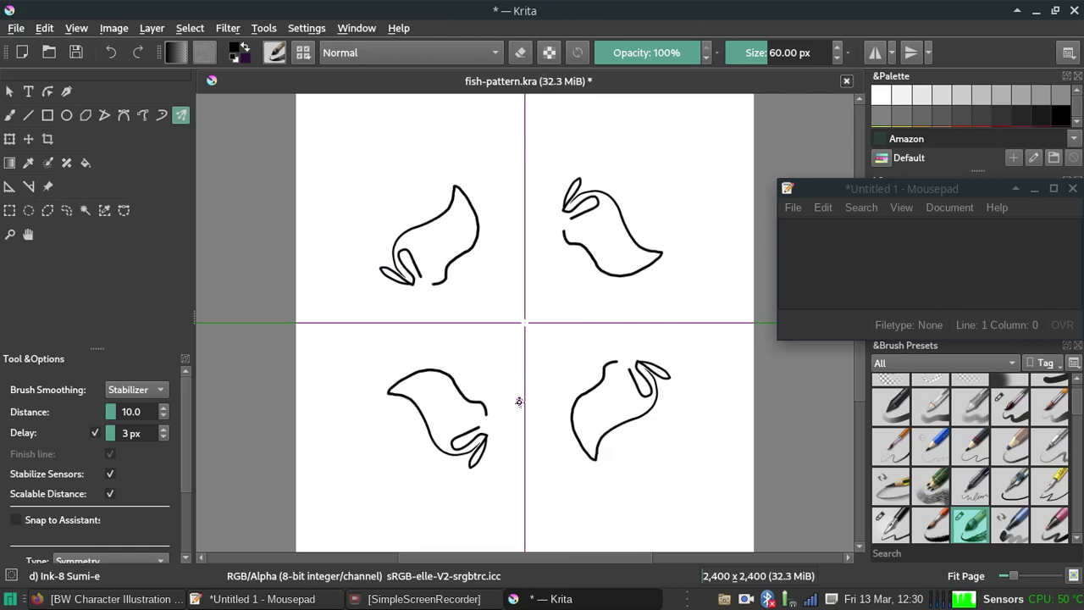
pyautogui.hotkey('ctrl', 'z')
pyautogui.hotkey('ctrl', 'z')
pyautogui.hotkey('ctrl', 'z')
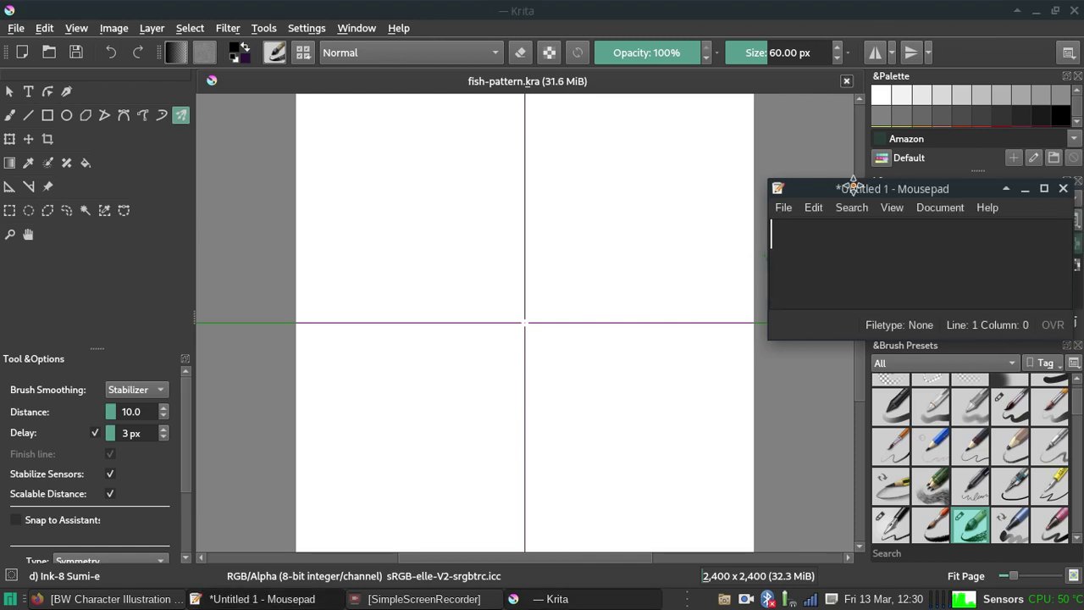
# Move the note up-left and type an apology about things being shaky, then trim it.
pyautogui.moveTo(875, 188); pyautogui.dragTo(714, 174)
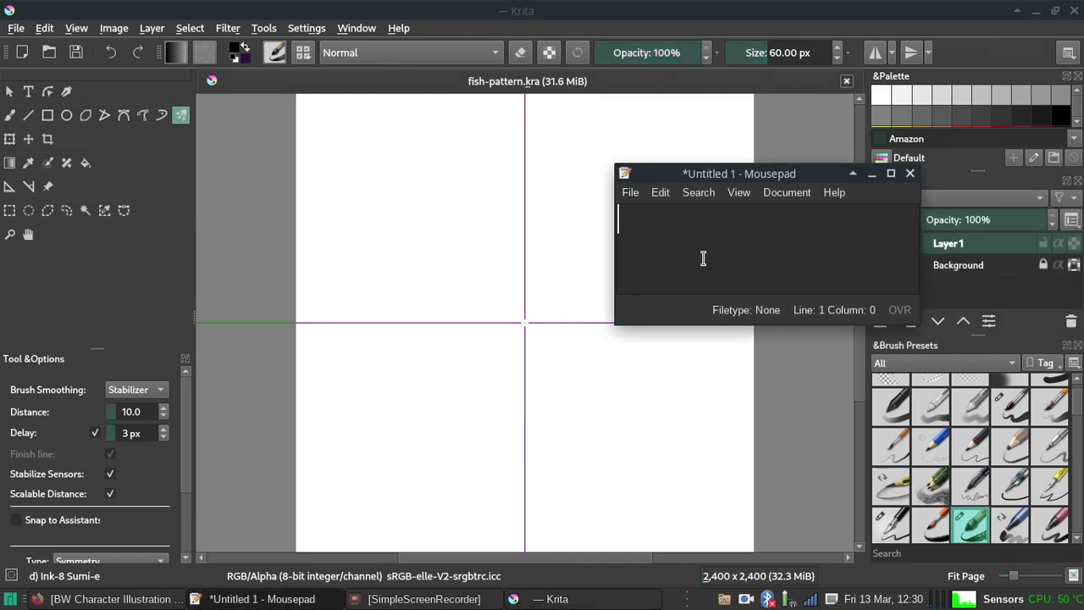
pyautogui.write('Sorry things a')
pyautogui.press('BackSpace')
pyautogui.write('s are a bit')
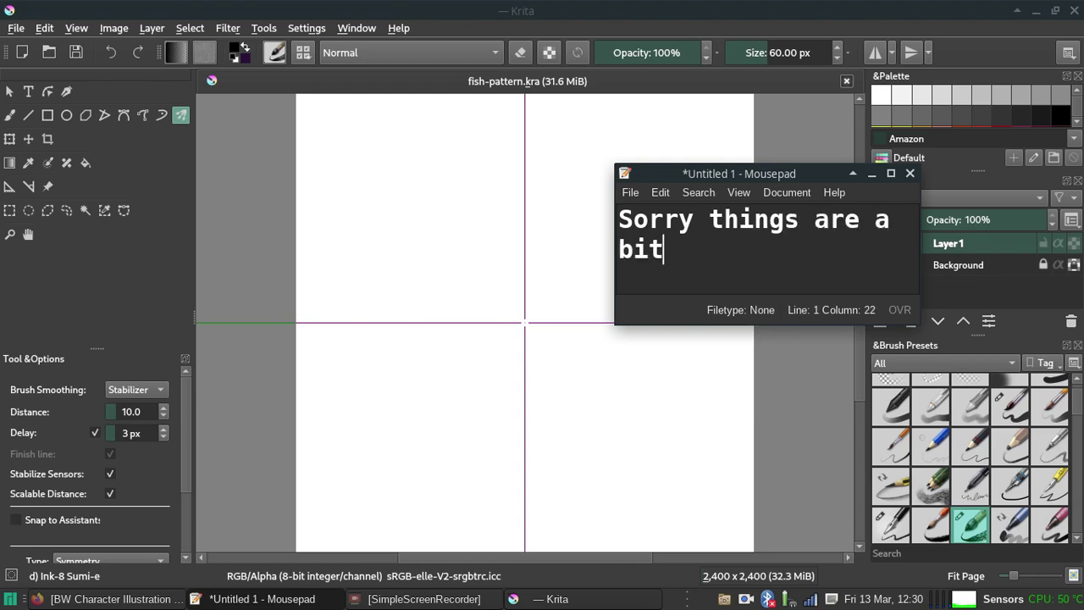
pyautogui.write("hakey. I'm not w")
pyautogui.press('BackSpace')
pyautogui.write('feeling well.')
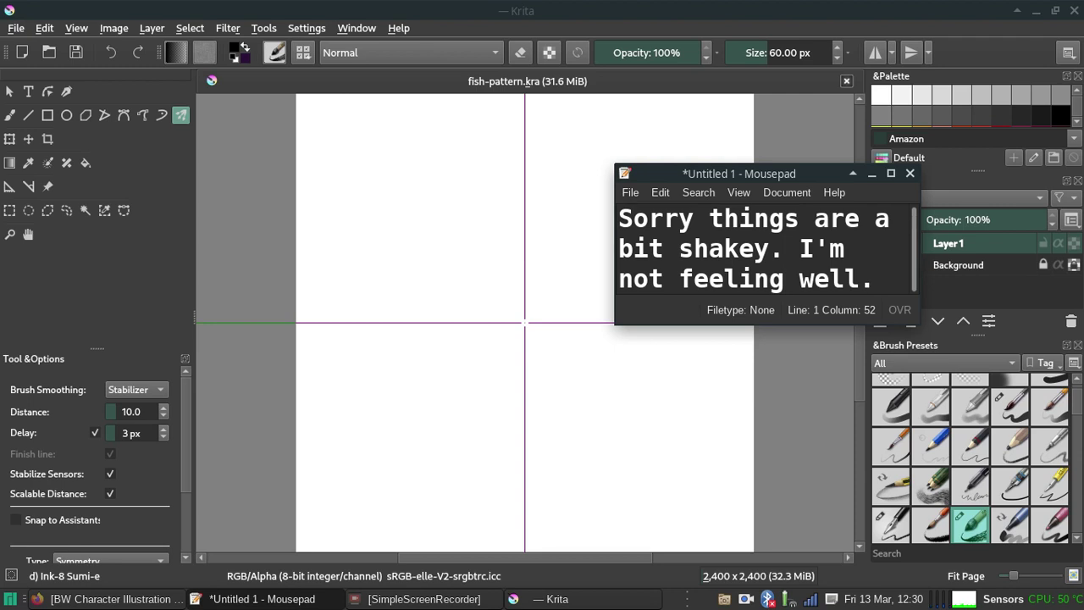
pyautogui.press('BackSpace')
pyautogui.press('BackSpace')
pyautogui.press('BackSpace')
pyautogui.press('BackSpace')
pyautogui.press('BackSpace')
pyautogui.press('BackSpace')
pyautogui.press('BackSpace')
pyautogui.press('BackSpace')
pyautogui.press('BackSpace')
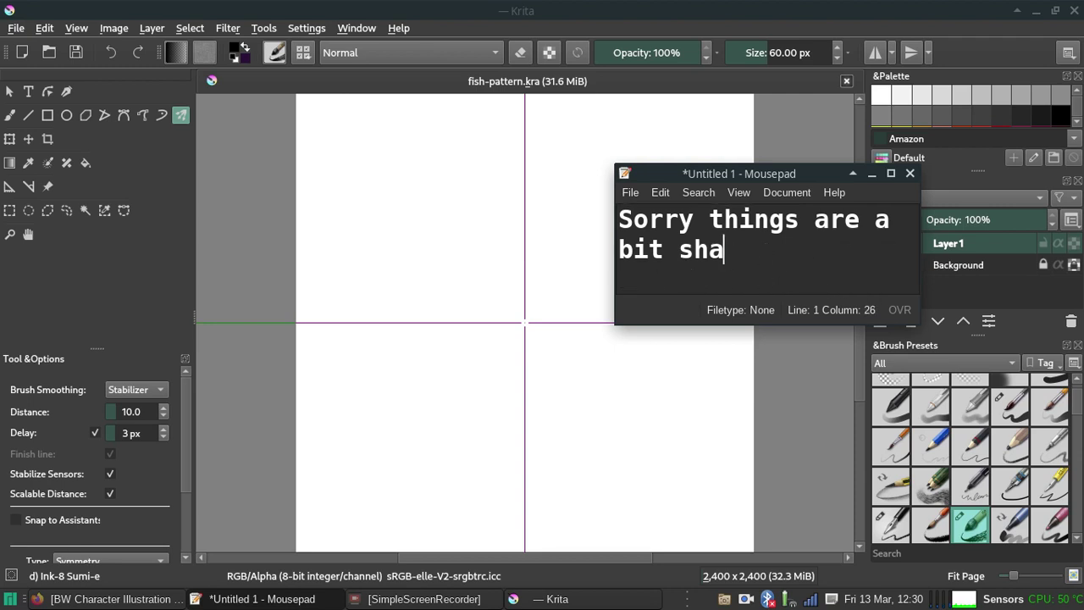
pyautogui.press('BackSpace')
pyautogui.press('BackSpace')
pyautogui.press('BackSpace')
pyautogui.press('BackSpace')
pyautogui.press('BackSpace')
pyautogui.press('BackSpace')
pyautogui.press('BackSpace')
pyautogui.press('BackSpace')
pyautogui.press('BackSpace')
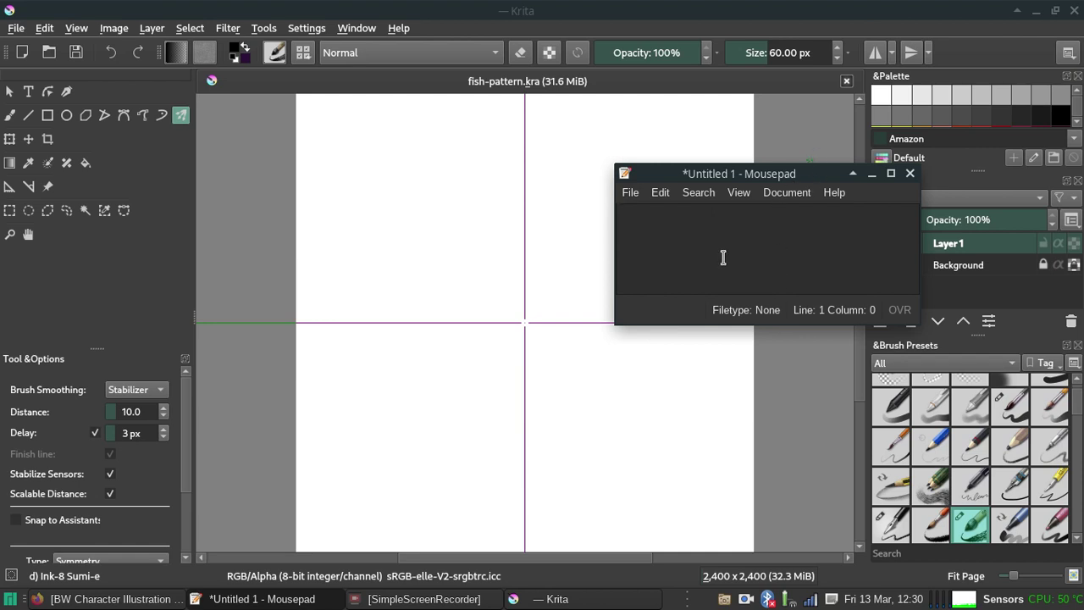
# Finish the note on using all 3 tools (vertical, horizontal rulers, multi-brush) and heighten the window.
pyautogui.write("So here's what it looks like if youus")
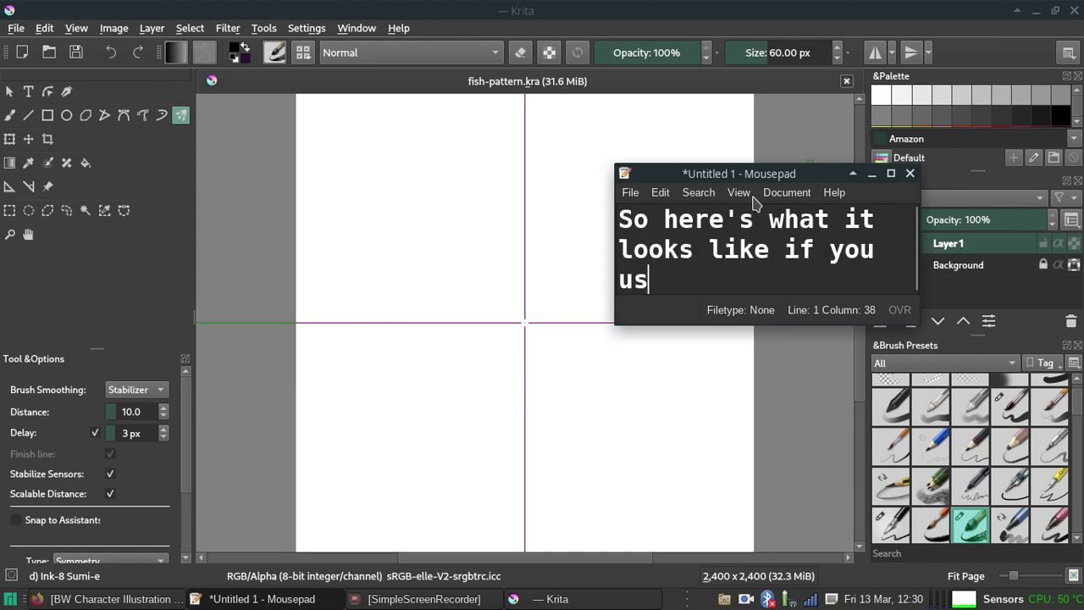
pyautogui.write('e all 3 too')
pyautogui.write('(rules')
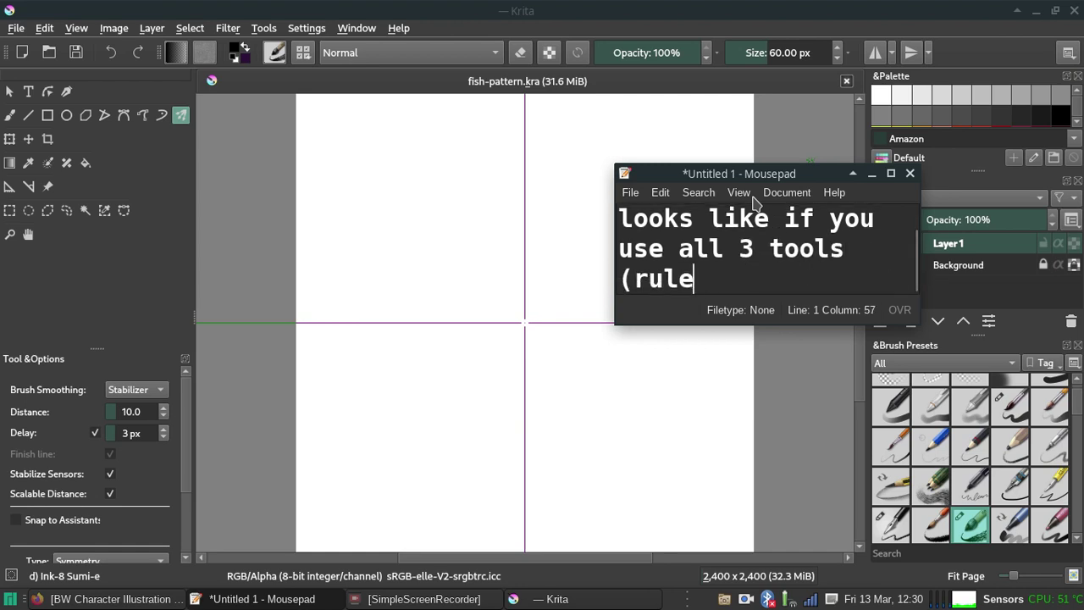
pyautogui.press('BackSpace')
pyautogui.press('BackSpace')
pyautogui.press('BackSpace')
pyautogui.write('ve')
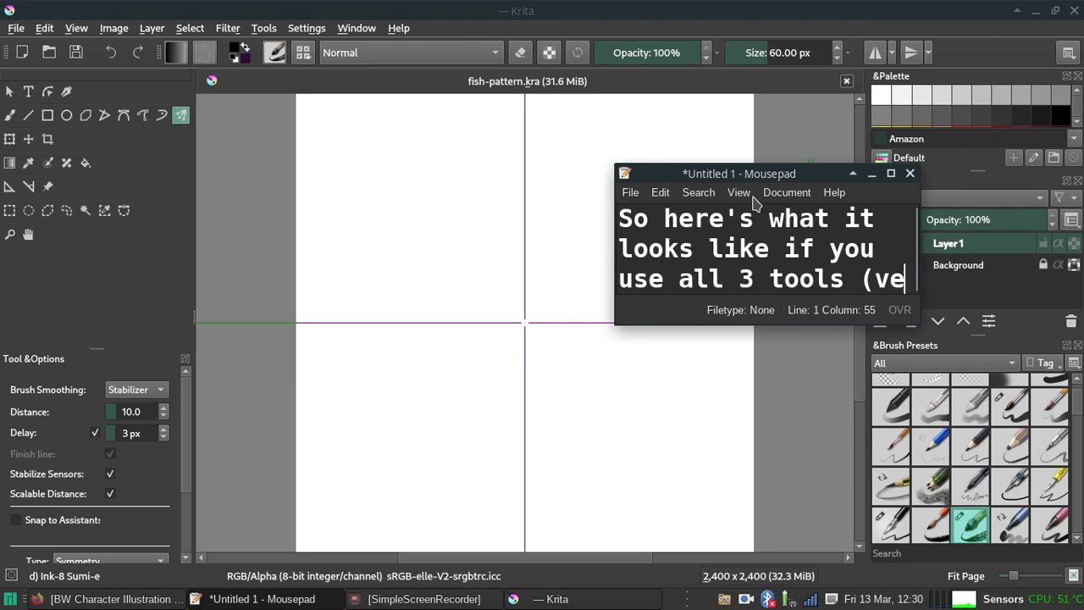
pyautogui.write('rtical')
pyautogui.write('hor')
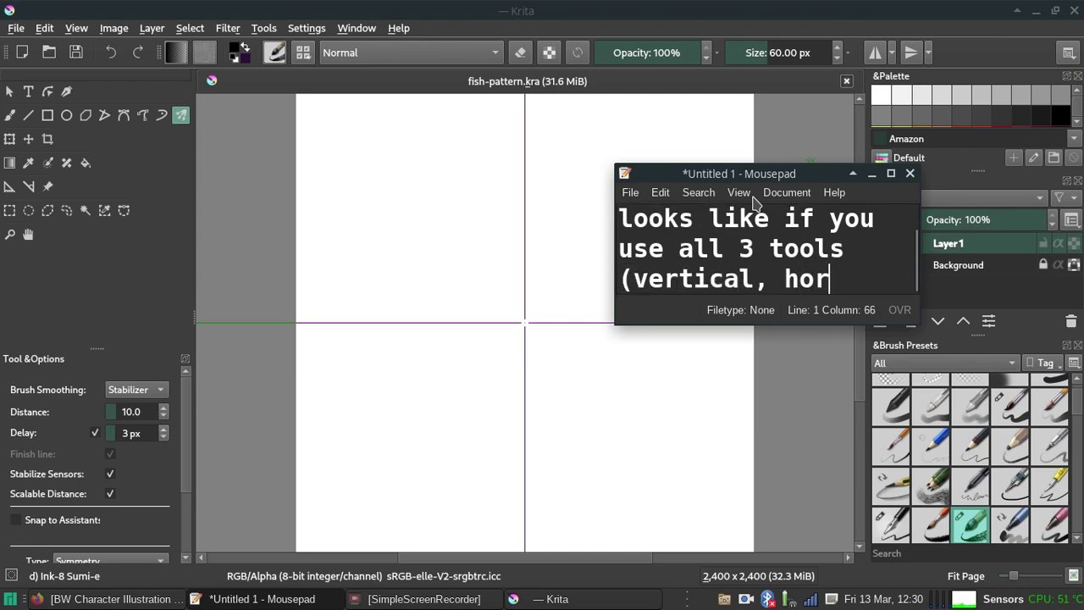
pyautogui.write('zontalrulers,')
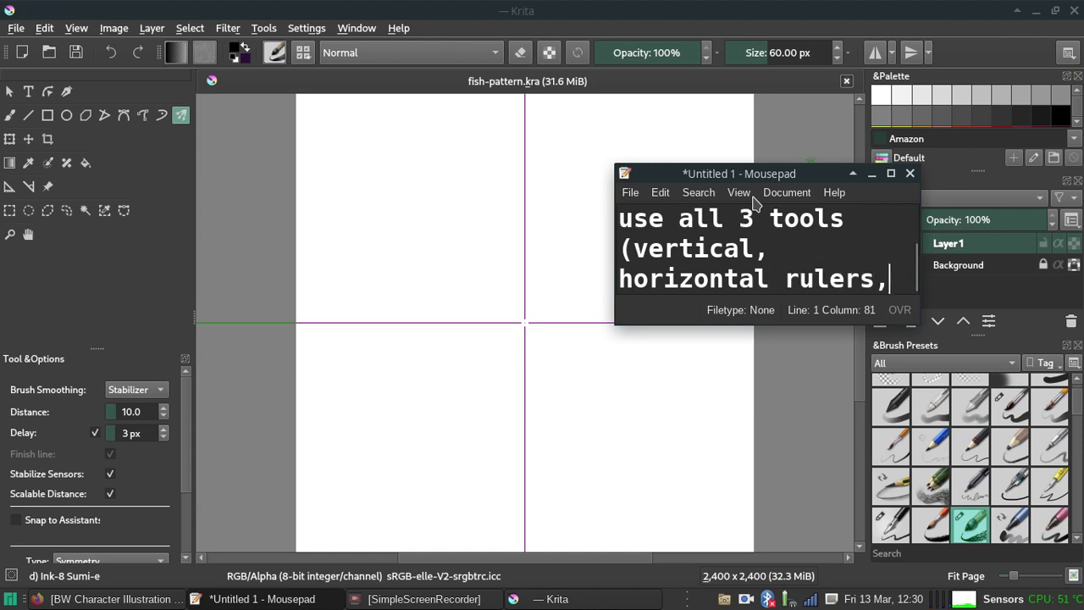
pyautogui.write(' and the multi-brush.')
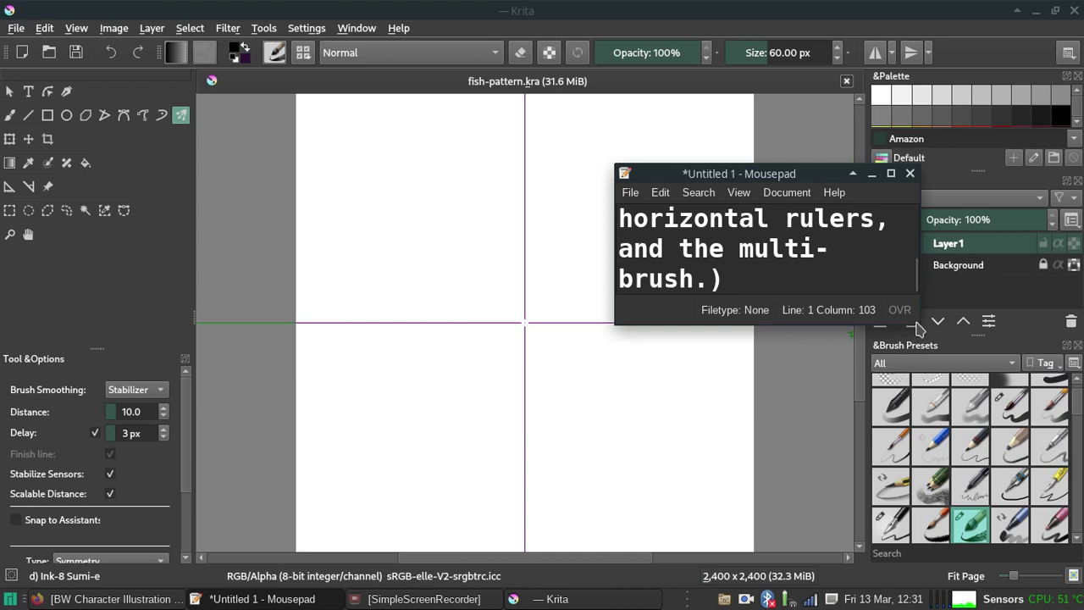
pyautogui.moveTo(769, 323)
pyautogui.mouseDown()
pyautogui.moveTo(772, 453)
pyautogui.moveTo(772, 438)
pyautogui.mouseUp()
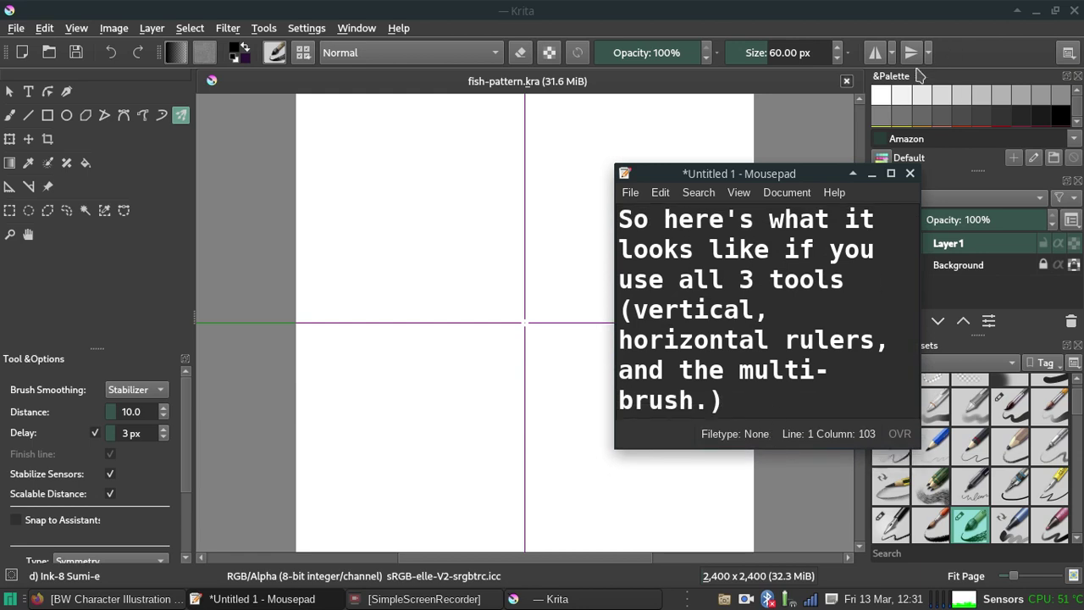
# With vertical and horizontal mirrors on, draw hearts, curving tails and framing arcs, then select the note.
pyautogui.click(911, 55)
pyautogui.click(875, 55)
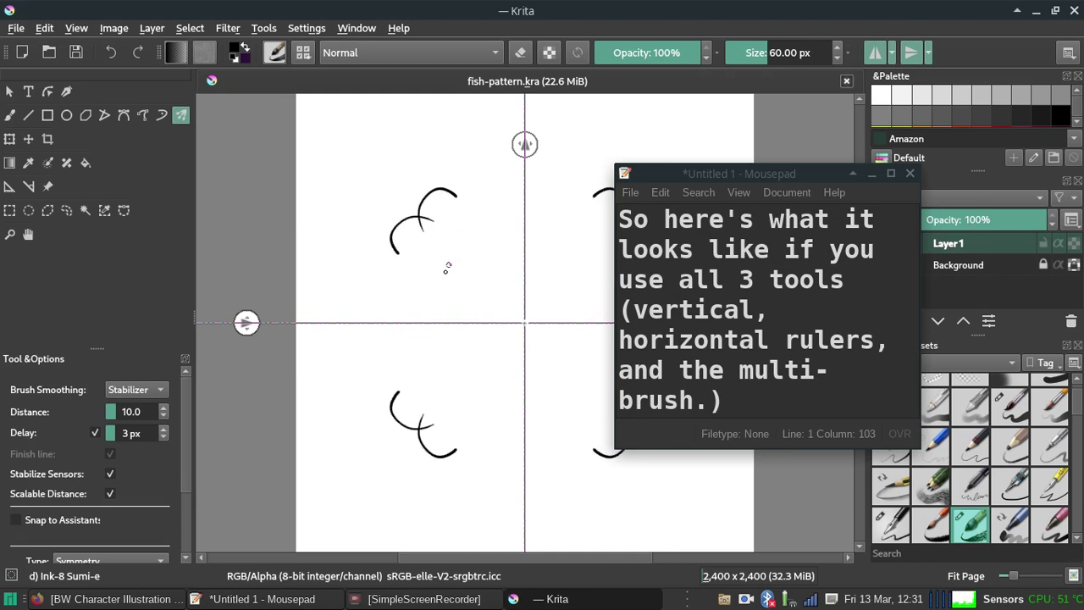
pyautogui.moveTo(438, 188)
pyautogui.mouseDown()
pyautogui.moveTo(376, 306)
pyautogui.moveTo(400, 358)
pyautogui.moveTo(481, 311)
pyautogui.mouseUp()
pyautogui.moveTo(499, 219); pyautogui.dragTo(513, 167)
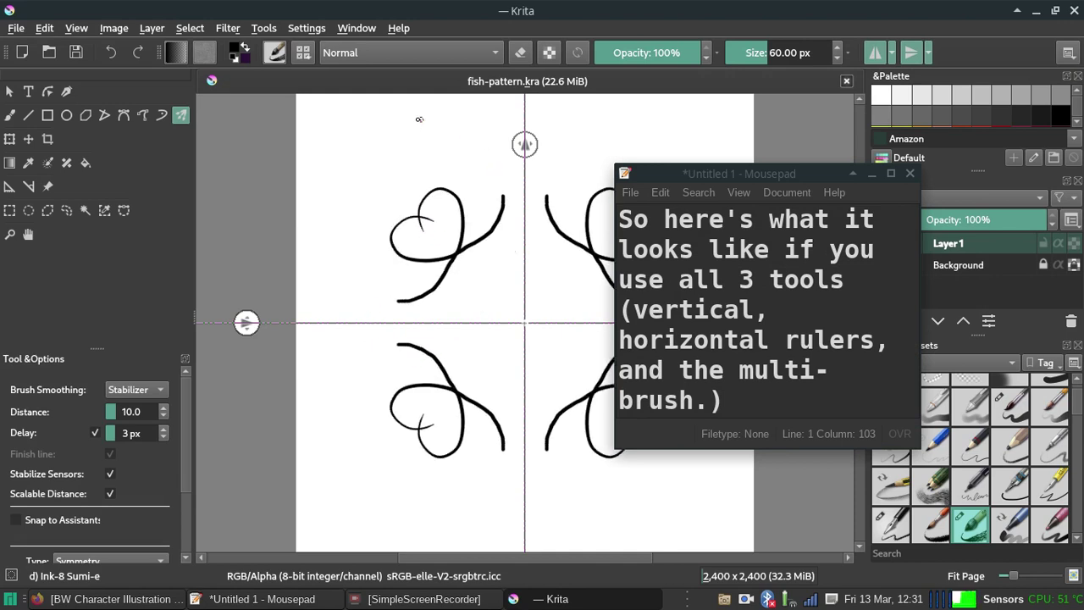
pyautogui.moveTo(421, 296); pyautogui.dragTo(368, 320)
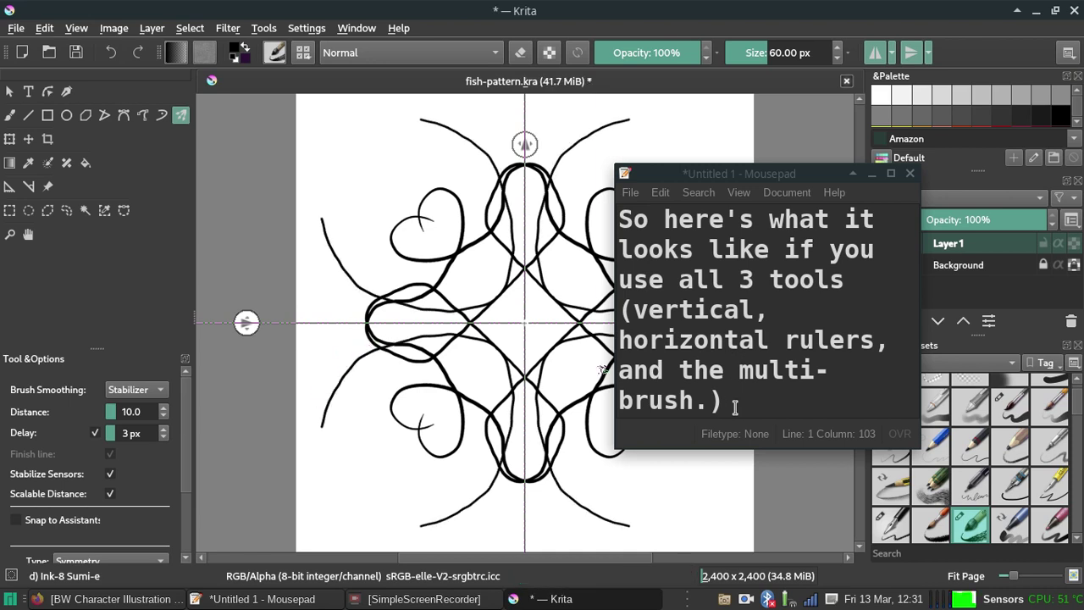
pyautogui.moveTo(734, 407); pyautogui.dragTo(629, 185)
pyautogui.press('Delete')
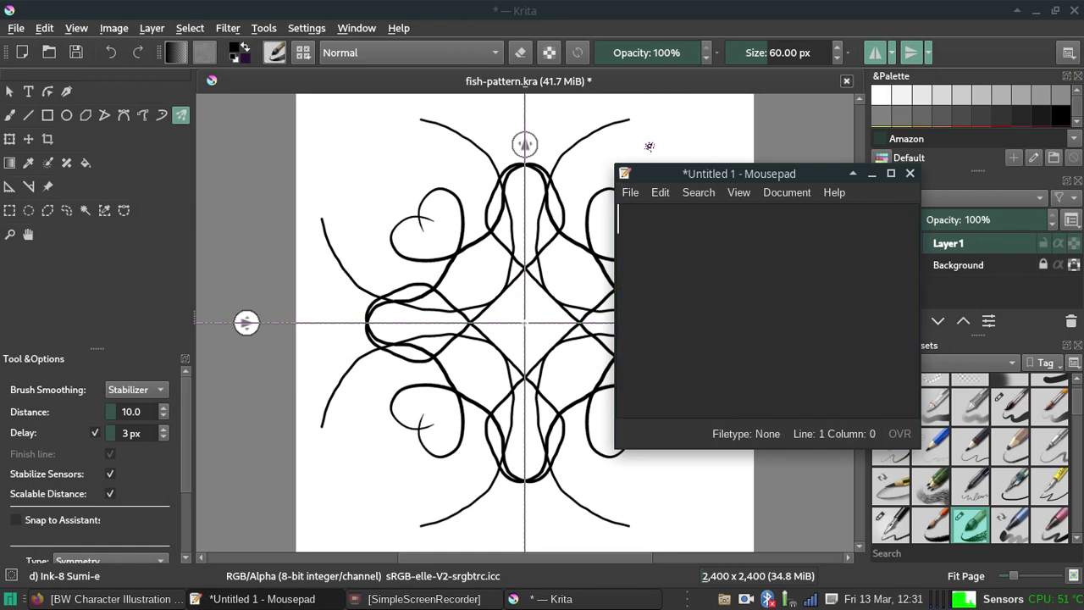
pyautogui.write("It'sabit")
pyautogui.press('BackSpace')
pyautogui.press('BackSpace')
pyautogui.press('BackSpace')
pyautogui.press('BackSpace')
pyautogui.write('n')
pyautogui.write('it hardcore')
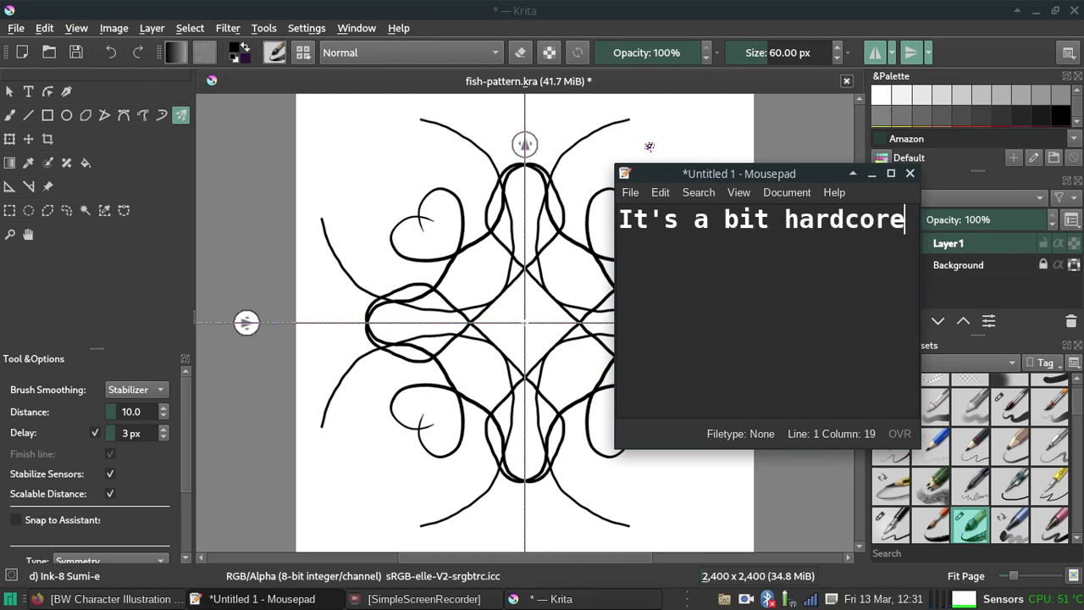
pyautogui.write(' for my ')
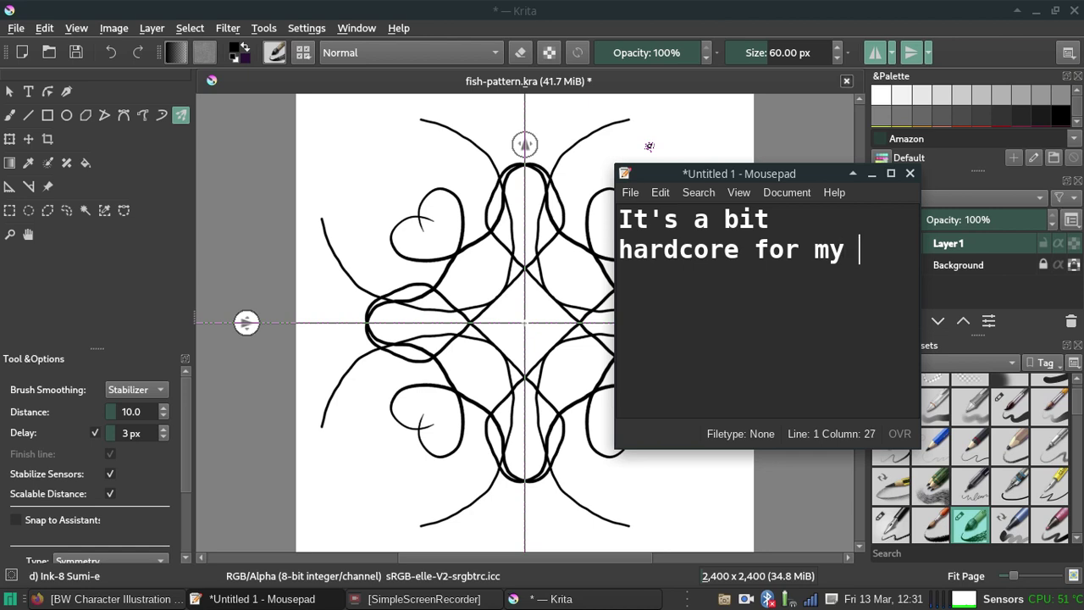
pyautogui.write('computer.')
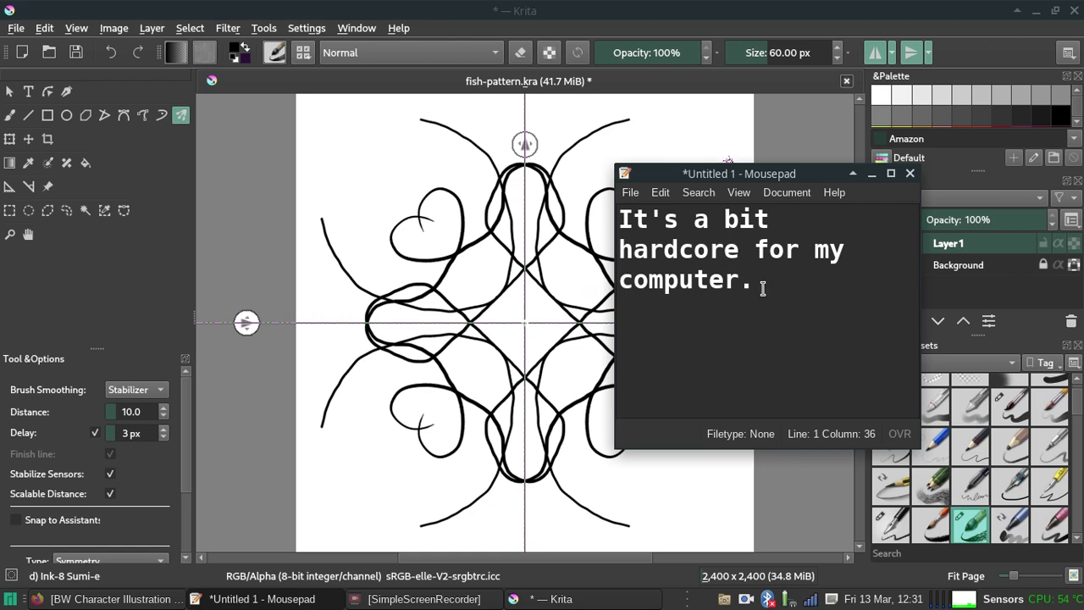
pyautogui.moveTo(763, 288); pyautogui.dragTo(580, 190)
pyautogui.press('BackSpace')
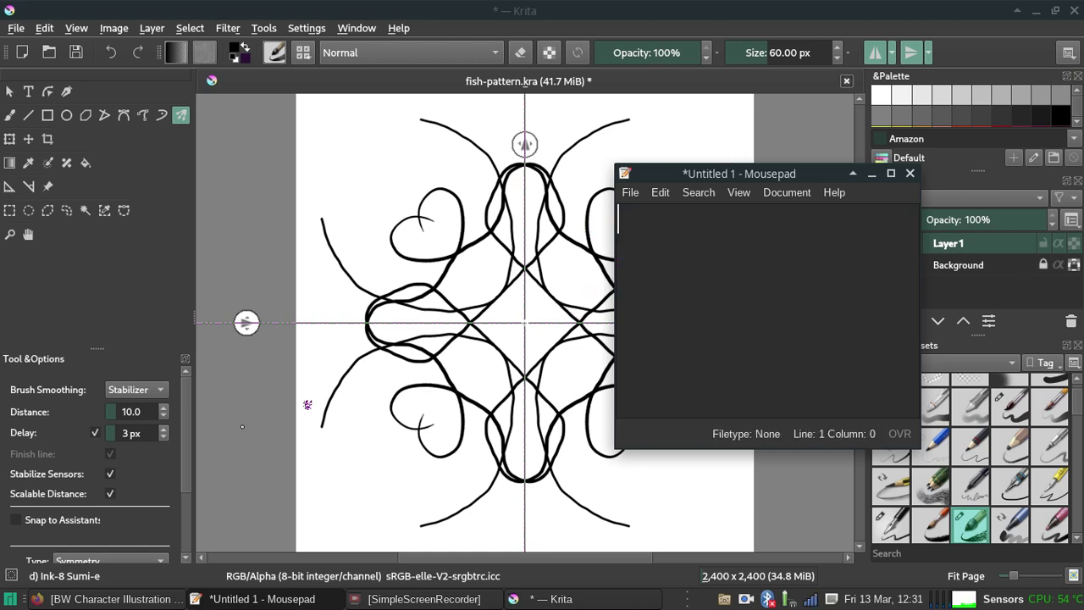
# Switch brush smoothing to Weighted and draw a wavy mirrored test stroke.
pyautogui.click(159, 389)
pyautogui.click(161, 373)
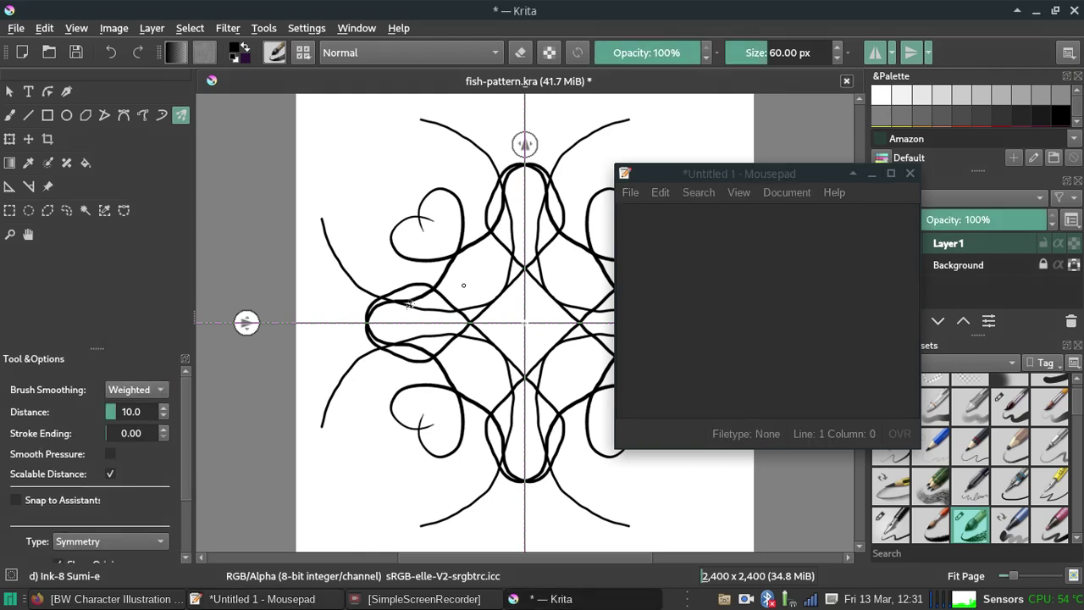
pyautogui.moveTo(500, 161); pyautogui.dragTo(584, 151)
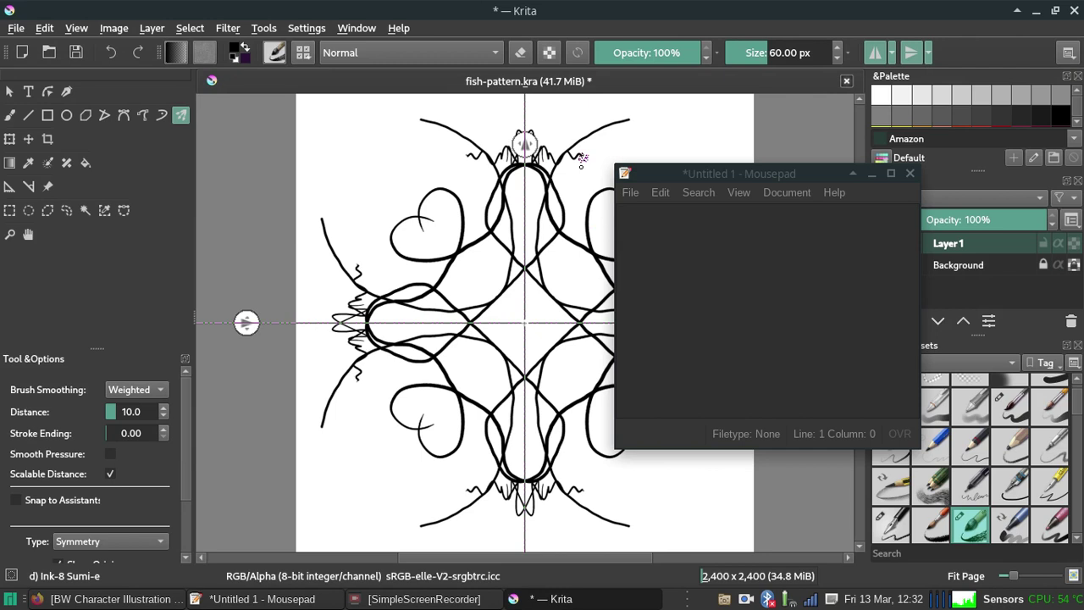
# Scribble large mirrored loops across the canvas, then undo them to leave it blank.
pyautogui.press('Delete')
pyautogui.moveTo(406, 222)
pyautogui.mouseDown()
pyautogui.moveTo(488, 283)
pyautogui.moveTo(511, 315)
pyautogui.moveTo(322, 403)
pyautogui.moveTo(542, 116)
pyautogui.mouseUp()
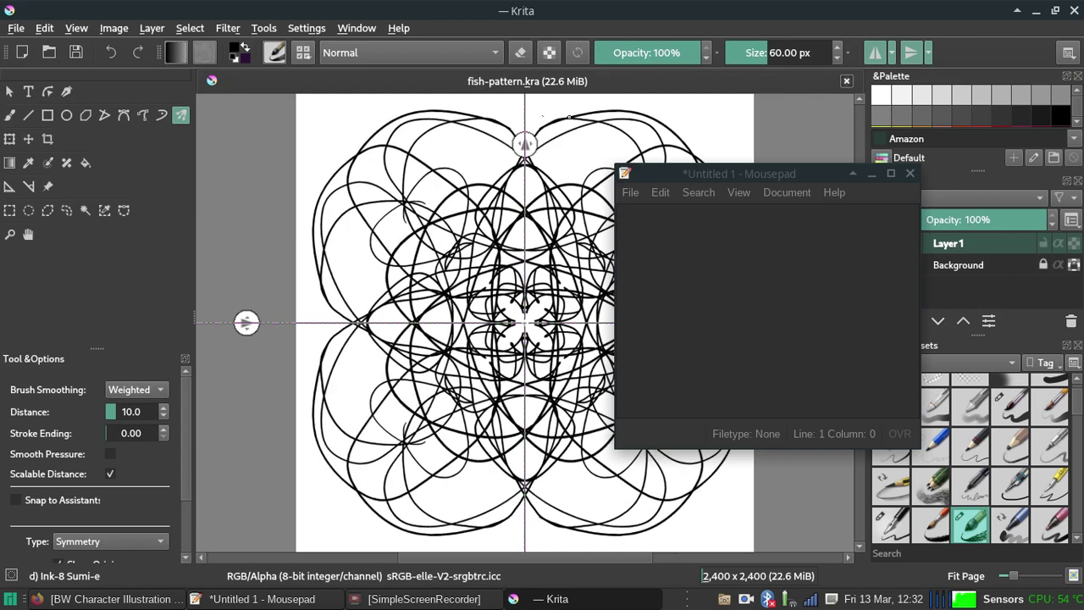
pyautogui.moveTo(542, 116); pyautogui.dragTo(696, 444)
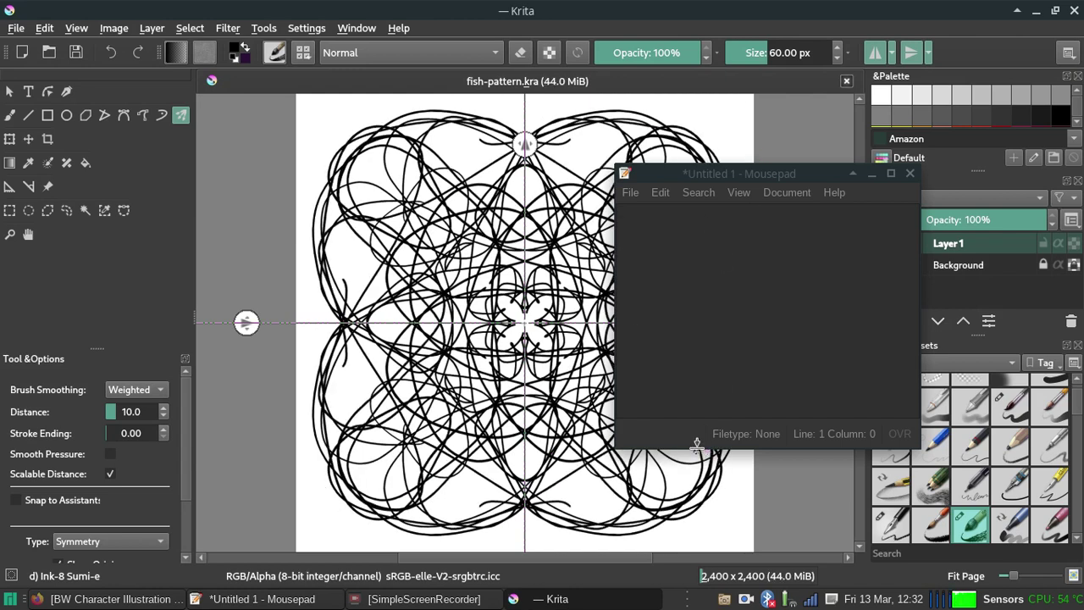
pyautogui.hotkey('ctrl', 'z')
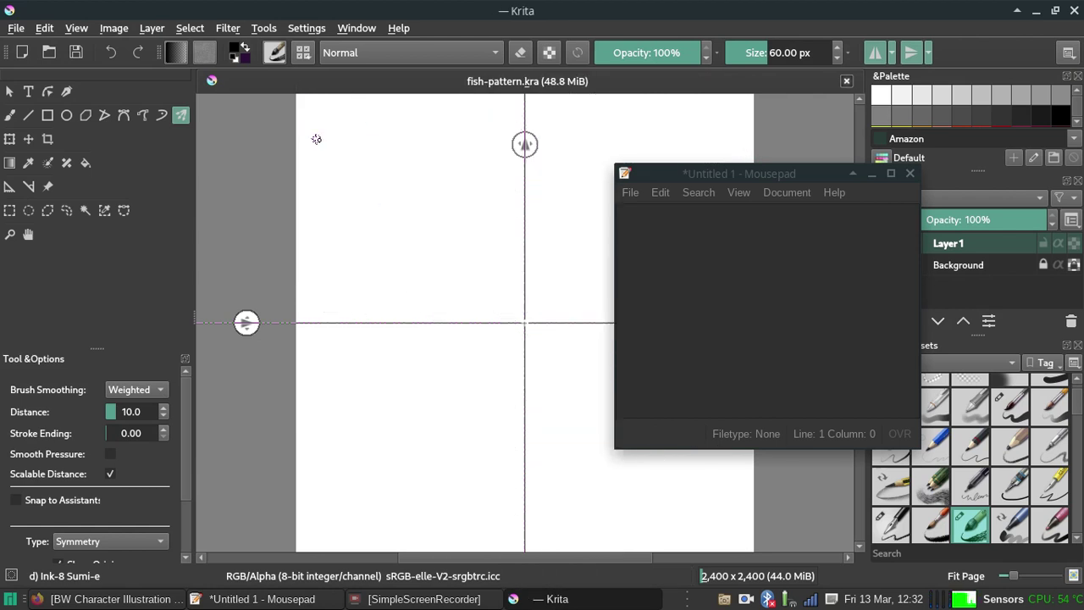
# Draw a mirrored petal ring around a rounded central diamond with cross petals and thin arcs.
pyautogui.moveTo(378, 300)
pyautogui.mouseDown()
pyautogui.moveTo(414, 222)
pyautogui.moveTo(457, 178)
pyautogui.moveTo(565, 153)
pyautogui.mouseUp()
pyautogui.moveTo(362, 267)
pyautogui.mouseDown()
pyautogui.moveTo(389, 202)
pyautogui.moveTo(336, 179)
pyautogui.mouseUp()
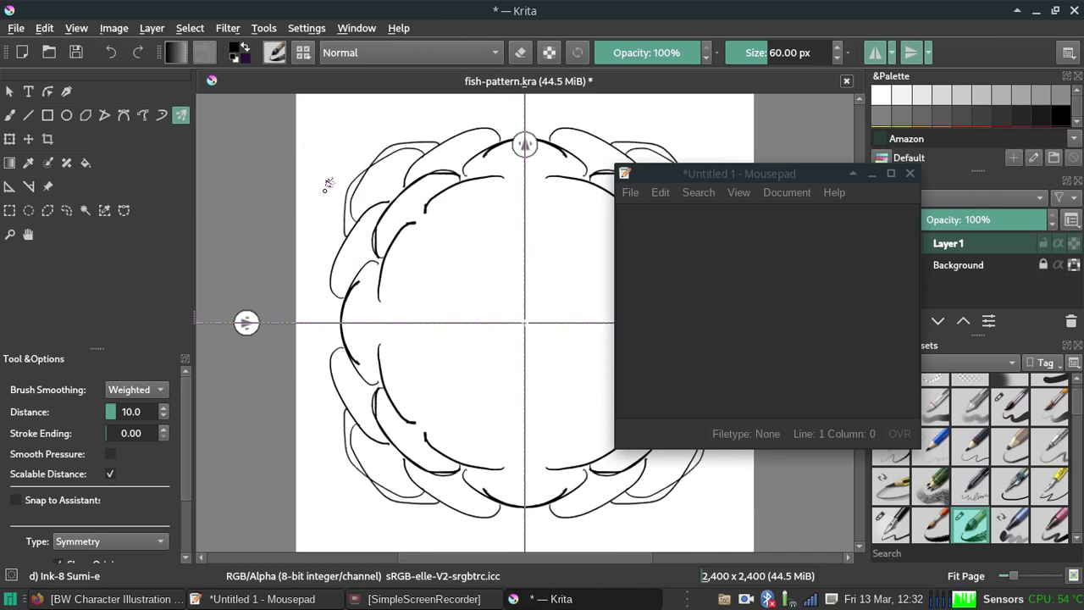
pyautogui.moveTo(501, 263); pyautogui.dragTo(458, 280)
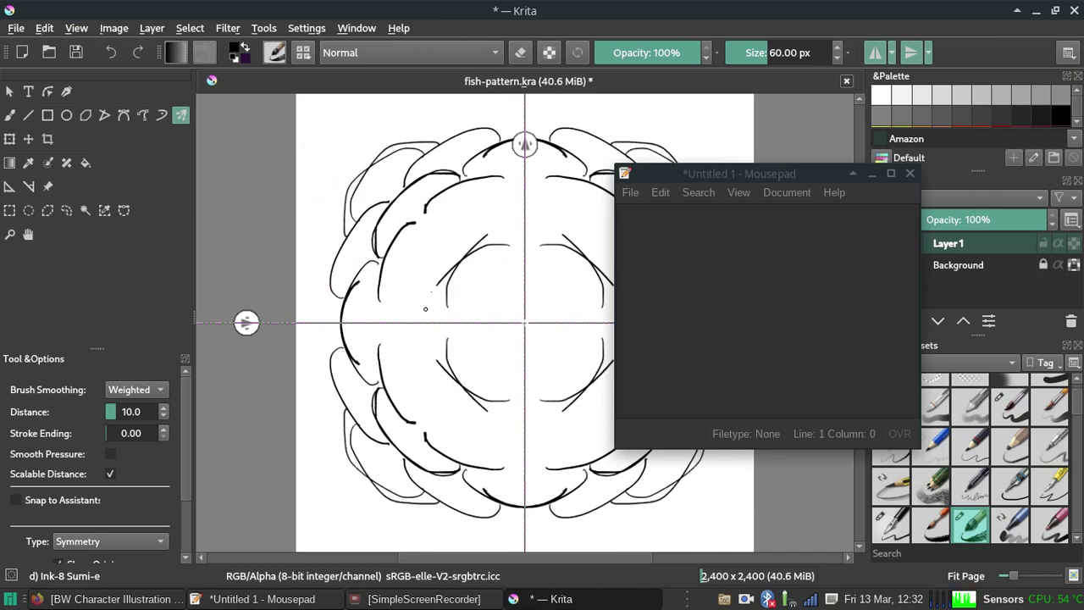
pyautogui.moveTo(508, 254); pyautogui.dragTo(500, 352)
pyautogui.moveTo(496, 213); pyautogui.dragTo(429, 279)
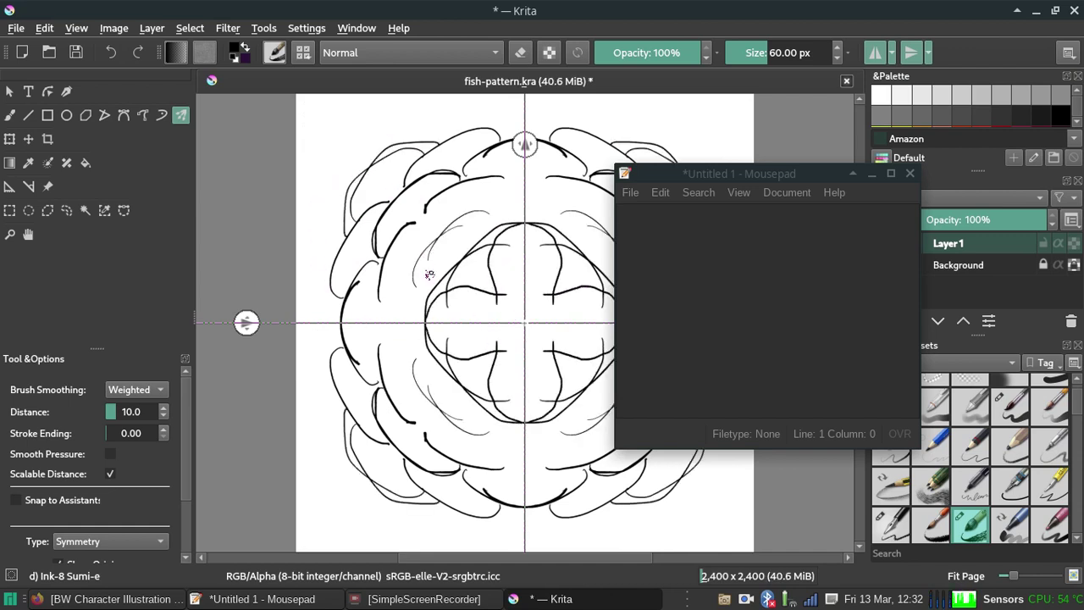
pyautogui.moveTo(397, 320)
pyautogui.mouseDown()
pyautogui.moveTo(576, 273)
pyautogui.moveTo(532, 294)
pyautogui.mouseUp()
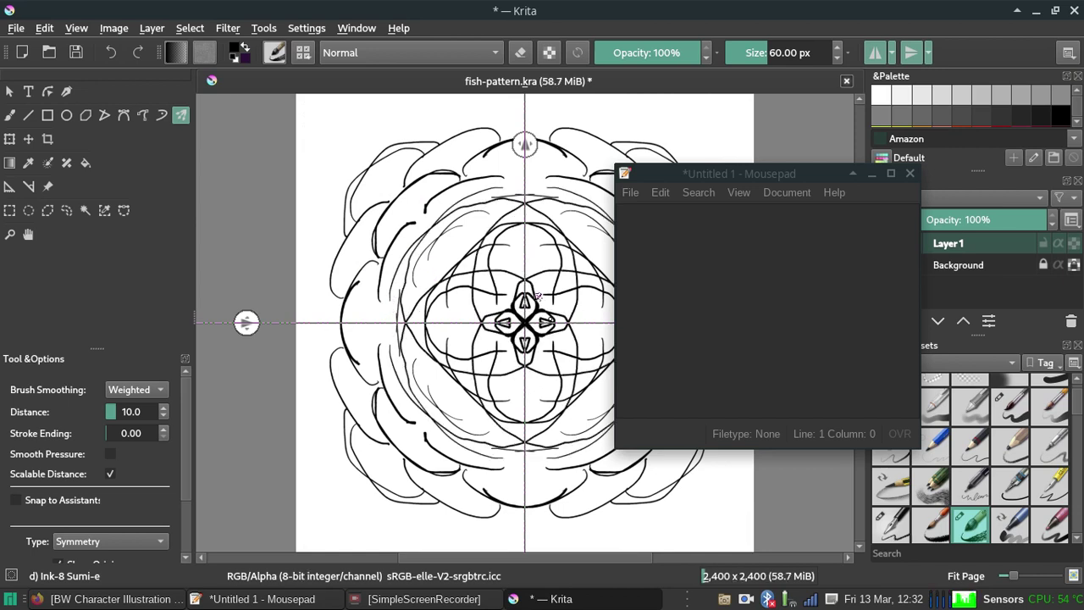
# Undo the petal-and-diamond strokes and draw a leaf-shaped curve in the upper-left quadrant.
pyautogui.hotkey('ctrl', 'z')
pyautogui.hotkey('ctrl', 'z')
pyautogui.hotkey('ctrl', 'z')
pyautogui.hotkey('ctrl', 'z')
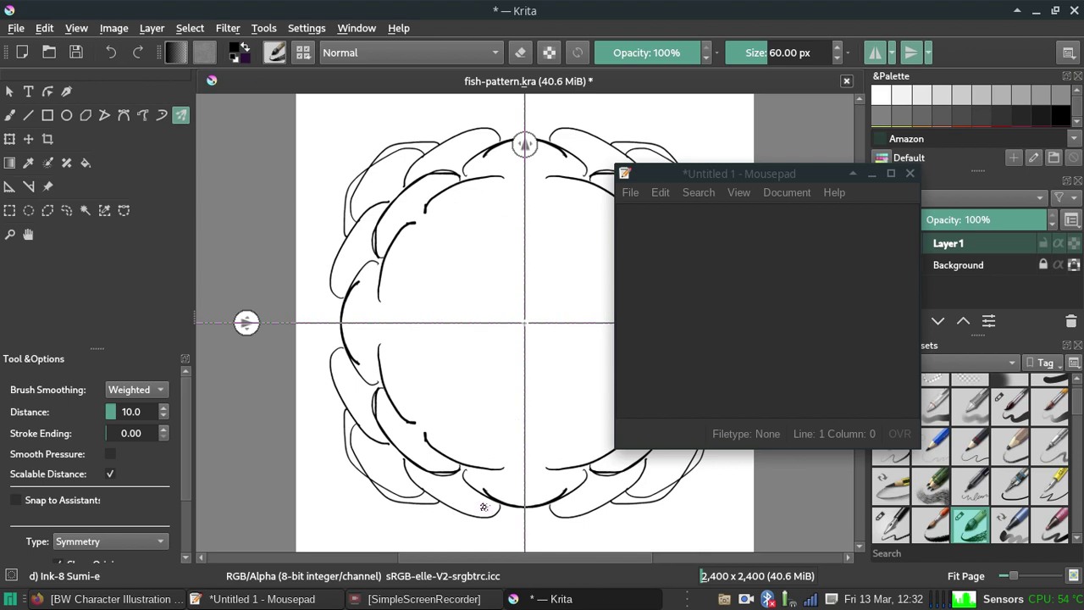
pyautogui.hotkey('ctrl', 'z')
pyautogui.hotkey('ctrl', 'z')
pyautogui.hotkey('ctrl', 'z')
pyautogui.hotkey('ctrl', 'z')
pyautogui.hotkey('ctrl', 'z')
pyautogui.hotkey('ctrl', 'z')
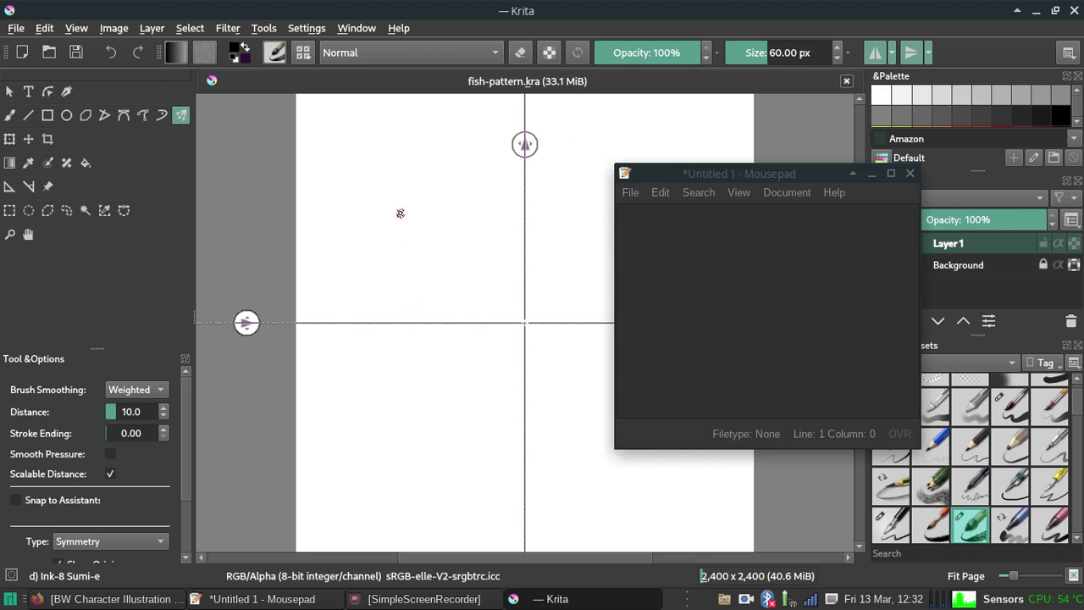
pyautogui.moveTo(385, 221)
pyautogui.mouseDown()
pyautogui.moveTo(420, 210)
pyautogui.moveTo(473, 269)
pyautogui.mouseUp()
pyautogui.hotkey('ctrl', 'z')
# Note that eight simultaneous lines sound excessive but suit mandalas, then clear the note.
pyautogui.click(699, 258)
pyautogui.write('So')
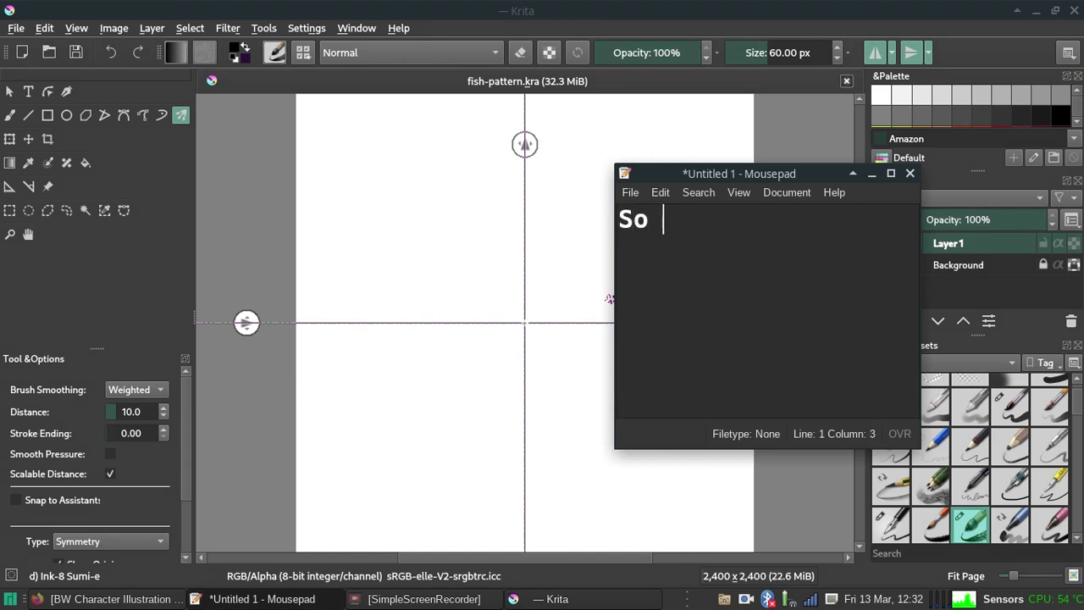
pyautogui.write(' with all ')
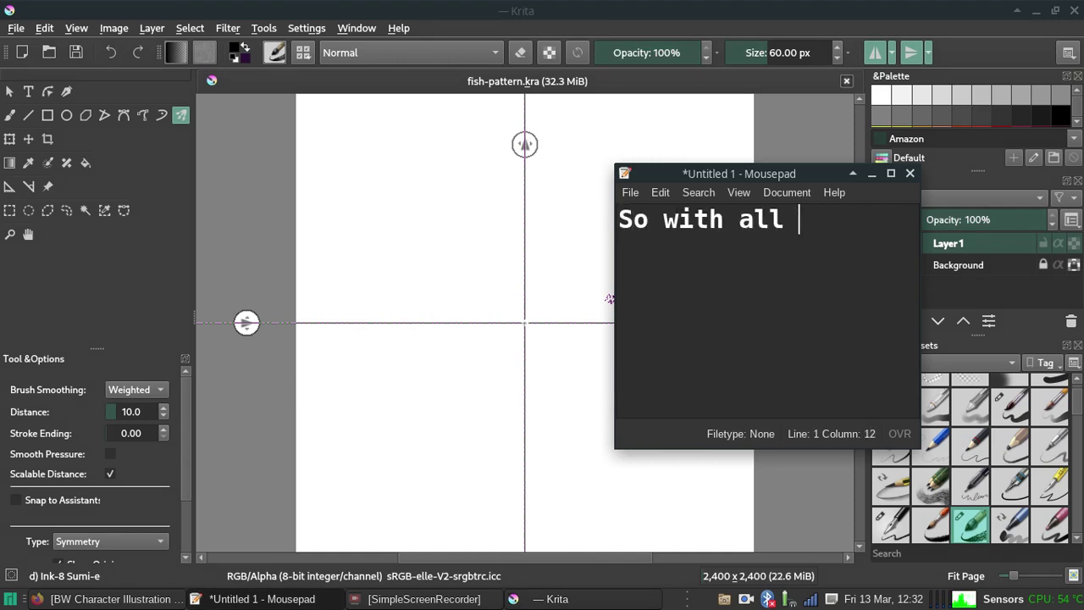
pyautogui.write('three tools there are 8 simultaneous ')
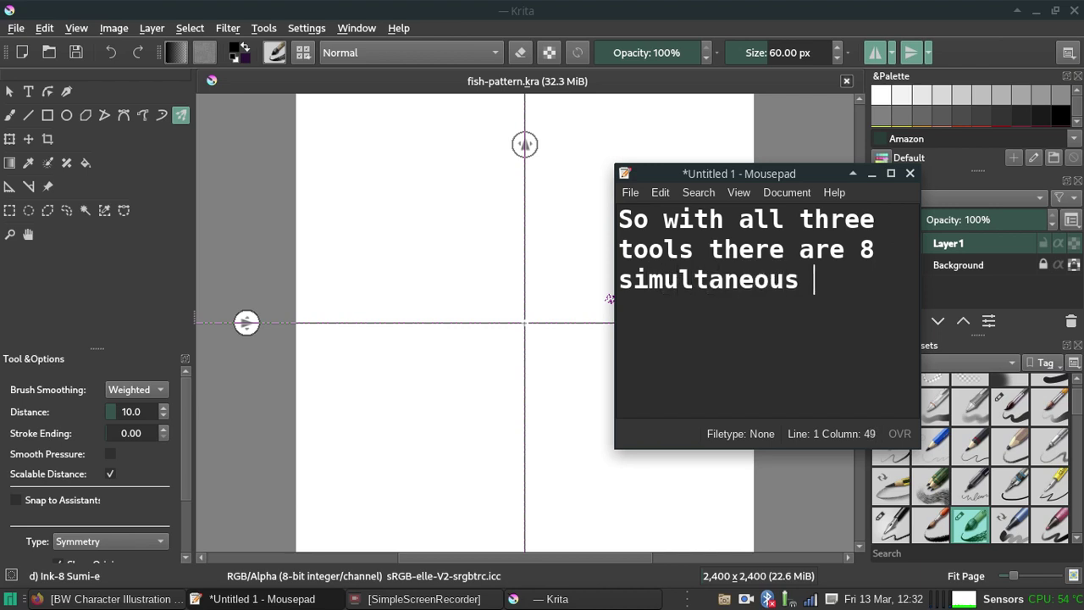
pyautogui.write('lines being drawn.')
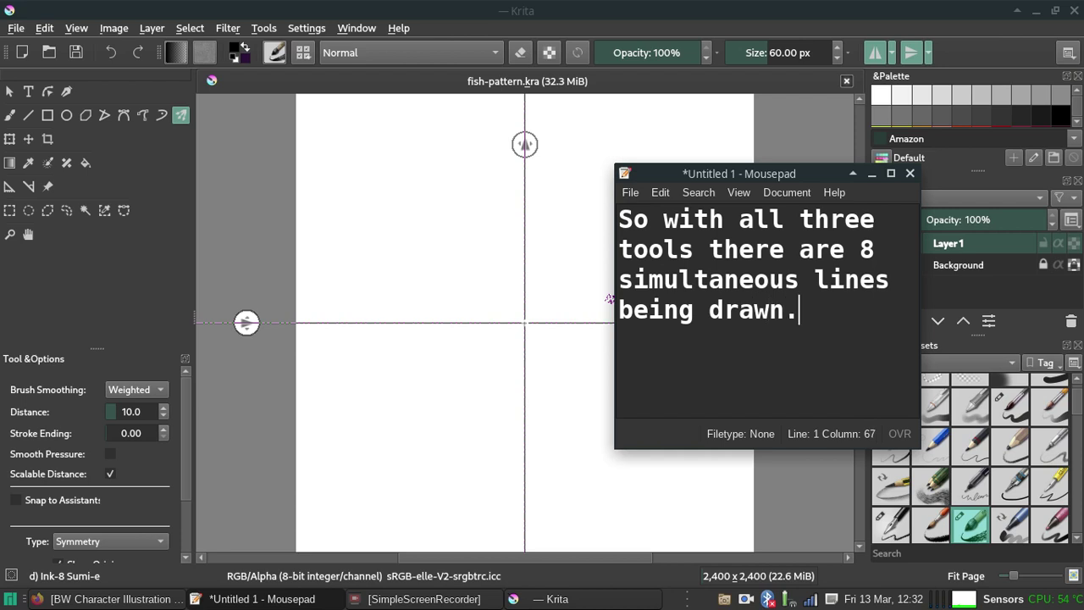
pyautogui.press('Return')
pyautogui.press('Return')
pyautogui.write('Sounds e')
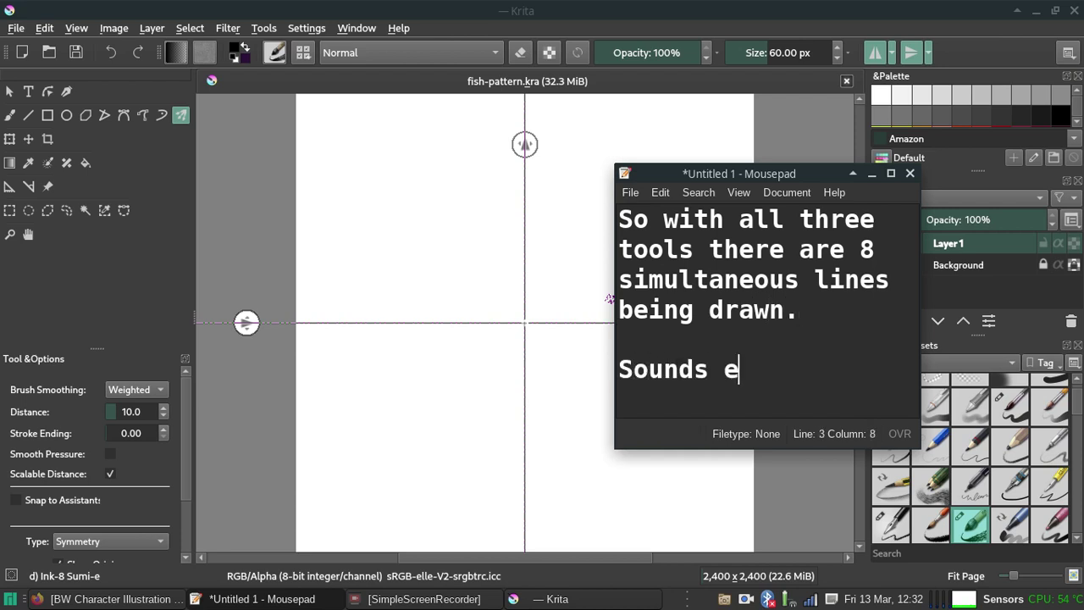
pyautogui.write('xcessive ')
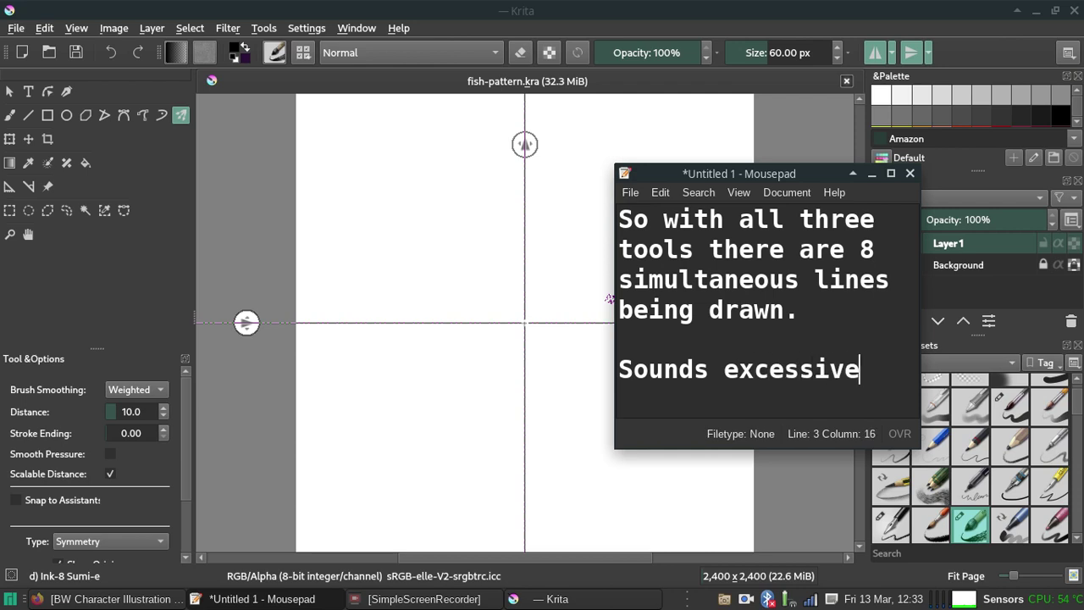
pyautogui.write('because it is.')
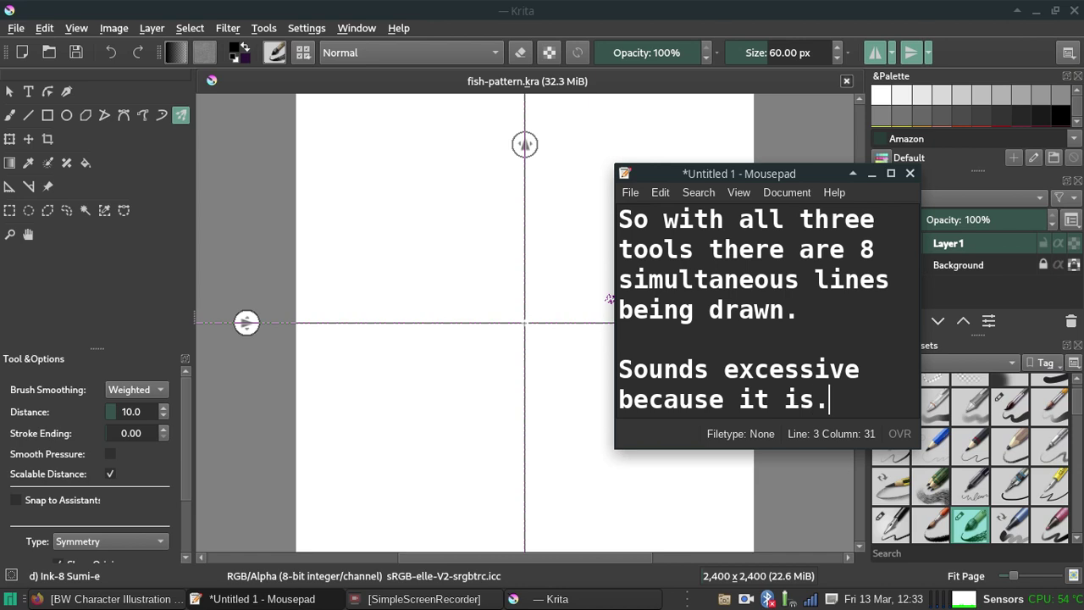
pyautogui.press('Return')
pyautogui.press('Return')
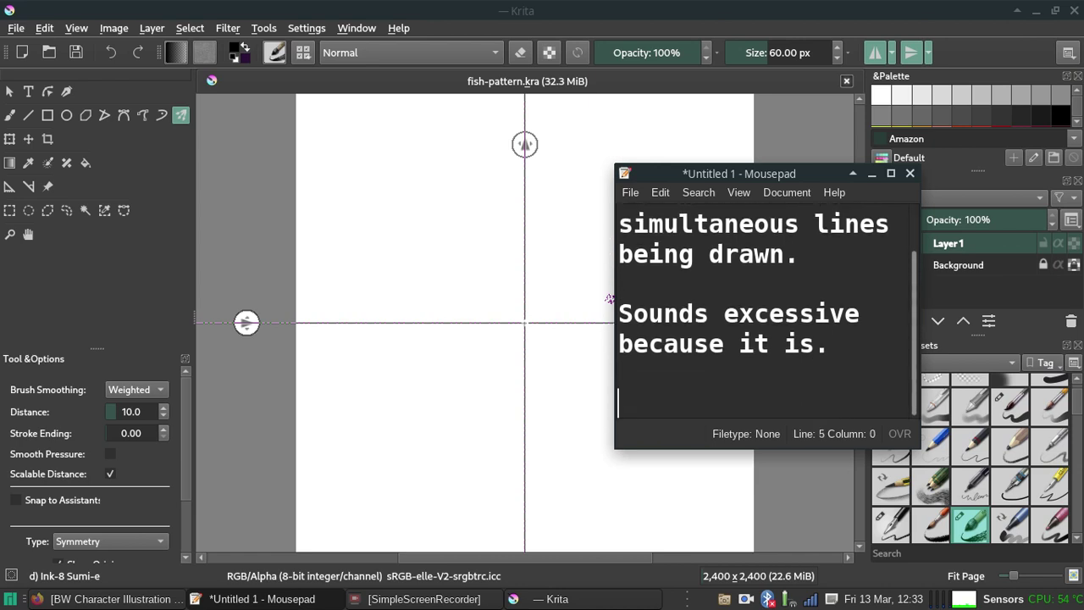
pyautogui.write("I'm sure it's ")
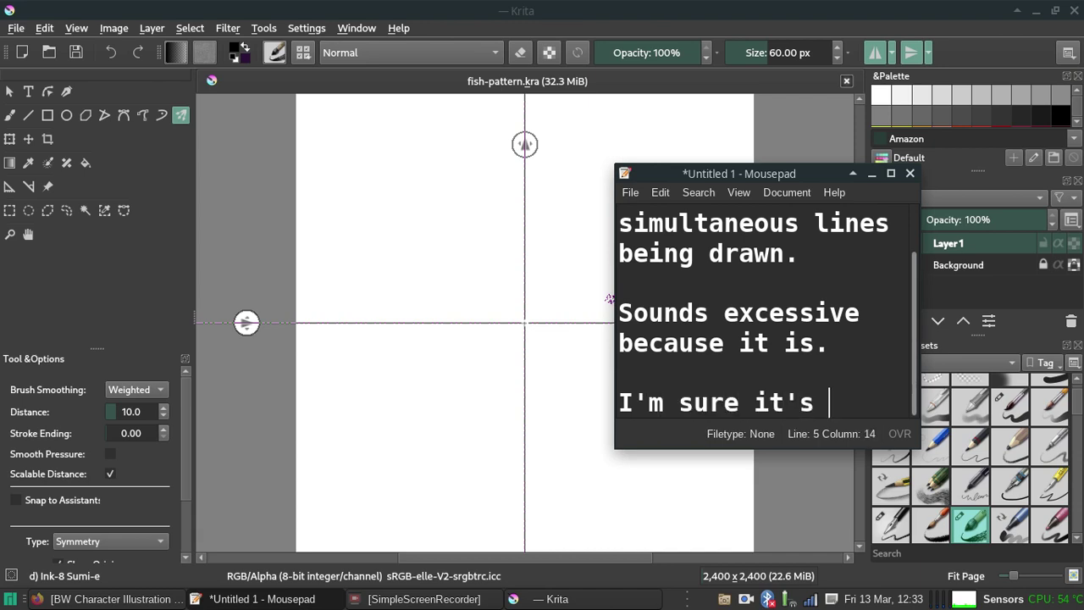
pyautogui.write('more useful for making mandalas.')
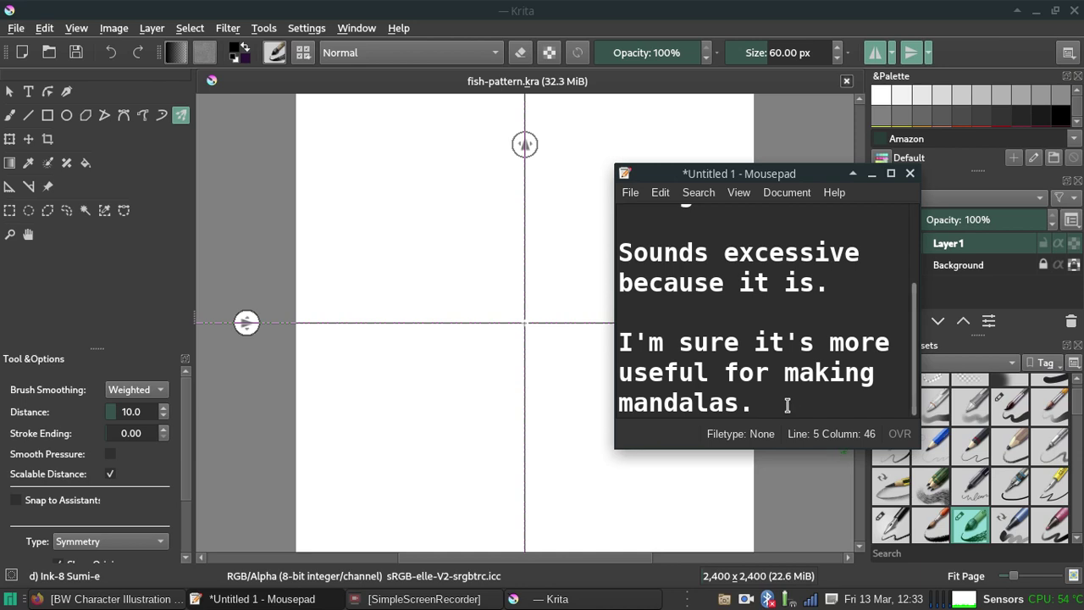
pyautogui.hotkey('ctrl', 'a')
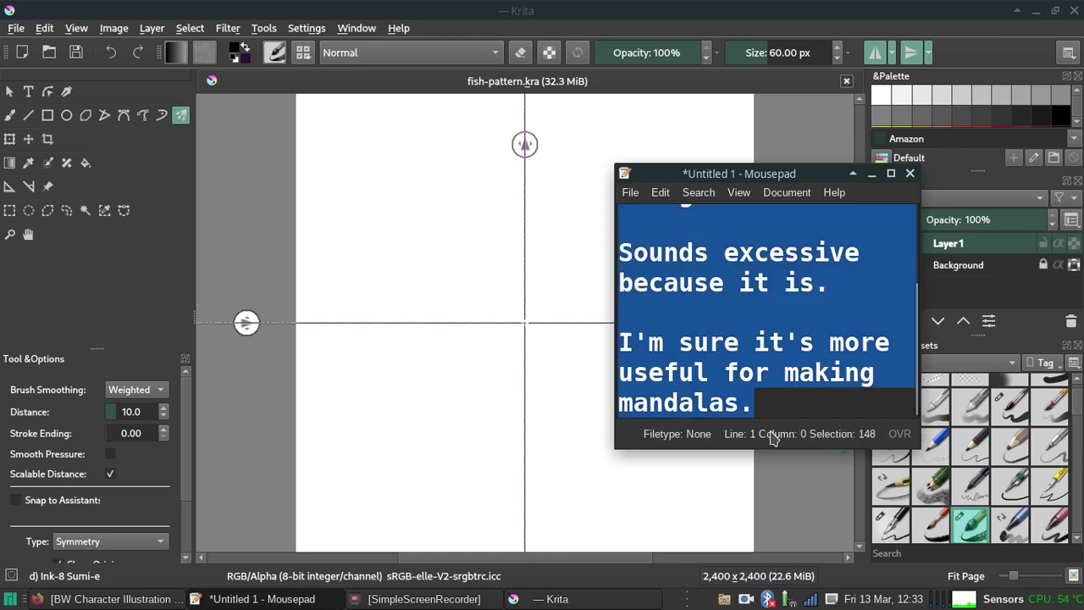
pyautogui.press('Delete')
# Note that wallpaper and fabric patterns use only the rulers or only the multi-brush, then delete it.
pyautogui.write('Usually for making patterns ')
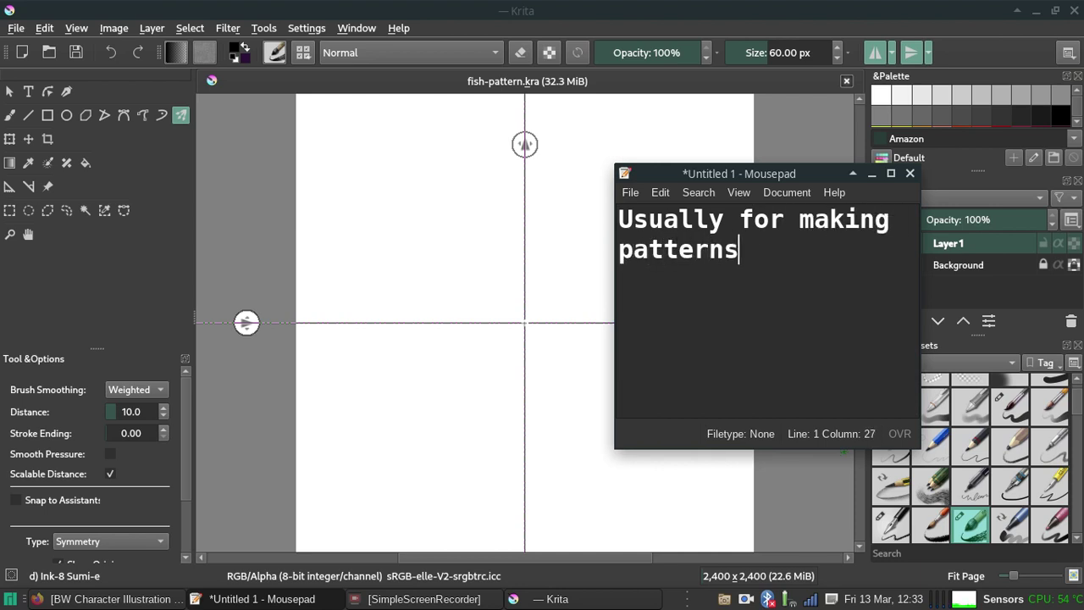
pyautogui.write('(')
pyautogui.press('BackSpace')
pyautogui.press('BackSpace')
pyautogui.press('BackSpace')
pyautogui.press('BackSpace')
pyautogui.press('BackSpace')
pyautogui.press('BackSpace')
pyautogui.press('BackSpace')
pyautogui.write('repeating ')
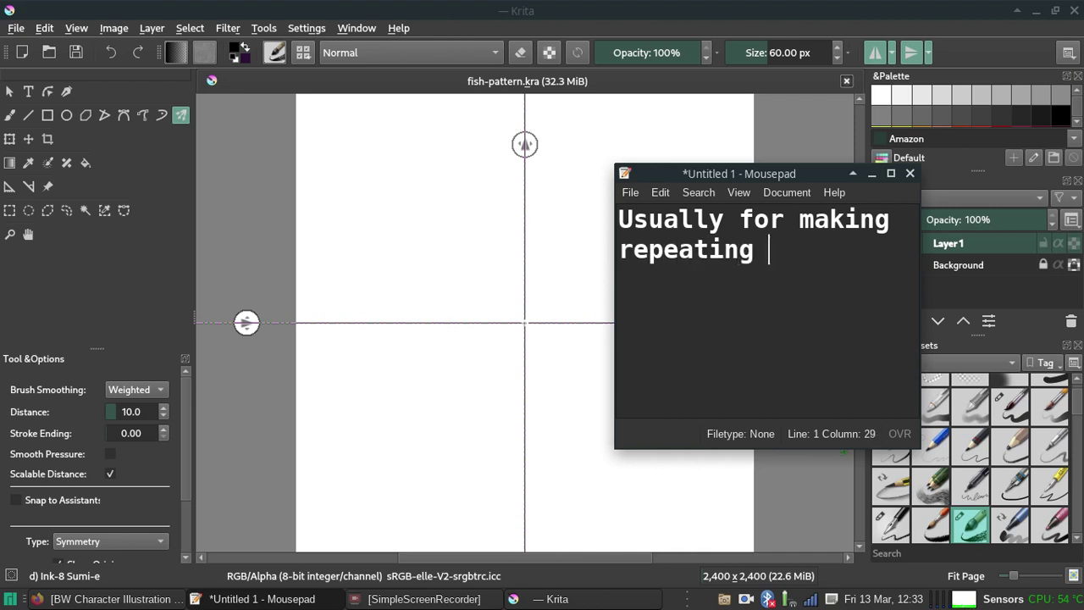
pyautogui.write('patter')
pyautogui.write('for wallpaper and fa')
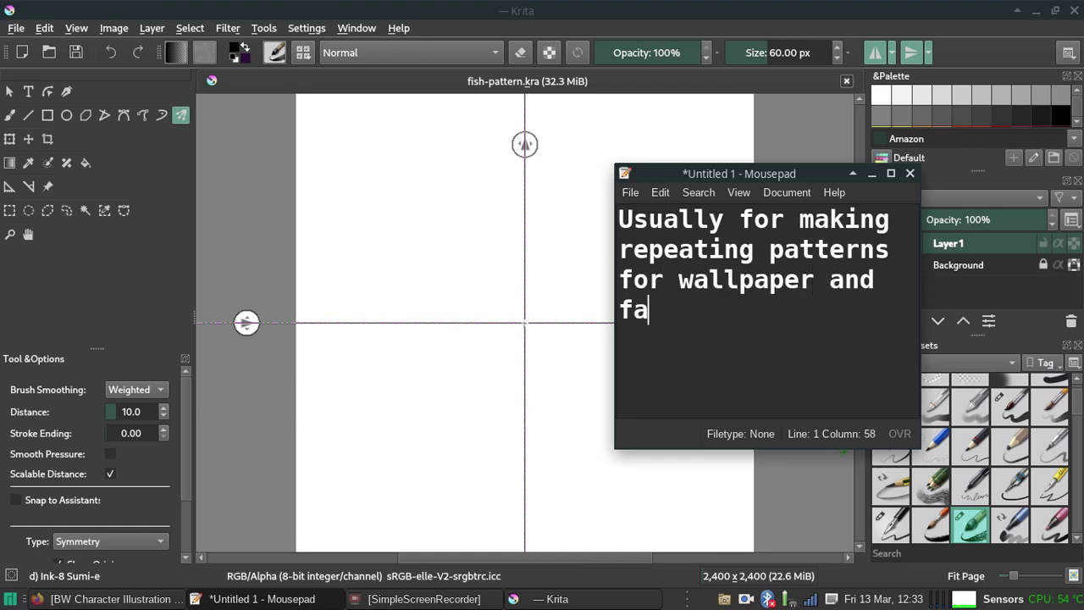
pyautogui.write('bric design I only')
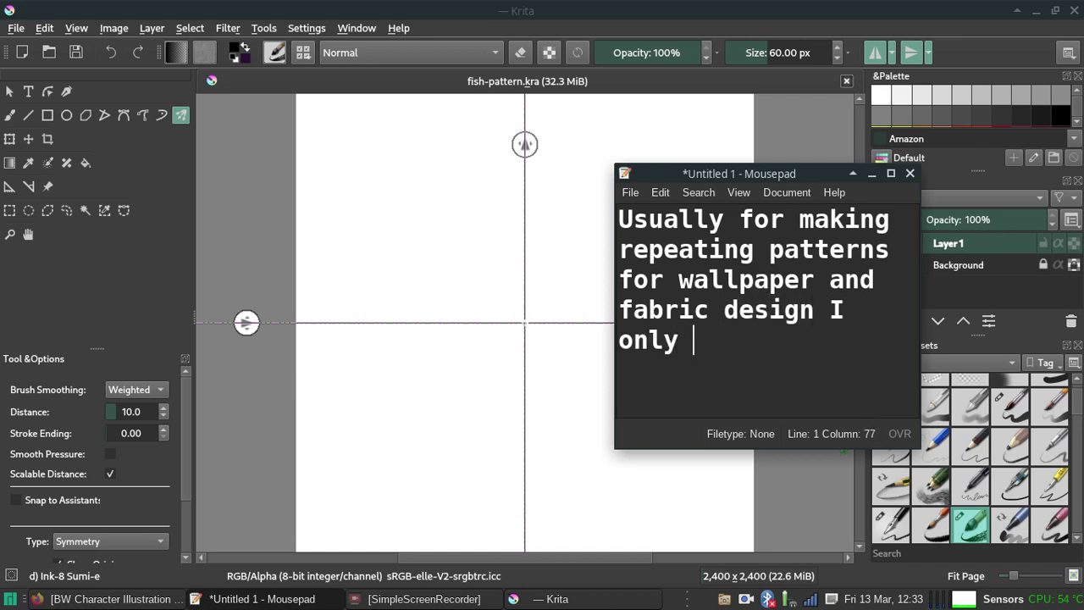
pyautogui.write(' use the rulers')
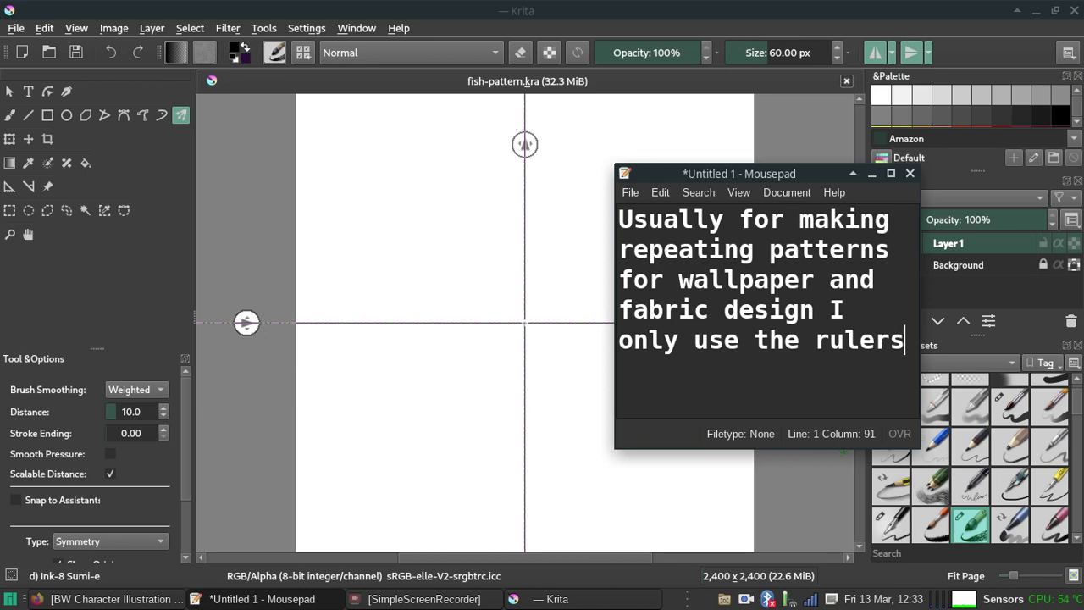
pyautogui.write(', or only the multi-brush.')
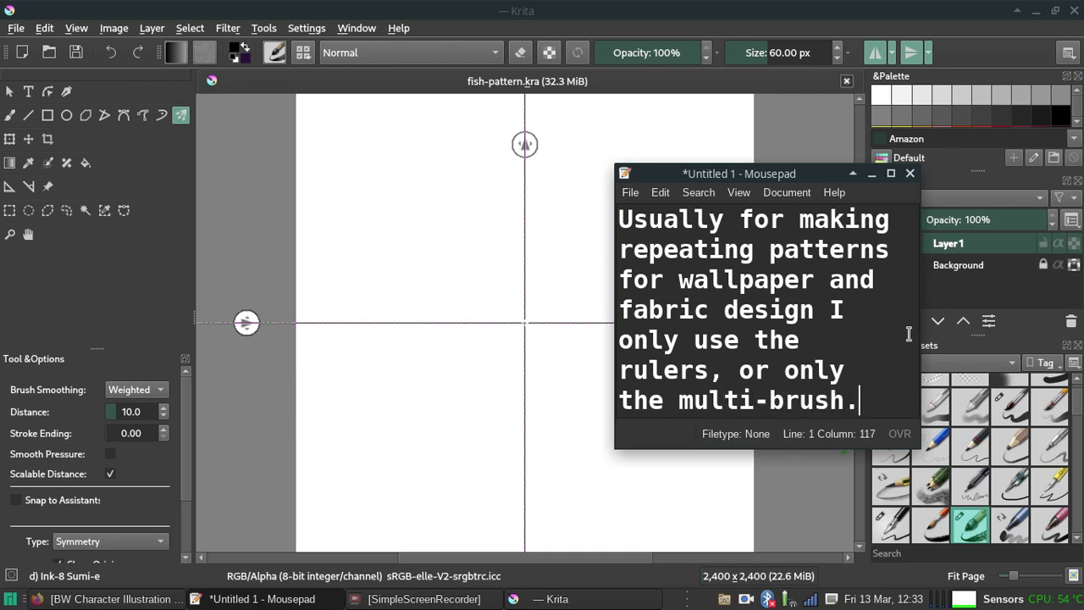
pyautogui.moveTo(884, 399); pyautogui.dragTo(597, 180)
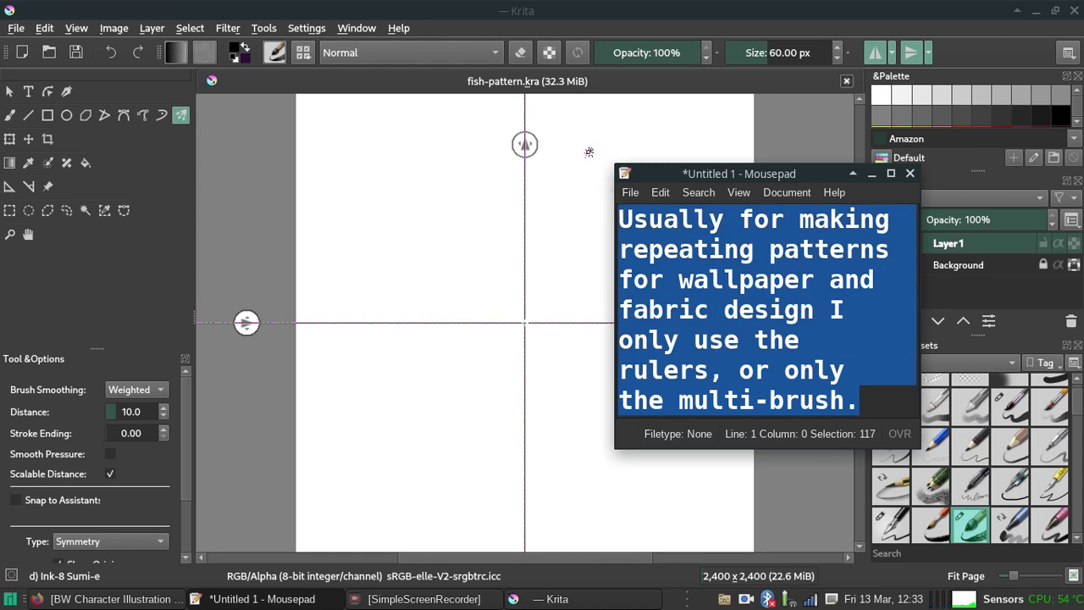
pyautogui.press('Delete')
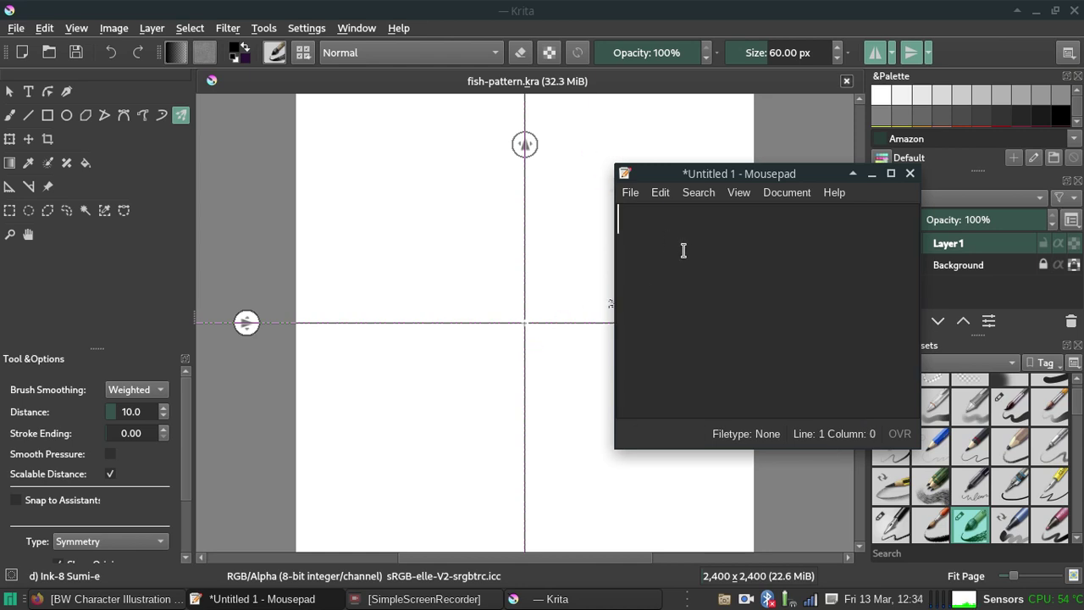
# Type 'I'm going to show you one more thing (actually a ton of things in this video).'.
pyautogui.write("I'm going to show")
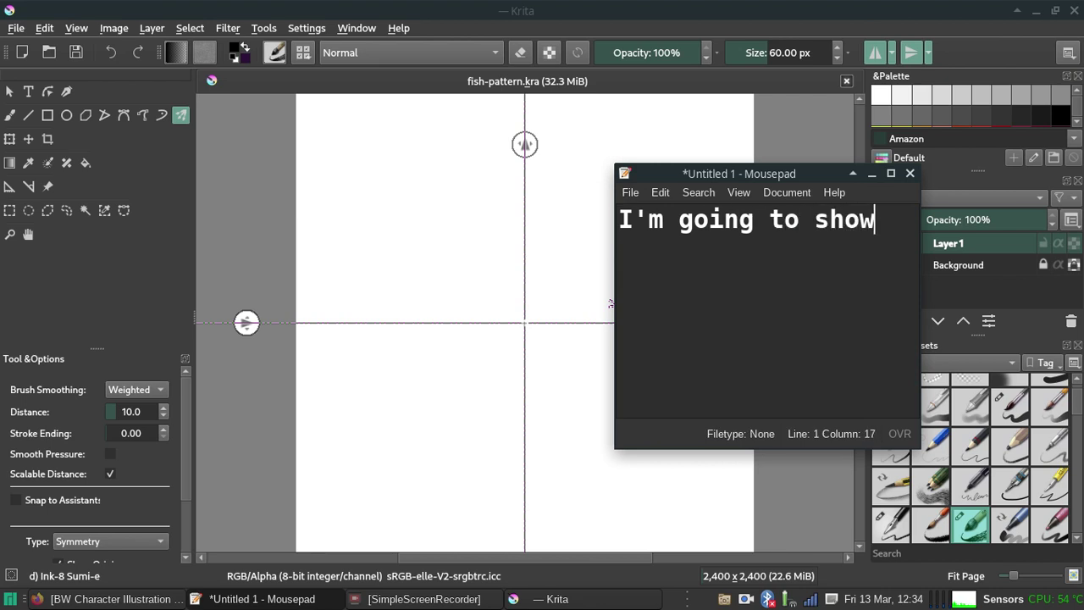
pyautogui.write(' you one more thing')
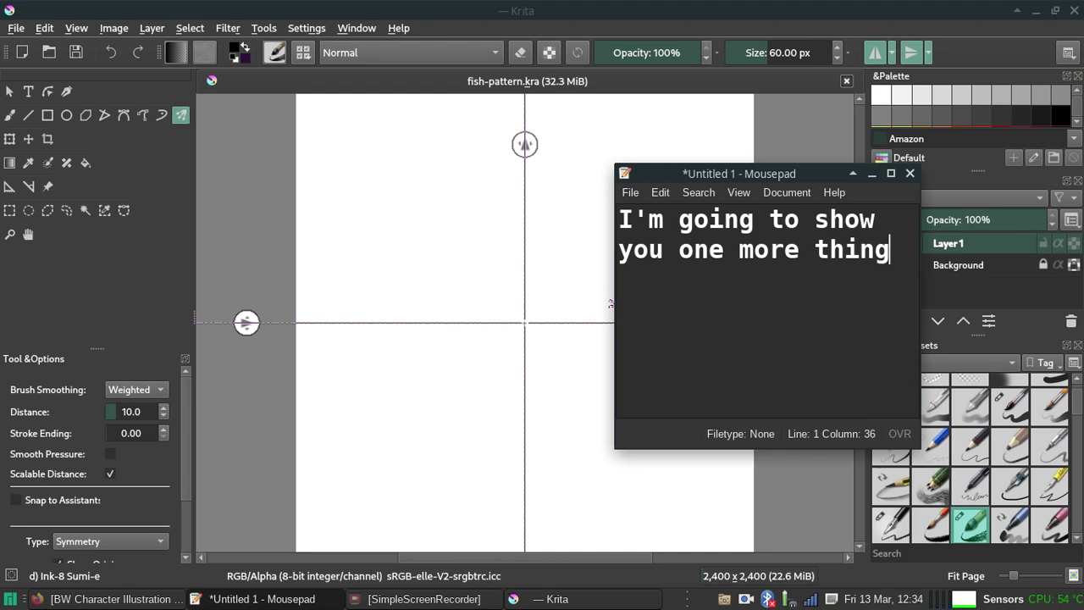
pyautogui.write(' (actually aton of things in this video')
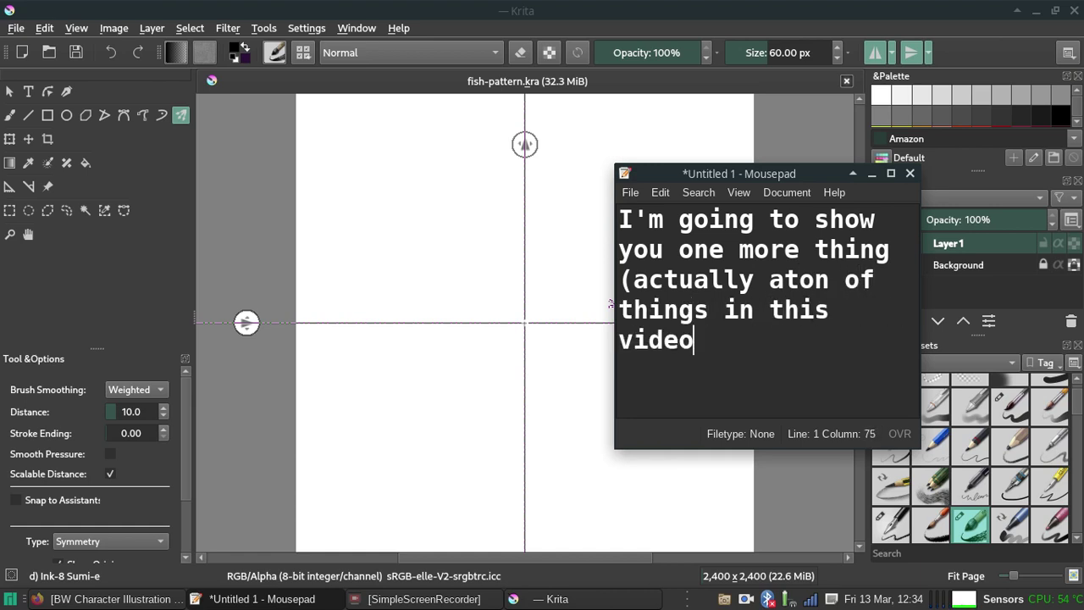
pyautogui.click(784, 280)
pyautogui.click(768, 344)
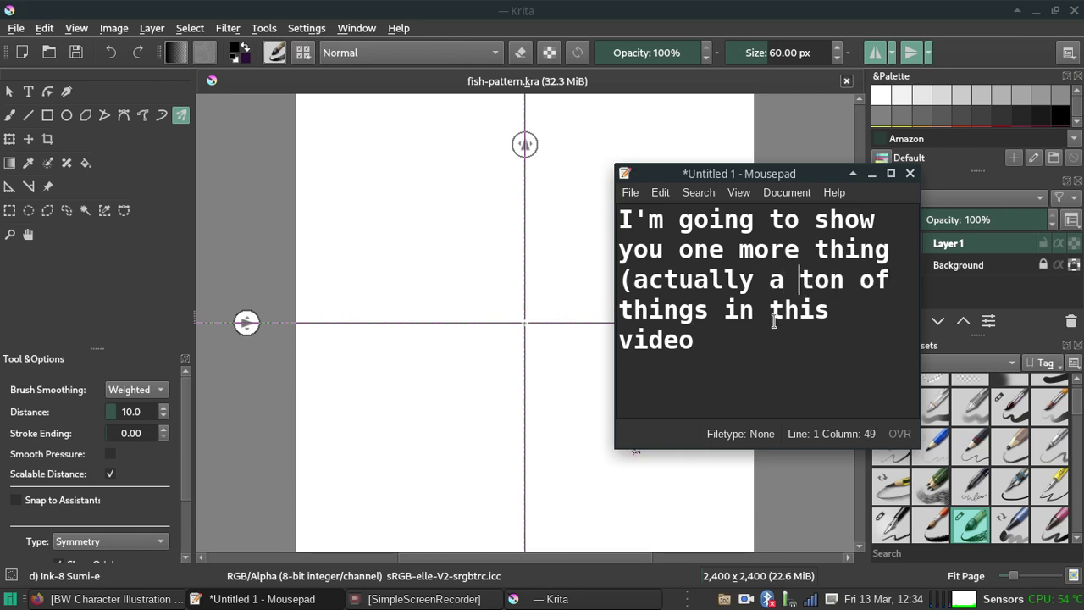
pyautogui.write(').')
# Clear the note and move the Mousepad window over the canvas's upper left.
pyautogui.moveTo(768, 408); pyautogui.dragTo(581, 100)
pyautogui.press('BackSpace')
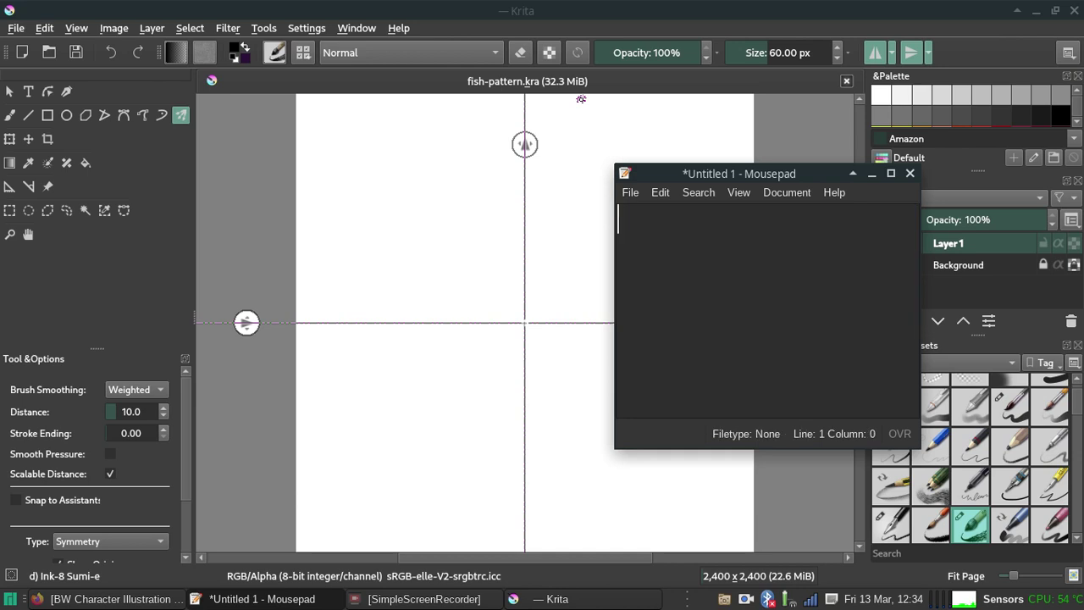
pyautogui.moveTo(691, 173)
pyautogui.mouseDown()
pyautogui.moveTo(558, 189)
pyautogui.moveTo(103, 109)
pyautogui.mouseUp()
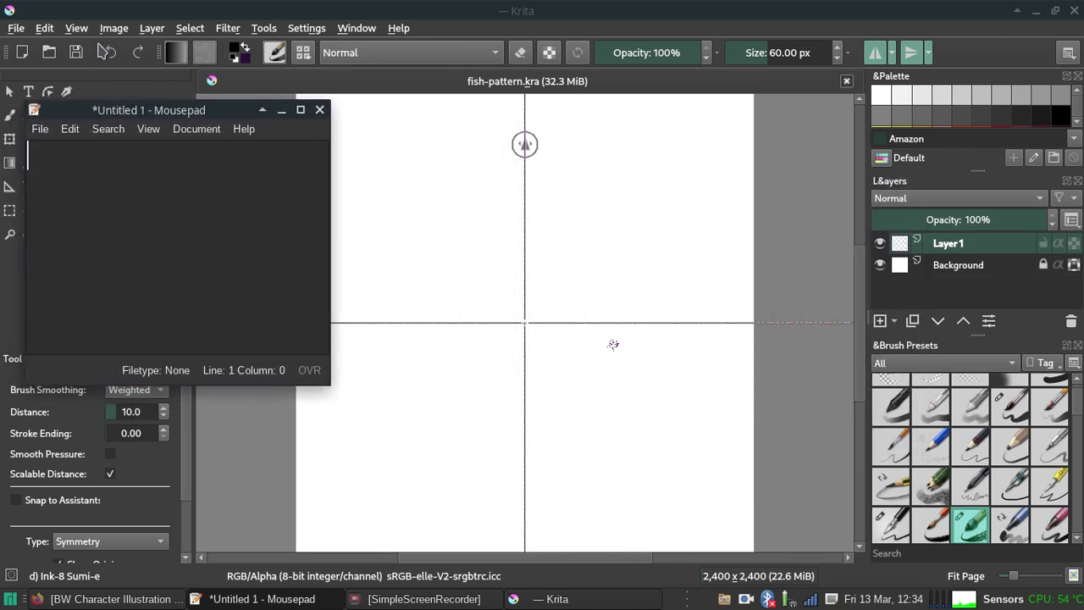
# Enable View > Wrap Around Mode in Krita and return to the note.
pyautogui.click(76, 29)
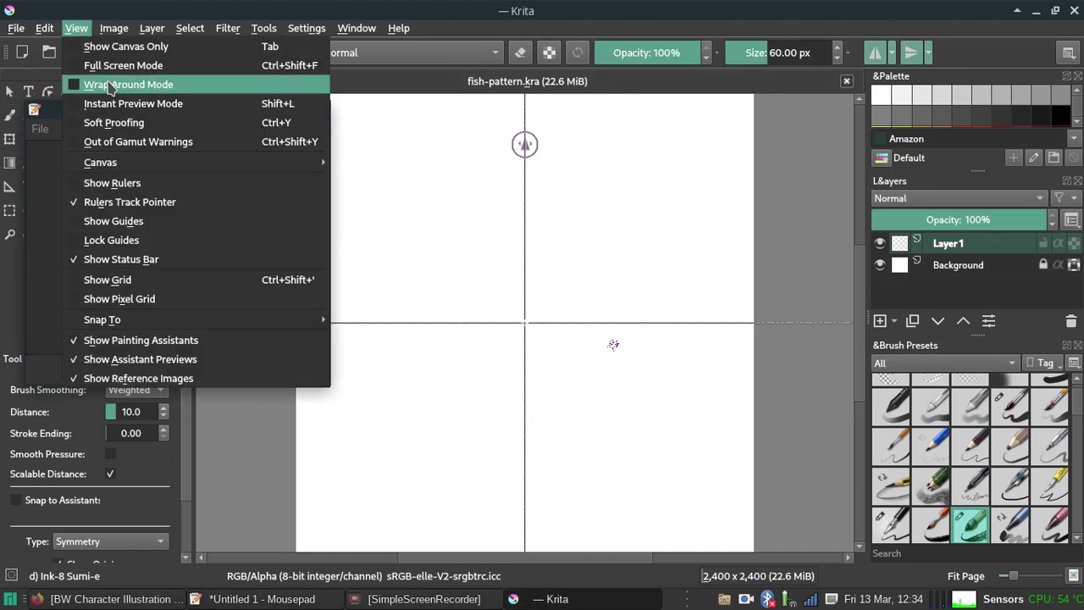
pyautogui.click(241, 86)
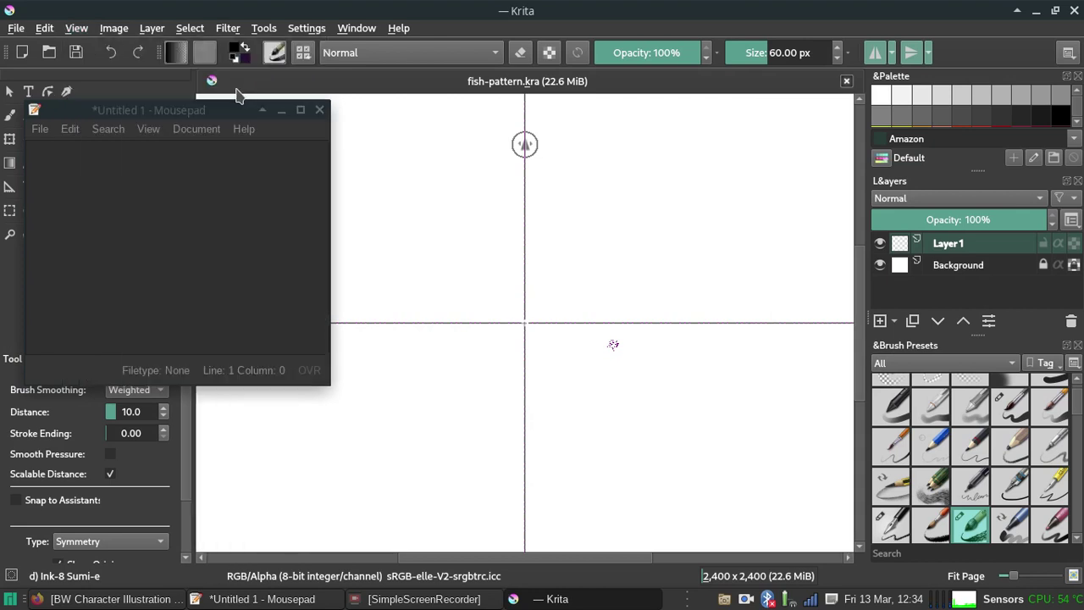
pyautogui.click(169, 166)
# Type 'View > Wrap Around Mode will "extend" the canvas and show you what the pattern looks like.'.
pyautogui.write('View > Wrap')
pyautogui.click(76, 31)
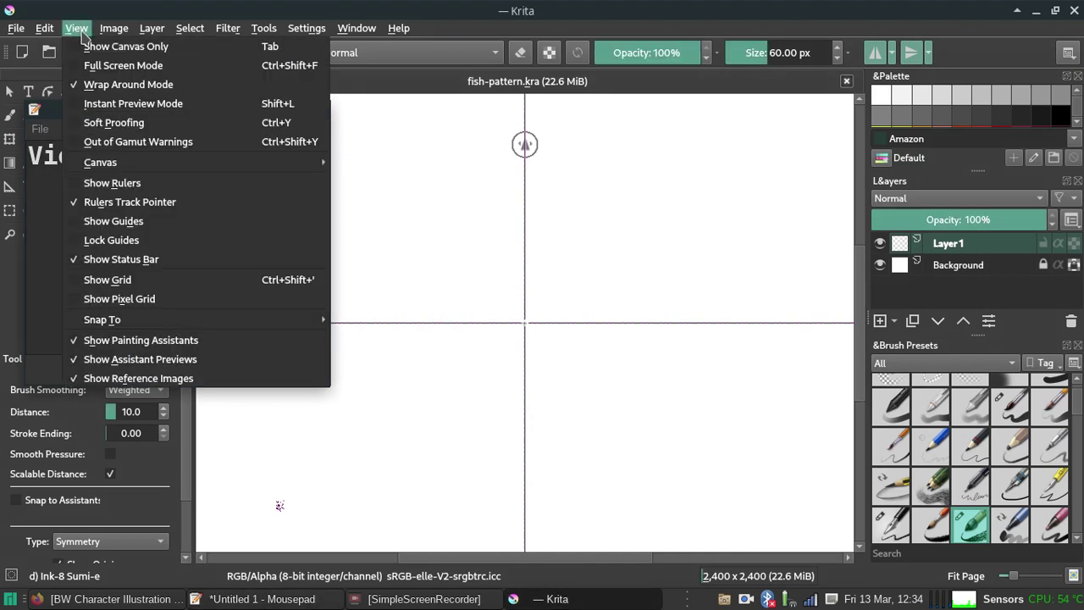
pyautogui.click(240, 186)
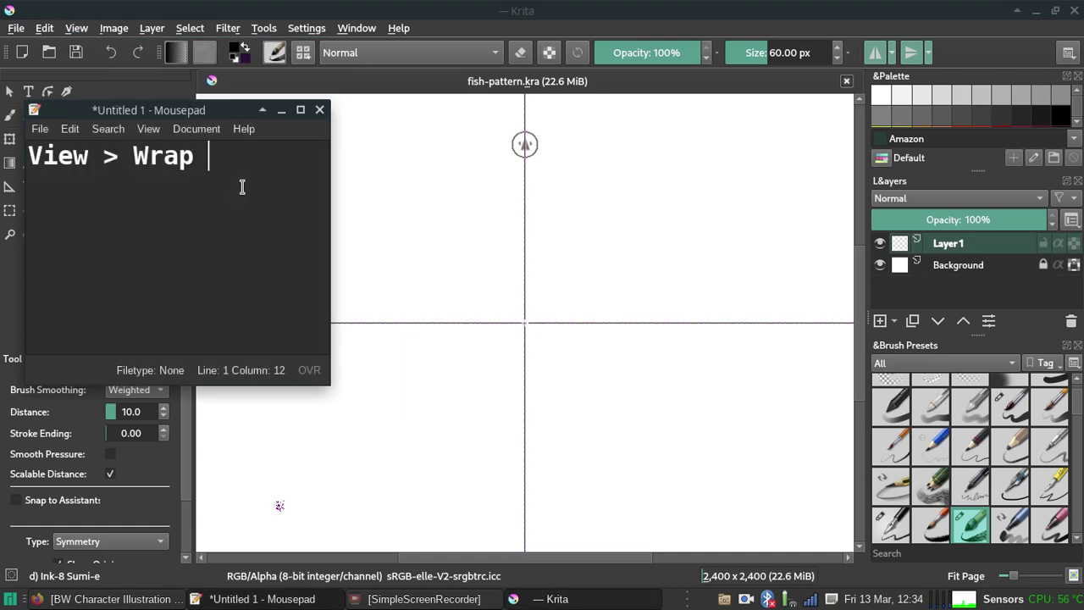
pyautogui.write('Around M')
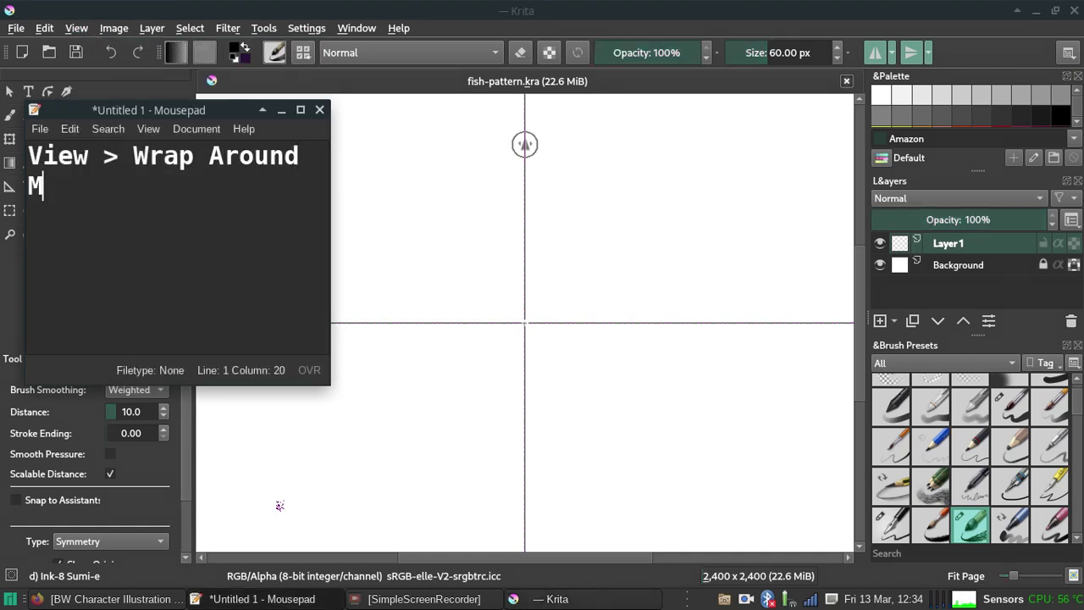
pyautogui.write('ode')
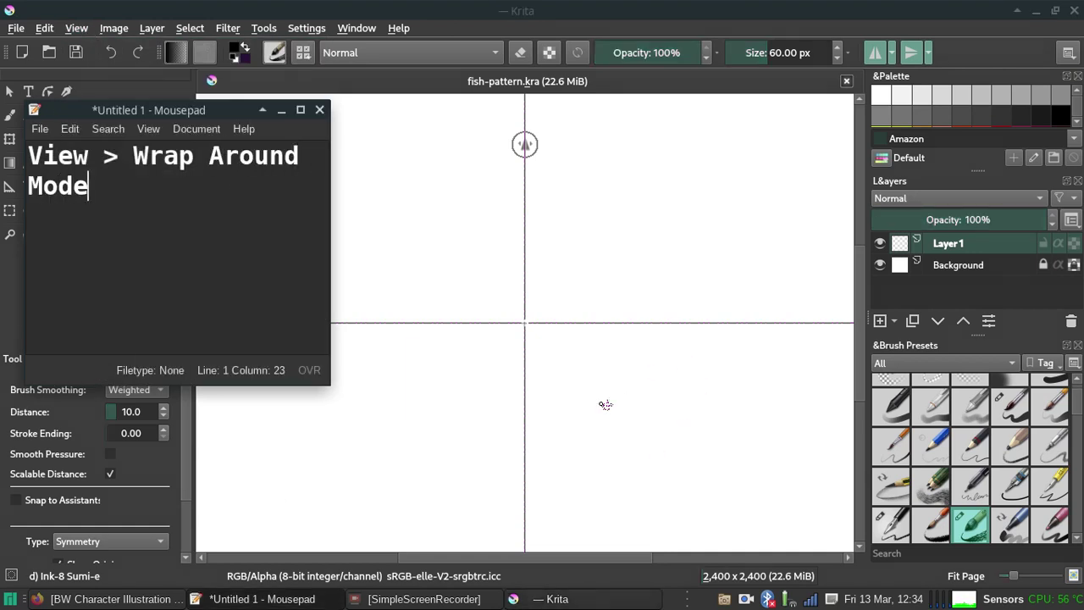
pyautogui.press('Return')
pyautogui.press('Return')
pyautogui.write('will ')
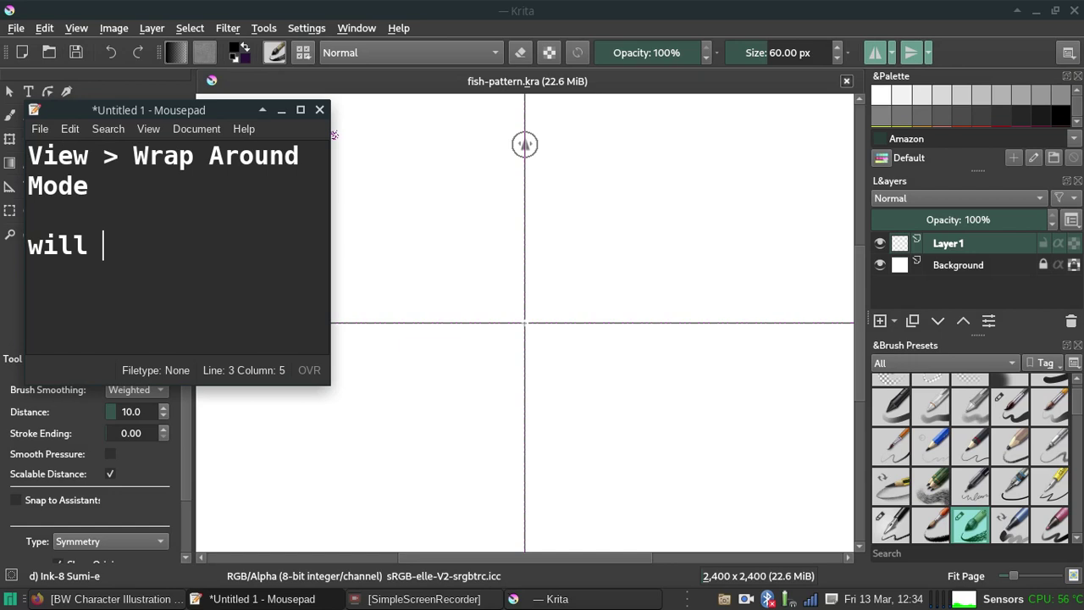
pyautogui.write('"extend" the c')
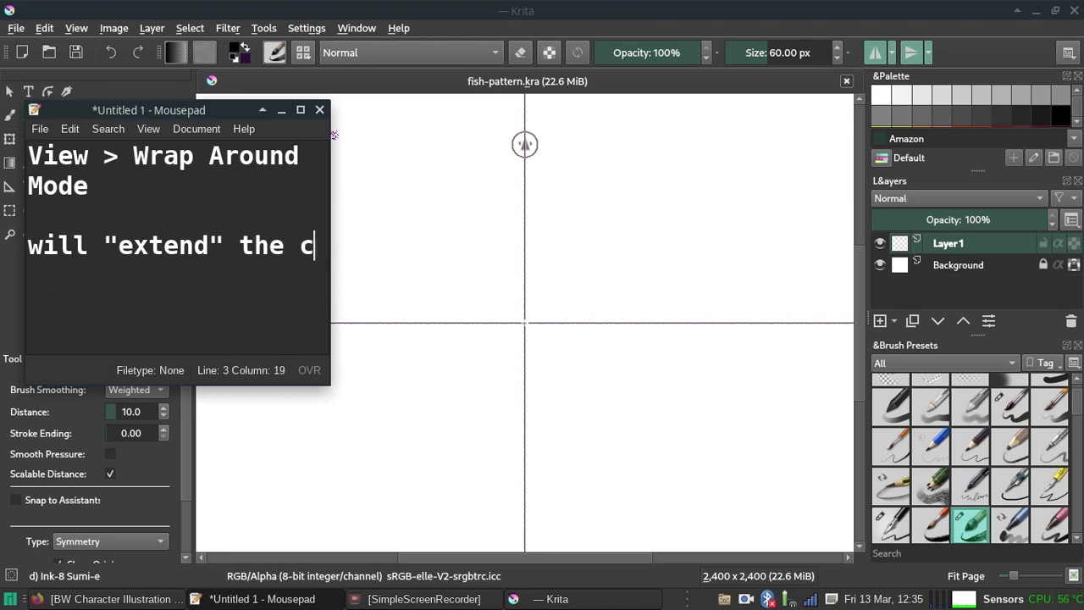
pyautogui.write('anvas and show ')
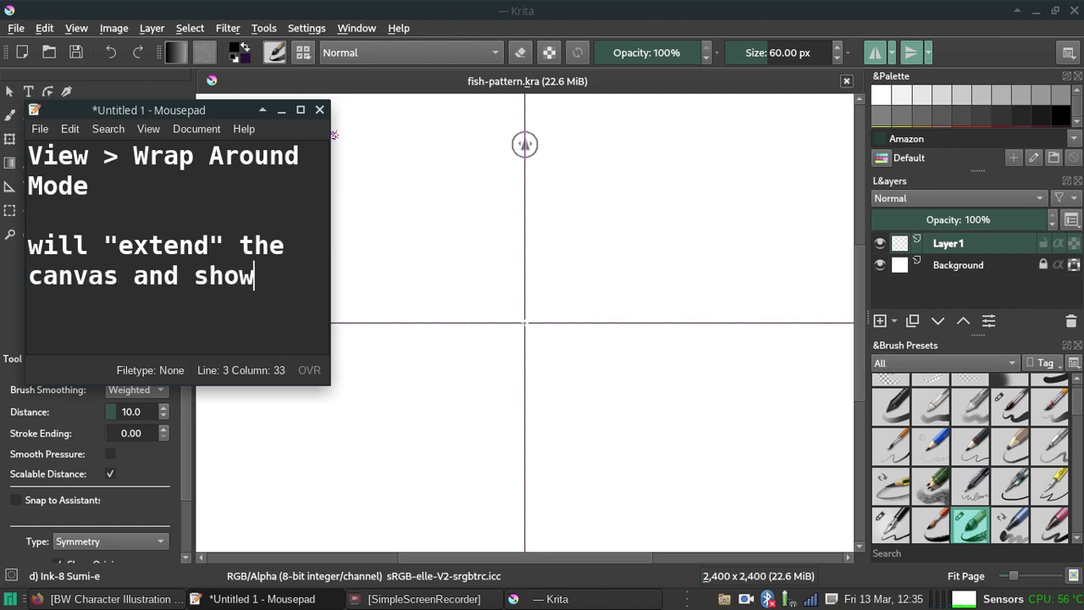
pyautogui.write('you what the pattern looks like')
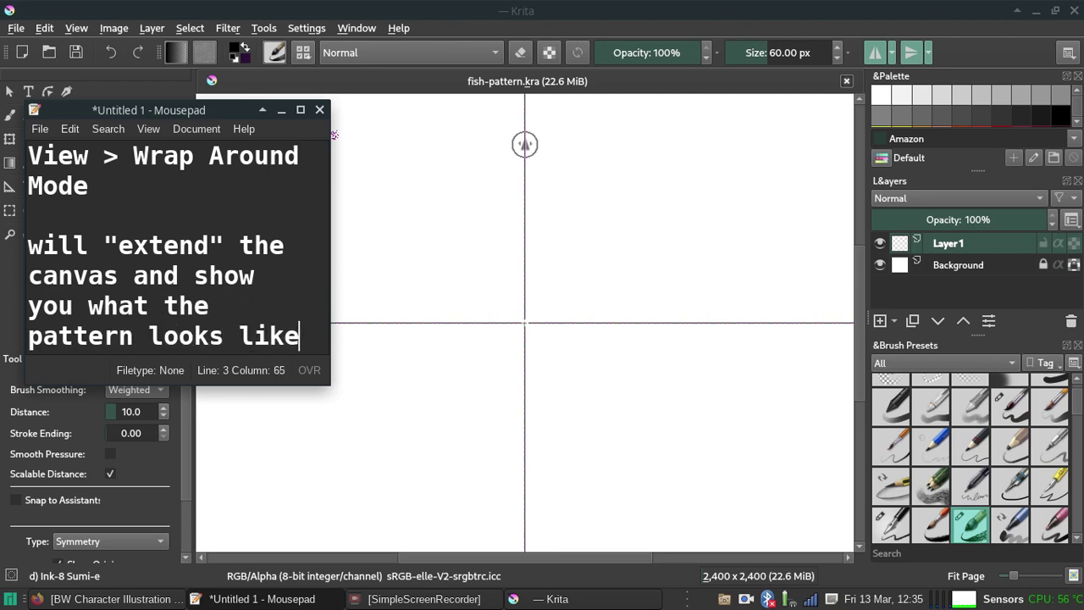
pyautogui.write('.')
# Move the note aside and draw a mirrored star at the canvas centre.
pyautogui.moveTo(244, 107)
pyautogui.mouseDown()
pyautogui.moveTo(858, 184)
pyautogui.moveTo(996, 243)
pyautogui.mouseUp()
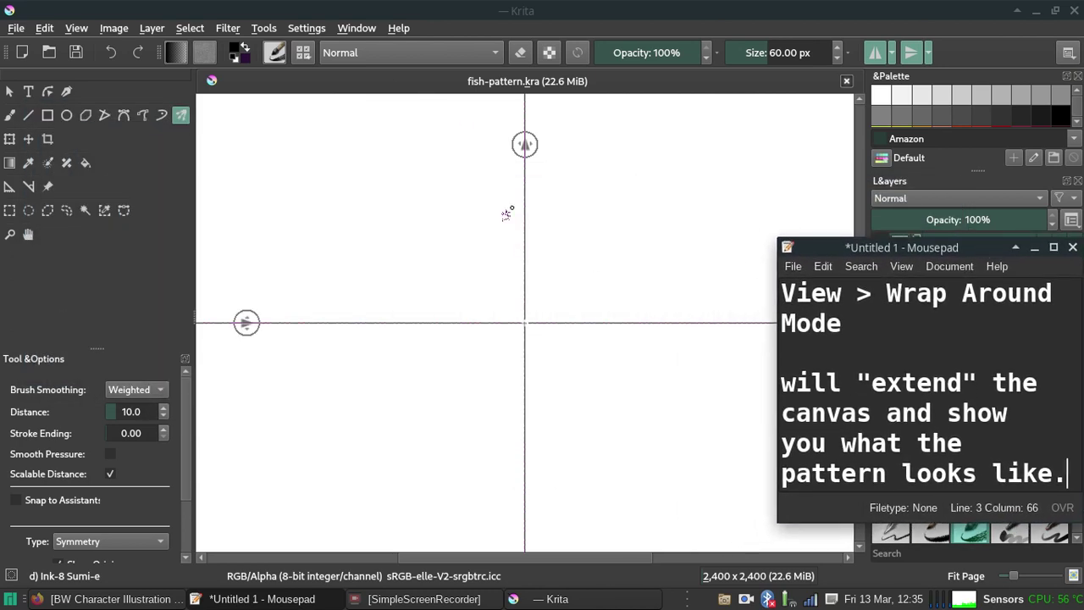
pyautogui.moveTo(633, 166)
pyautogui.mouseDown()
pyautogui.moveTo(729, 204)
pyautogui.moveTo(571, 317)
pyautogui.mouseUp()
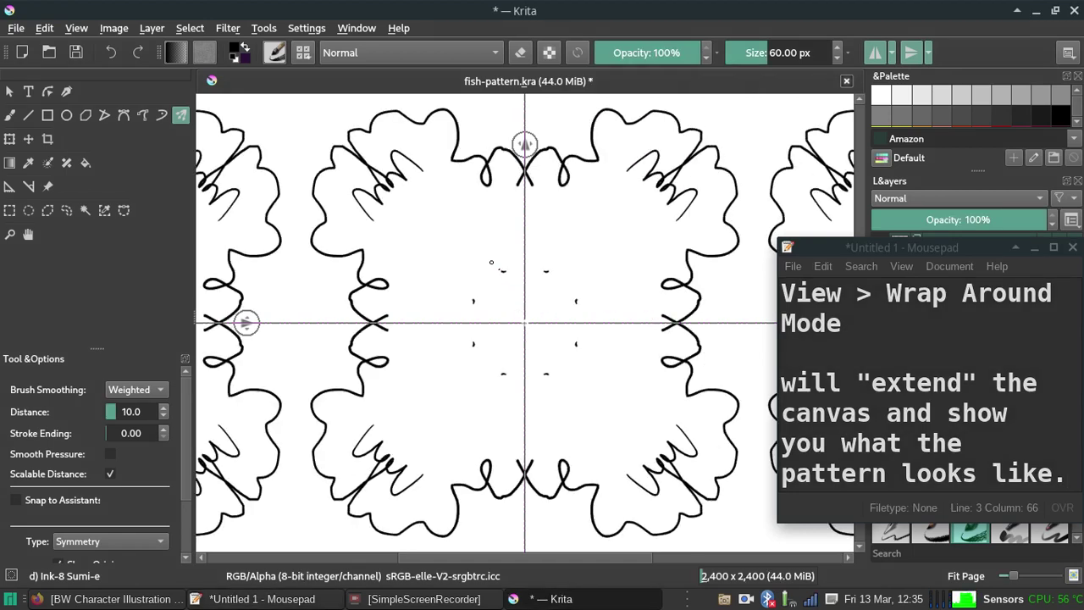
pyautogui.moveTo(506, 270); pyautogui.dragTo(471, 303)
pyautogui.moveTo(509, 269); pyautogui.dragTo(525, 241)
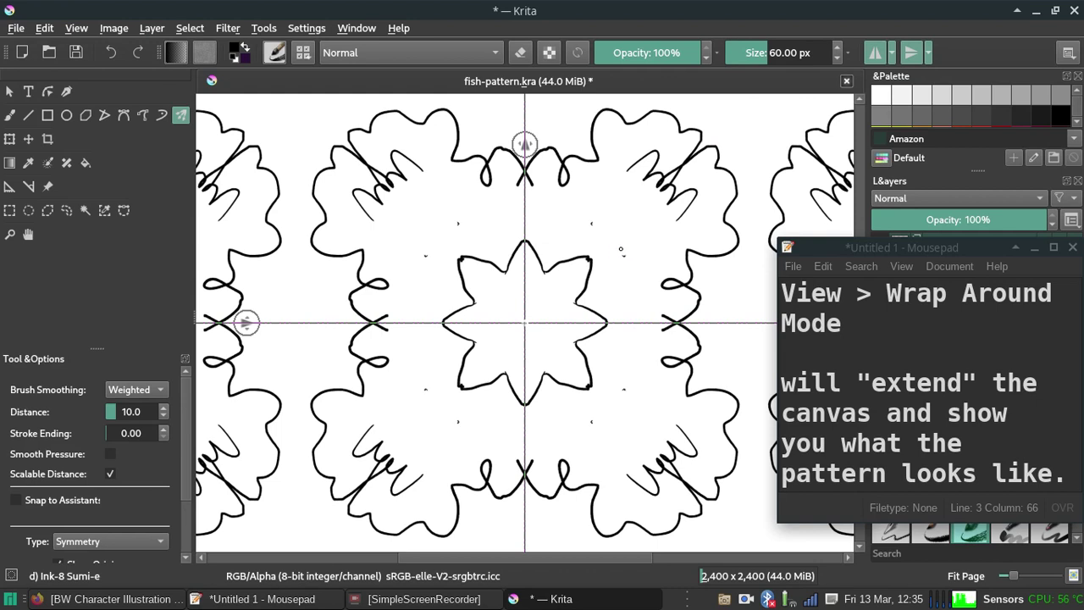
# Ring the star with mirrored curly sprigs, small shells and leaf-shaped fish.
pyautogui.moveTo(621, 250); pyautogui.dragTo(599, 241)
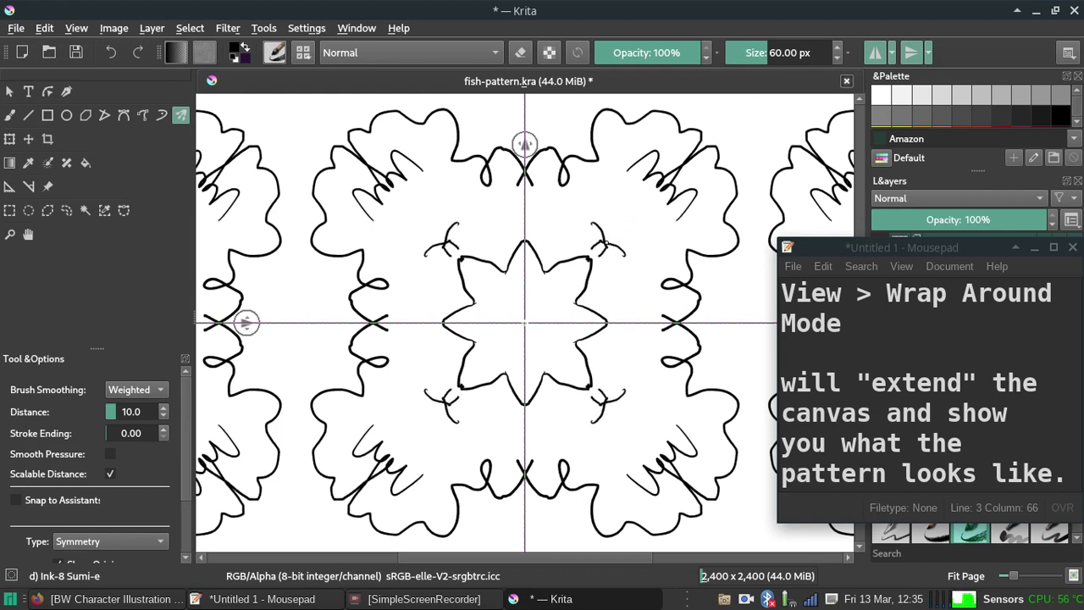
pyautogui.moveTo(605, 242); pyautogui.dragTo(634, 229)
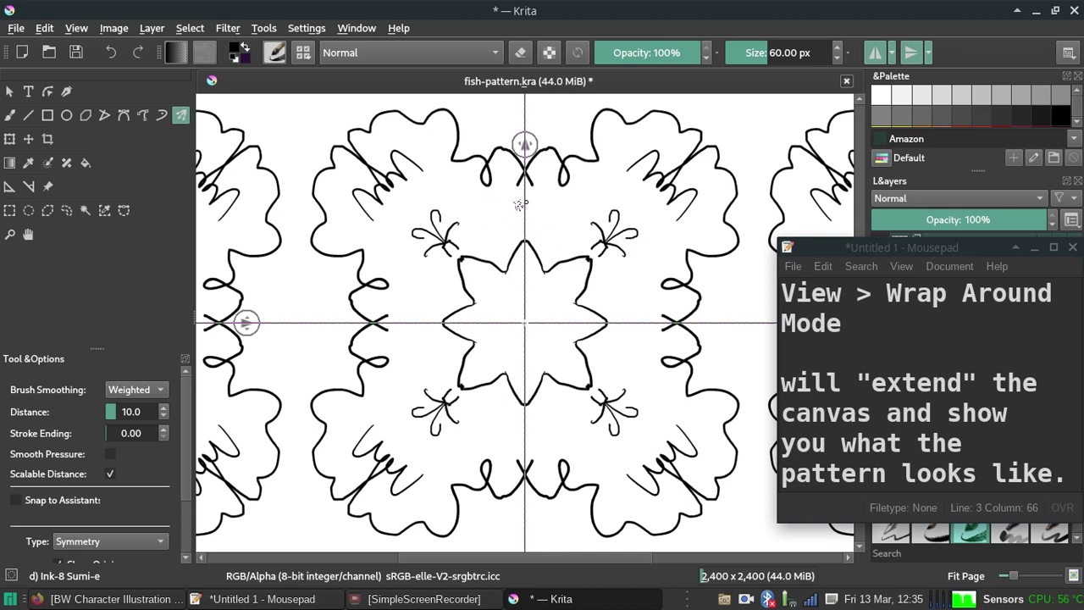
pyautogui.moveTo(548, 226)
pyautogui.mouseDown()
pyautogui.moveTo(543, 213)
pyautogui.moveTo(565, 201)
pyautogui.moveTo(569, 223)
pyautogui.moveTo(555, 227)
pyautogui.moveTo(549, 212)
pyautogui.moveTo(559, 204)
pyautogui.mouseUp()
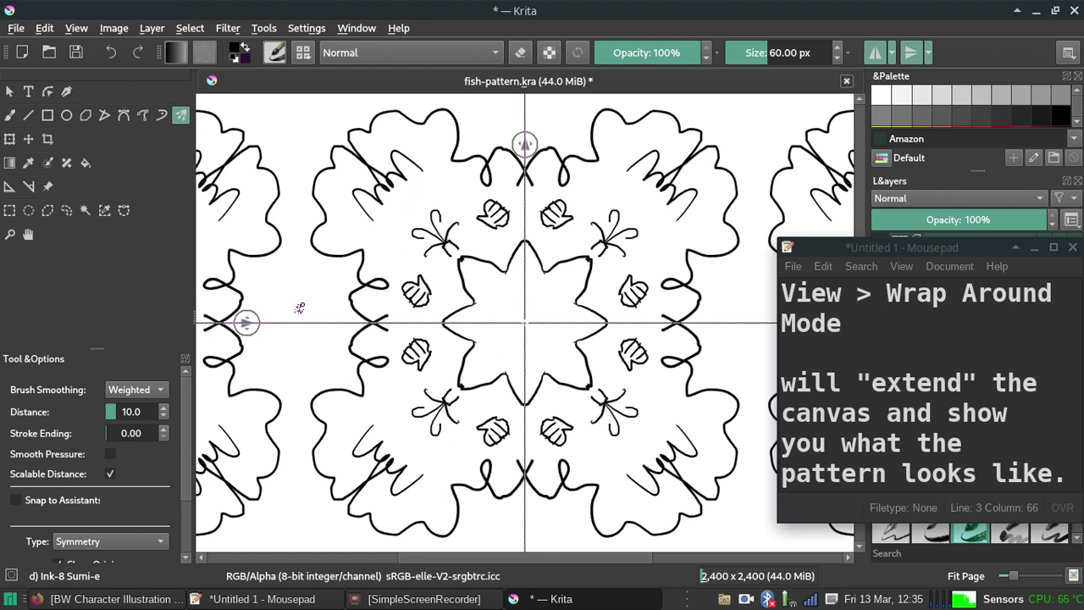
pyautogui.moveTo(320, 282)
pyautogui.mouseDown()
pyautogui.moveTo(318, 298)
pyautogui.moveTo(340, 268)
pyautogui.moveTo(327, 271)
pyautogui.moveTo(333, 289)
pyautogui.moveTo(349, 279)
pyautogui.moveTo(327, 270)
pyautogui.moveTo(305, 278)
pyautogui.mouseUp()
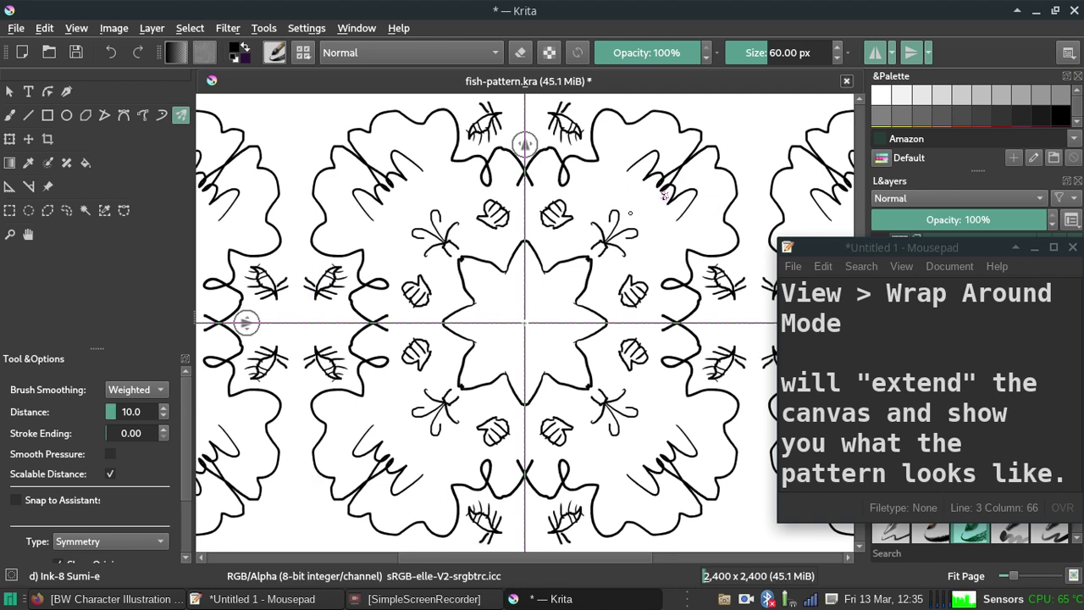
# Add small dotted marks along the star's axes and move the notes window aside.
pyautogui.moveTo(474, 268); pyautogui.dragTo(519, 312)
pyautogui.hotkey('ctrl', 'z')
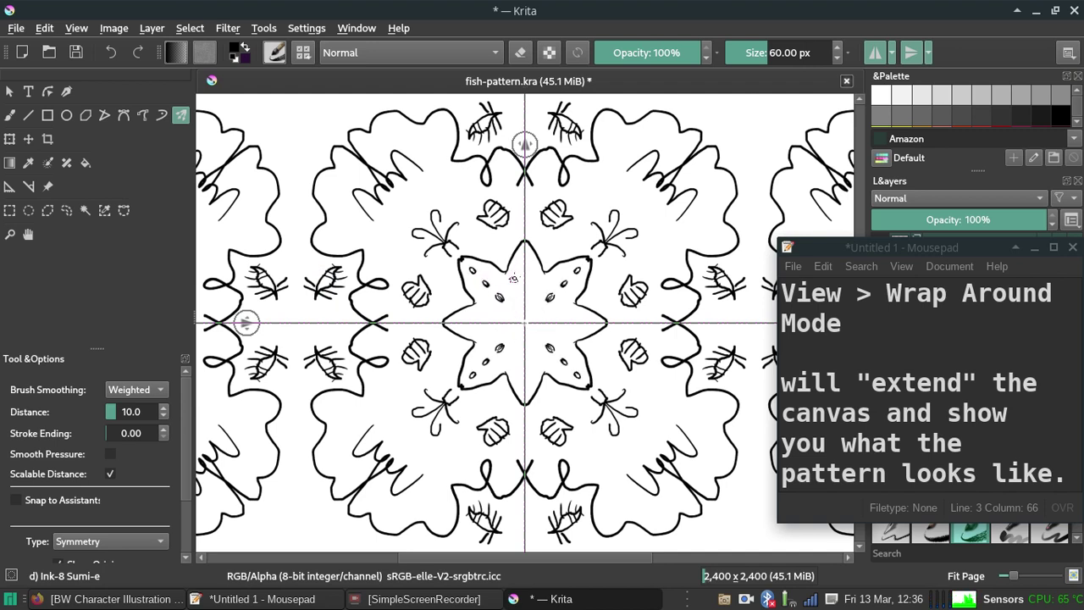
pyautogui.moveTo(521, 256); pyautogui.dragTo(526, 311)
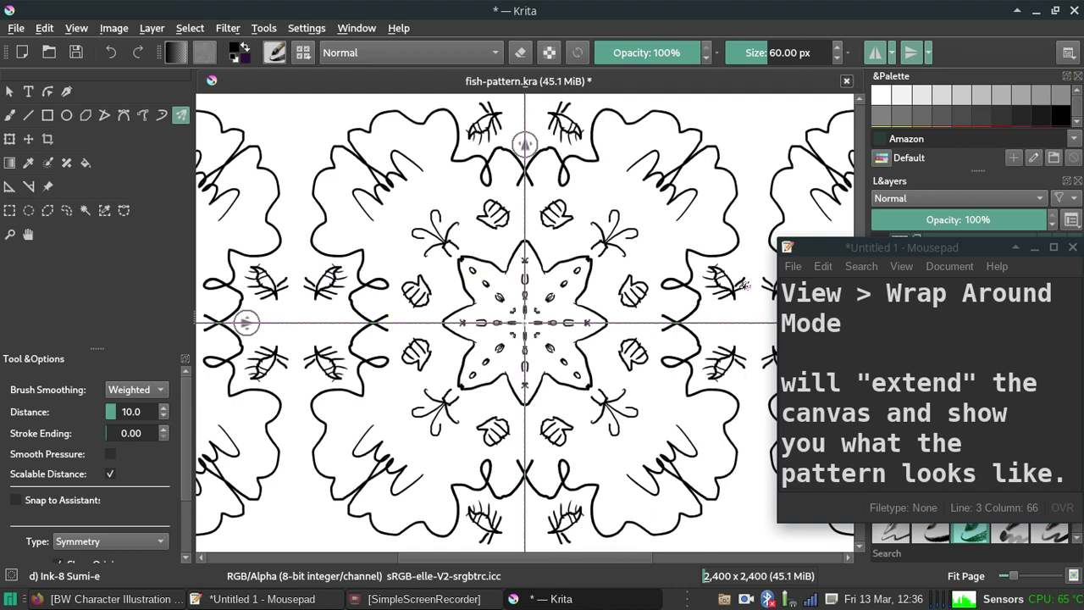
pyautogui.moveTo(881, 247); pyautogui.dragTo(886, 339)
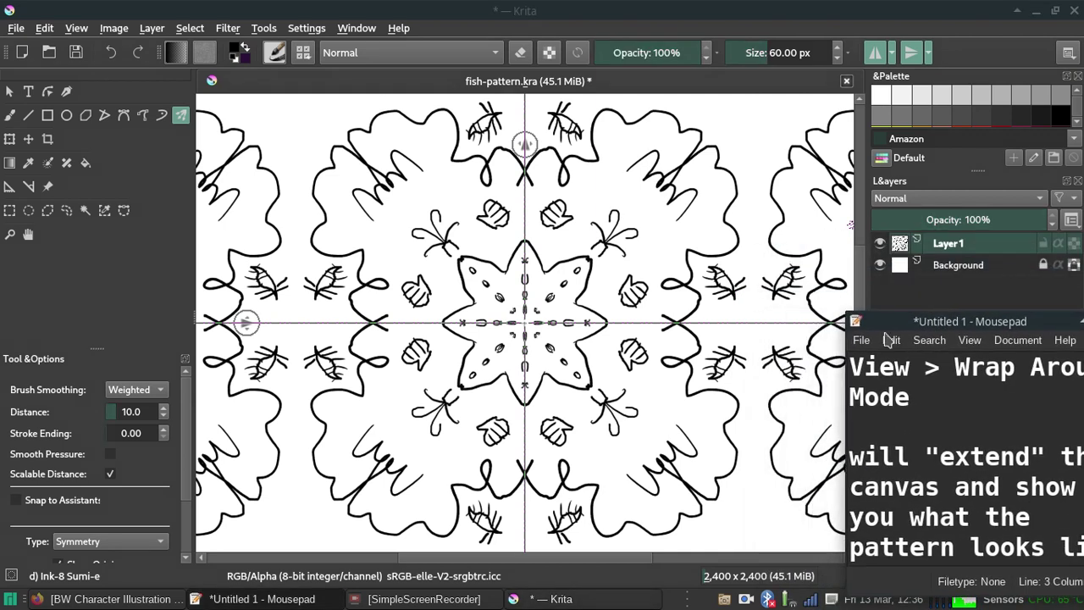
pyautogui.moveTo(529, 556)
pyautogui.mouseDown()
pyautogui.moveTo(680, 552)
pyautogui.moveTo(444, 559)
pyautogui.mouseUp()
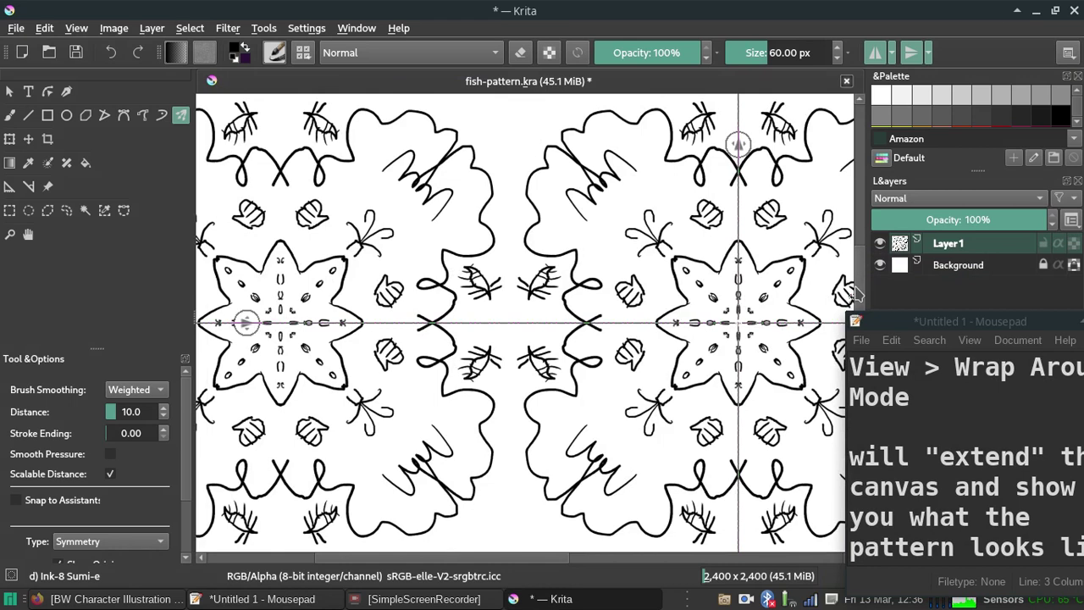
pyautogui.moveTo(854, 292); pyautogui.dragTo(852, 194)
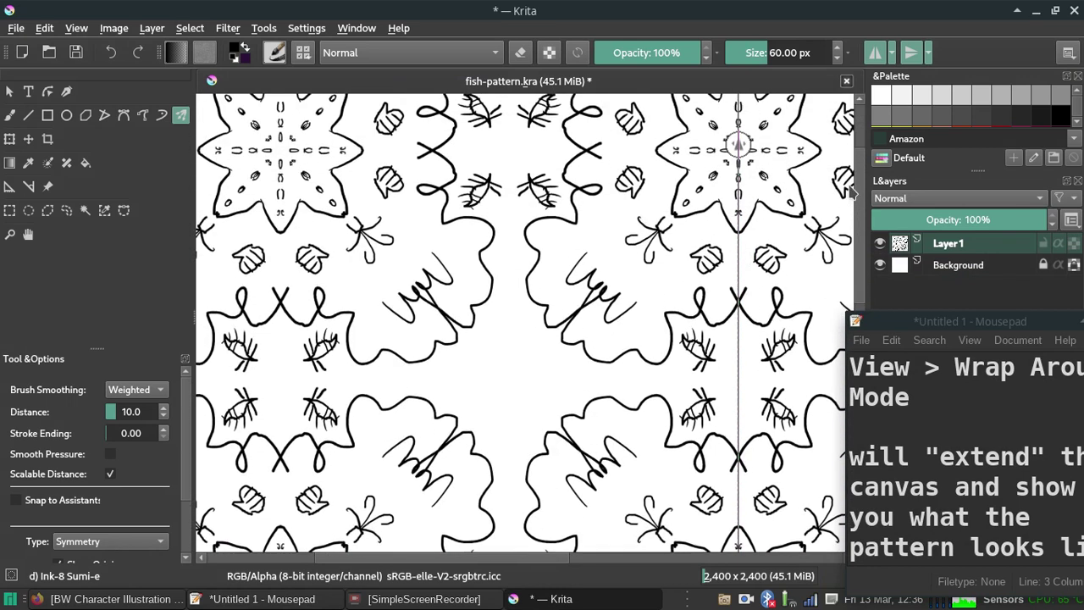
pyautogui.moveTo(852, 193); pyautogui.dragTo(852, 204)
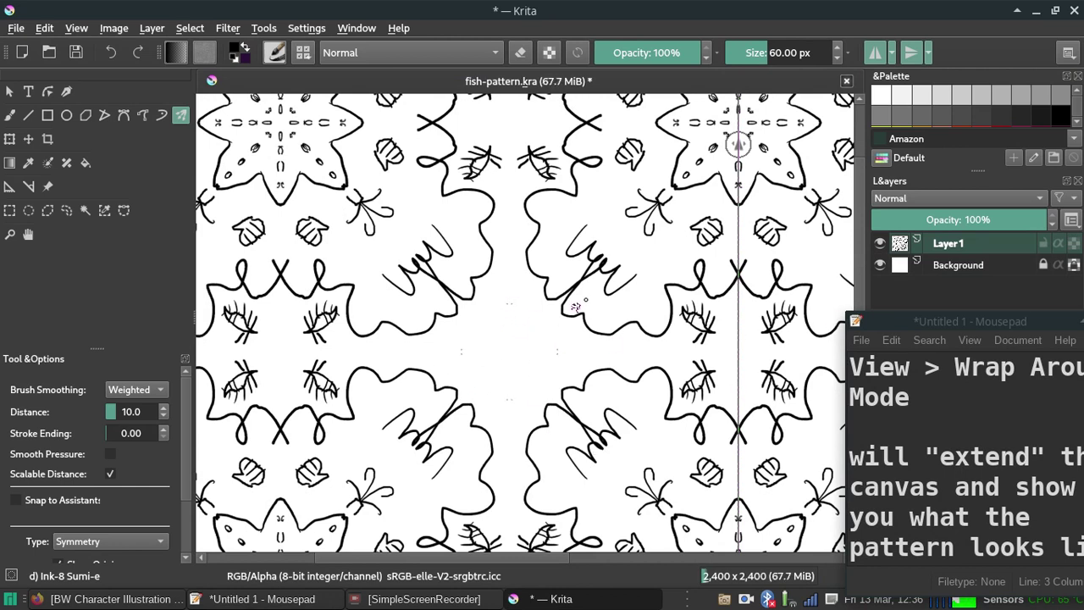
pyautogui.scroll(-2, 835, 338)
pyautogui.scroll(-2, 837, 373)
pyautogui.scroll(-3, 840, 407)
pyautogui.scroll(-2, 841, 405)
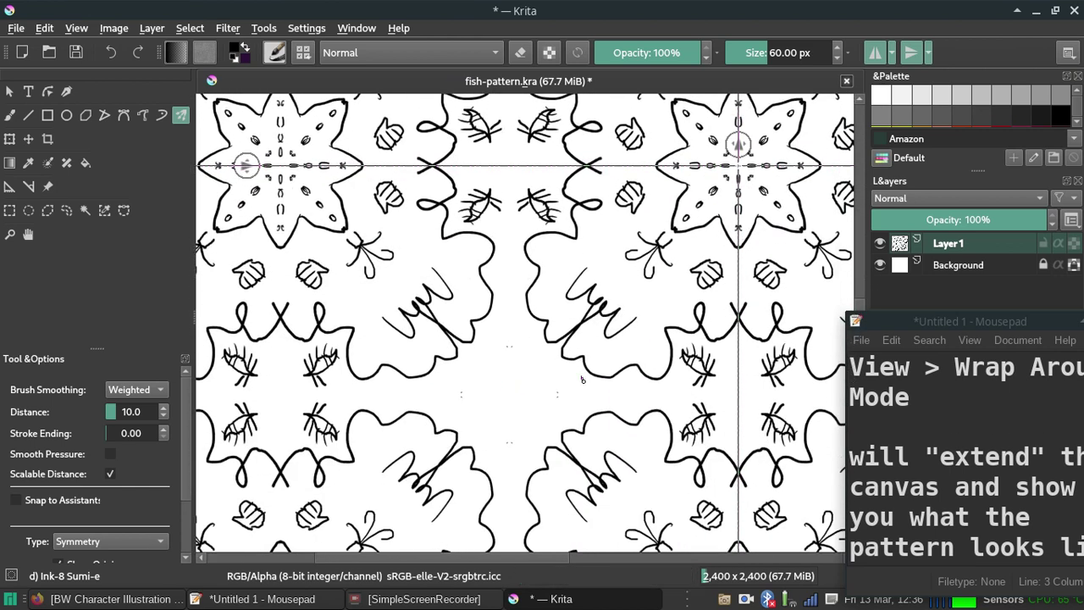
pyautogui.scroll(-3, 846, 330)
pyautogui.scroll(-3, 851, 355)
pyautogui.scroll(-5, 851, 364)
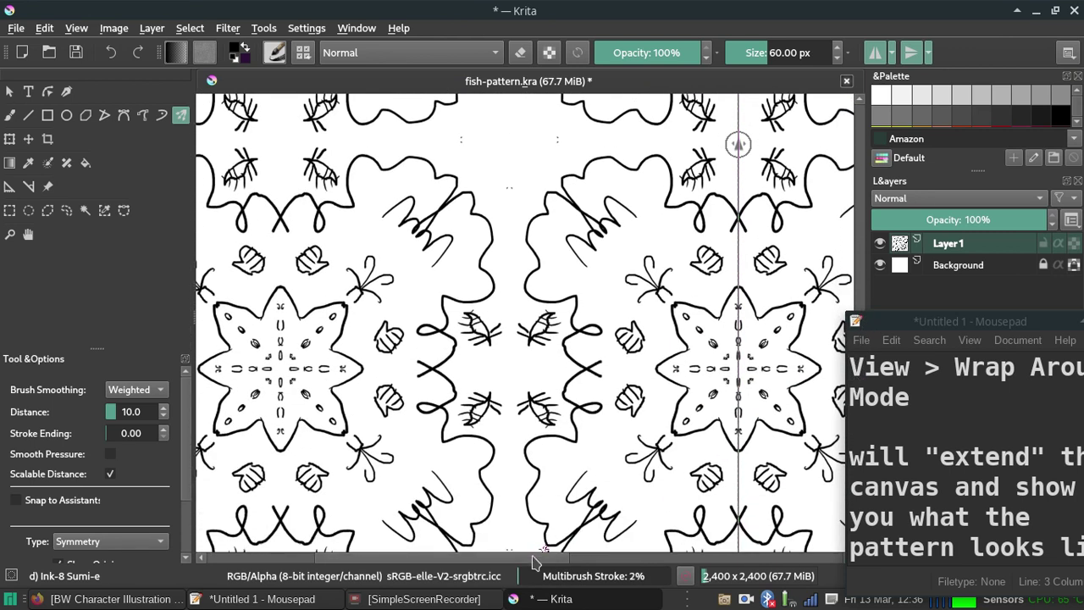
pyautogui.hscroll(5, 624, 550)
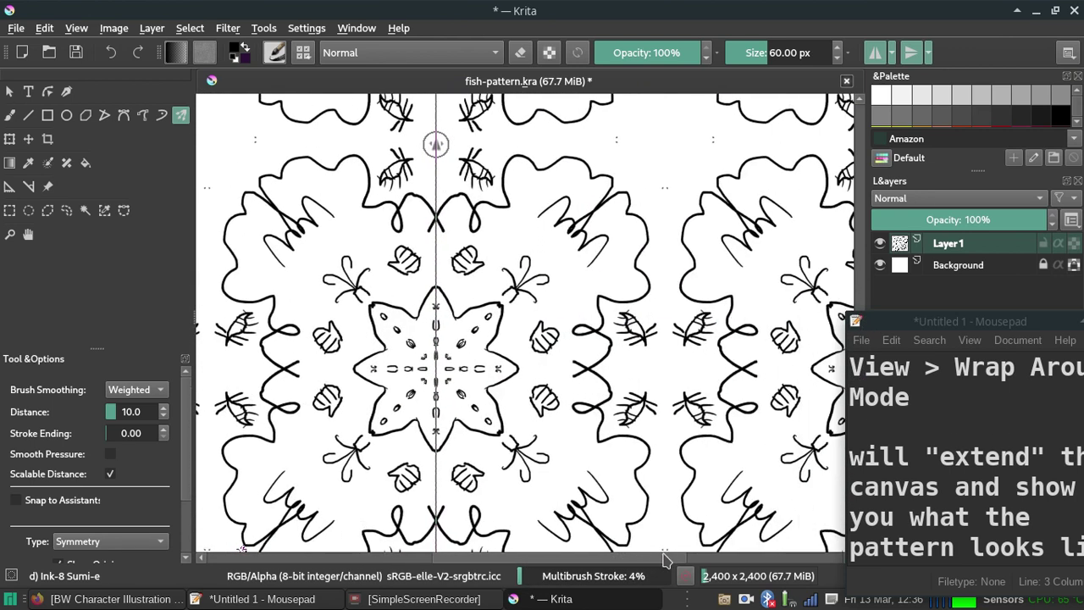
pyautogui.hscroll(-2, 624, 551)
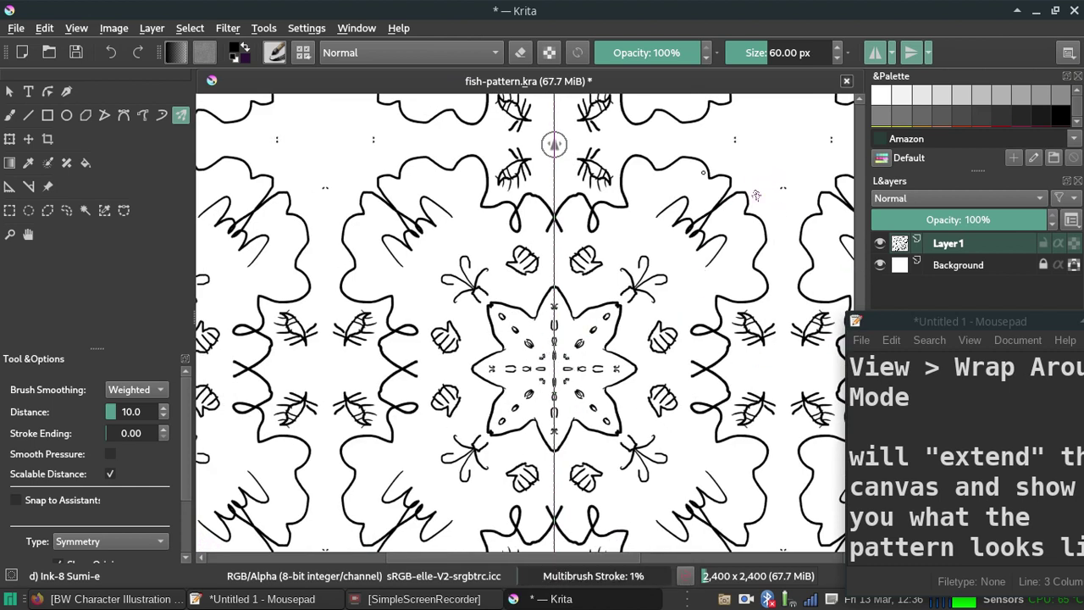
# Reset the zoom, drag it down to 25%, and move the notes window to the upper right.
pyautogui.click(83, 31)
pyautogui.moveTo(100, 162)
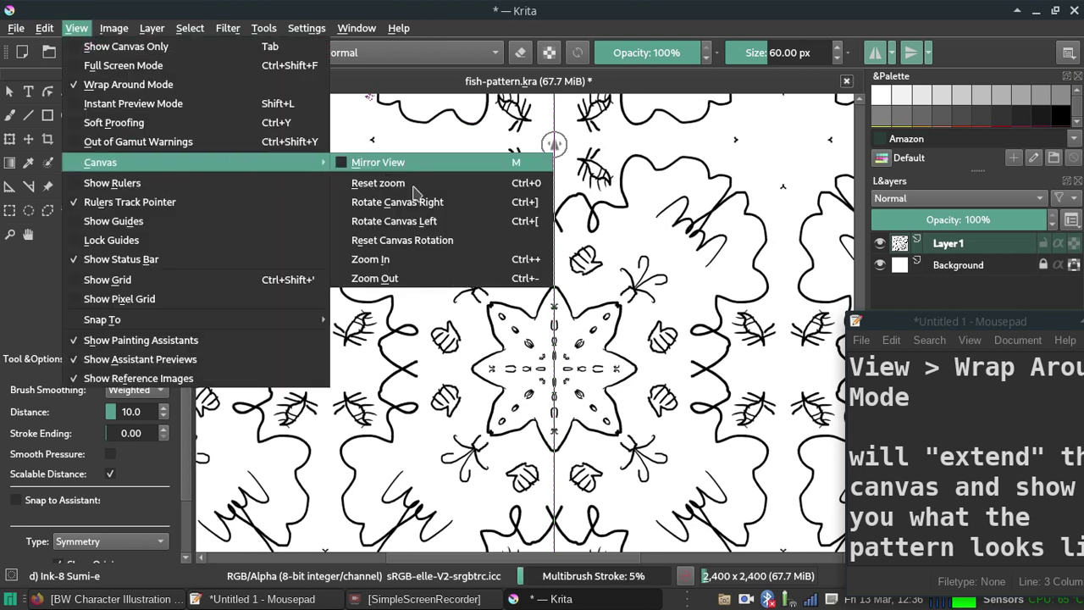
pyautogui.click(415, 186)
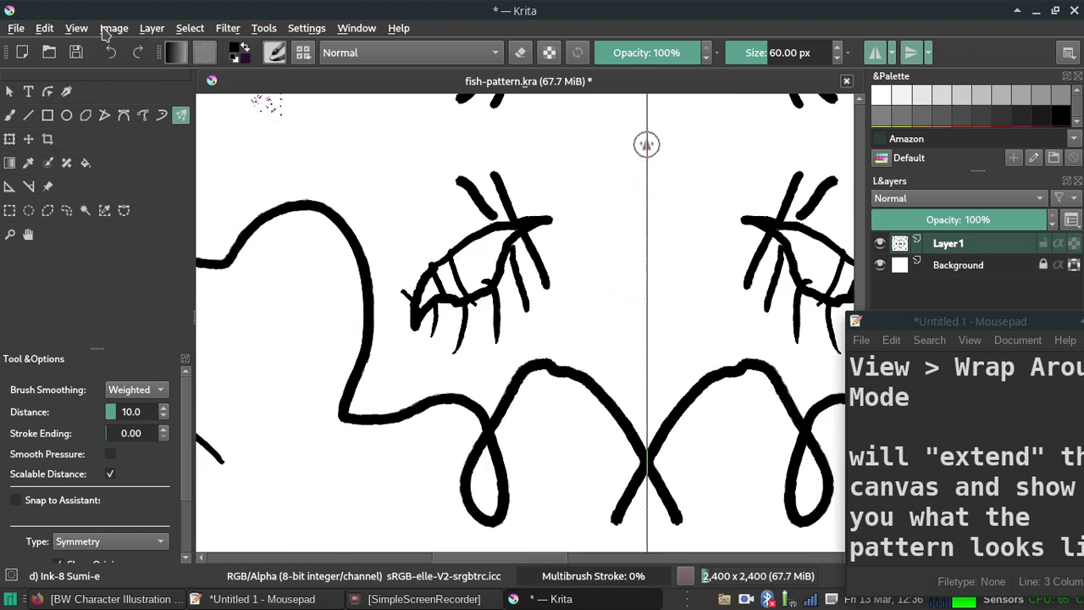
pyautogui.moveTo(936, 324); pyautogui.dragTo(662, 183)
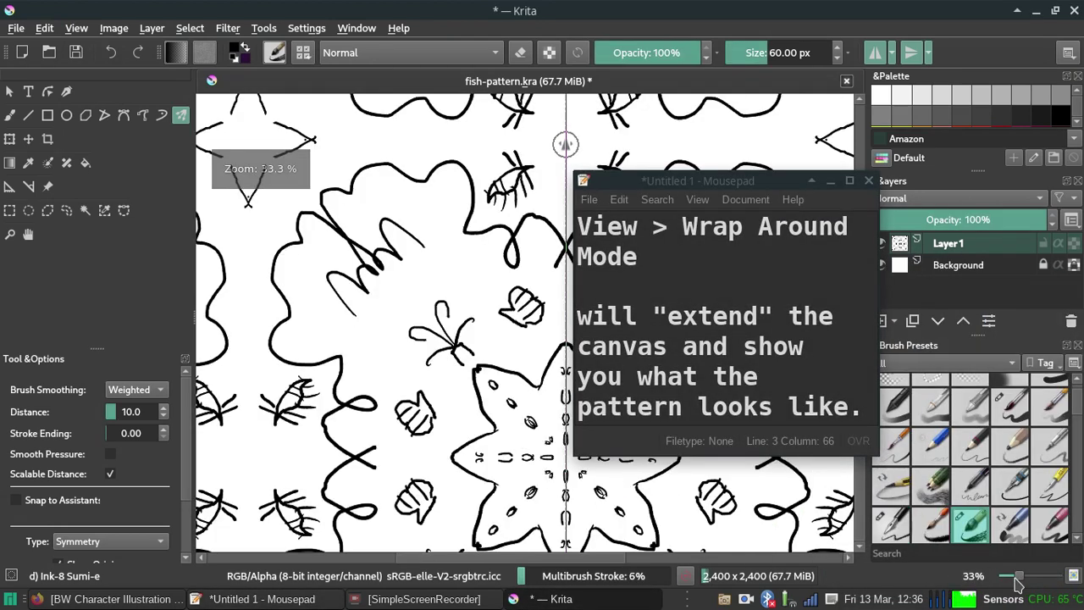
pyautogui.moveTo(1017, 581); pyautogui.dragTo(1010, 582)
pyautogui.moveTo(736, 182); pyautogui.dragTo(900, 168)
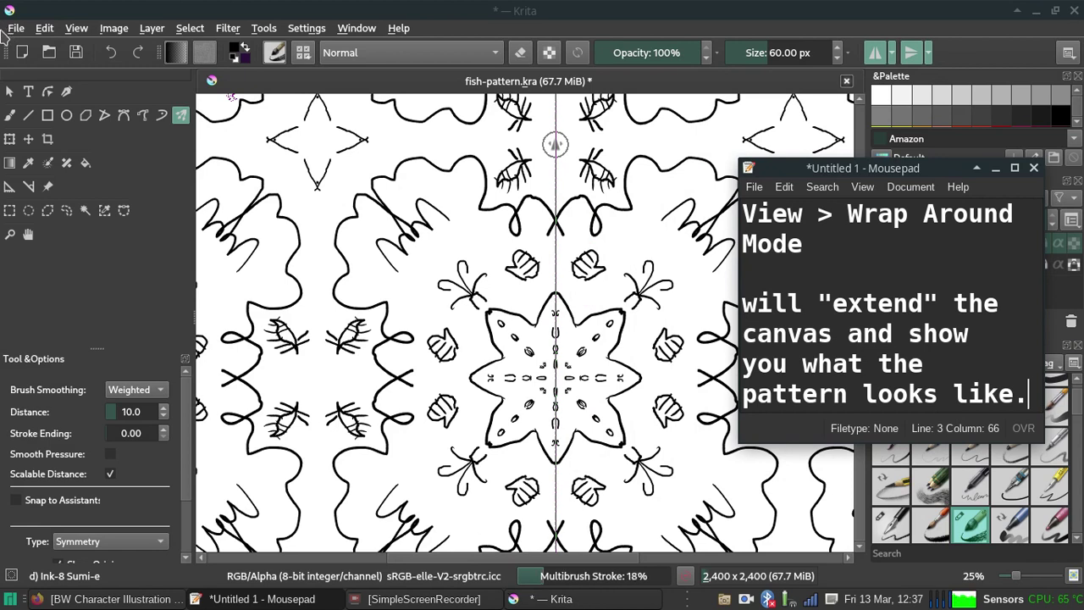
# Open the File menu, then the Image menu, while the multibrush strokes finish rendering.
pyautogui.click(16, 30)
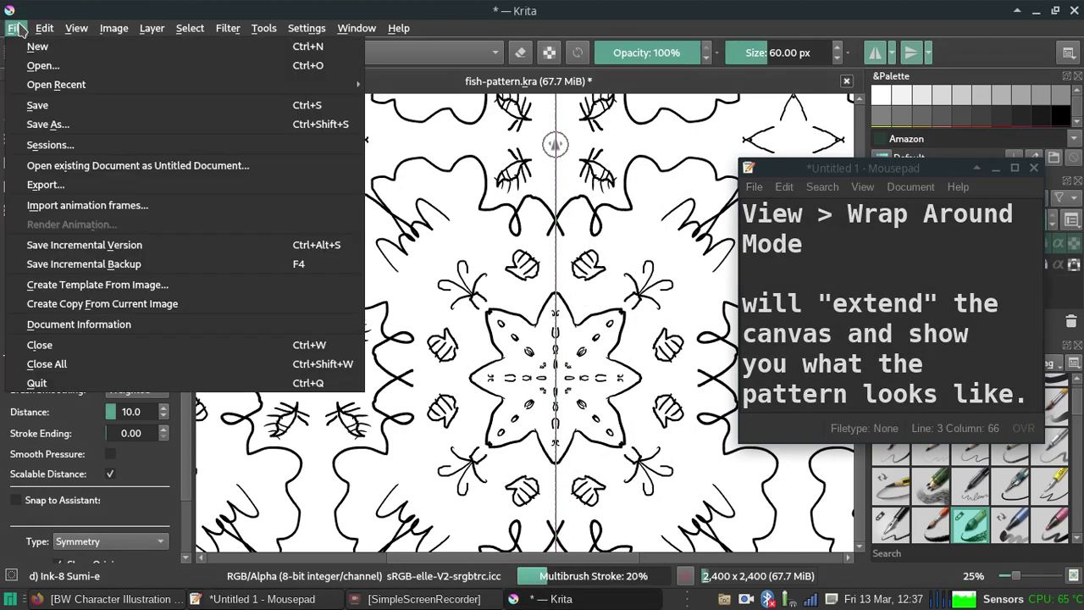
pyautogui.click(127, 34)
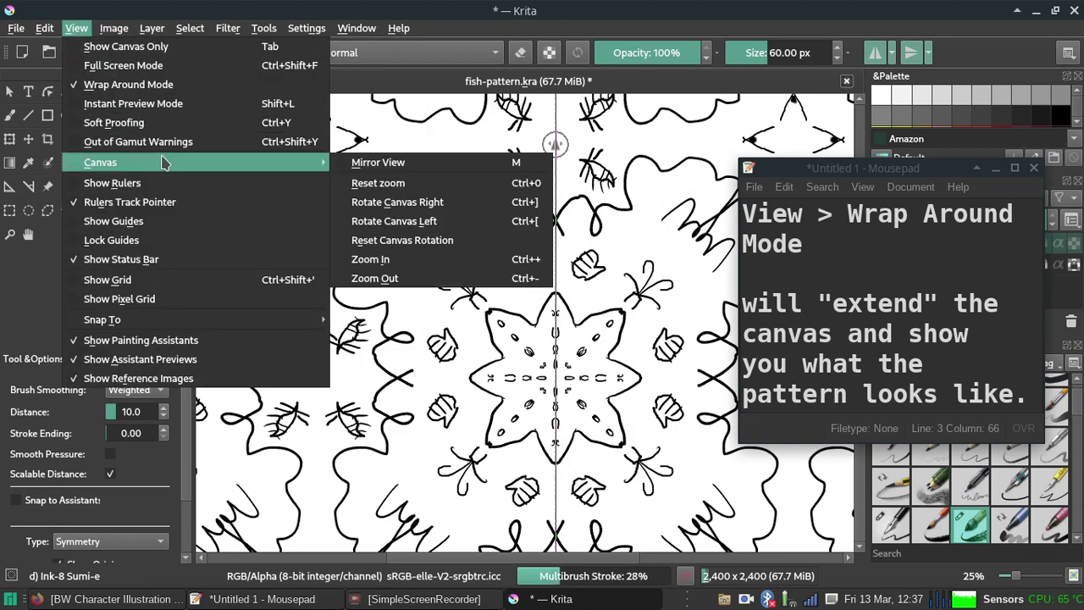
pyautogui.moveTo(100, 162)
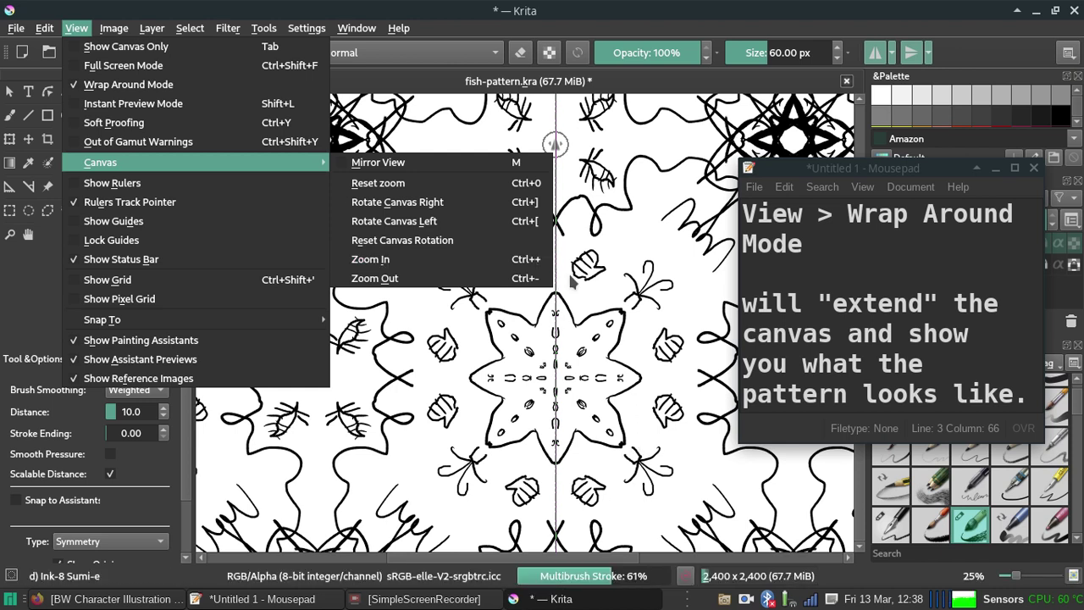
# Add 'Sorry for the pause.' and 'My computer is delayed.' to the note.
pyautogui.click(851, 395)
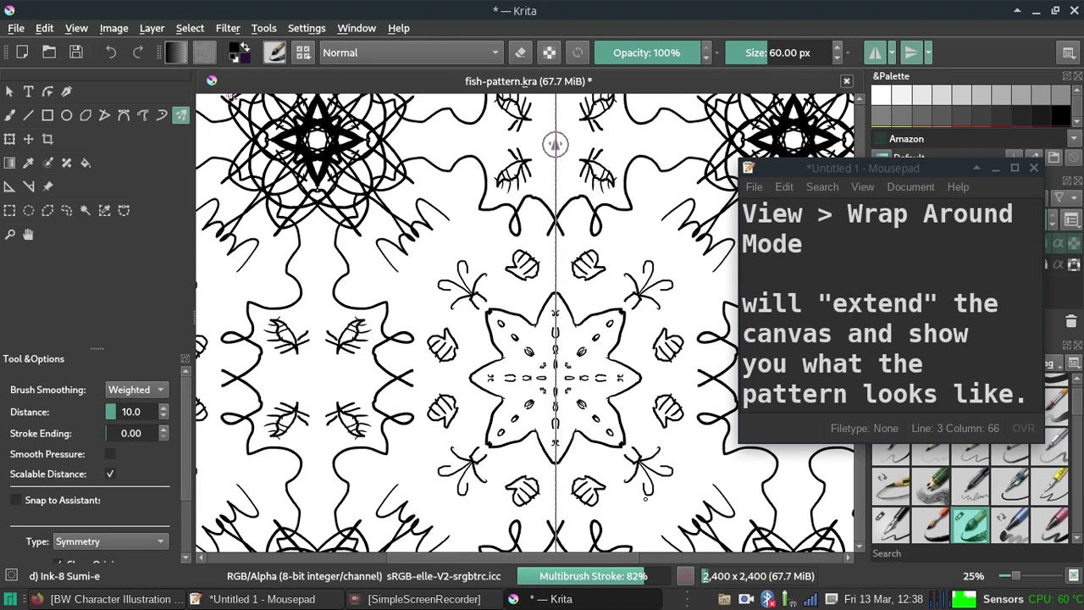
pyautogui.click(1029, 395)
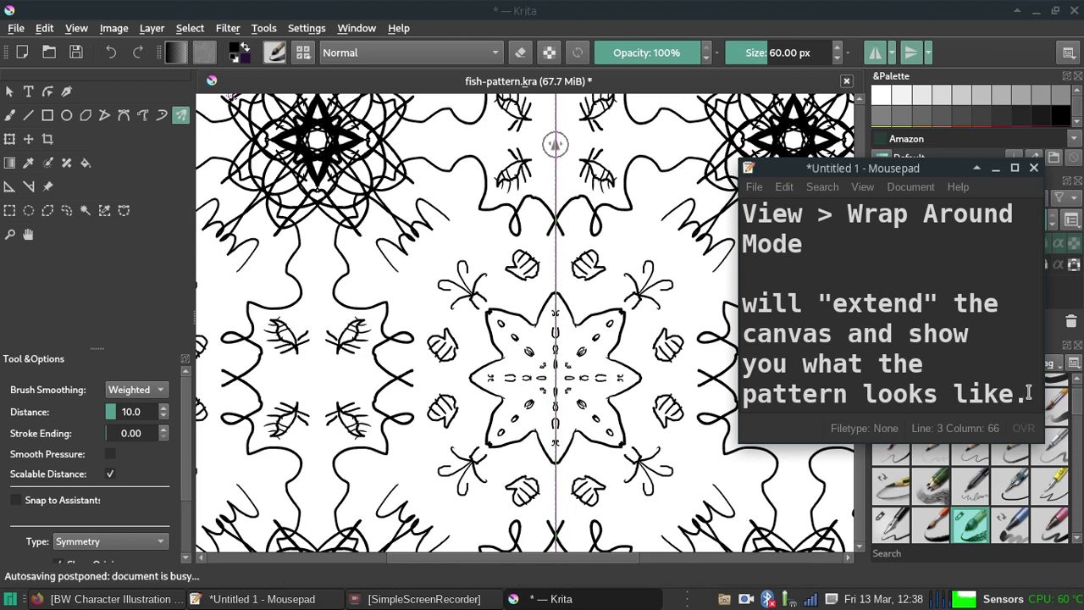
pyautogui.press('Return')
pyautogui.press('Return')
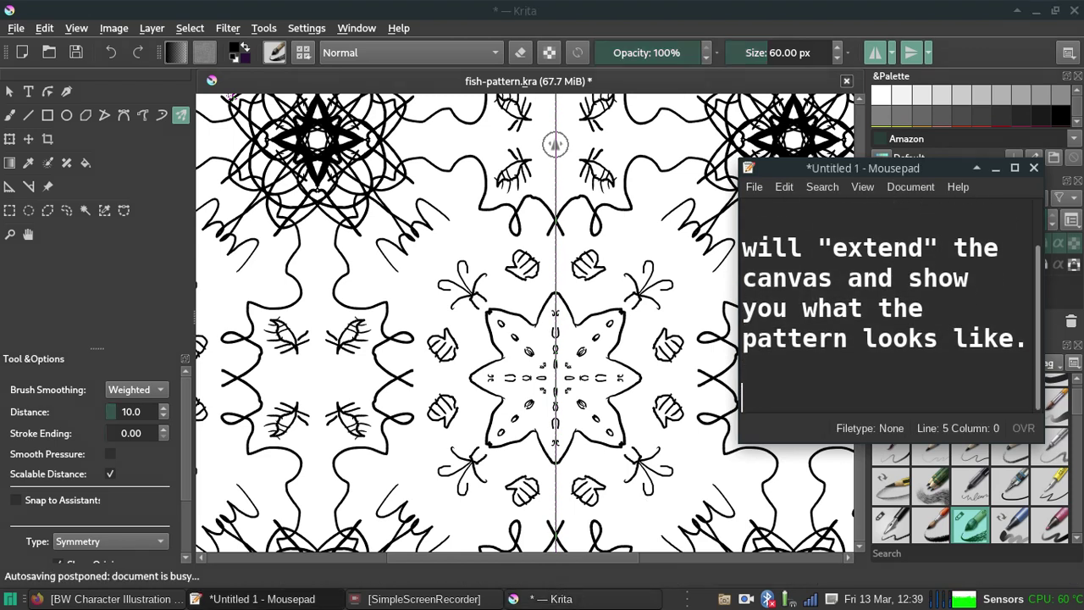
pyautogui.write('Sorry for the pause')
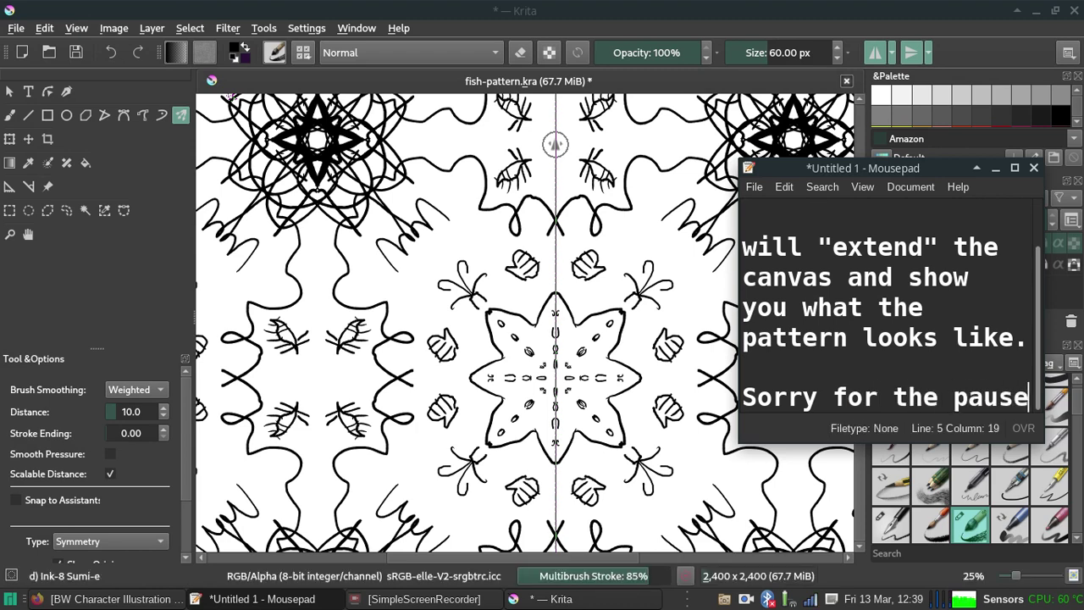
pyautogui.write('.')
pyautogui.press('Return')
pyautogui.press('Return')
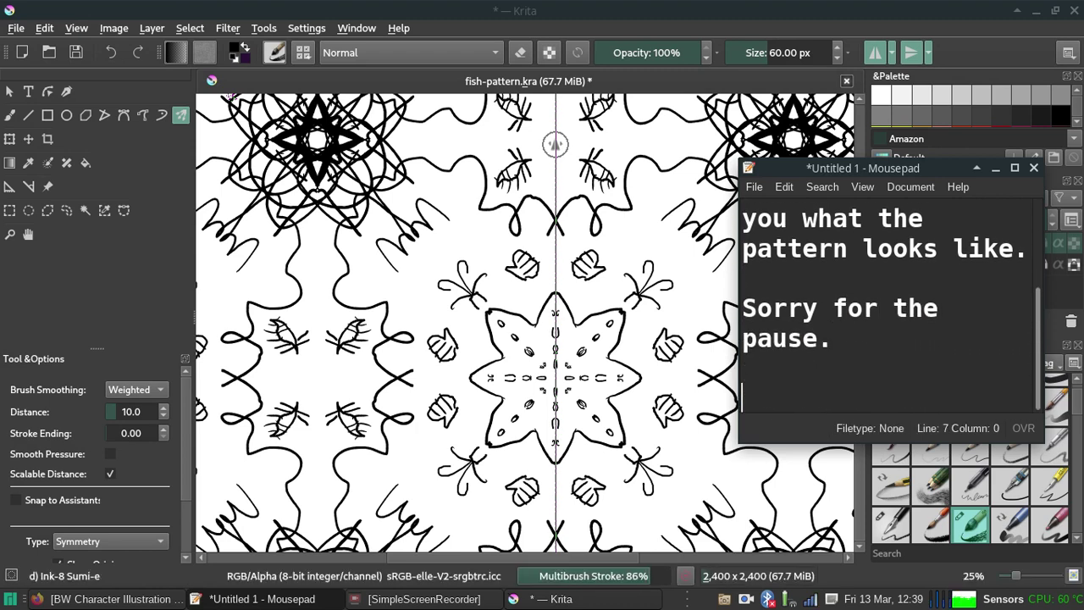
pyautogui.write('My computer ')
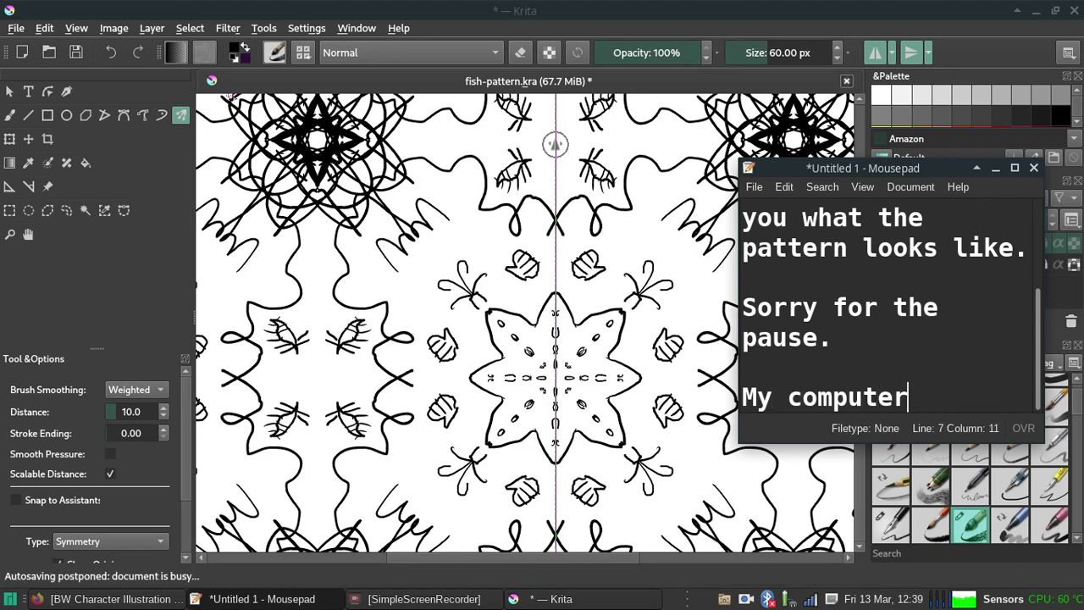
pyautogui.write('was delayed.')
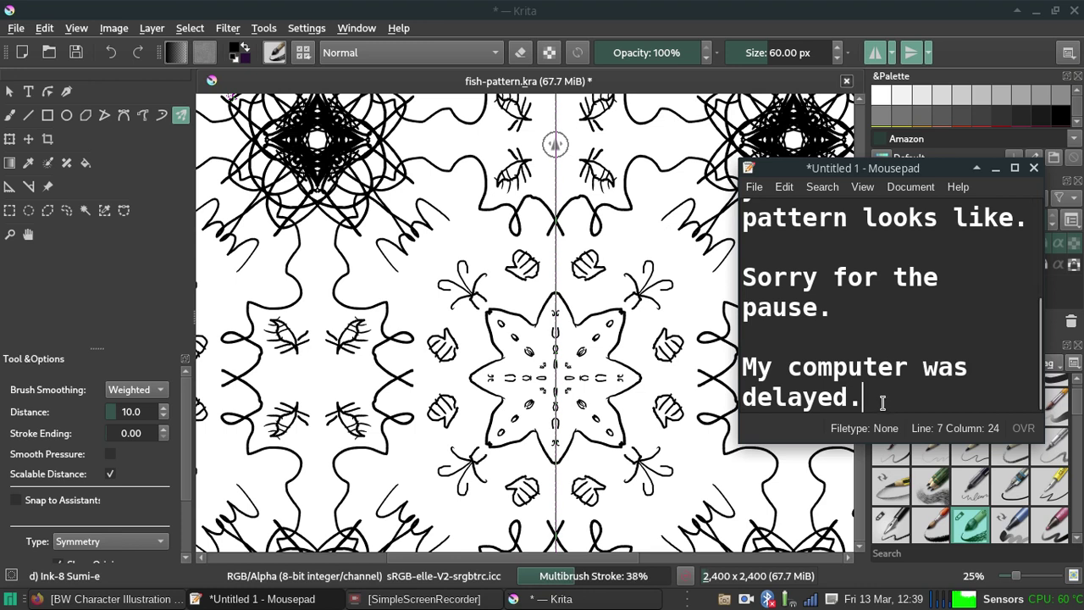
pyautogui.moveTo(952, 367); pyautogui.dragTo(929, 368)
pyautogui.write('i')
pyautogui.click(907, 397)
# Note the corner designs now show up and slow computers should make a mark and wait.
pyautogui.press('Return')
pyautogui.press('Return')
pyautogui.write('The co')
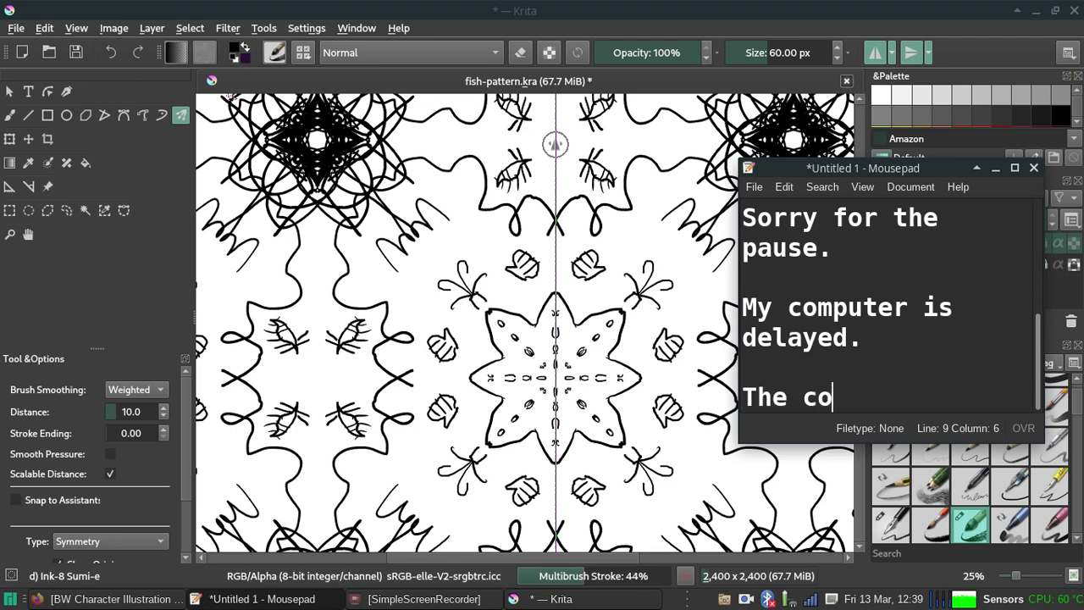
pyautogui.write('rner designs ')
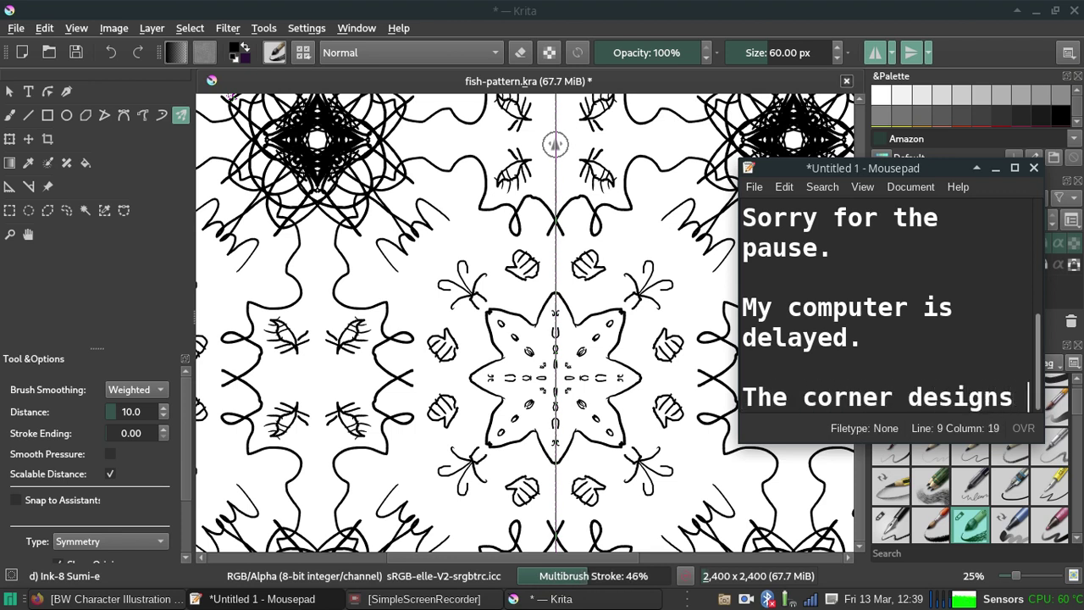
pyautogui.write('I tried to do are now showing up.')
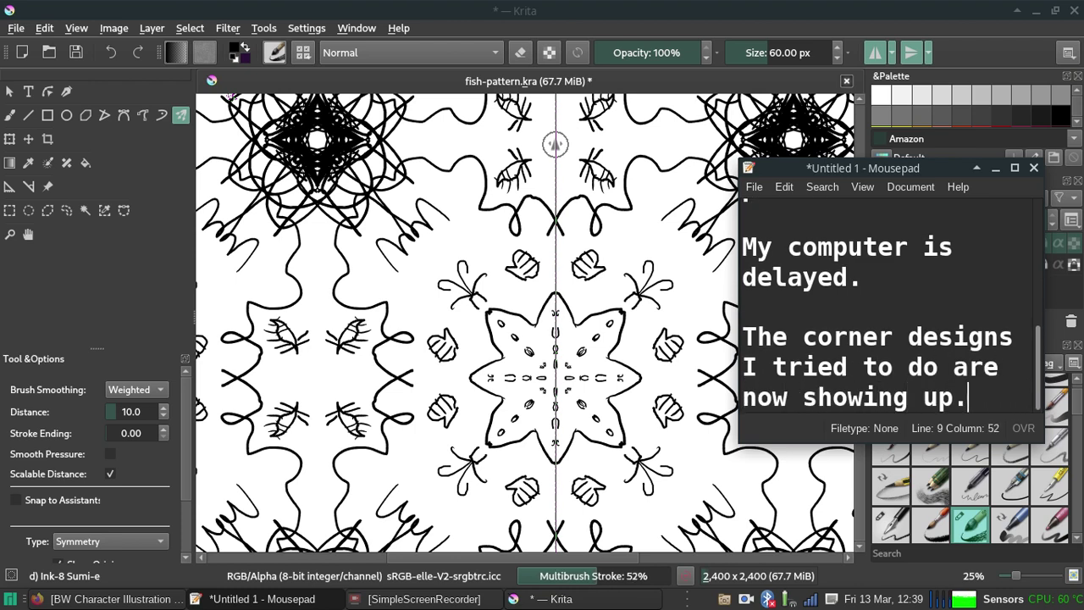
pyautogui.press('Return')
pyautogui.press('Return')
pyautogui.write('If ')
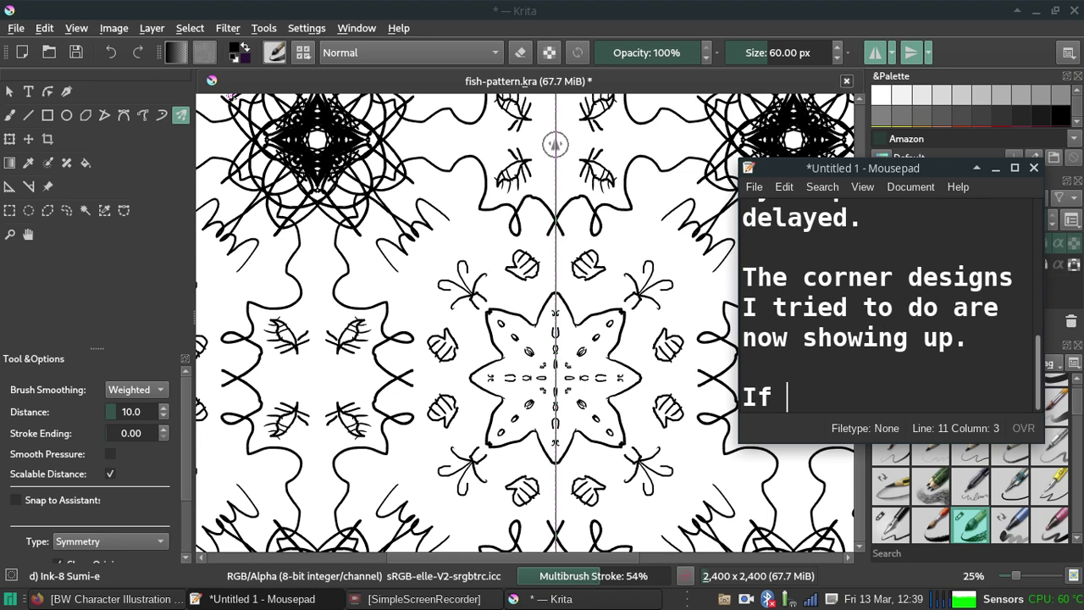
pyautogui.write('you have a slow co')
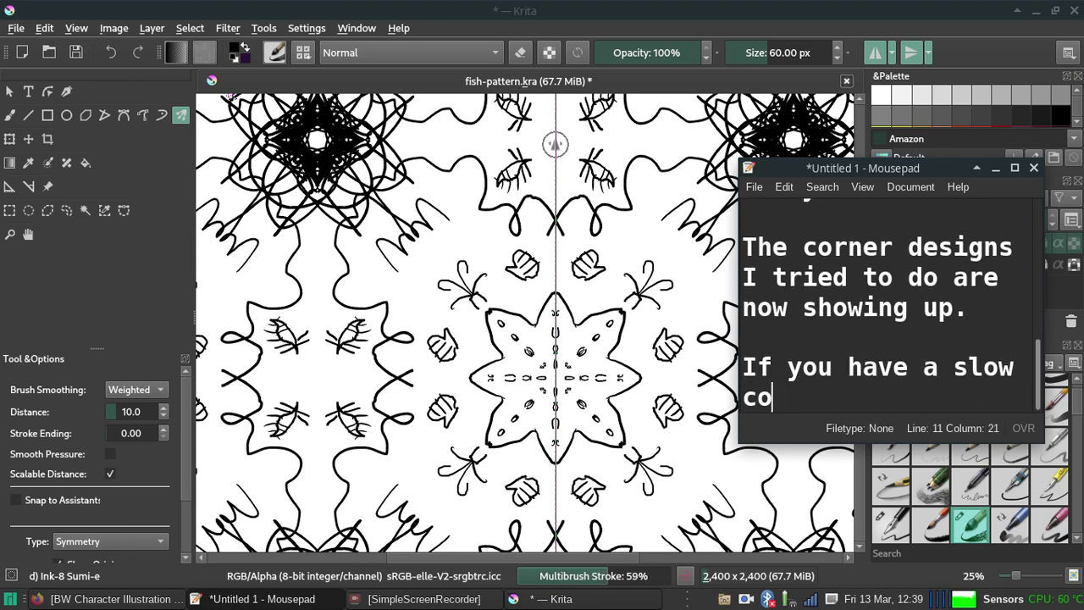
pyautogui.write('mputer like me j')
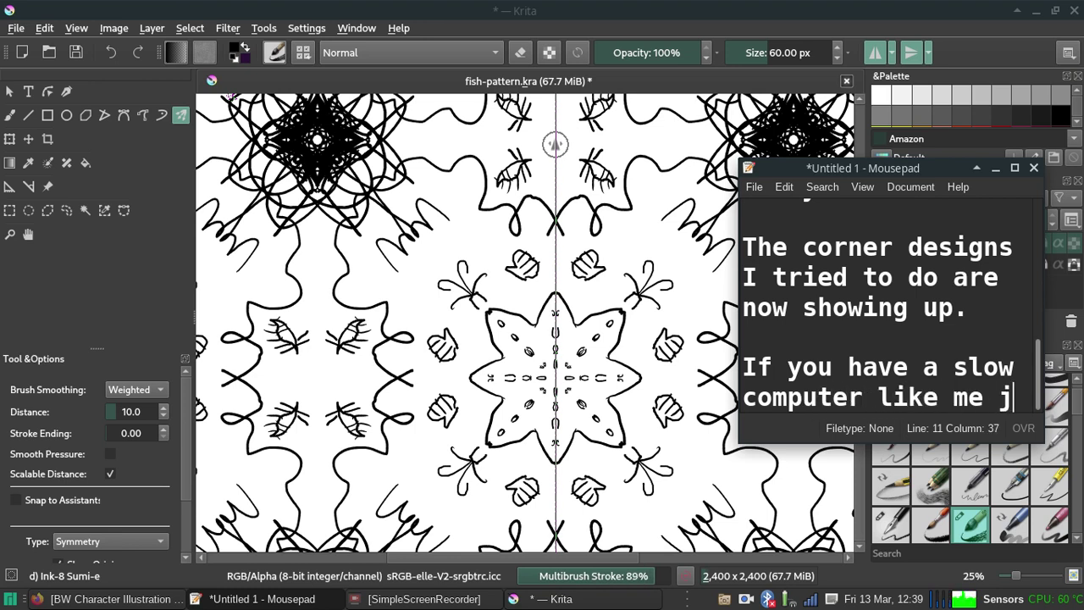
pyautogui.write('ust make a mark an')
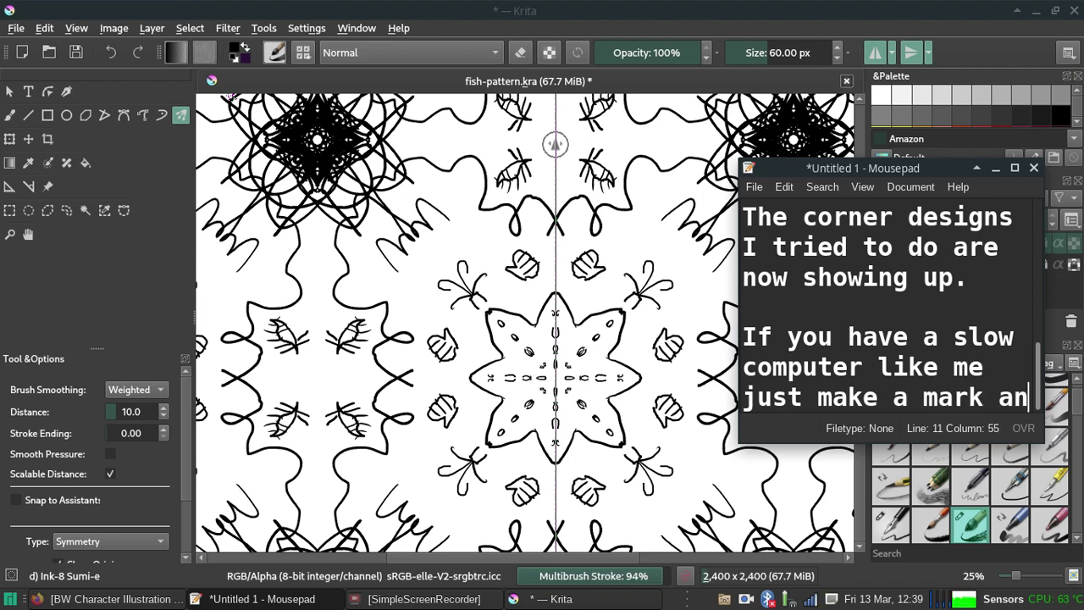
pyautogui.write('d wait until you see resu')
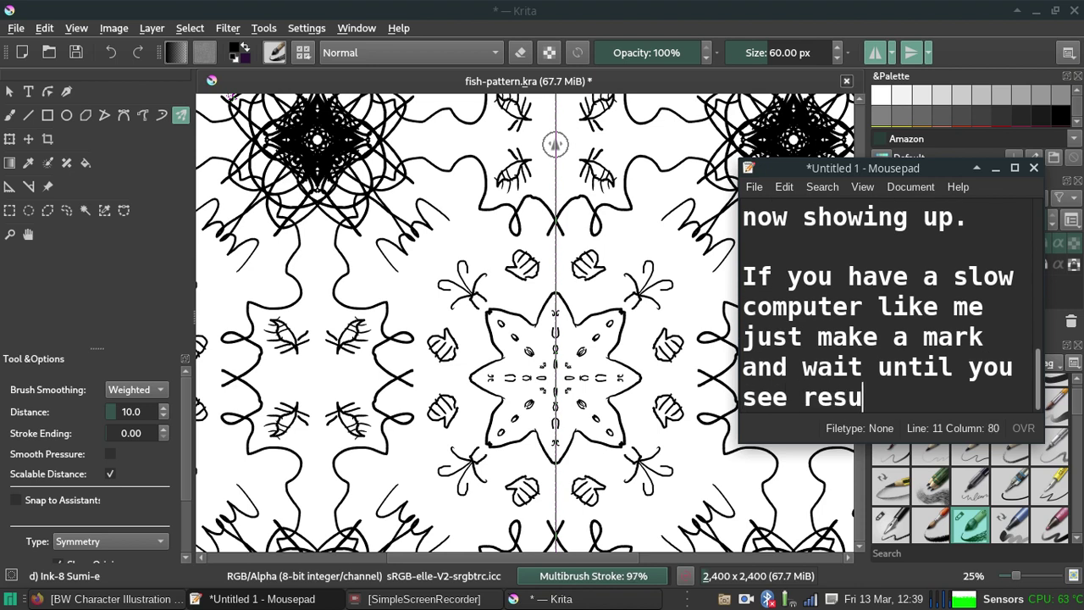
pyautogui.write('lts...')
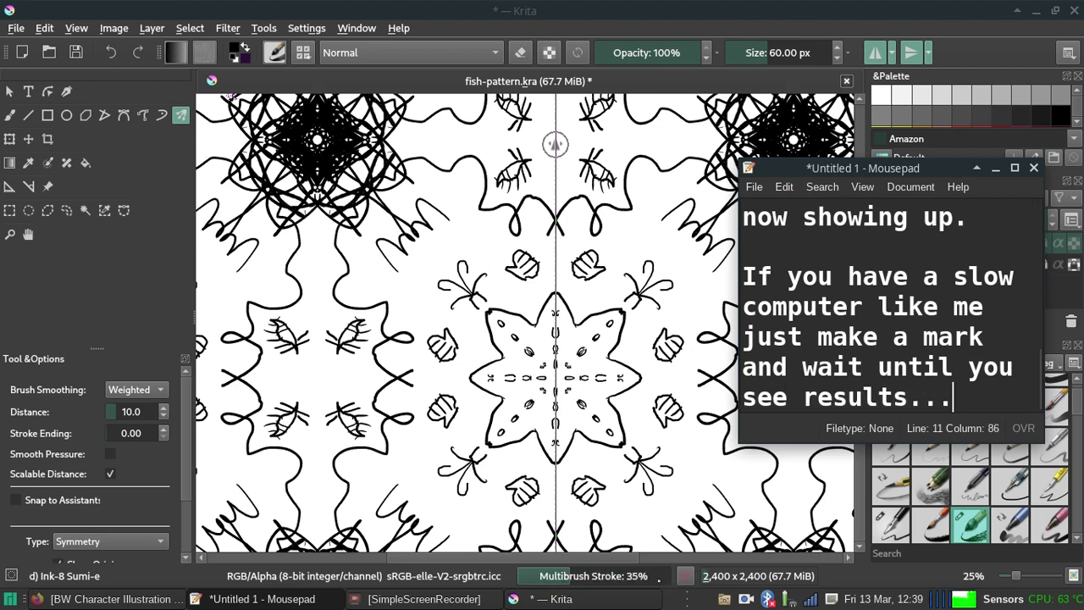
pyautogui.moveTo(864, 166); pyautogui.dragTo(860, 310)
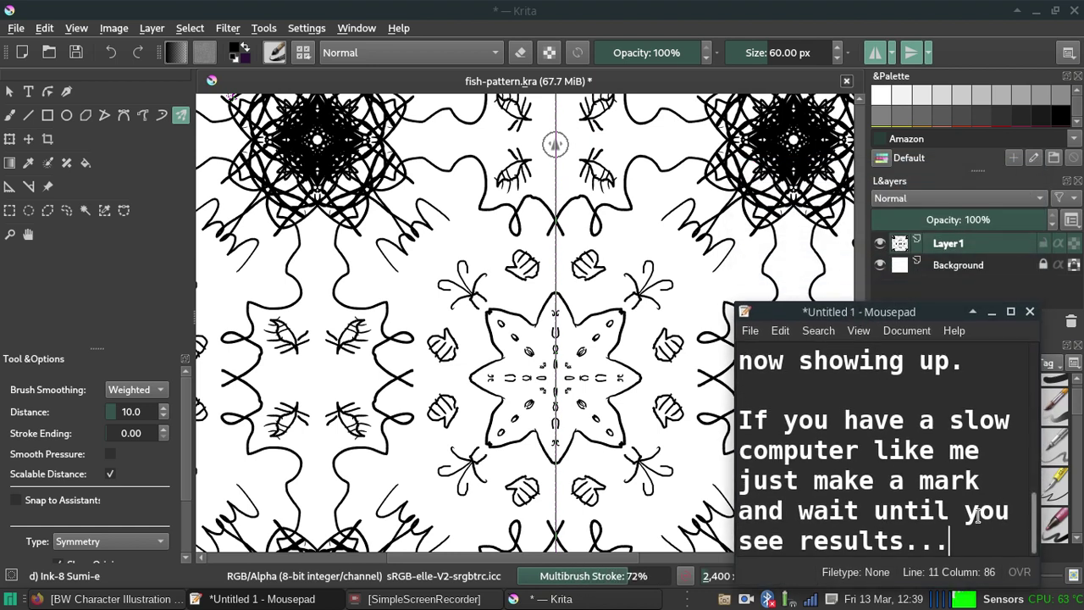
# Add 'There's a little waiting bar down there to show you progress.'.
pyautogui.press('Return')
pyautogui.press('Return')
pyautogui.write("There's a little waiting ")
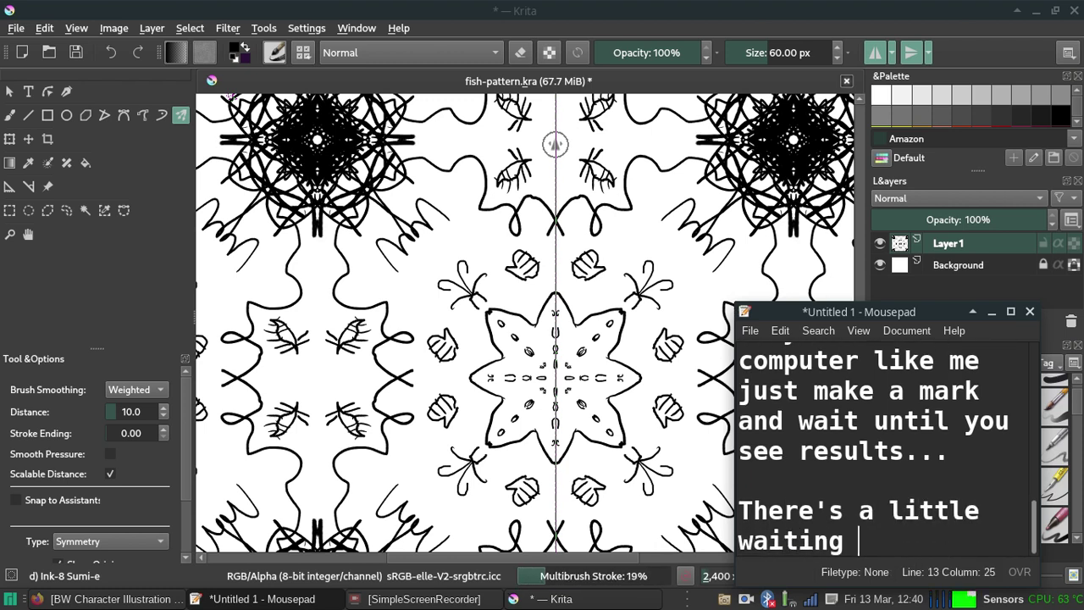
pyautogui.write('bar ')
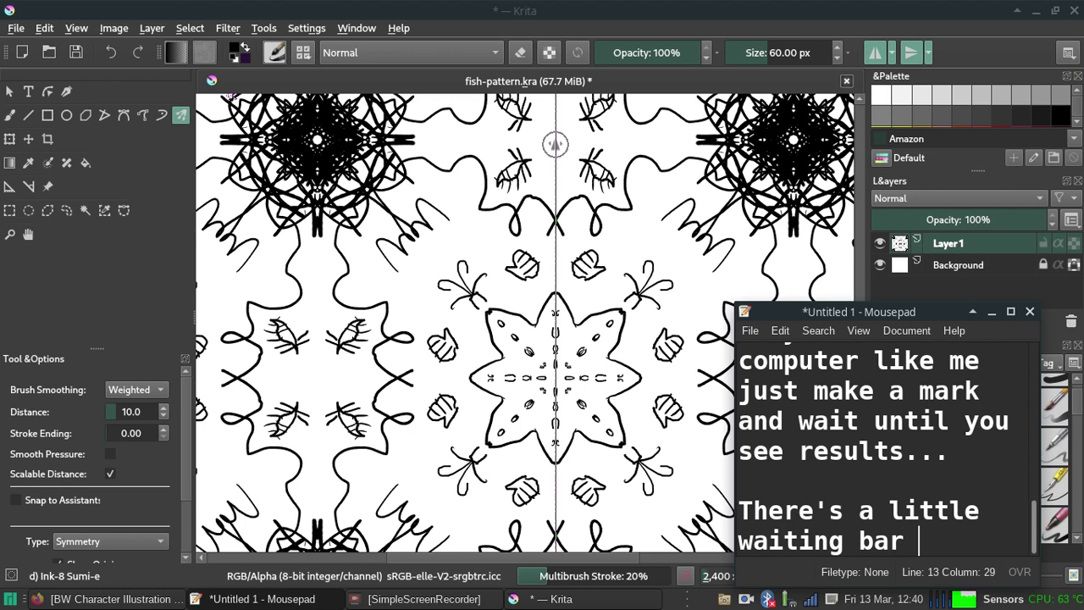
pyautogui.write('down thg')
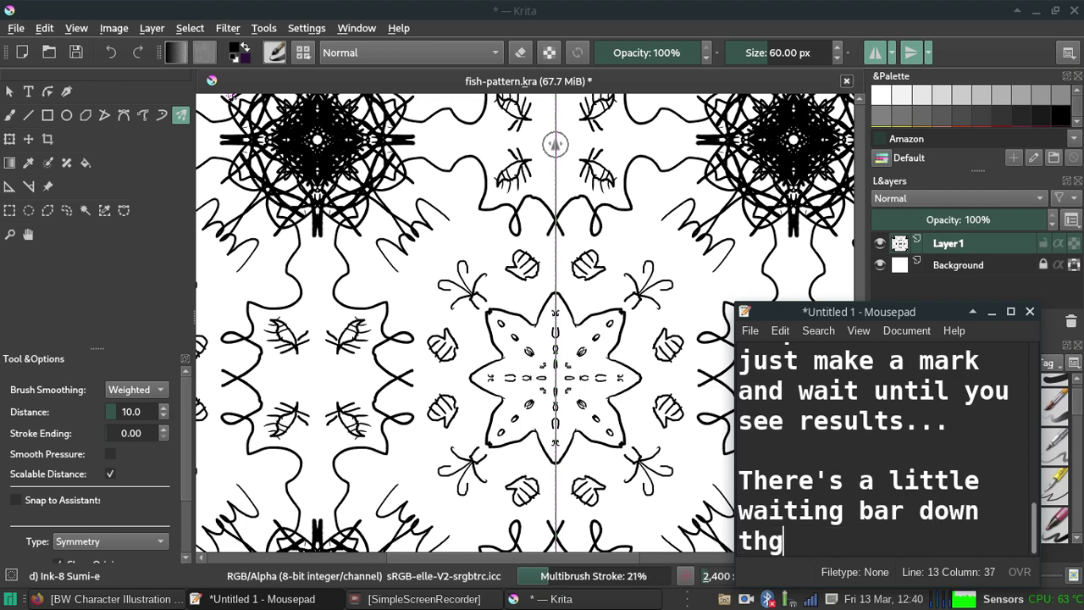
pyautogui.press('BackSpace')
pyautogui.write('ere to s')
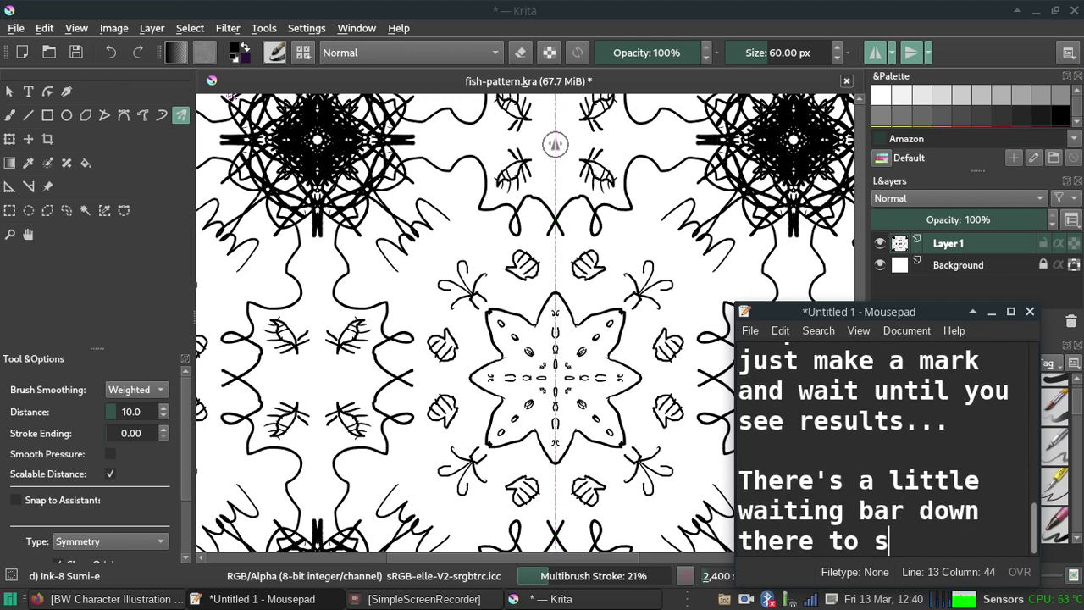
pyautogui.write('how you progress.')
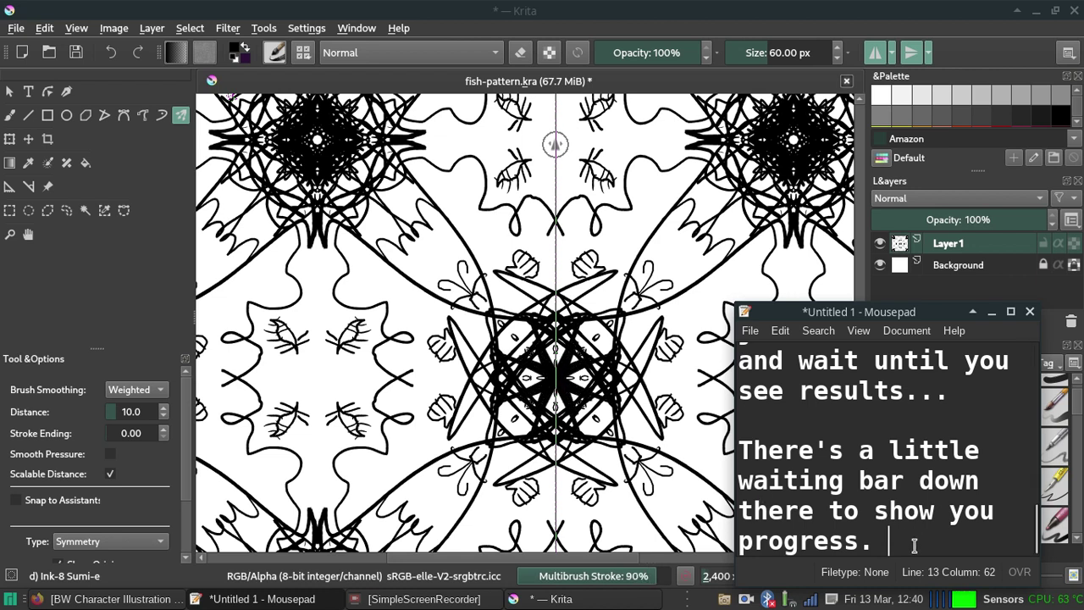
pyautogui.press('Return')
pyautogui.press('Return')
# Note the computer is at maximum processing per the start-bar monitor, and 'See I can't type fast enough.'.
pyautogui.write('My')
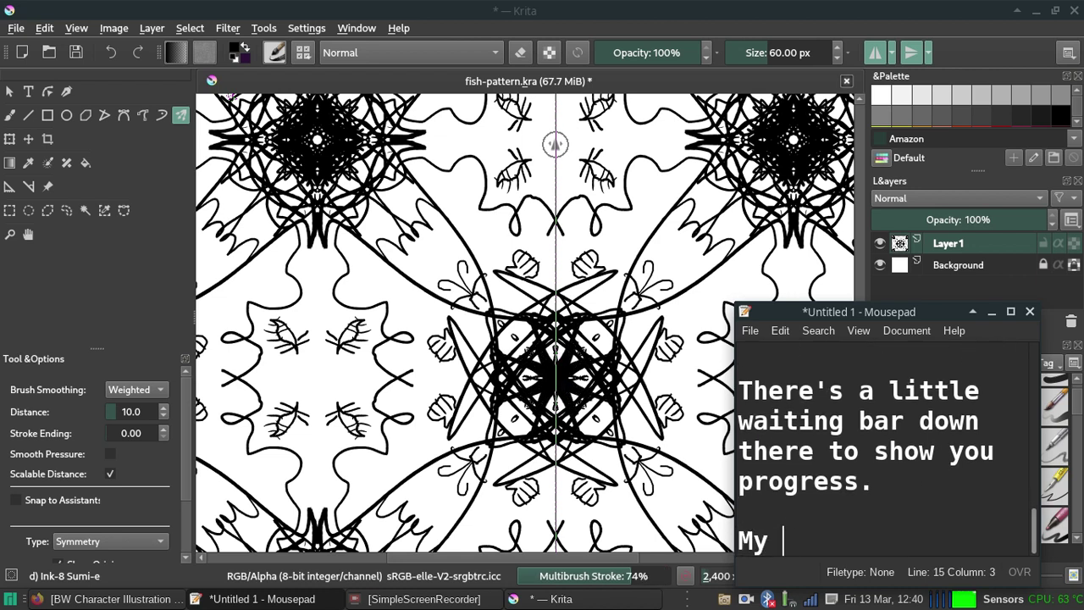
pyautogui.write(' computer ')
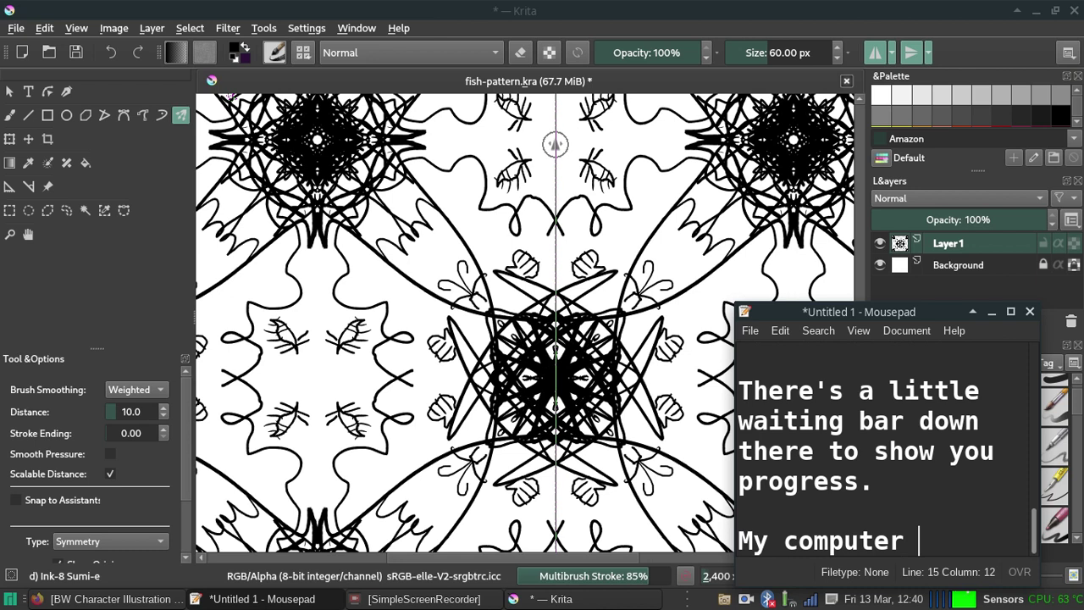
pyautogui.write('is now a')
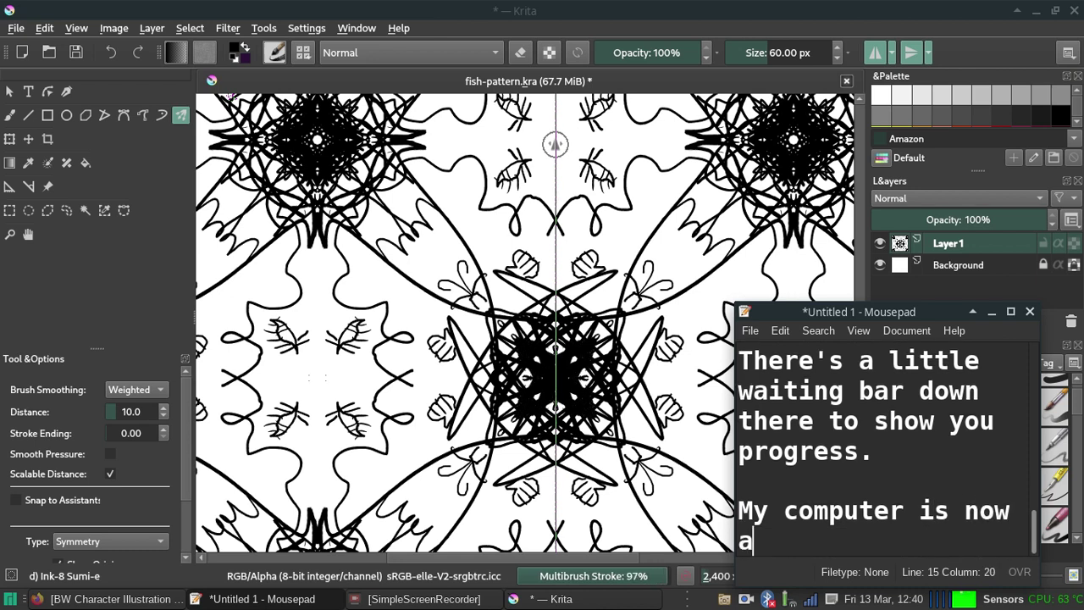
pyautogui.write('t maximum processi')
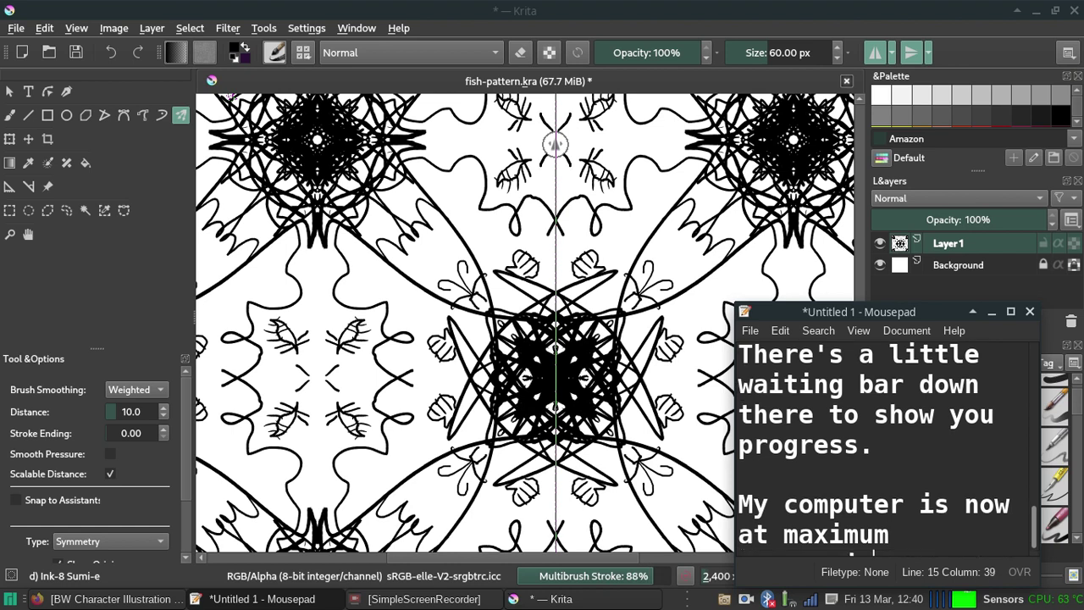
pyautogui.write('ng as indicated ')
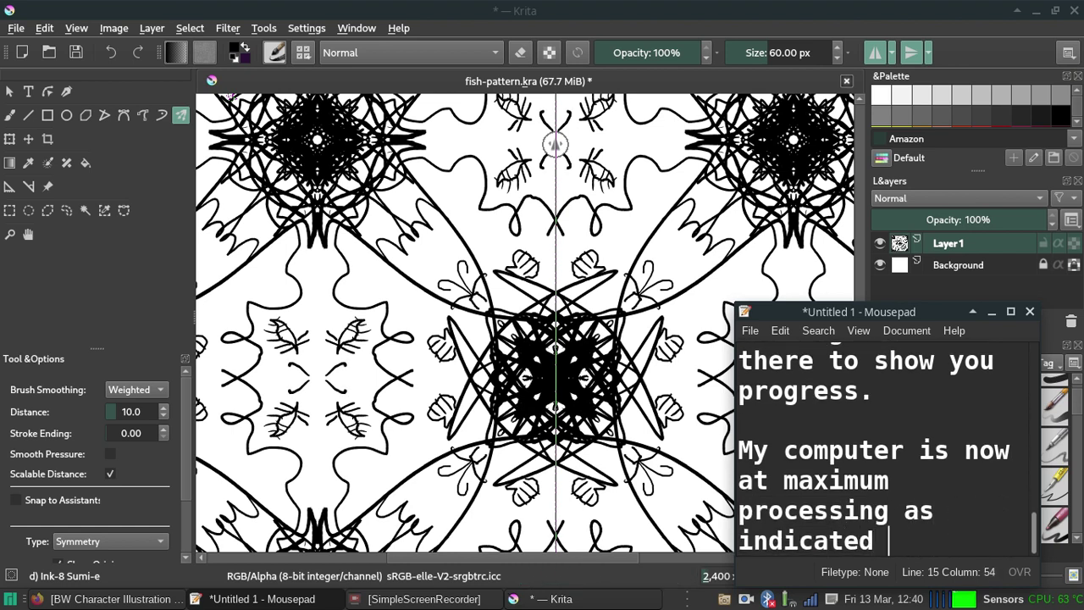
pyautogui.write('by the ')
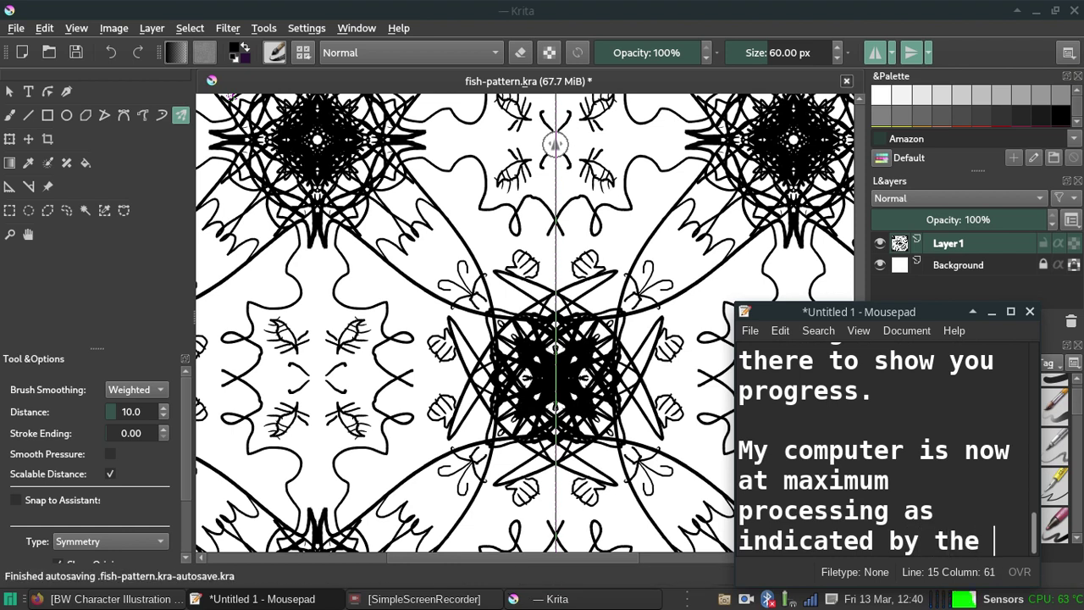
pyautogui.write('lower right hand monitor on my')
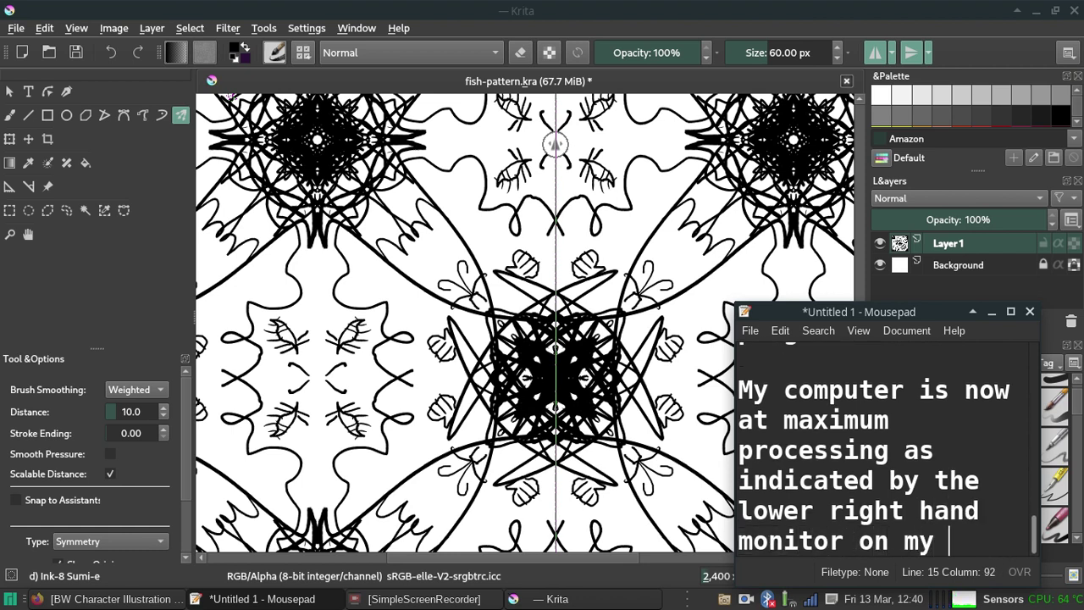
pyautogui.write('sc')
pyautogui.press('BackSpace')
pyautogui.write('tart bar.')
pyautogui.press('Return')
pyautogui.press('Return')
pyautogui.write('See ')
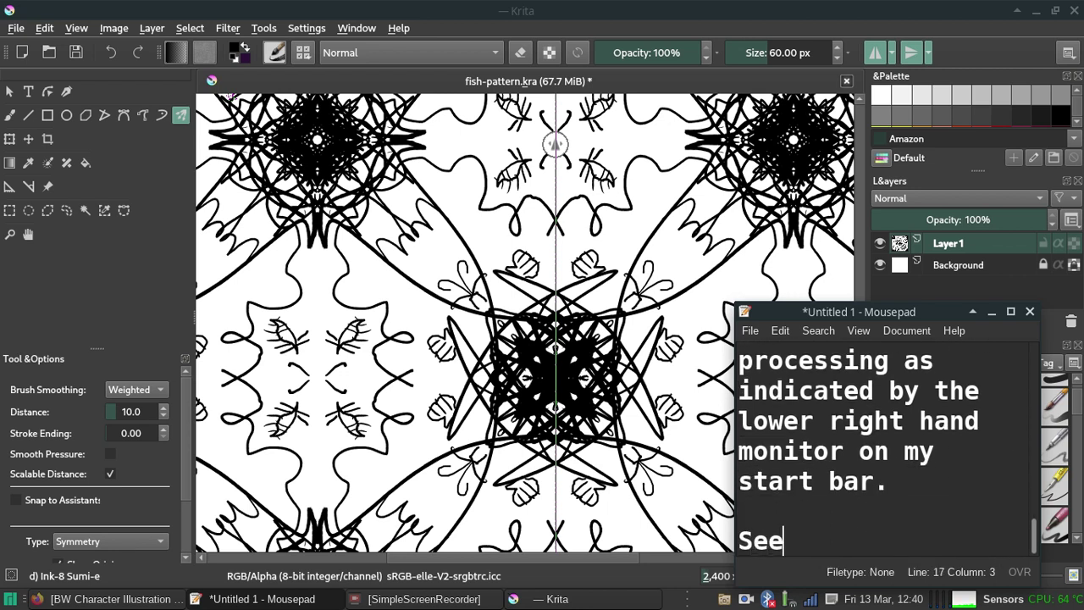
pyautogui.write('I ca')
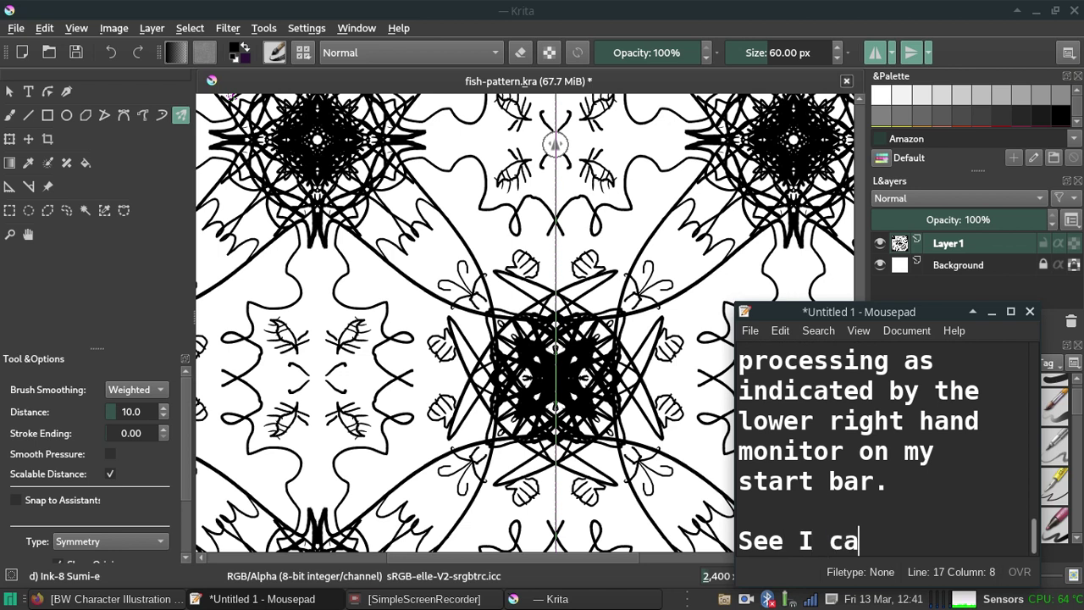
pyautogui.write("n't type fas")
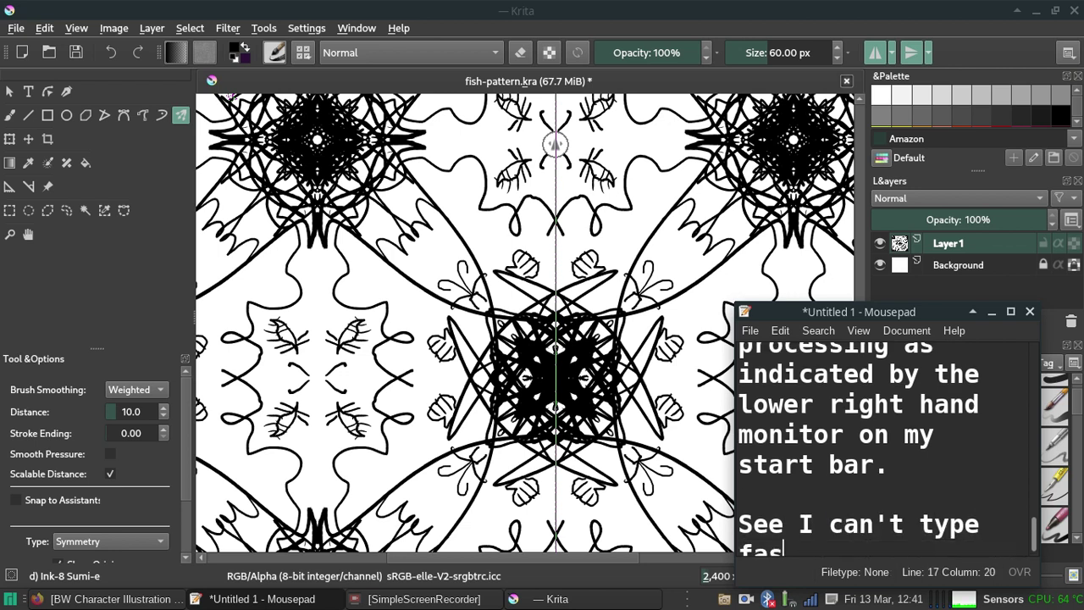
pyautogui.write('t enough.')
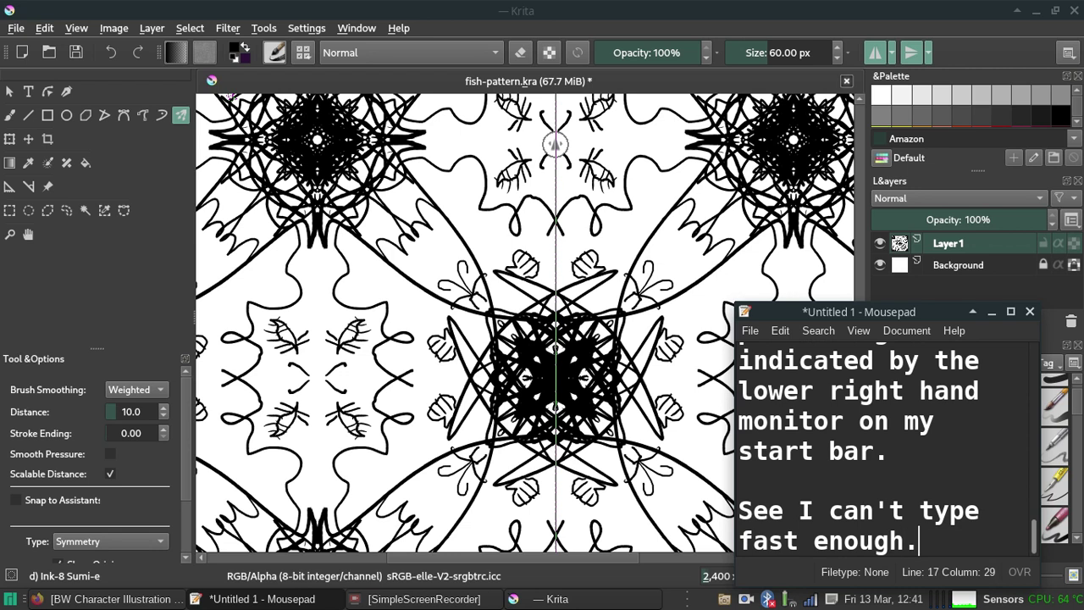
# Delete all Mousepad notes, briefly type 'Okay! It looks done.', then delete that line too.
pyautogui.moveTo(919, 541)
pyautogui.mouseDown()
pyautogui.moveTo(737, 388)
pyautogui.moveTo(727, 246)
pyautogui.mouseUp()
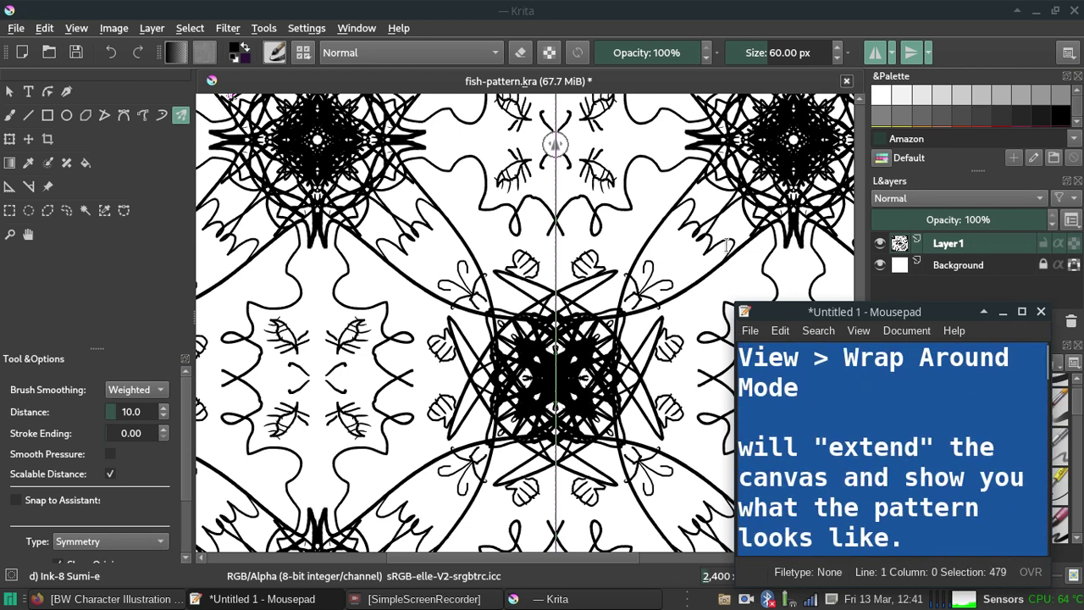
pyautogui.press('Delete')
pyautogui.write('Ok')
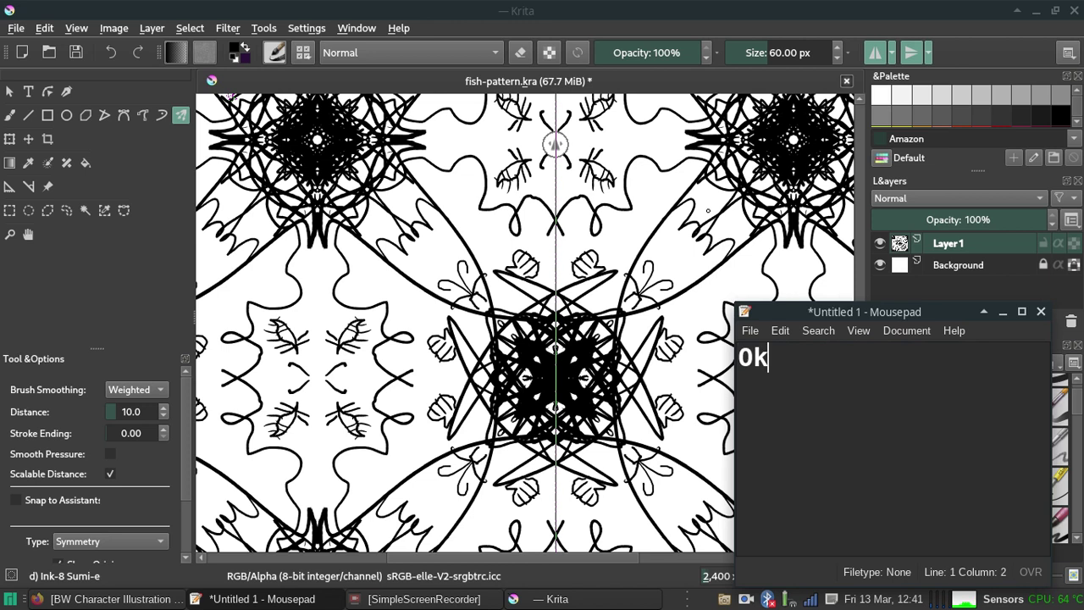
pyautogui.write('ay!@')
pyautogui.press('BackSpace')
pyautogui.write('It looks d')
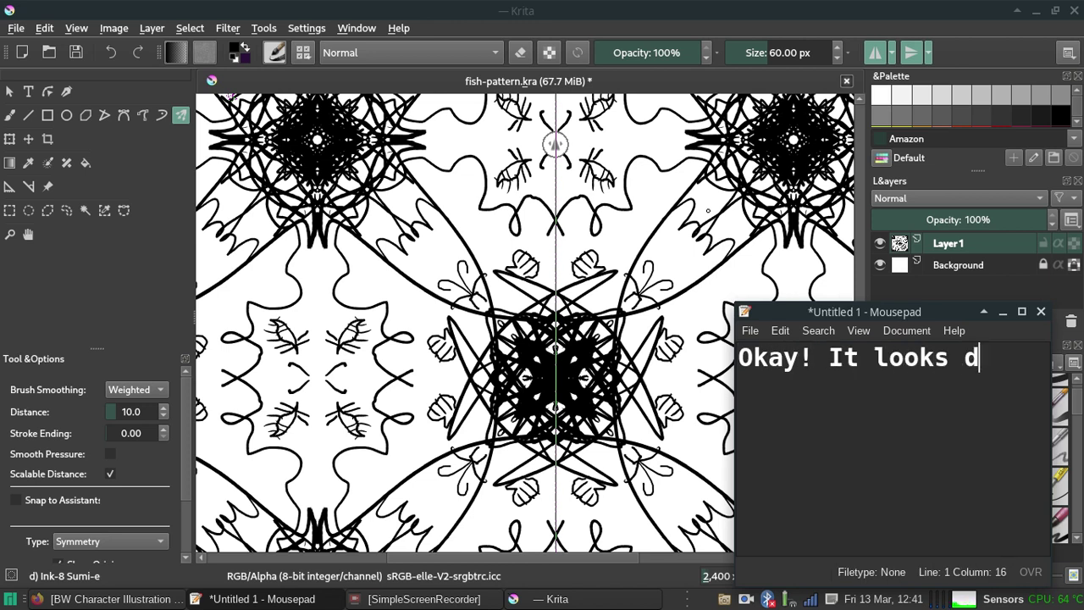
pyautogui.write('one.')
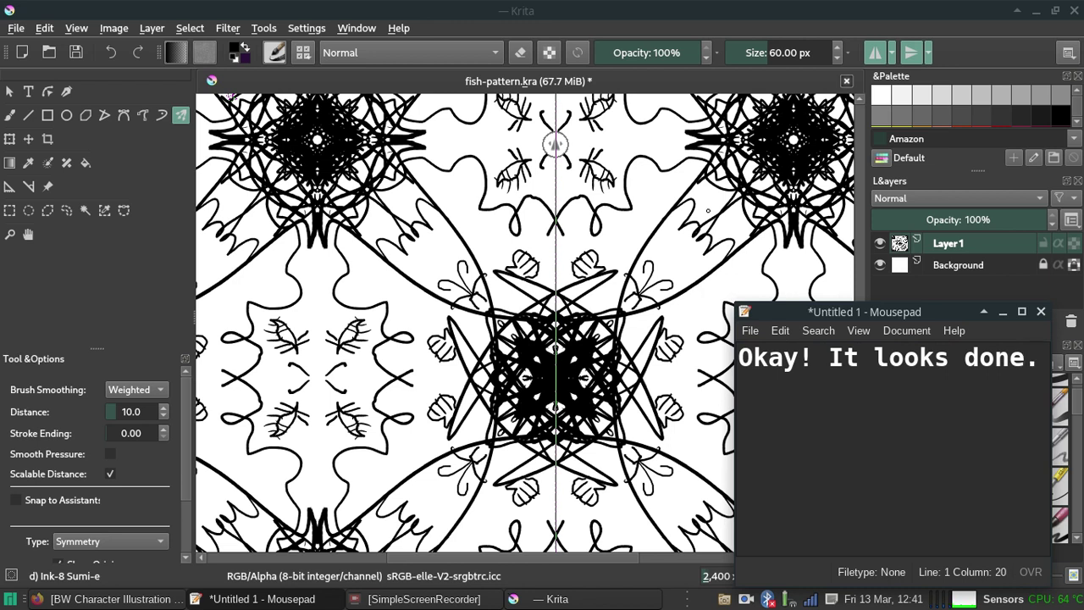
pyautogui.moveTo(1029, 363); pyautogui.dragTo(722, 366)
pyautogui.press('BackSpace')
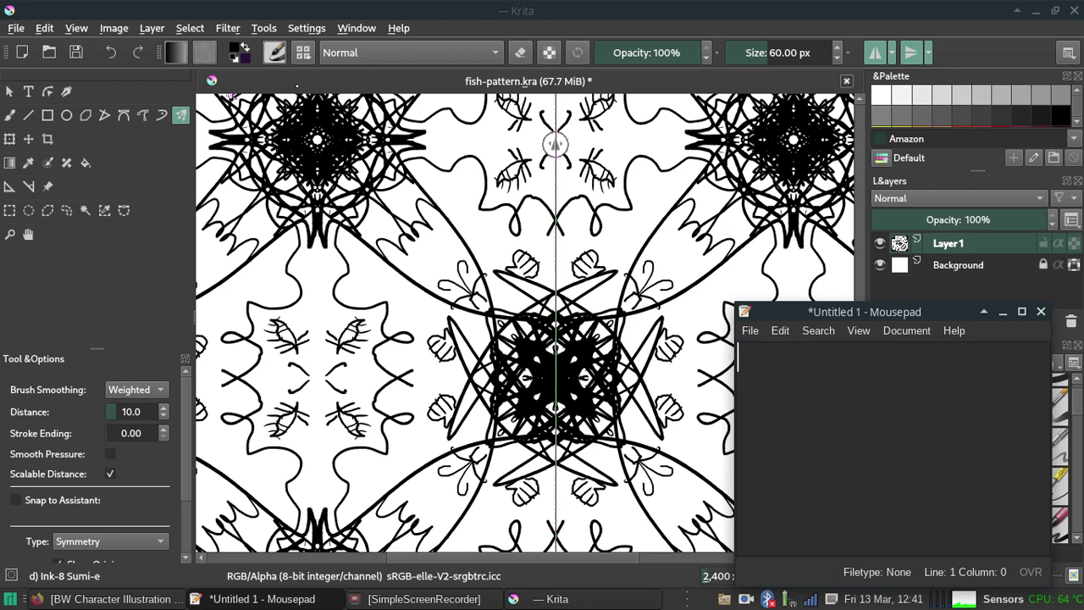
# Turn off Wrap Around Mode, erase everything on Layer 1, and deselect all.
pyautogui.click(77, 28)
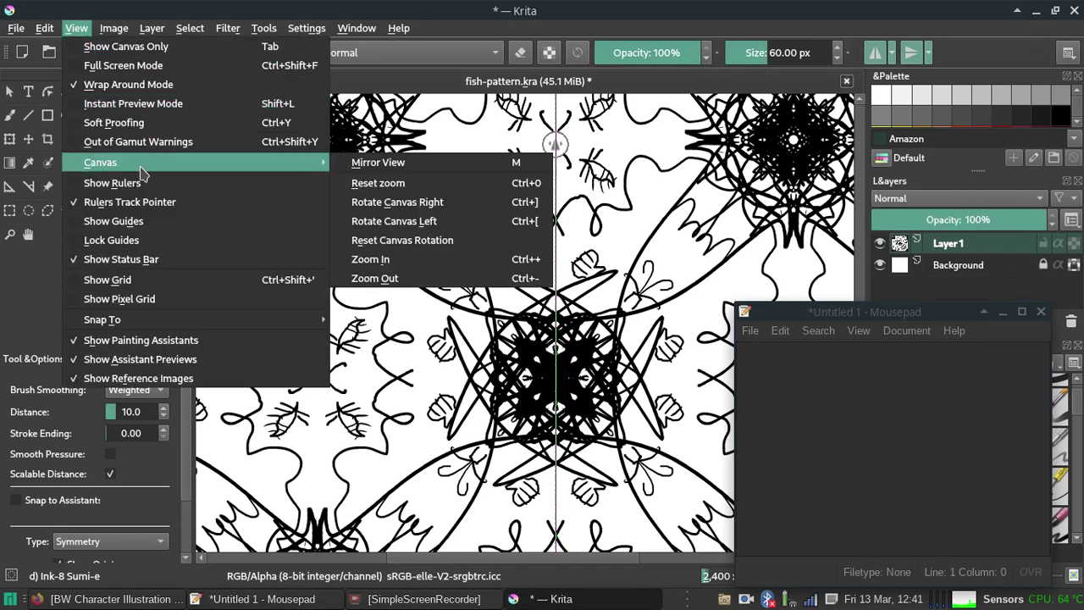
pyautogui.click(164, 91)
pyautogui.scroll(5, 864, 250)
pyautogui.scroll(-2, 866, 256)
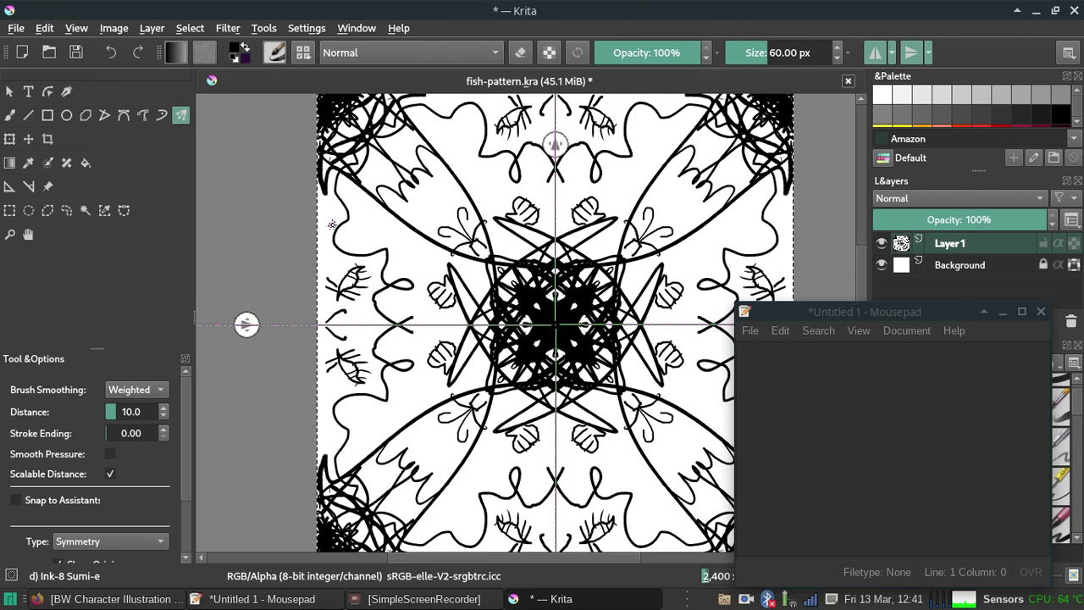
pyautogui.press('Delete')
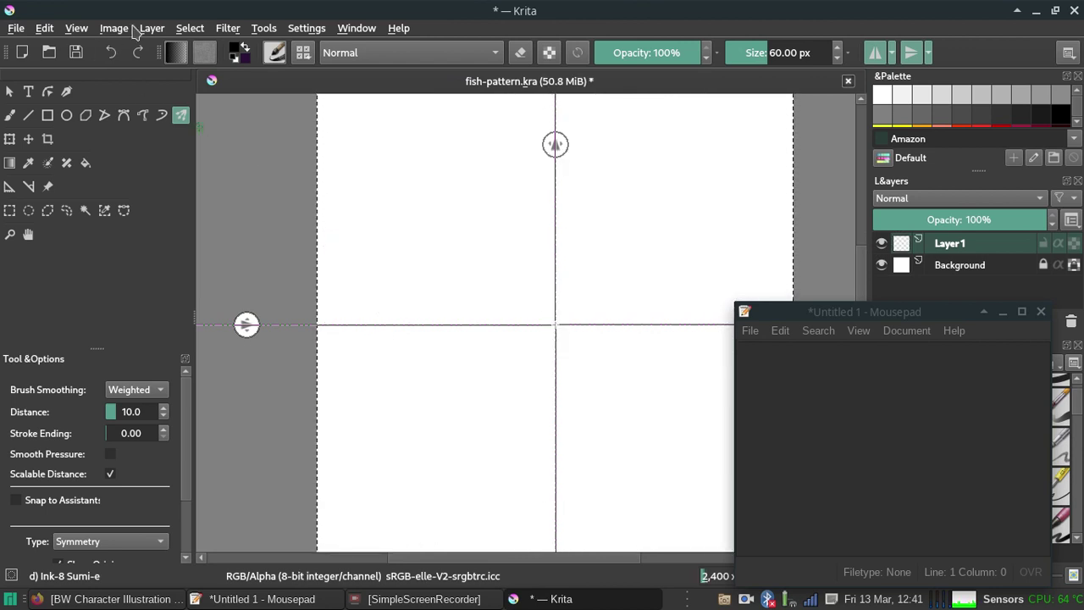
pyautogui.hotkey('ctrl', 'shift', 'a')
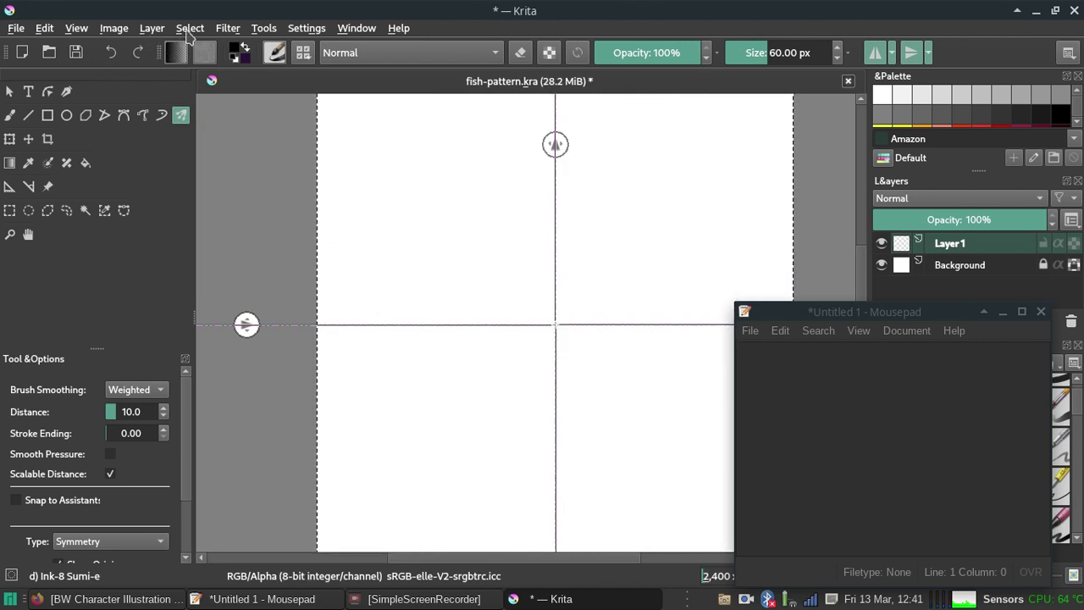
# Move the Mousepad window to the left over the canvas and type 'I have to pause.'.
pyautogui.moveTo(891, 319); pyautogui.dragTo(449, 236)
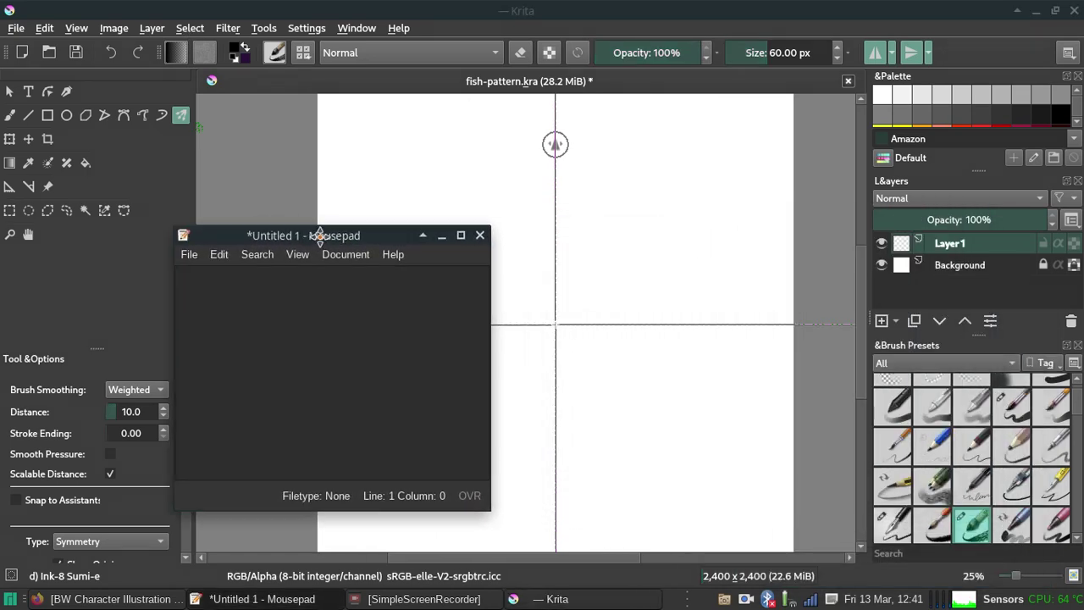
pyautogui.moveTo(449, 236); pyautogui.dragTo(157, 201)
pyautogui.write('I have to pause.')
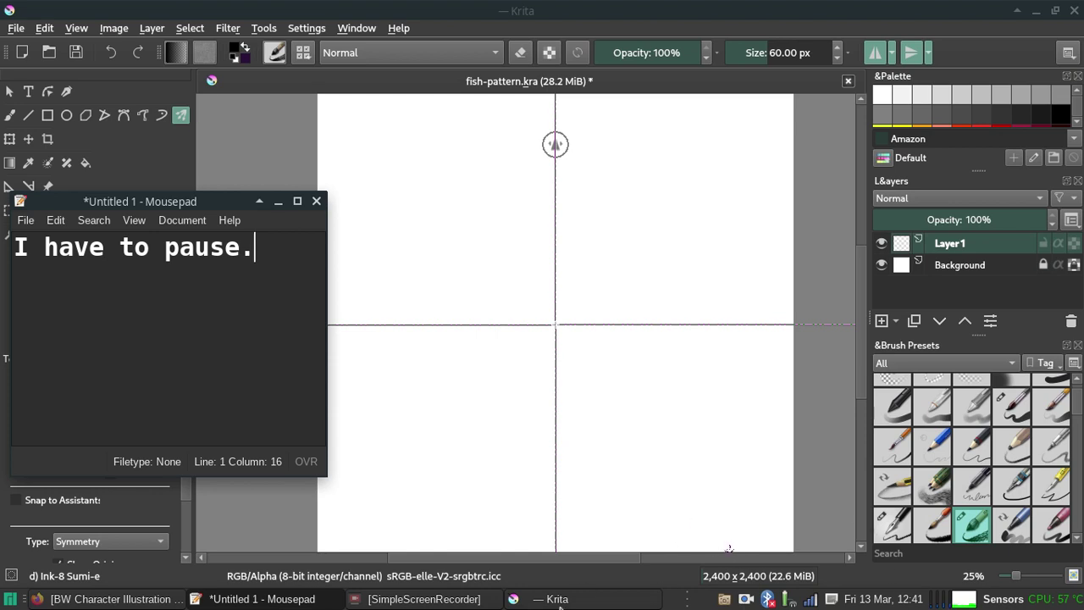
# Pause and resume the screen recording, then replace the note with 'I'm back.'.
pyautogui.click(423, 599)
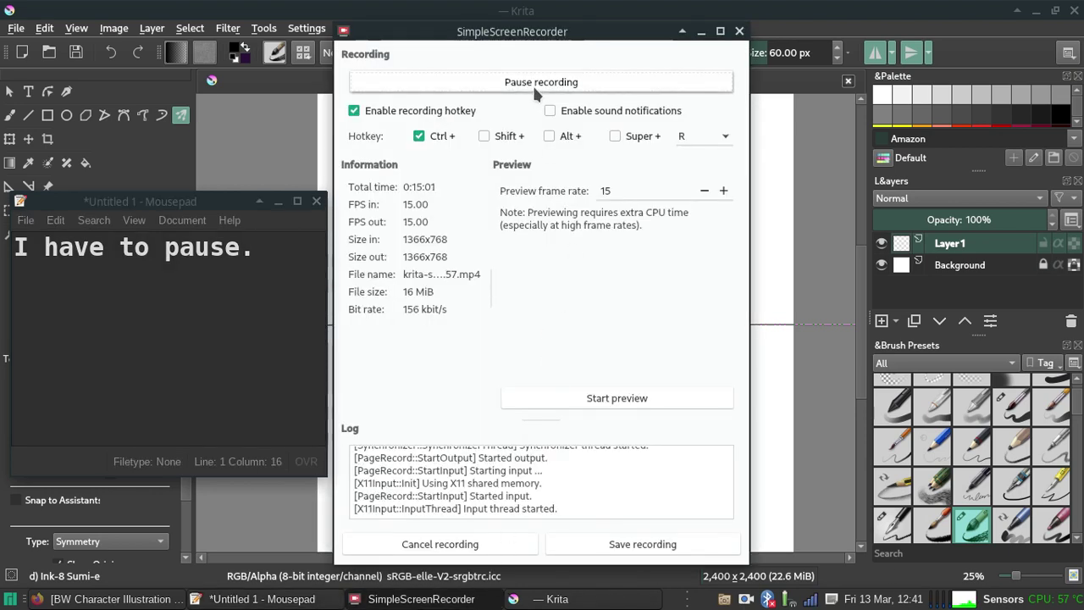
pyautogui.click(532, 82)
pyautogui.hotkey('ctrl', 'r')
pyautogui.moveTo(254, 247); pyautogui.dragTo(3, 243)
pyautogui.write("I'm ")
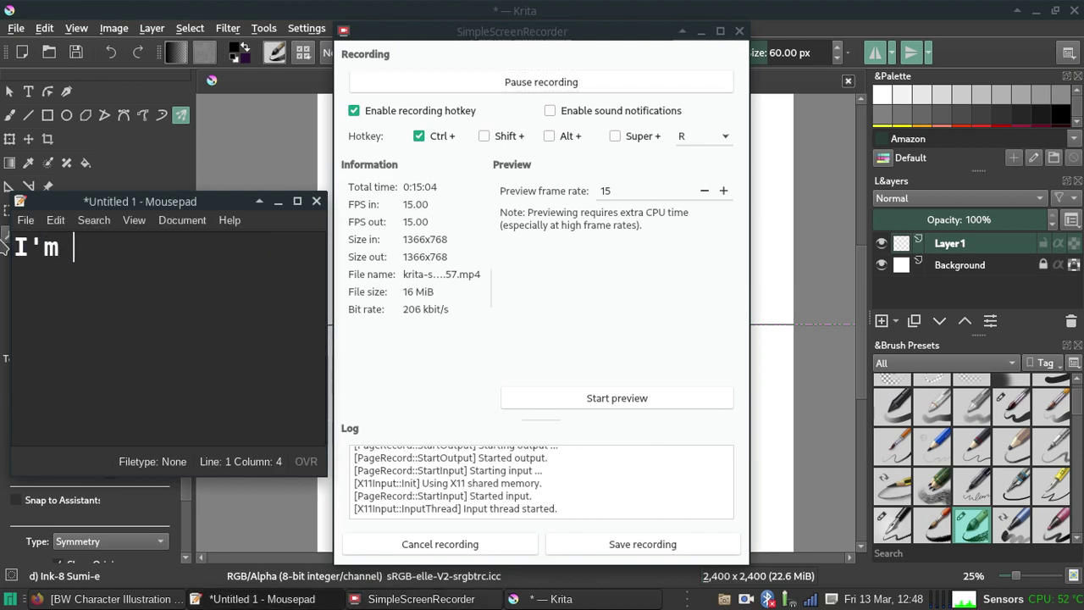
pyautogui.write('back.')
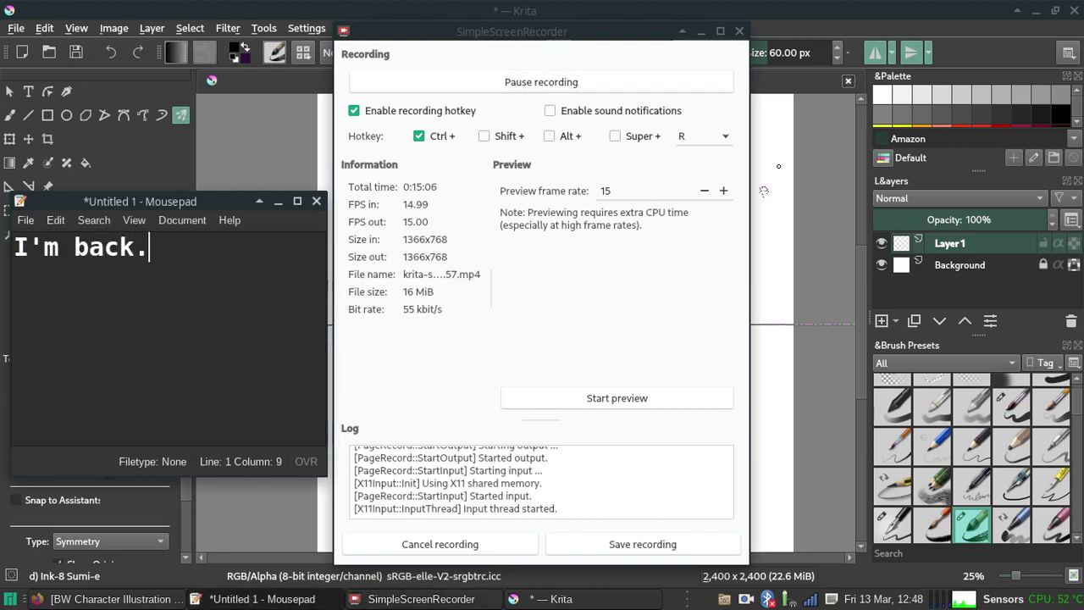
# Change the note to 'I'm going to minimize this so you can see the whole canvas and Krita UI.' and minimize Mousepad.
pyautogui.click(701, 32)
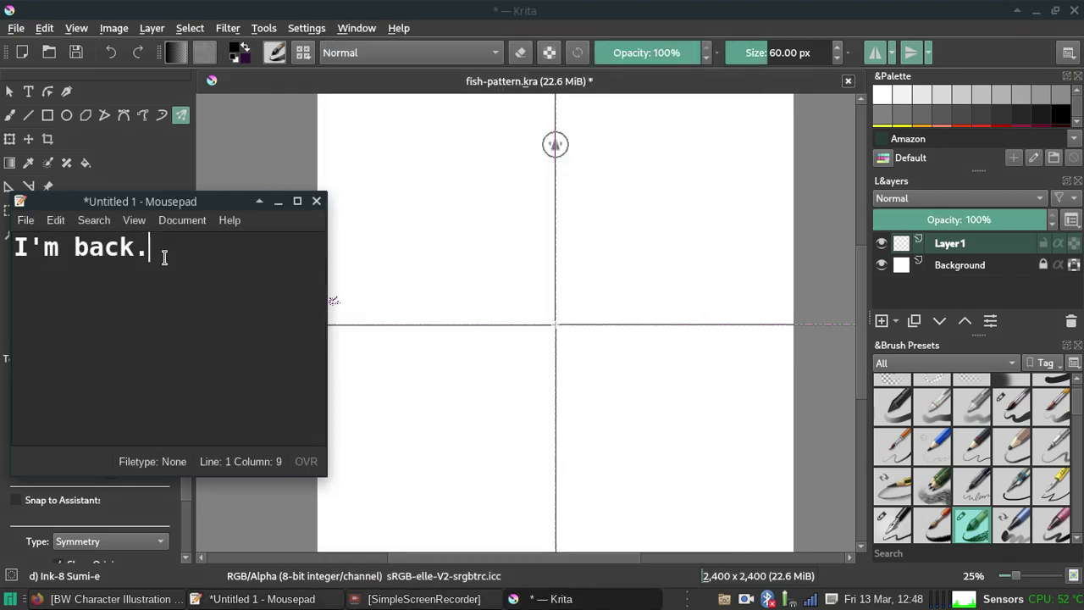
pyautogui.moveTo(161, 252); pyautogui.dragTo(4, 248)
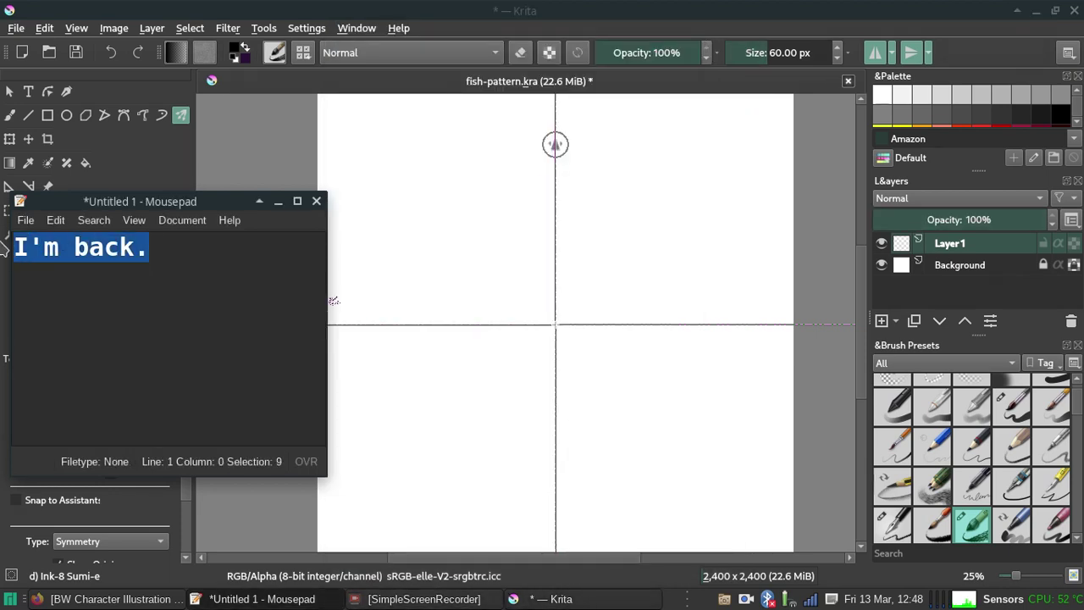
pyautogui.write("I'm noigng")
pyautogui.press('BackSpace')
pyautogui.press('BackSpace')
pyautogui.press('BackSpace')
pyautogui.press('BackSpace')
pyautogui.press('BackSpace')
pyautogui.write('going to m')
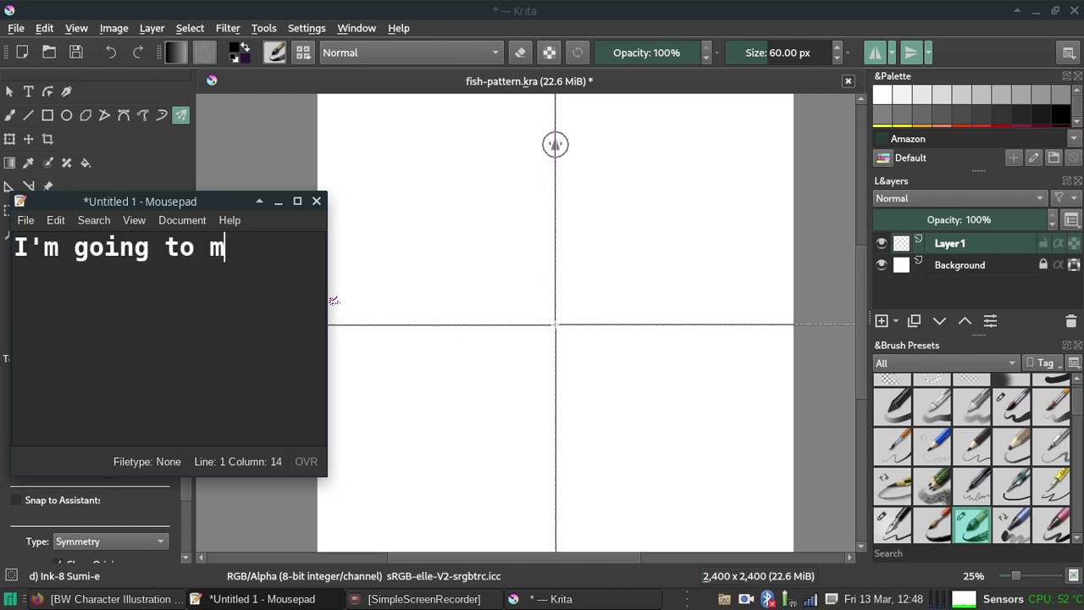
pyautogui.write('inimize this so ')
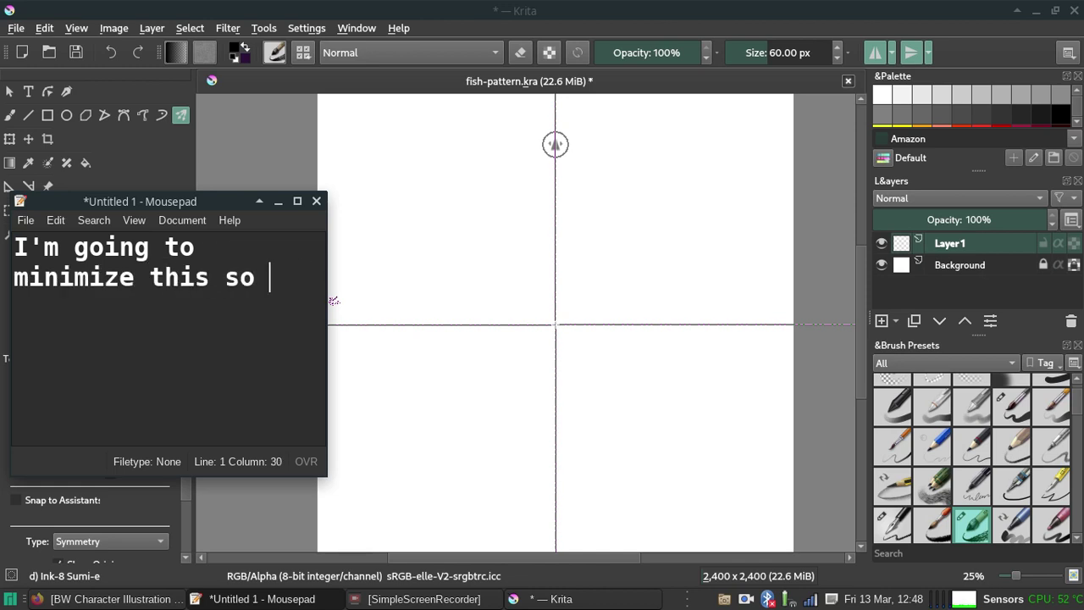
pyautogui.write('you can')
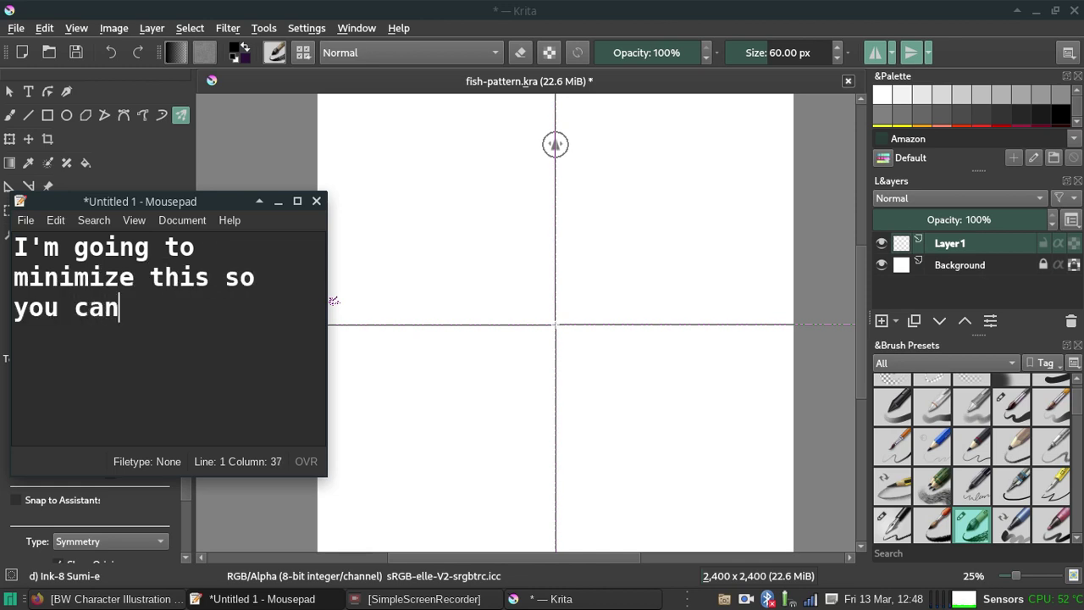
pyautogui.write(' see the whole canvas and Krita UI.')
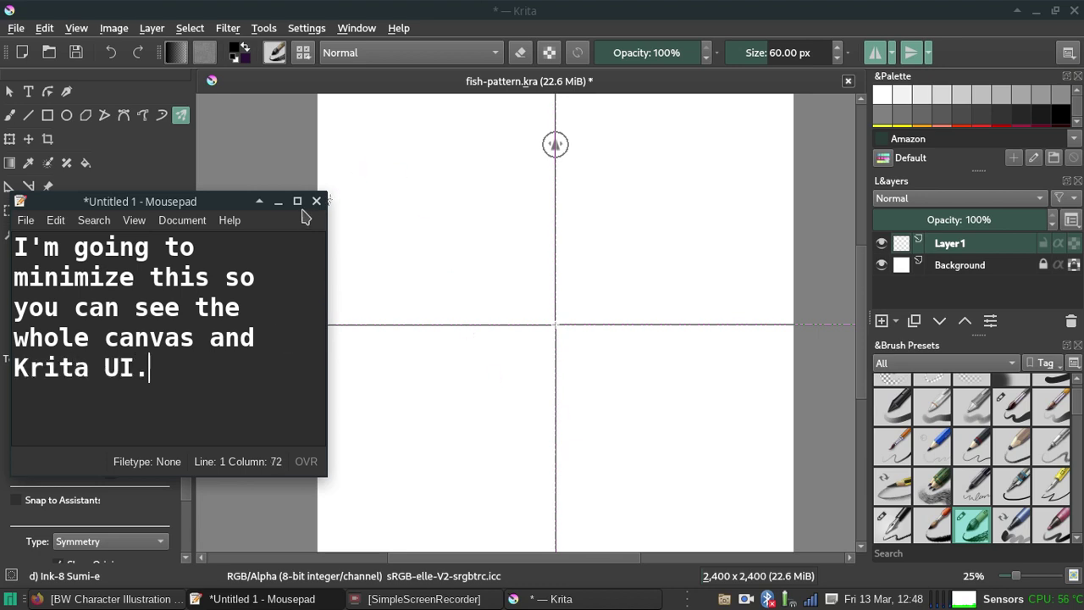
pyautogui.click(278, 204)
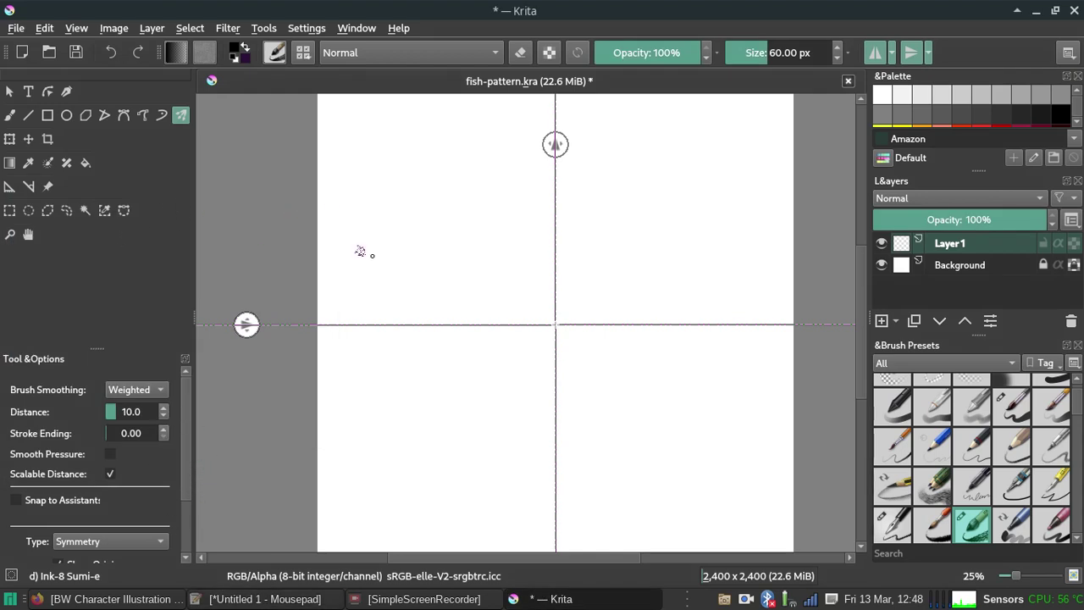
pyautogui.moveTo(415, 254); pyautogui.dragTo(465, 262)
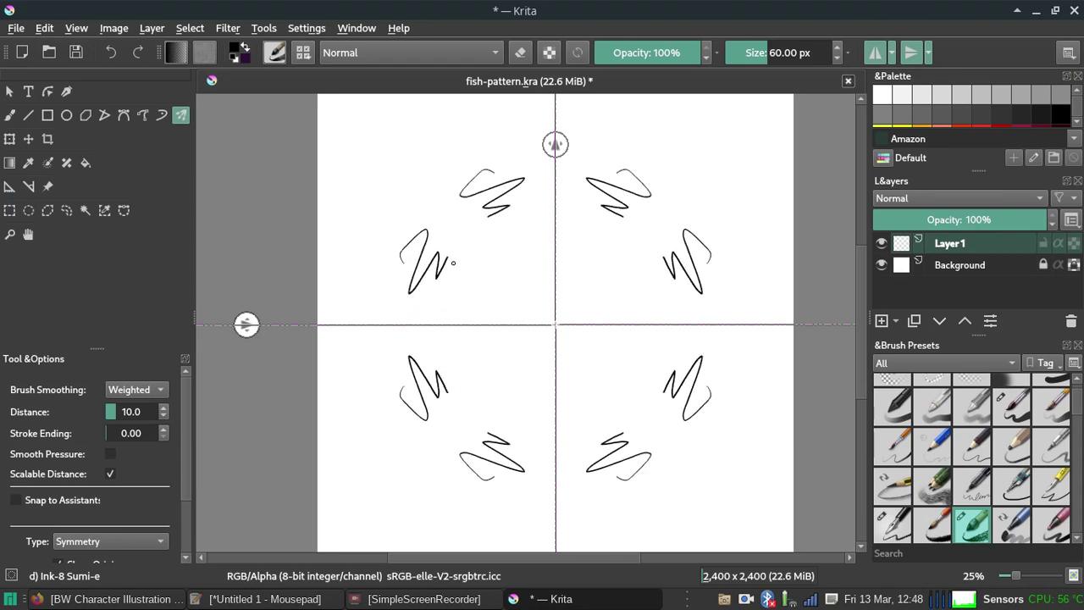
pyautogui.hotkey('ctrl', 'z')
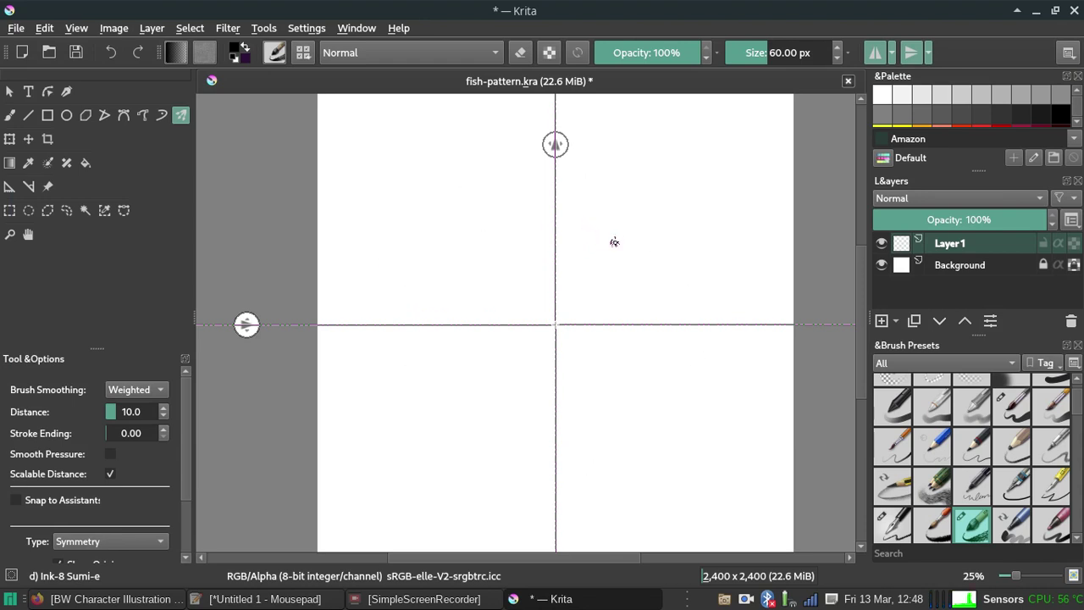
pyautogui.moveTo(578, 242); pyautogui.dragTo(663, 294)
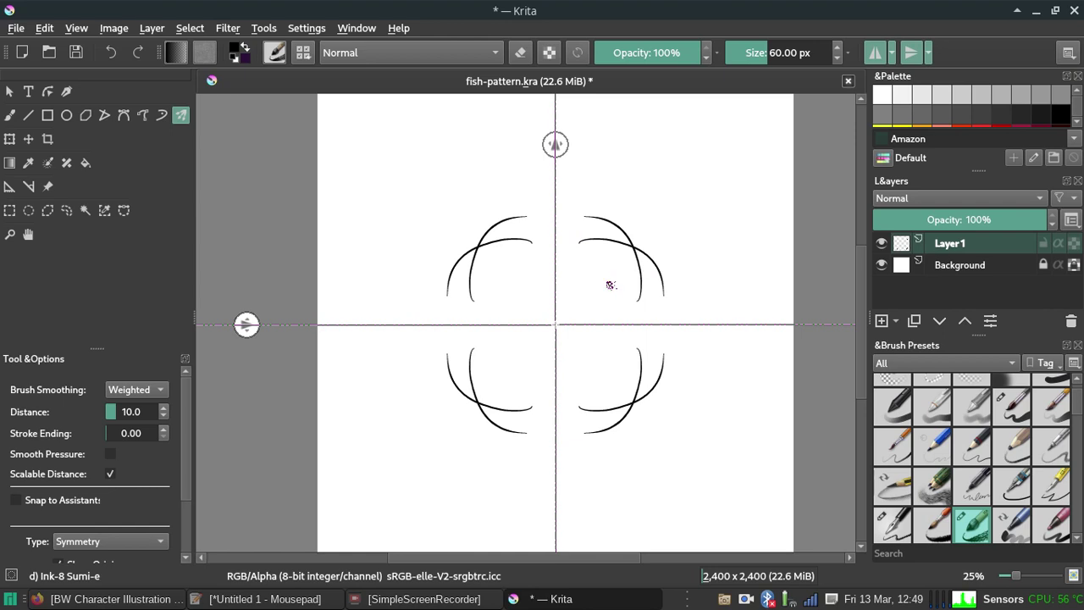
pyautogui.hotkey('ctrl', 'z')
pyautogui.hotkey('ctrl', 'z')
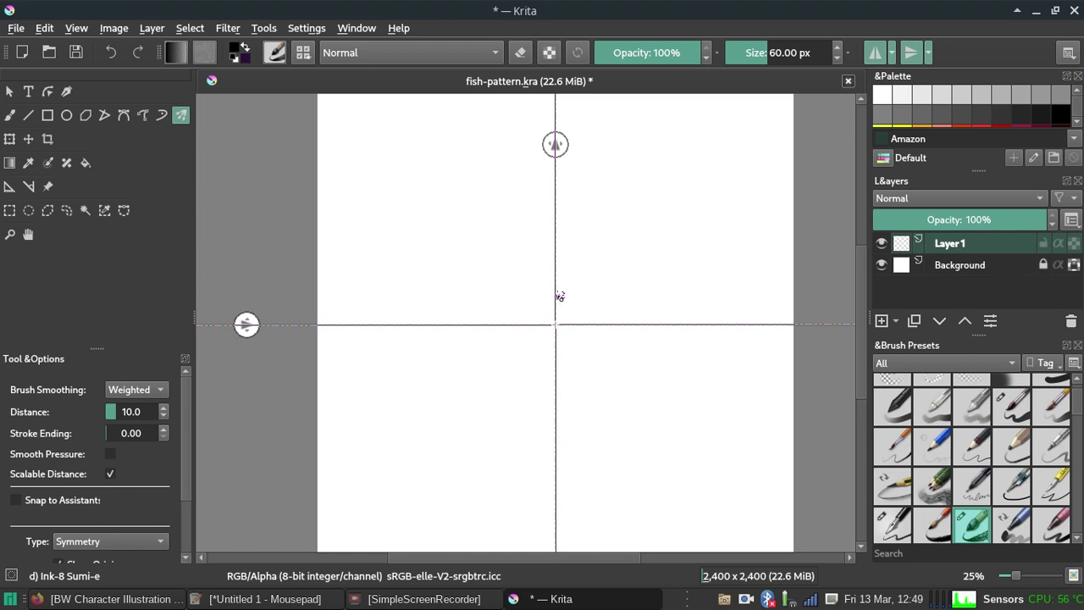
pyautogui.moveTo(560, 292); pyautogui.dragTo(576, 310)
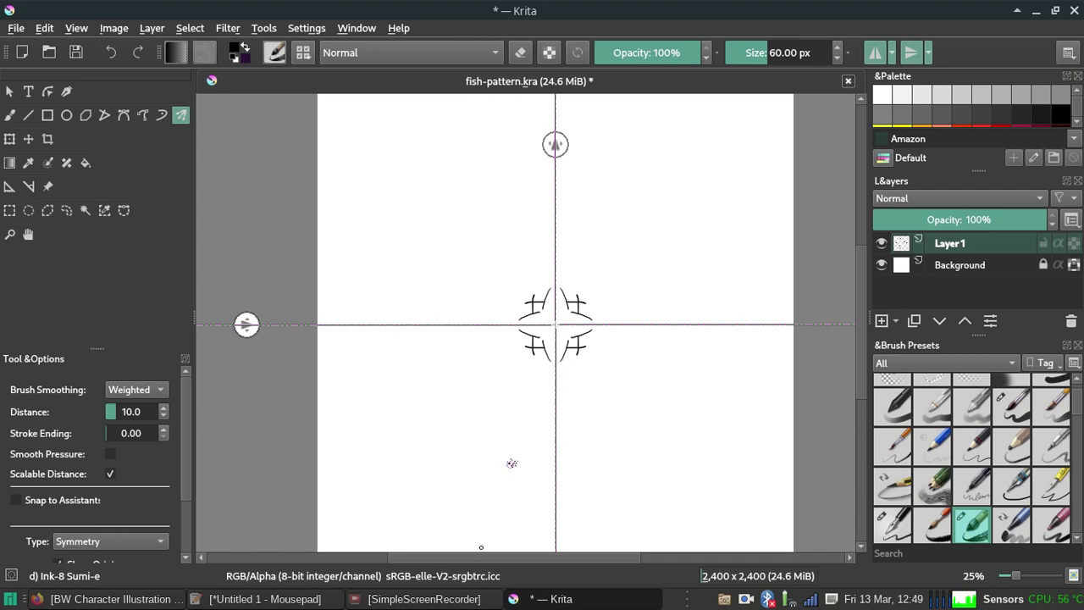
pyautogui.hotkey('ctrl', 'z')
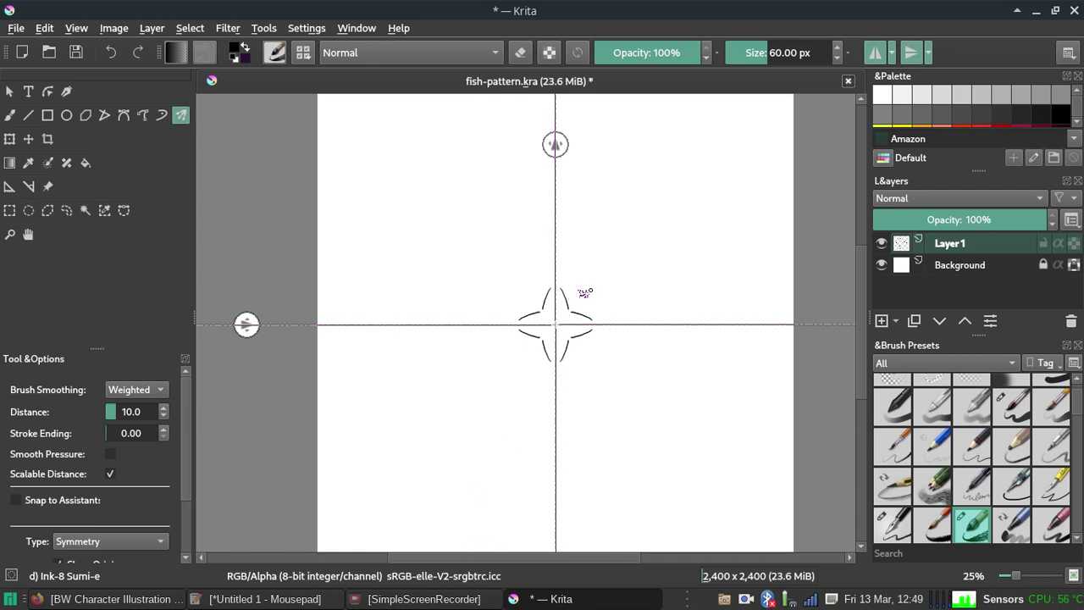
pyautogui.hotkey('ctrl', 'z')
pyautogui.moveTo(564, 308)
pyautogui.mouseDown()
pyautogui.moveTo(595, 290)
pyautogui.moveTo(591, 314)
pyautogui.moveTo(575, 291)
pyautogui.mouseUp()
pyautogui.hotkey('ctrl', 'z')
pyautogui.hotkey('ctrl', 'z')
pyautogui.hotkey('ctrl', 'z')
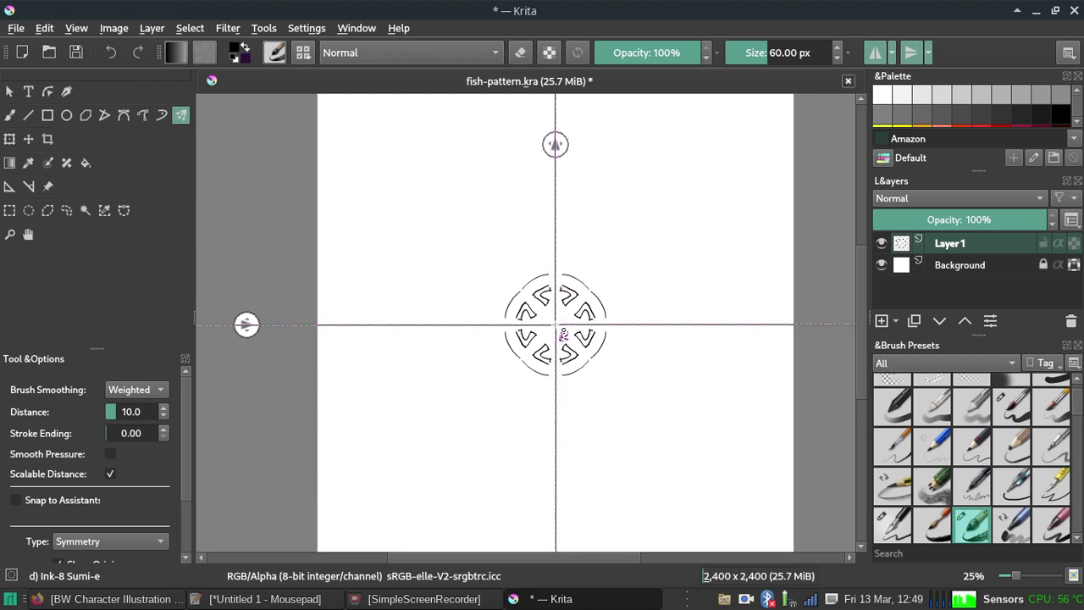
pyautogui.moveTo(564, 314); pyautogui.dragTo(558, 321)
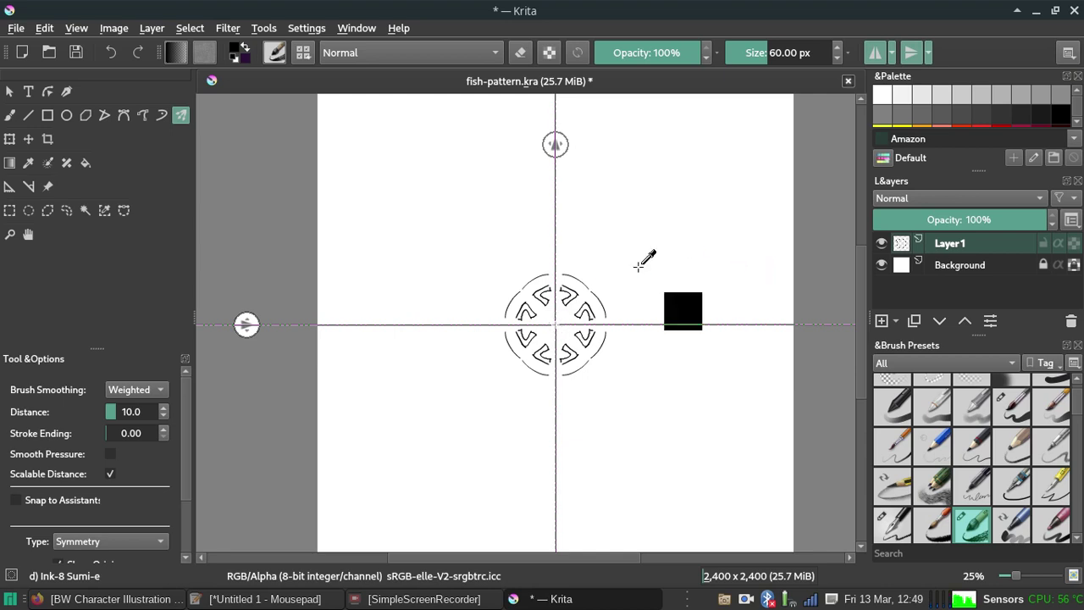
pyautogui.hotkey('ctrl', 'z')
pyautogui.hotkey('ctrl', 'z')
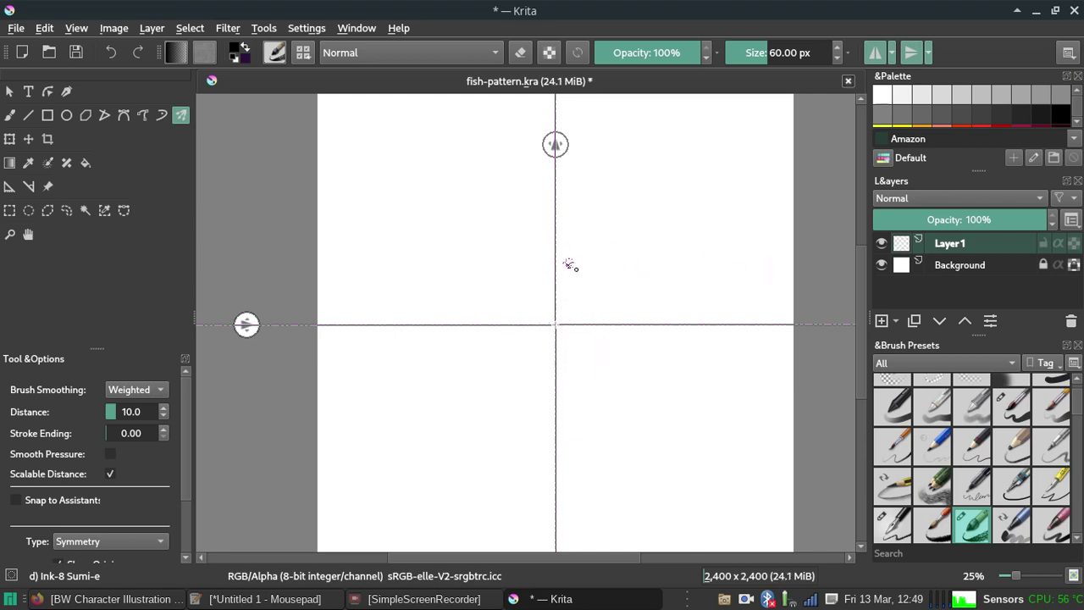
pyautogui.moveTo(594, 250); pyautogui.dragTo(595, 267)
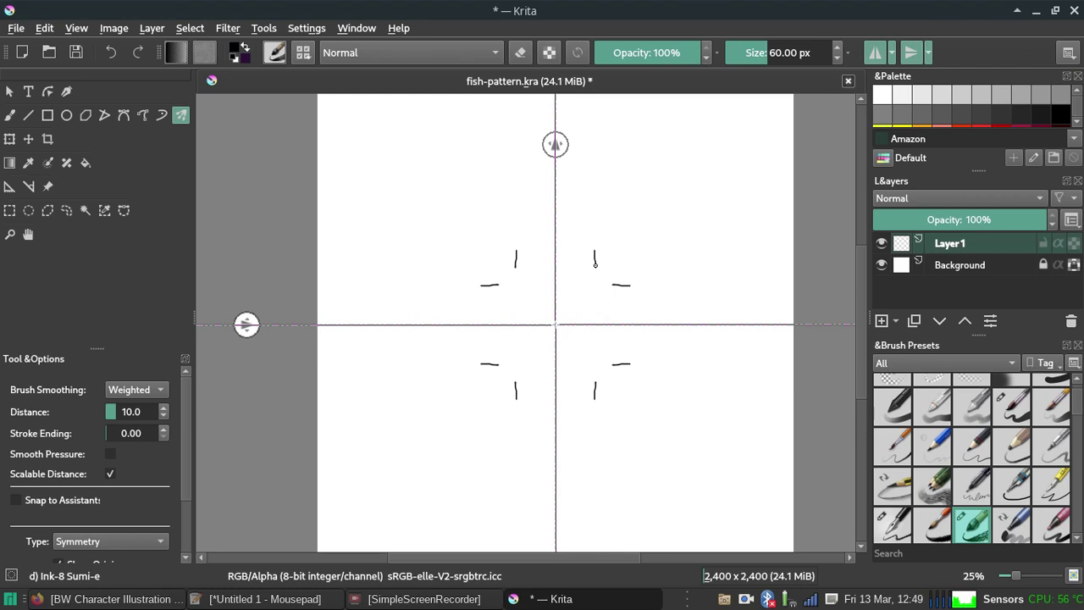
pyautogui.moveTo(594, 248); pyautogui.dragTo(632, 248)
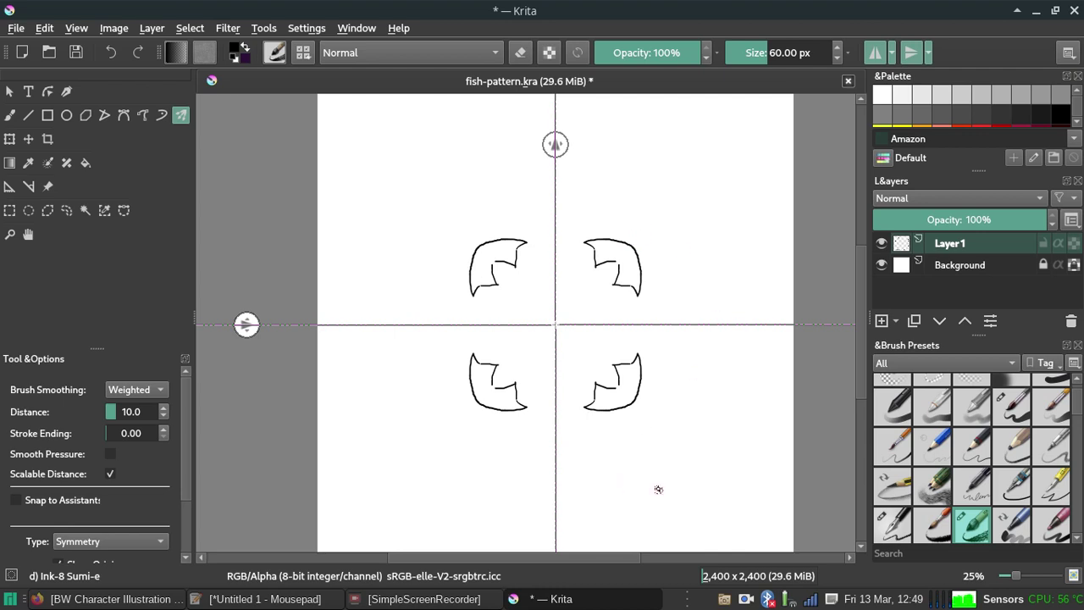
pyautogui.hotkey('ctrl', 'z')
pyautogui.hotkey('ctrl', 'z')
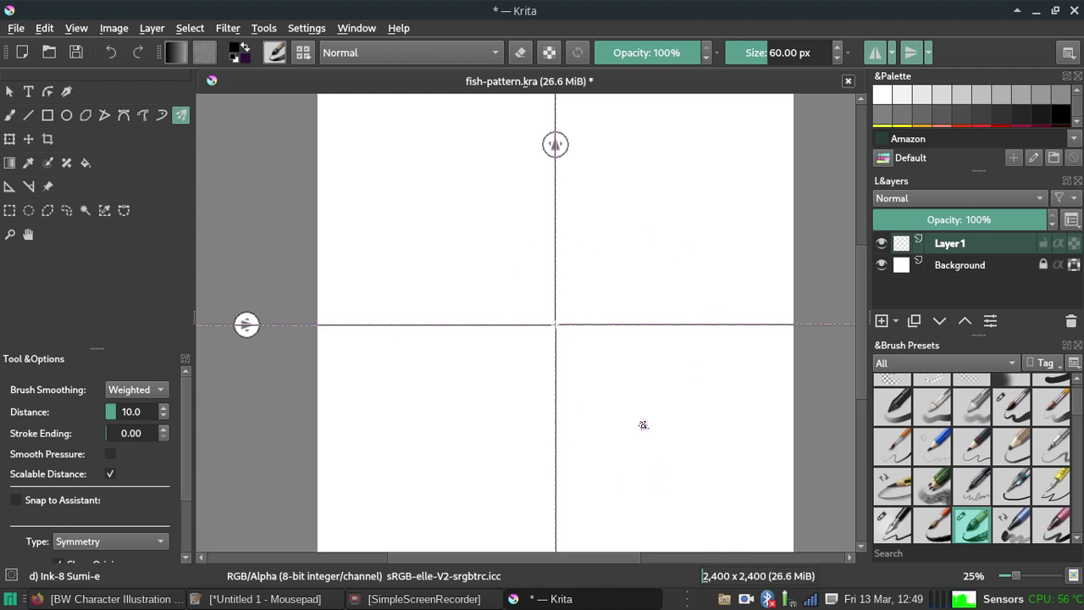
# Set brush smoothing to Stabilizer, pick the Freehand Brush, and undo a mirrored test zigzag.
pyautogui.click(133, 393)
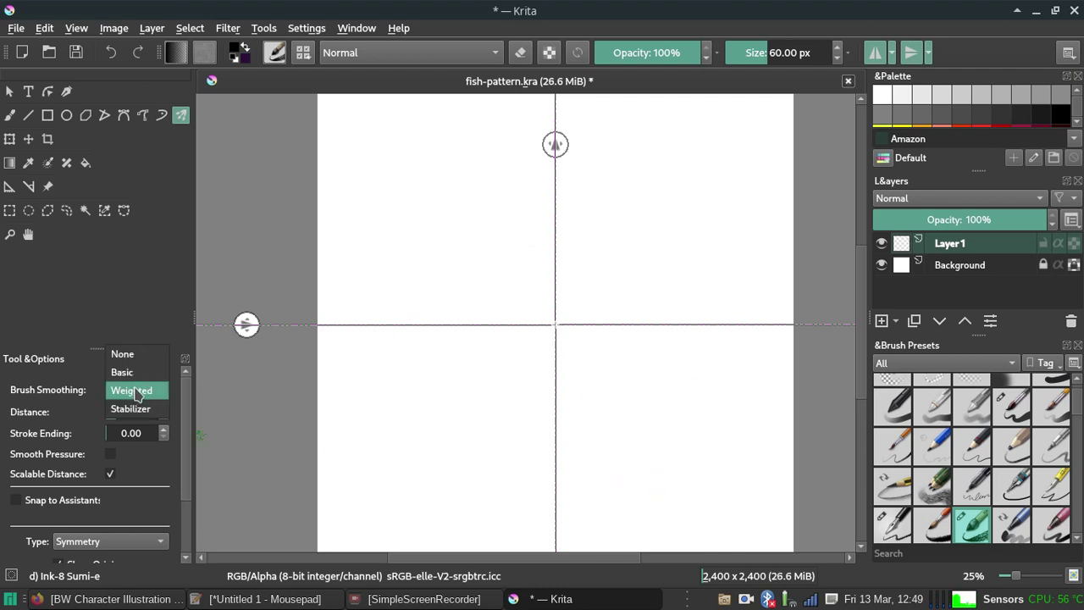
pyautogui.click(136, 409)
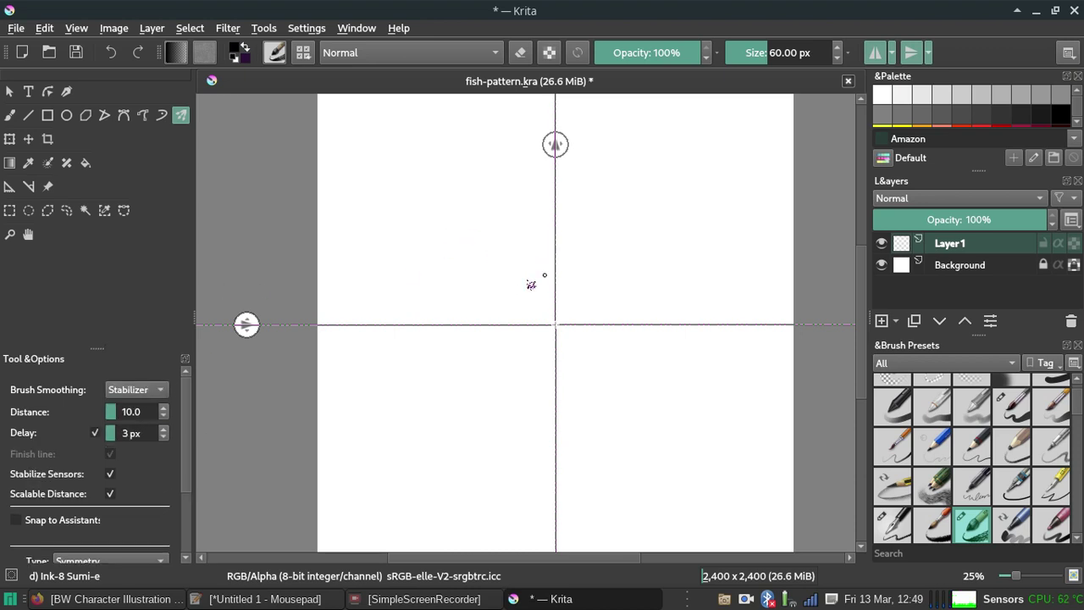
pyautogui.click(9, 115)
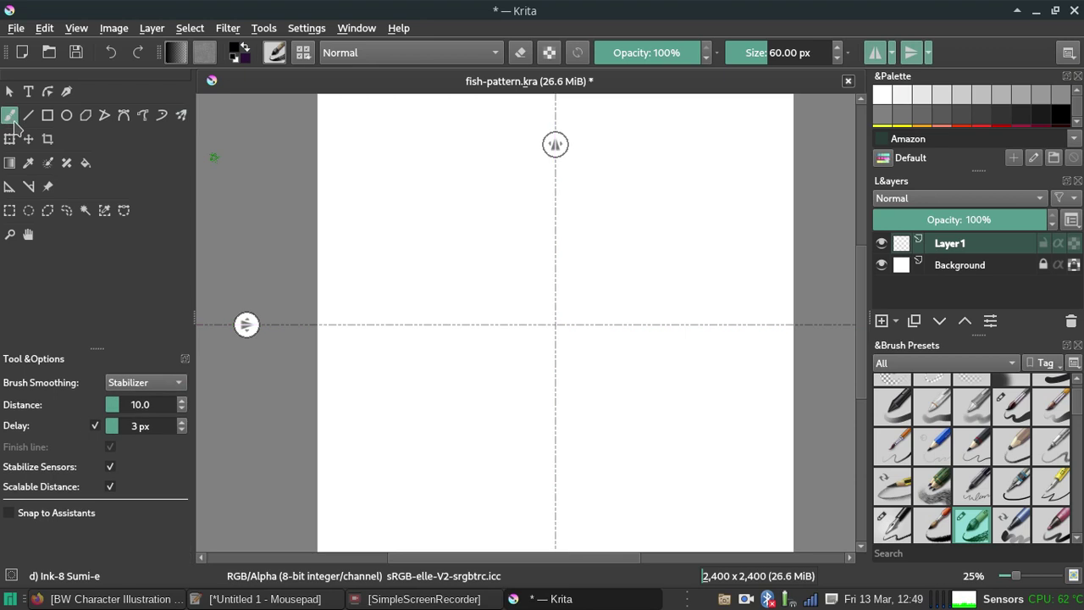
pyautogui.moveTo(567, 254); pyautogui.dragTo(620, 261)
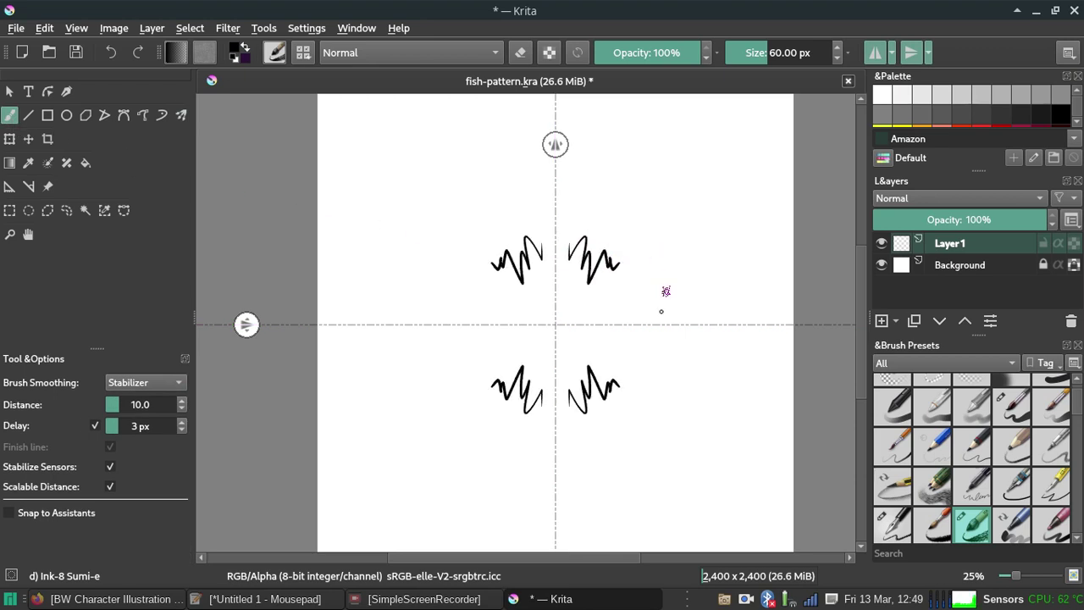
pyautogui.hotkey('ctrl', 'z')
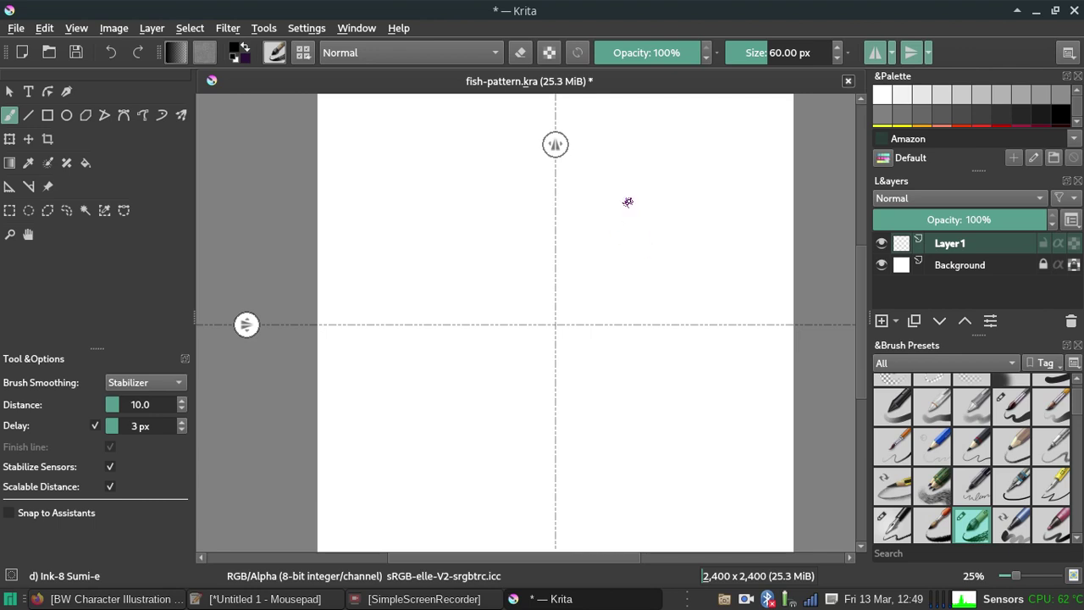
# Draw the curved mirrored shrimp bodies and their tails, redrawing the tail stroke several times.
pyautogui.moveTo(629, 205)
pyautogui.mouseDown()
pyautogui.moveTo(606, 235)
pyautogui.moveTo(643, 221)
pyautogui.moveTo(631, 202)
pyautogui.moveTo(710, 220)
pyautogui.moveTo(708, 175)
pyautogui.moveTo(720, 182)
pyautogui.moveTo(707, 149)
pyautogui.moveTo(726, 150)
pyautogui.moveTo(722, 182)
pyautogui.mouseUp()
pyautogui.hotkey('ctrl', 'z')
pyautogui.hotkey('ctrl', 'z')
pyautogui.hotkey('ctrl', 'z')
pyautogui.hotkey('ctrl', 'z')
pyautogui.hotkey('ctrl', 'z')
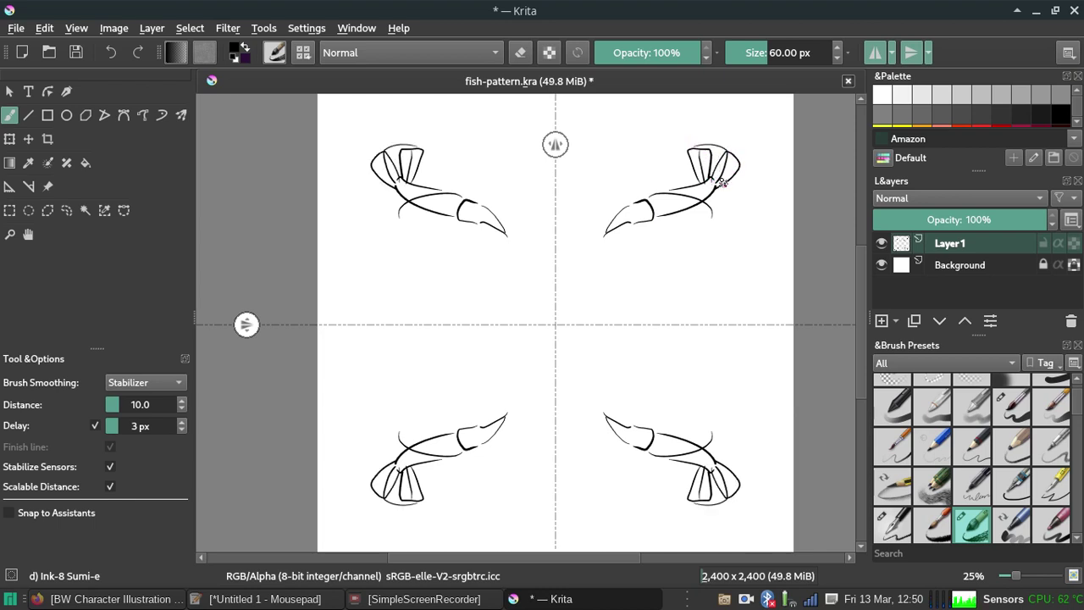
pyautogui.moveTo(620, 220)
pyautogui.mouseDown()
pyautogui.moveTo(587, 254)
pyautogui.moveTo(574, 227)
pyautogui.moveTo(594, 265)
pyautogui.mouseUp()
pyautogui.hotkey('ctrl', 'z')
pyautogui.moveTo(615, 225); pyautogui.dragTo(581, 274)
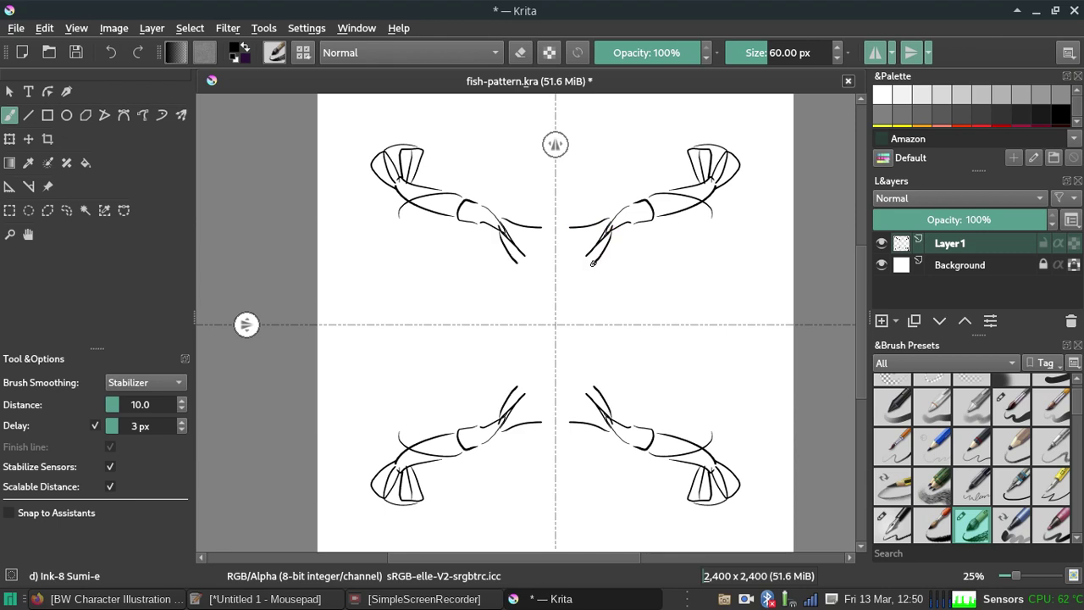
pyautogui.hotkey('ctrl', 'z')
pyautogui.moveTo(612, 227); pyautogui.dragTo(580, 277)
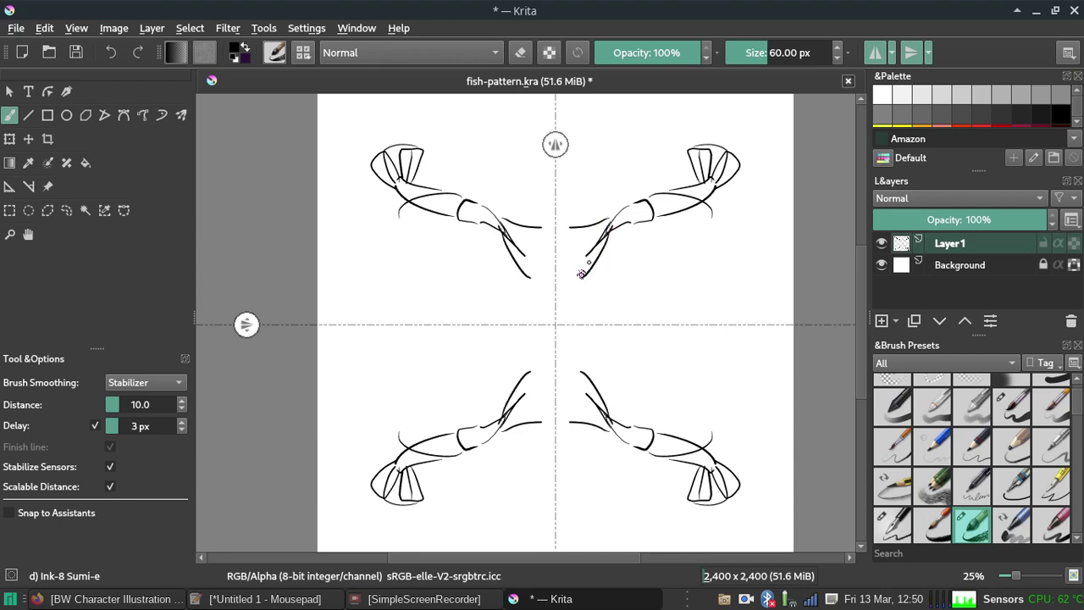
pyautogui.moveTo(613, 225); pyautogui.dragTo(664, 237)
pyautogui.hotkey('ctrl', 'z')
pyautogui.hotkey('ctrl', 'z')
pyautogui.hotkey('ctrl', 'z')
pyautogui.hotkey('ctrl', 'z')
pyautogui.hotkey('ctrl', 'z')
pyautogui.hotkey('ctrl', 'z')
# Add segment bands across the shrimp bodies, trying and undoing a short leg stroke.
pyautogui.moveTo(693, 179)
pyautogui.mouseDown()
pyautogui.moveTo(702, 200)
pyautogui.moveTo(714, 197)
pyautogui.moveTo(662, 203)
pyautogui.moveTo(636, 227)
pyautogui.mouseUp()
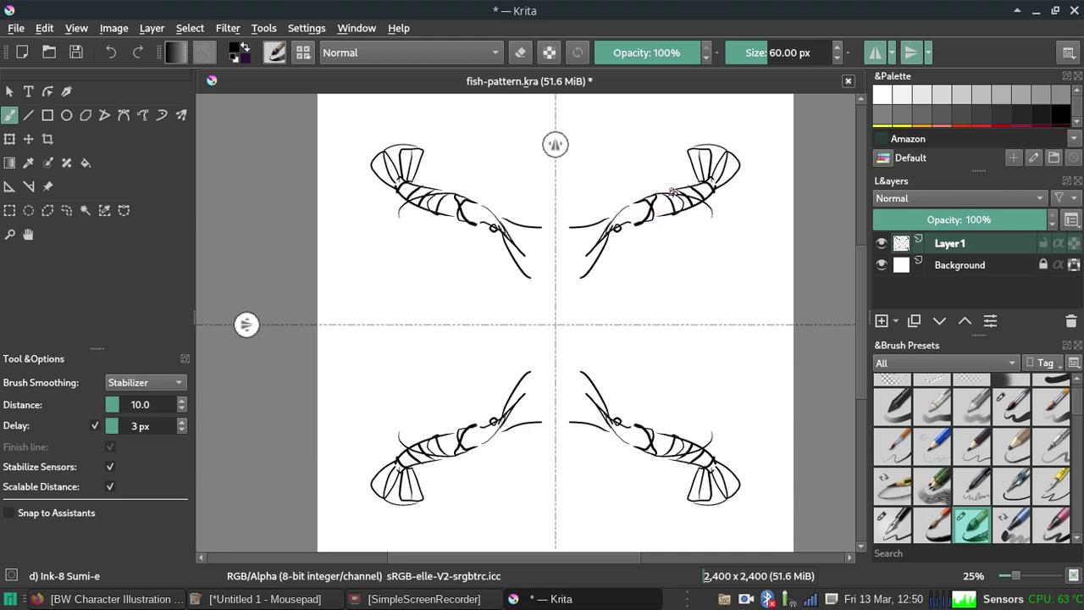
pyautogui.moveTo(641, 224)
pyautogui.mouseDown()
pyautogui.moveTo(658, 239)
pyautogui.moveTo(705, 217)
pyautogui.moveTo(681, 216)
pyautogui.moveTo(690, 244)
pyautogui.moveTo(674, 229)
pyautogui.moveTo(696, 233)
pyautogui.moveTo(673, 226)
pyautogui.mouseUp()
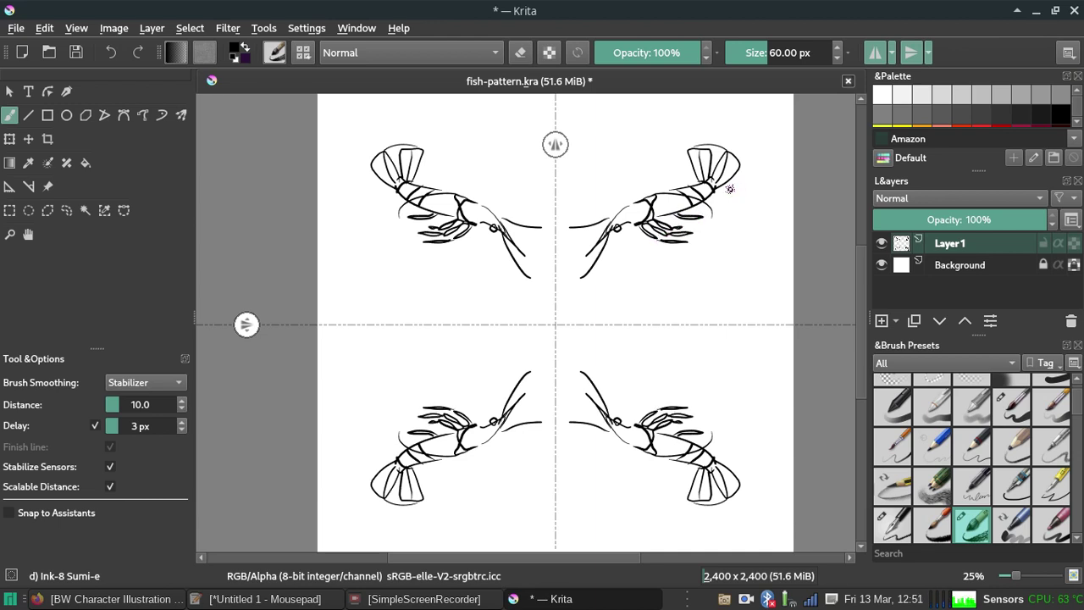
pyautogui.hotkey('ctrl', 'z')
pyautogui.hotkey('ctrl', 'z')
# Add mirrored leg strokes under the shrimp bodies and near their heads.
pyautogui.hotkey('ctrl', 'z')
pyautogui.hotkey('ctrl', 'z')
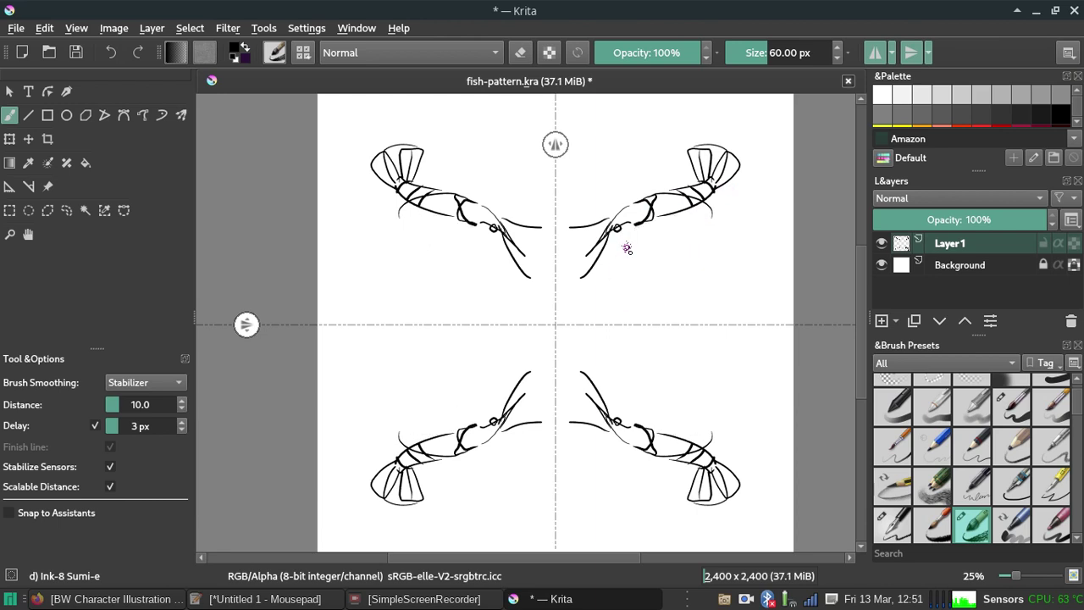
pyautogui.moveTo(641, 220)
pyautogui.mouseDown()
pyautogui.moveTo(623, 240)
pyautogui.moveTo(637, 222)
pyautogui.moveTo(629, 262)
pyautogui.mouseUp()
pyautogui.hotkey('ctrl', 'z')
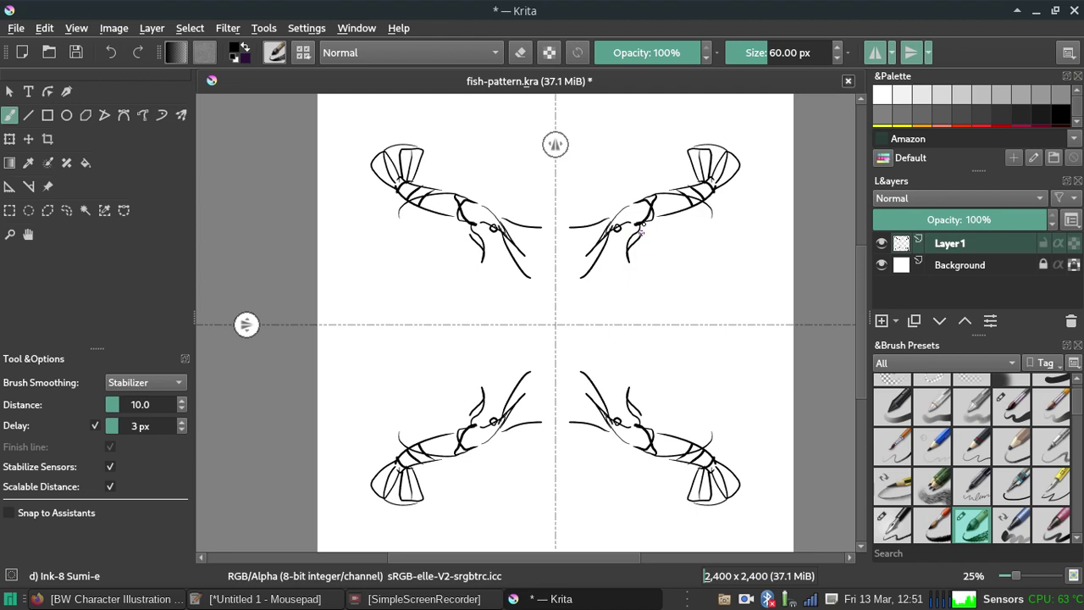
pyautogui.moveTo(650, 219)
pyautogui.mouseDown()
pyautogui.moveTo(657, 273)
pyautogui.moveTo(652, 220)
pyautogui.moveTo(667, 249)
pyautogui.moveTo(664, 209)
pyautogui.moveTo(689, 218)
pyautogui.moveTo(703, 197)
pyautogui.mouseUp()
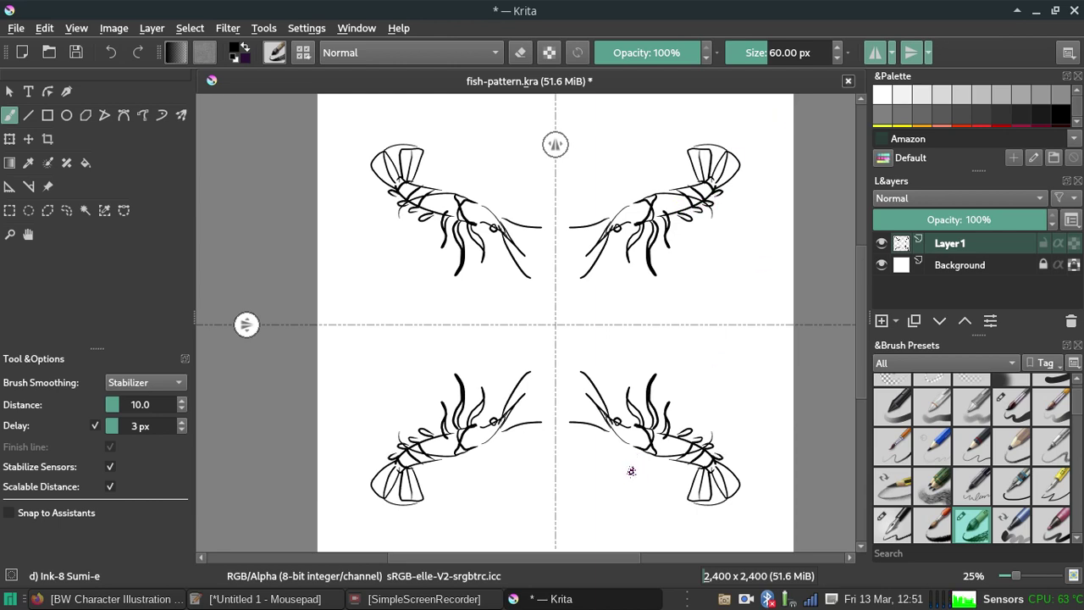
# Try a star and curved bracket shapes at the canvas centre, undoing both.
pyautogui.moveTo(558, 283)
pyautogui.mouseDown()
pyautogui.moveTo(570, 301)
pyautogui.moveTo(598, 298)
pyautogui.moveTo(583, 317)
pyautogui.mouseUp()
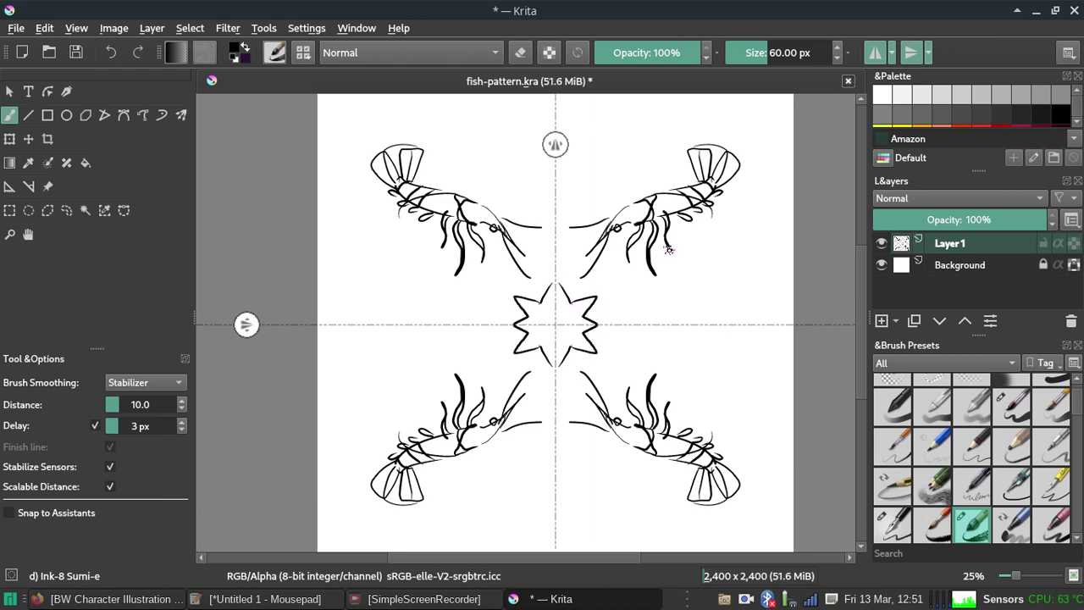
pyautogui.hotkey('ctrl', 'z')
pyautogui.hotkey('ctrl', 'z')
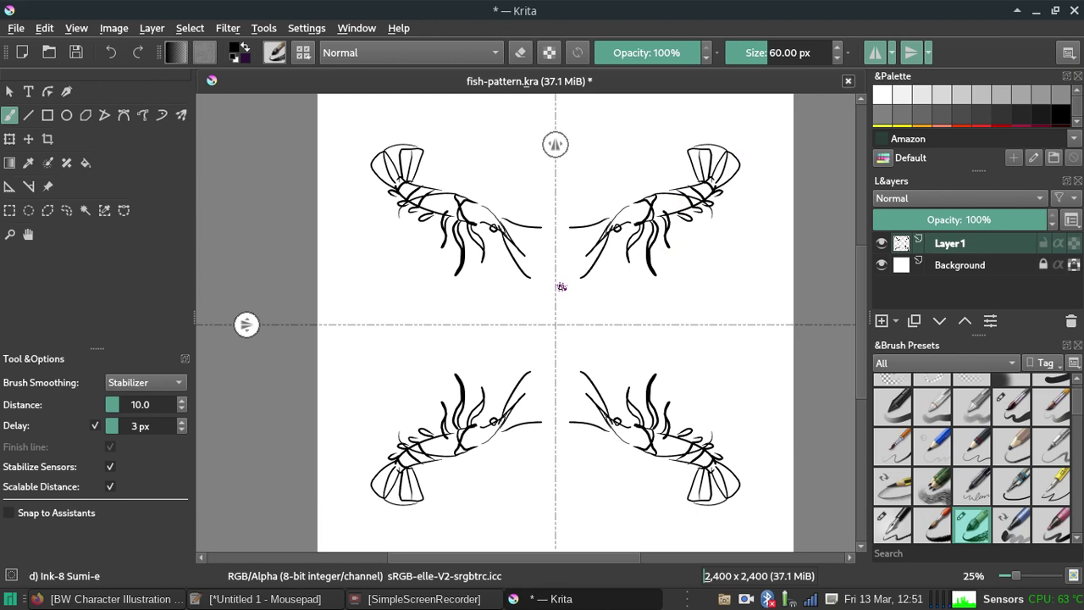
pyautogui.moveTo(563, 311)
pyautogui.mouseDown()
pyautogui.moveTo(608, 303)
pyautogui.moveTo(573, 313)
pyautogui.mouseUp()
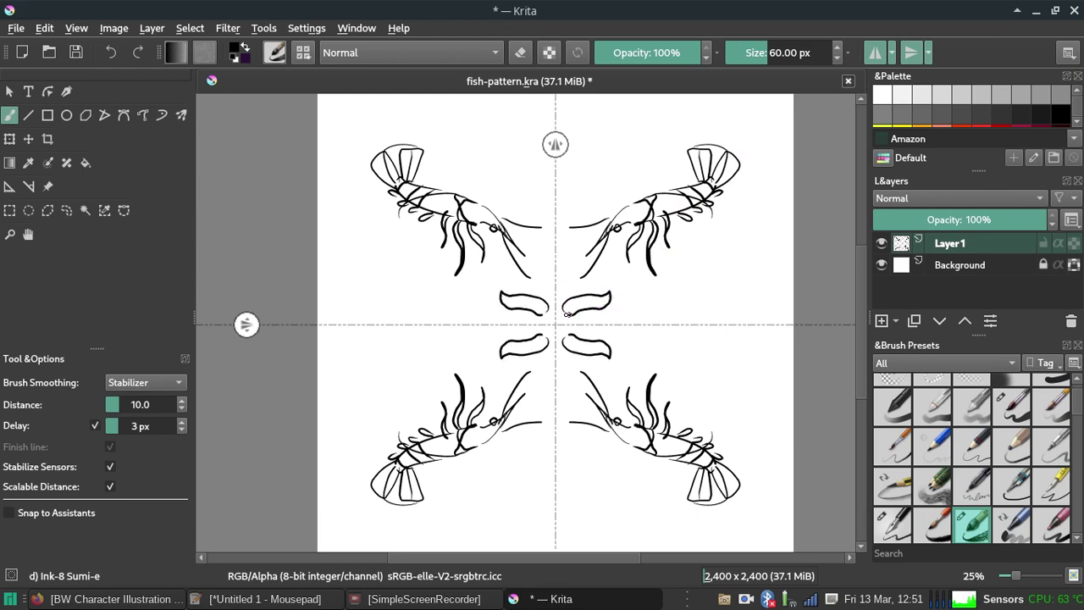
pyautogui.hotkey('ctrl', 'z')
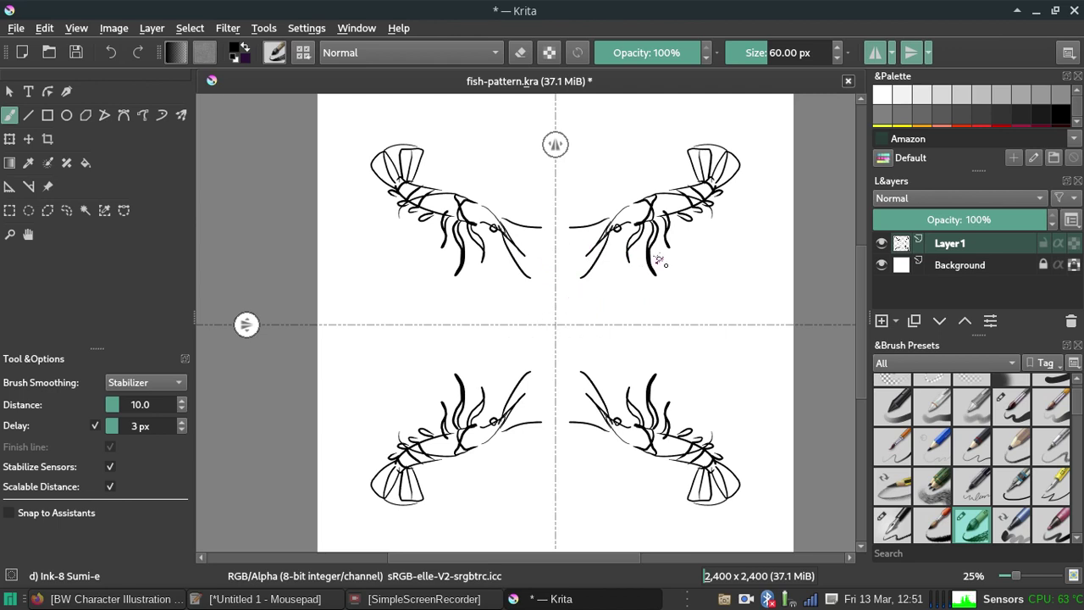
# After a few undone trial strokes beside the shrimp, draw the angelfish's top fin outline.
pyautogui.moveTo(692, 275); pyautogui.dragTo(740, 242)
pyautogui.hotkey('ctrl', 'z')
pyautogui.moveTo(689, 267); pyautogui.dragTo(729, 210)
pyautogui.hotkey('ctrl', 'z')
pyautogui.moveTo(687, 265)
pyautogui.mouseDown()
pyautogui.moveTo(745, 222)
pyautogui.moveTo(744, 261)
pyautogui.moveTo(758, 256)
pyautogui.moveTo(755, 292)
pyautogui.moveTo(742, 289)
pyautogui.moveTo(739, 311)
pyautogui.mouseUp()
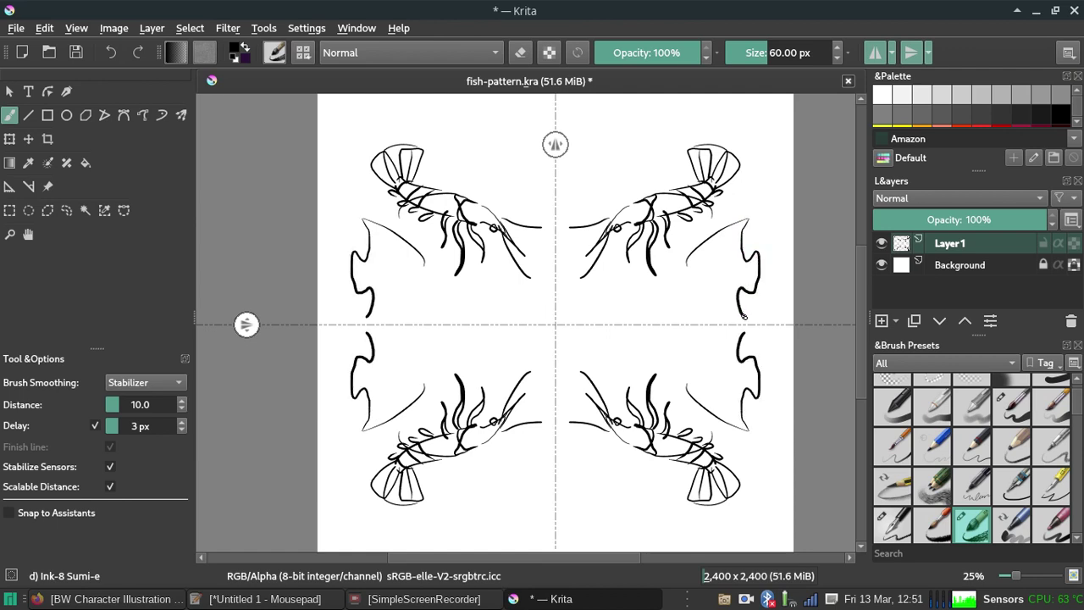
# Draw the angelfish lower body curves, then their eyes and mouths.
pyautogui.moveTo(683, 269)
pyautogui.mouseDown()
pyautogui.moveTo(671, 283)
pyautogui.moveTo(737, 314)
pyautogui.mouseUp()
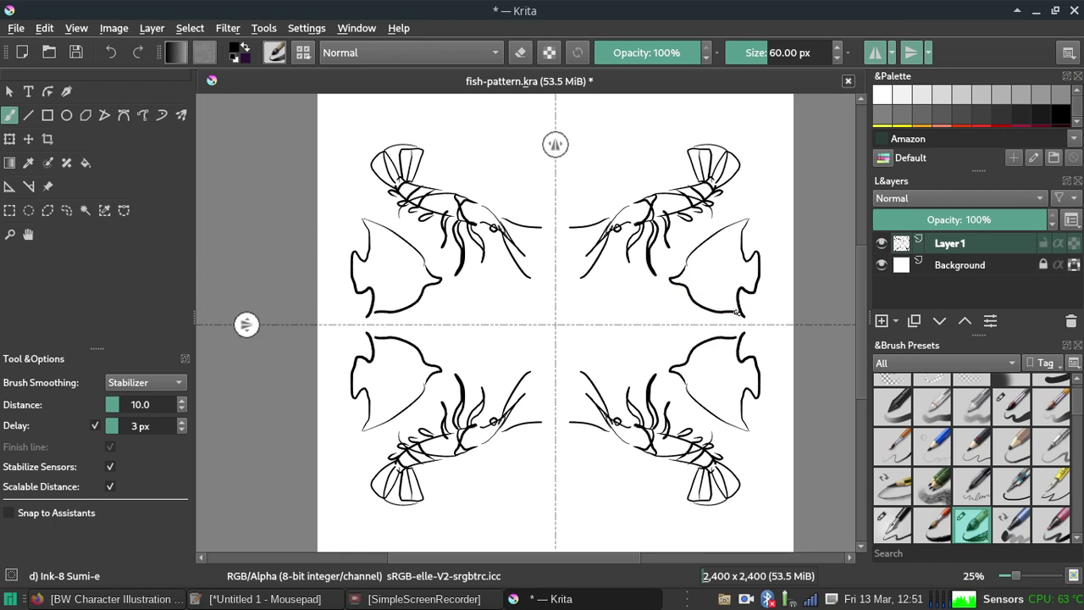
pyautogui.moveTo(691, 271); pyautogui.dragTo(690, 269)
pyautogui.hotkey('ctrl', 'z')
pyautogui.click(692, 271)
pyautogui.moveTo(671, 282)
pyautogui.mouseDown()
pyautogui.moveTo(687, 293)
pyautogui.moveTo(721, 267)
pyautogui.moveTo(708, 283)
pyautogui.moveTo(721, 285)
pyautogui.mouseUp()
pyautogui.hotkey('ctrl', 'z')
pyautogui.hotkey('ctrl', 'z')
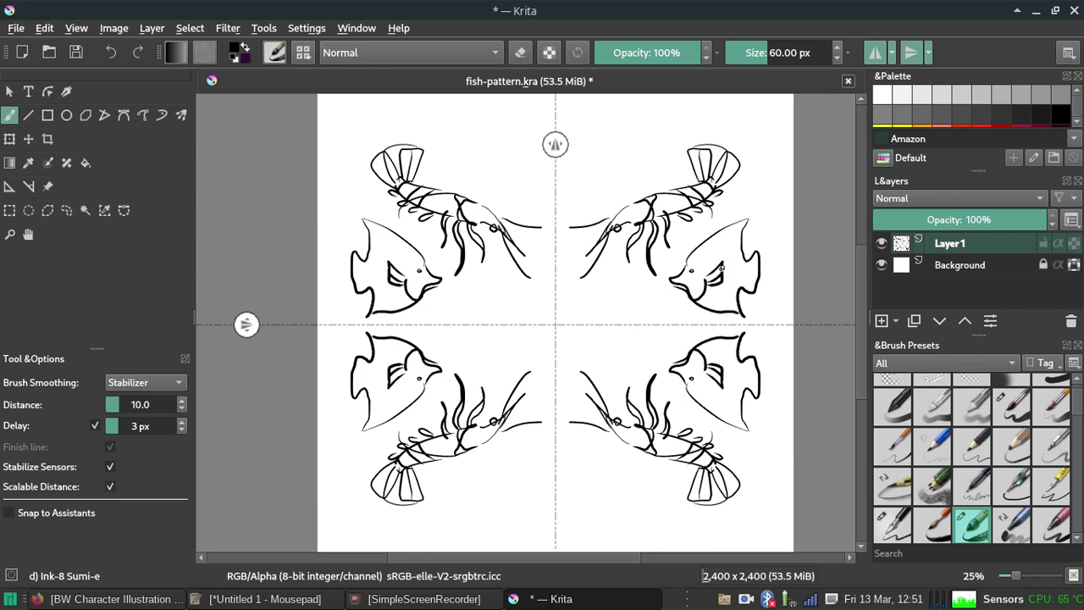
# Add the angelfish upper outlines, extended top fin tips and long trailing fin streamers.
pyautogui.moveTo(695, 248); pyautogui.dragTo(745, 240)
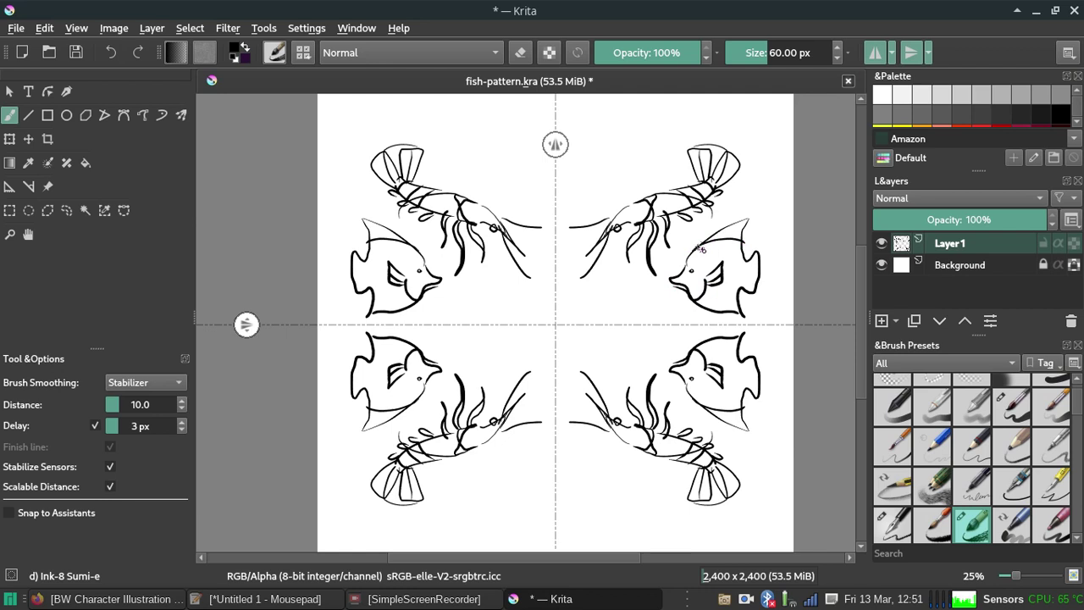
pyautogui.moveTo(706, 304); pyautogui.dragTo(733, 296)
pyautogui.hotkey('ctrl', 'z')
pyautogui.moveTo(727, 237)
pyautogui.mouseDown()
pyautogui.moveTo(744, 220)
pyautogui.moveTo(778, 221)
pyautogui.mouseUp()
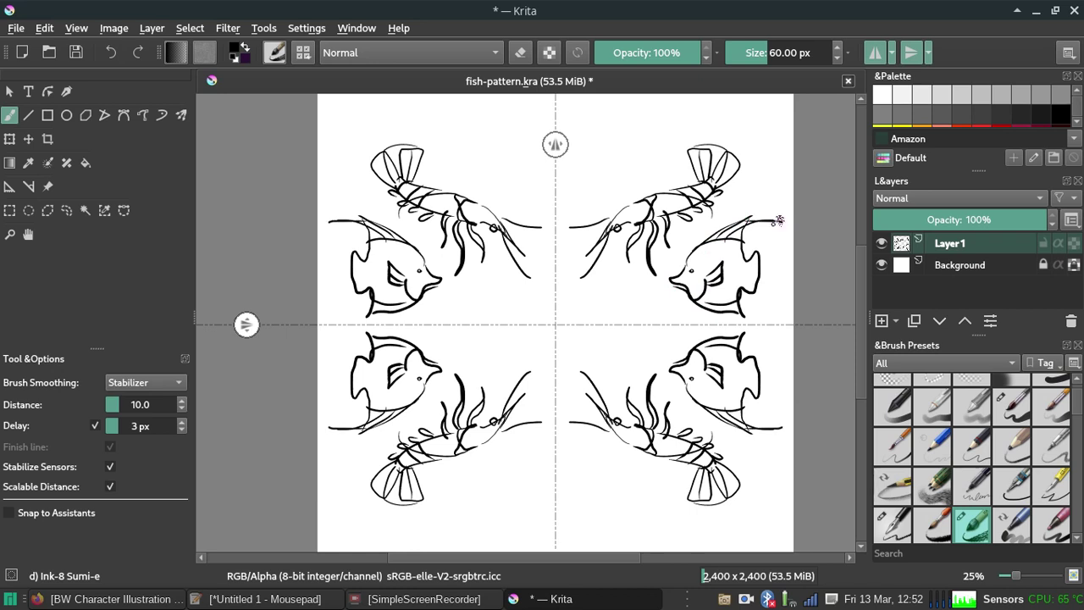
pyautogui.moveTo(747, 265)
pyautogui.mouseDown()
pyautogui.moveTo(761, 260)
pyautogui.moveTo(754, 288)
pyautogui.mouseUp()
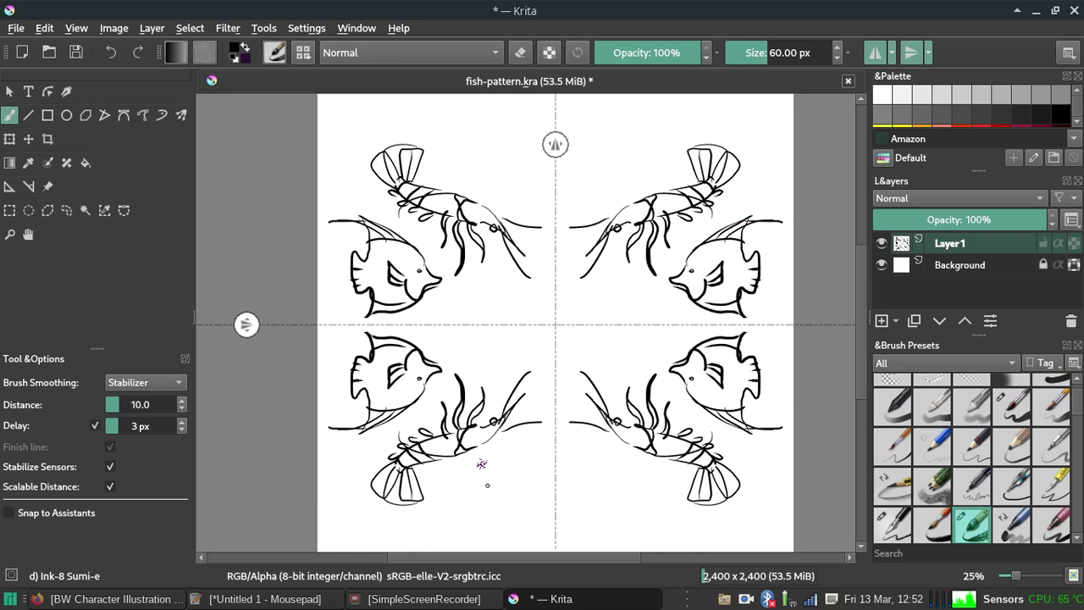
# Rename Layer 1 to 'Sketch', then add short mirrored arcs around the canvas centre.
pyautogui.doubleClick(949, 245)
pyautogui.write('Sketch')
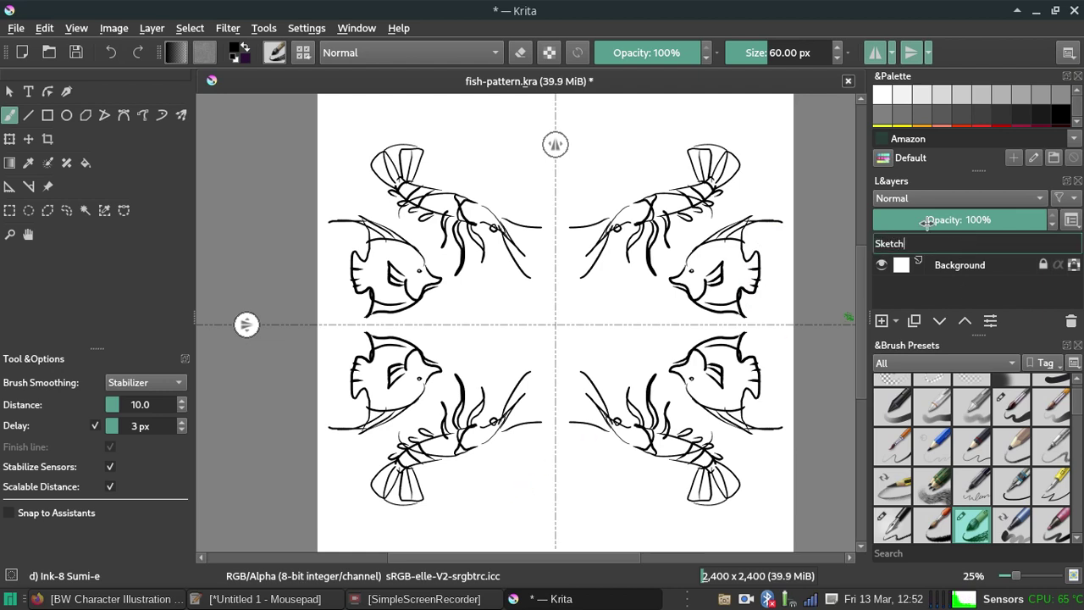
pyautogui.press('Return')
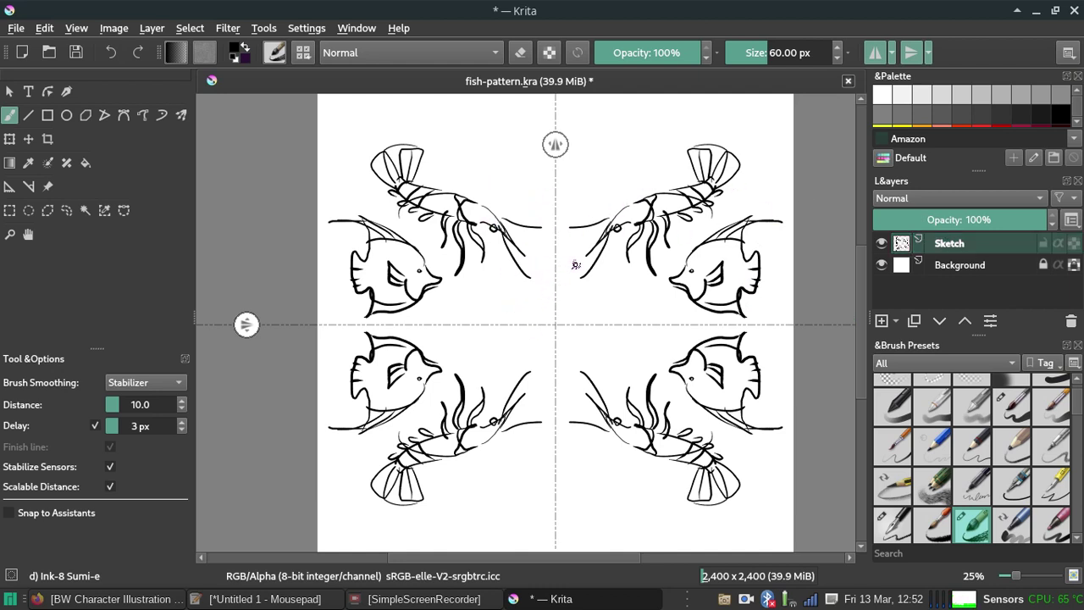
pyautogui.moveTo(575, 310); pyautogui.dragTo(602, 299)
pyautogui.hotkey('ctrl', 'z')
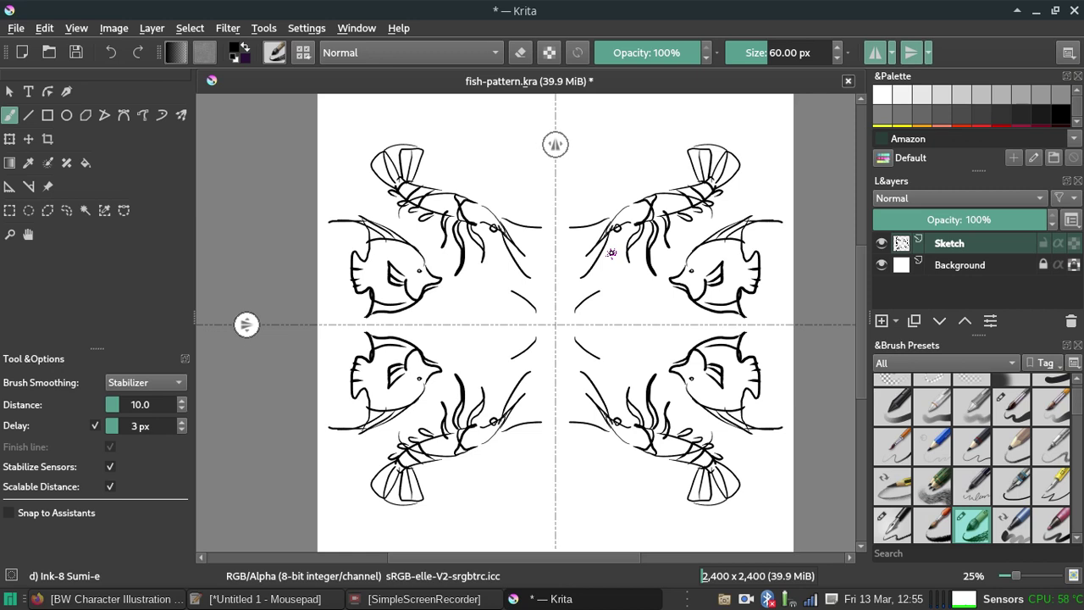
# Replace the Mousepad note with 'Sorry for the pause I had to do some tech support.'.
pyautogui.click(314, 601)
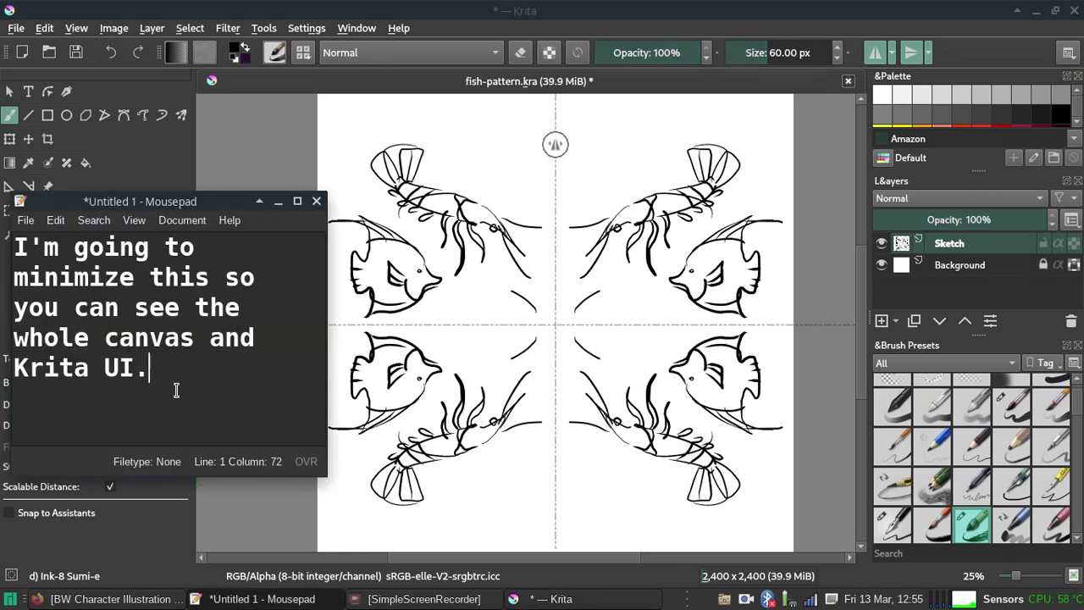
pyautogui.moveTo(176, 390); pyautogui.dragTo(13, 308)
pyautogui.moveTo(170, 373); pyautogui.dragTo(60, 307)
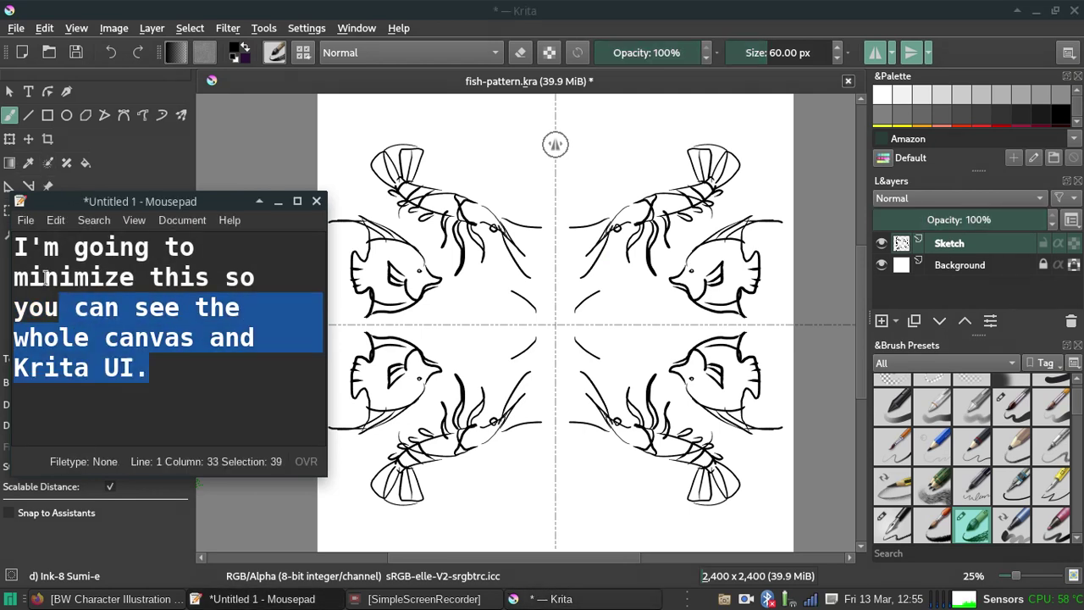
pyautogui.keyDown('shift'); pyautogui.click(11, 235); pyautogui.keyUp('shift')
pyautogui.press('BackSpace')
pyautogui.write('S')
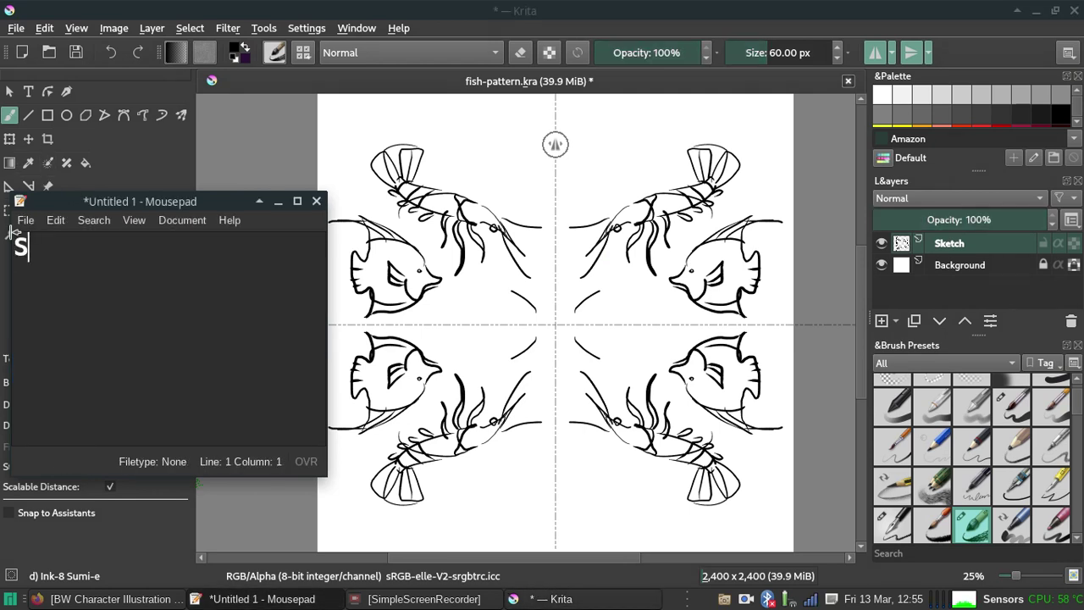
pyautogui.write('orry for the pai')
pyautogui.press('BackSpace')
pyautogui.write('use I had to ')
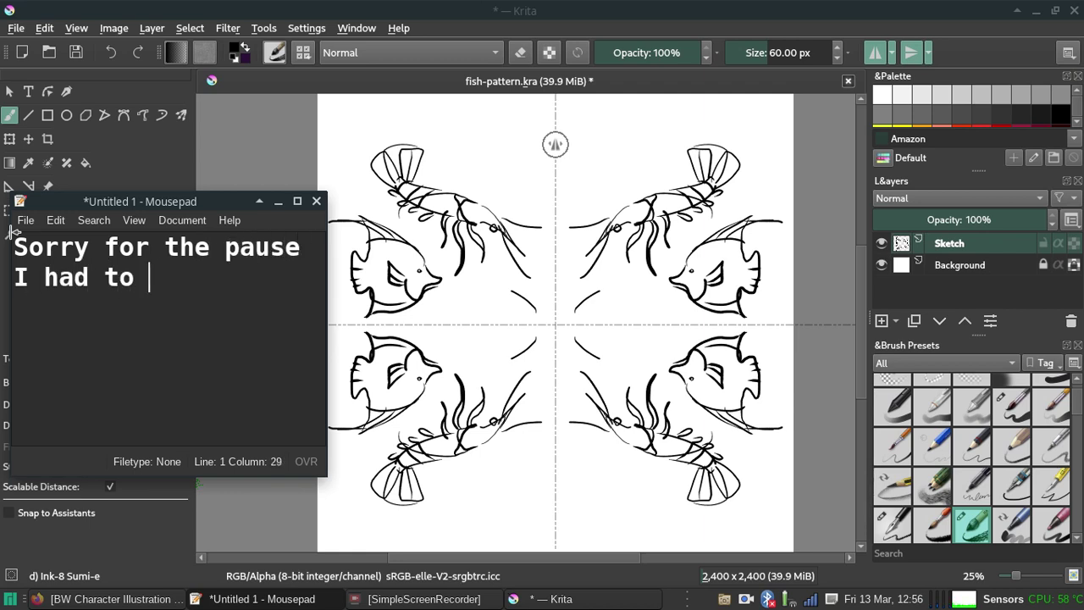
pyautogui.write('do ')
pyautogui.write('some tech su')
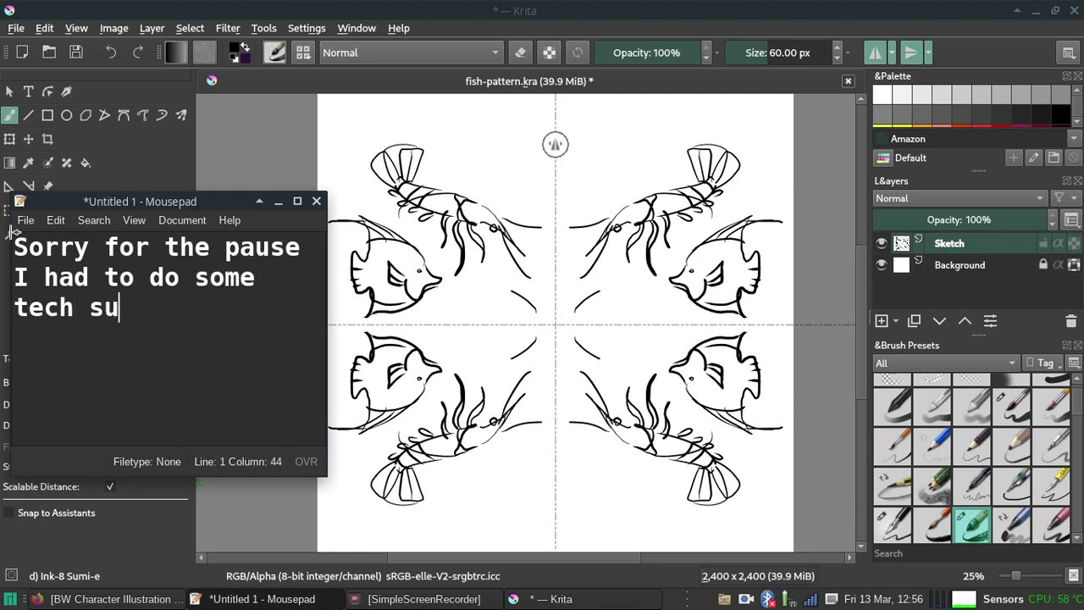
pyautogui.write('pport.')
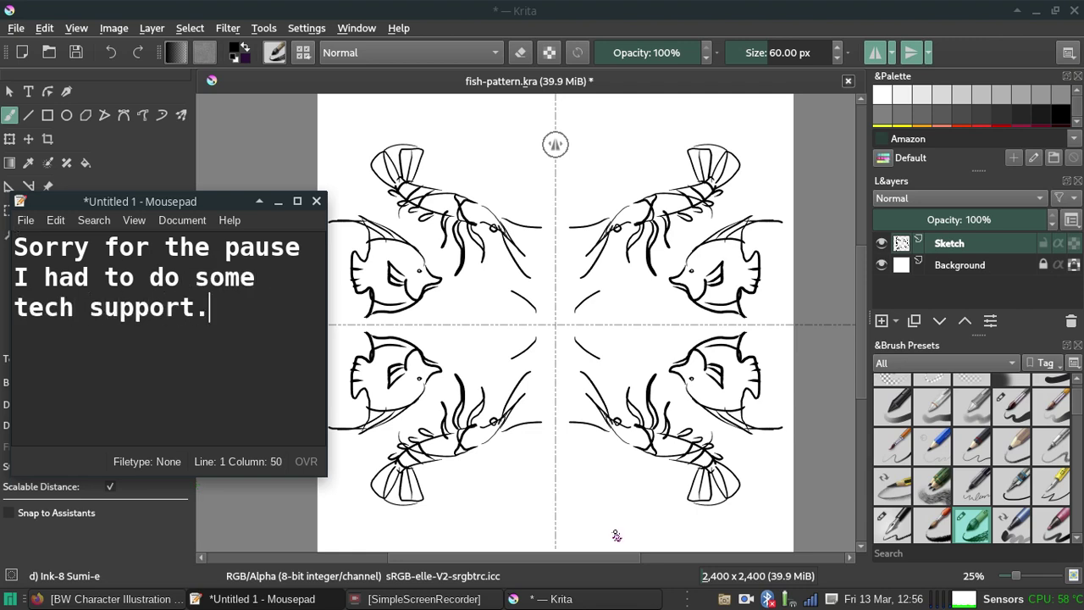
# Delete the apology text so the note is empty, and minimize Mousepad.
pyautogui.moveTo(234, 310); pyautogui.dragTo(7, 242)
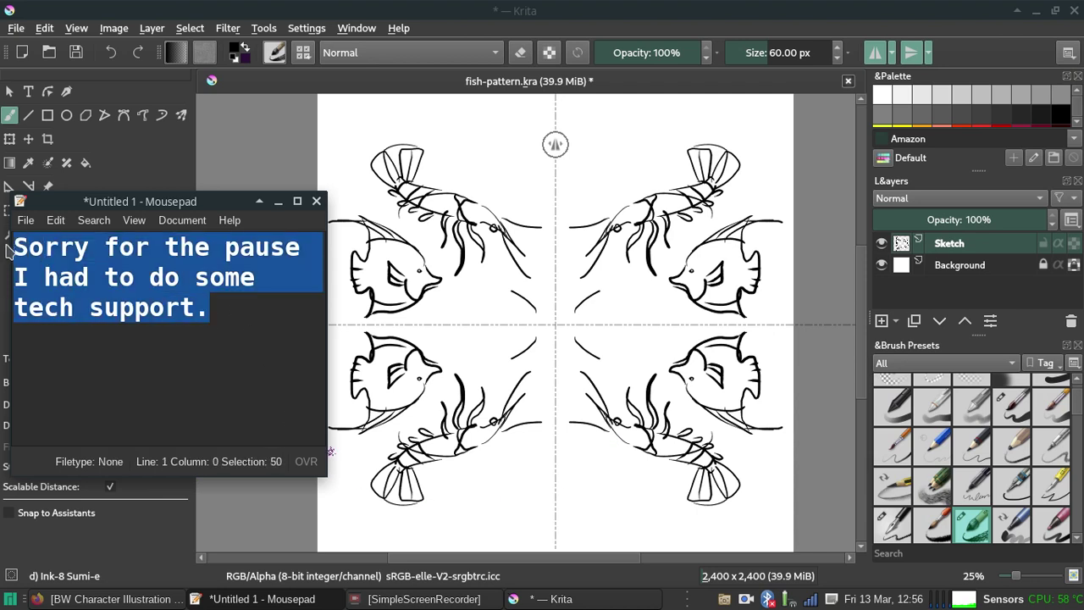
pyautogui.press('BackSpace')
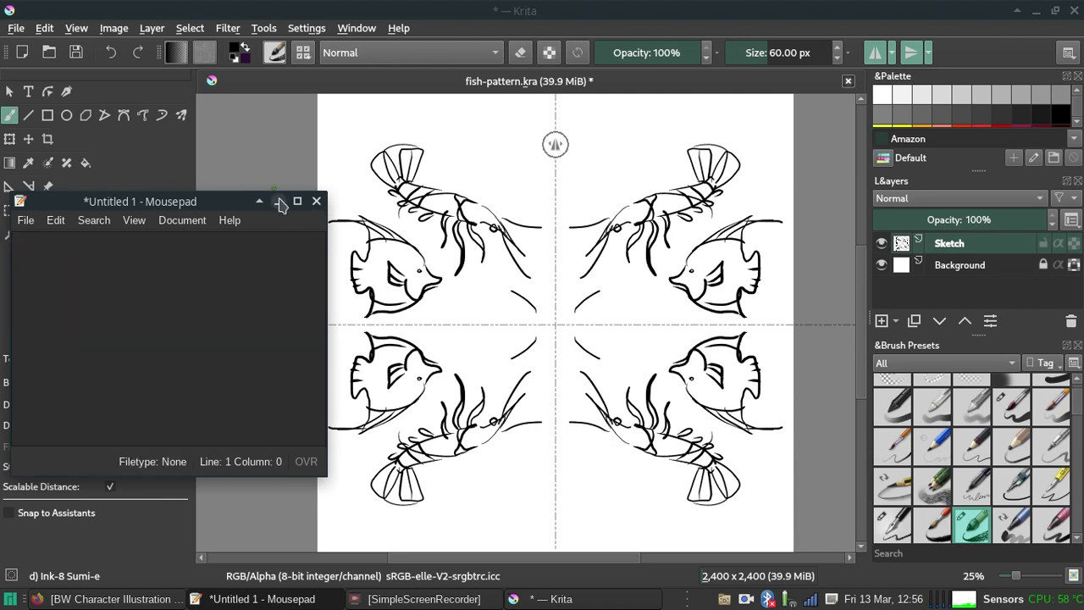
pyautogui.click(278, 202)
# Sketch a small mirrored centre fish and the oval fish bodies above and below, retrying strokes.
pyautogui.moveTo(576, 310)
pyautogui.mouseDown()
pyautogui.moveTo(620, 288)
pyautogui.moveTo(590, 294)
pyautogui.mouseUp()
pyautogui.hotkey('ctrl', 'z')
pyautogui.hotkey('ctrl', 'z')
pyautogui.hotkey('ctrl', 'z')
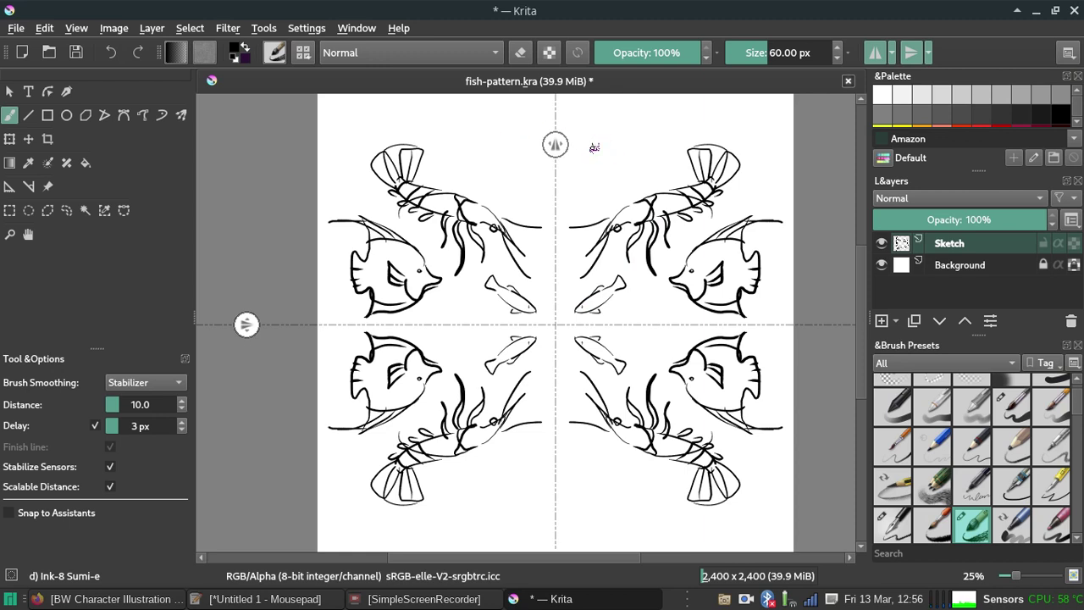
pyautogui.moveTo(588, 152)
pyautogui.mouseDown()
pyautogui.moveTo(626, 124)
pyautogui.moveTo(659, 144)
pyautogui.mouseUp()
pyautogui.hotkey('ctrl', 'z')
pyautogui.hotkey('ctrl', 'z')
pyautogui.moveTo(587, 150)
pyautogui.mouseDown()
pyautogui.moveTo(599, 124)
pyautogui.moveTo(654, 132)
pyautogui.mouseUp()
# Add curved inner lines down the ovals' left sides, redrawing until they look right.
pyautogui.hotkey('ctrl', 'z')
pyautogui.hotkey('ctrl', 'z')
pyautogui.moveTo(586, 144); pyautogui.dragTo(580, 181)
pyautogui.hotkey('ctrl', 'z')
pyautogui.moveTo(586, 142)
pyautogui.mouseDown()
pyautogui.moveTo(593, 185)
pyautogui.moveTo(613, 173)
pyautogui.moveTo(574, 181)
pyautogui.mouseUp()
pyautogui.hotkey('ctrl', 'z')
pyautogui.hotkey('ctrl', 'z')
pyautogui.hotkey('ctrl', 'z')
pyautogui.hotkey('ctrl', 'z')
pyautogui.hotkey('ctrl', 'z')
pyautogui.moveTo(588, 144)
pyautogui.mouseDown()
pyautogui.moveTo(575, 181)
pyautogui.moveTo(605, 188)
pyautogui.moveTo(611, 165)
pyautogui.moveTo(612, 186)
pyautogui.mouseUp()
pyautogui.hotkey('ctrl', 'z')
pyautogui.hotkey('ctrl', 'z')
pyautogui.hotkey('ctrl', 'z')
pyautogui.hotkey('ctrl', 'z')
pyautogui.hotkey('ctrl', 'z')
pyautogui.hotkey('ctrl', 'z')
# Try an eye mark and curves along the top of the top-right fish.
pyautogui.hotkey('ctrl', 'z')
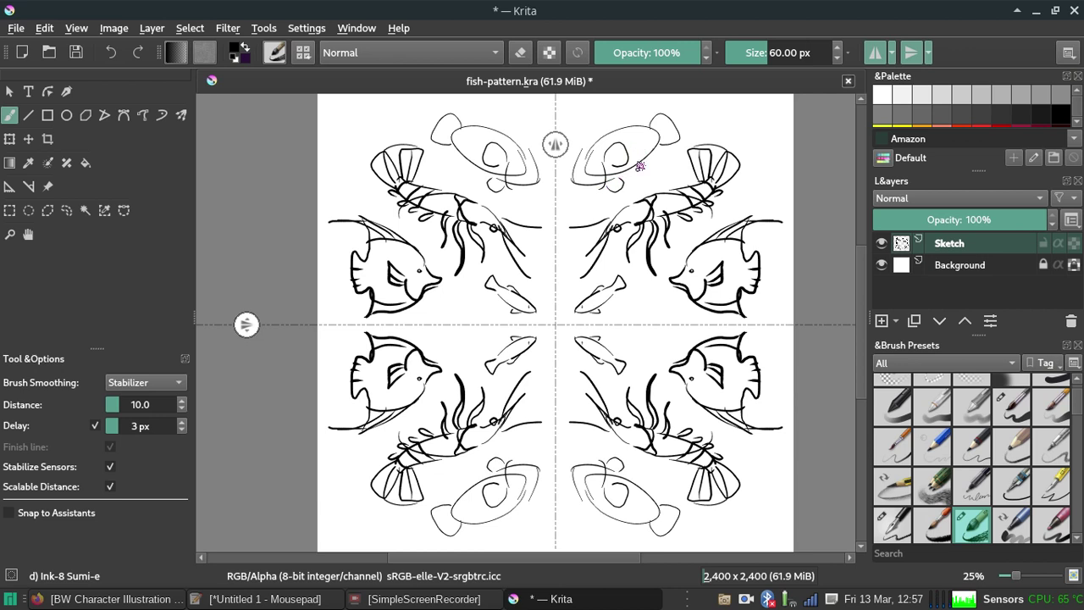
pyautogui.moveTo(634, 170)
pyautogui.mouseDown()
pyautogui.moveTo(656, 150)
pyautogui.moveTo(641, 174)
pyautogui.mouseUp()
pyautogui.hotkey('ctrl', 'z')
pyautogui.moveTo(583, 150)
pyautogui.mouseDown()
pyautogui.moveTo(588, 120)
pyautogui.moveTo(631, 111)
pyautogui.mouseUp()
pyautogui.hotkey('ctrl', 'z')
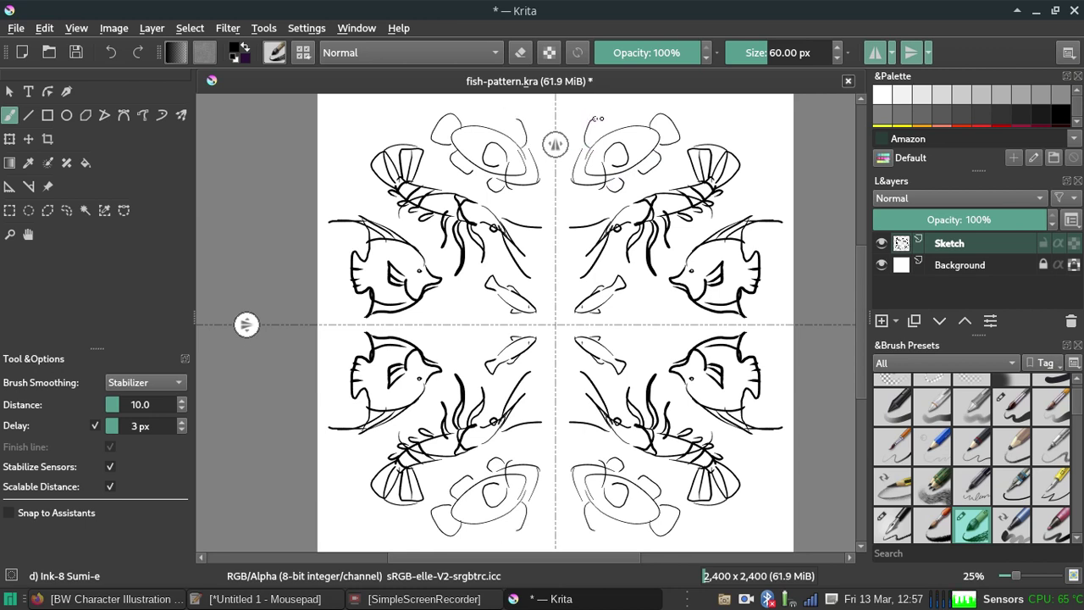
pyautogui.hotkey('ctrl', 'z')
pyautogui.moveTo(586, 137); pyautogui.dragTo(649, 108)
pyautogui.hotkey('ctrl', 'z')
pyautogui.hotkey('ctrl', 'z')
# Draw the clownfish head and a face detail, then sketch the top-right corner starfish.
pyautogui.moveTo(585, 132)
pyautogui.mouseDown()
pyautogui.moveTo(631, 116)
pyautogui.moveTo(641, 127)
pyautogui.mouseUp()
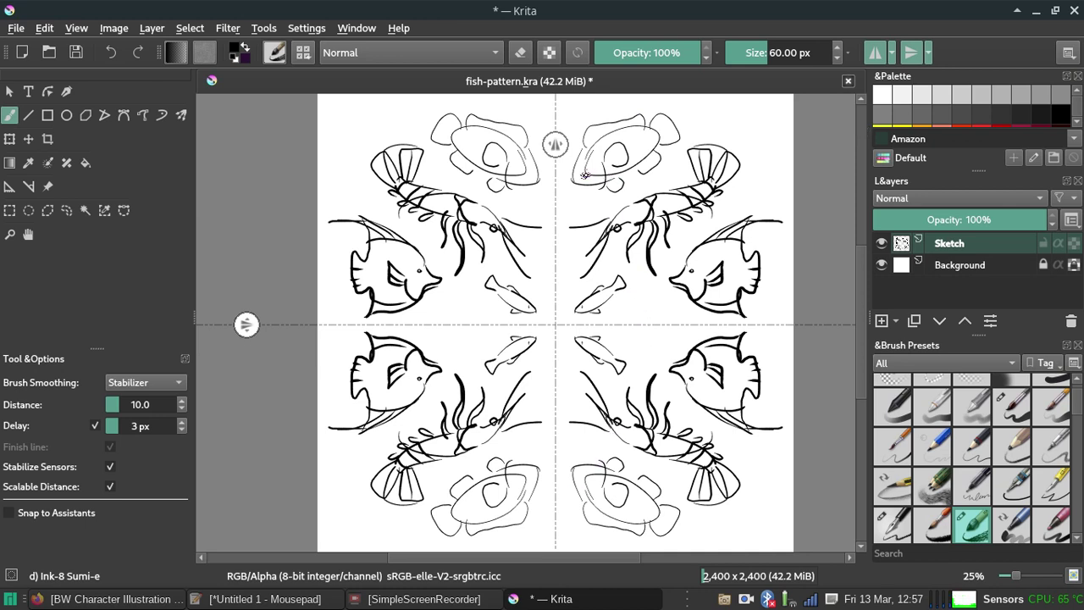
pyautogui.hotkey('ctrl', 'z')
pyautogui.moveTo(591, 140); pyautogui.dragTo(641, 123)
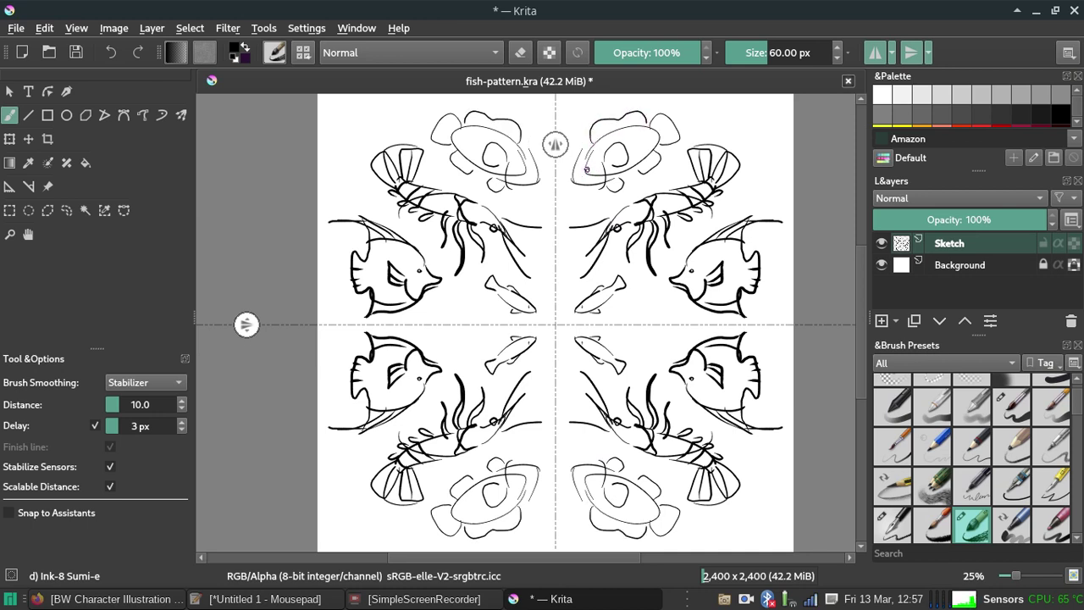
pyautogui.moveTo(600, 139)
pyautogui.mouseDown()
pyautogui.moveTo(666, 151)
pyautogui.moveTo(658, 127)
pyautogui.moveTo(665, 147)
pyautogui.mouseUp()
pyautogui.hotkey('ctrl', 'z')
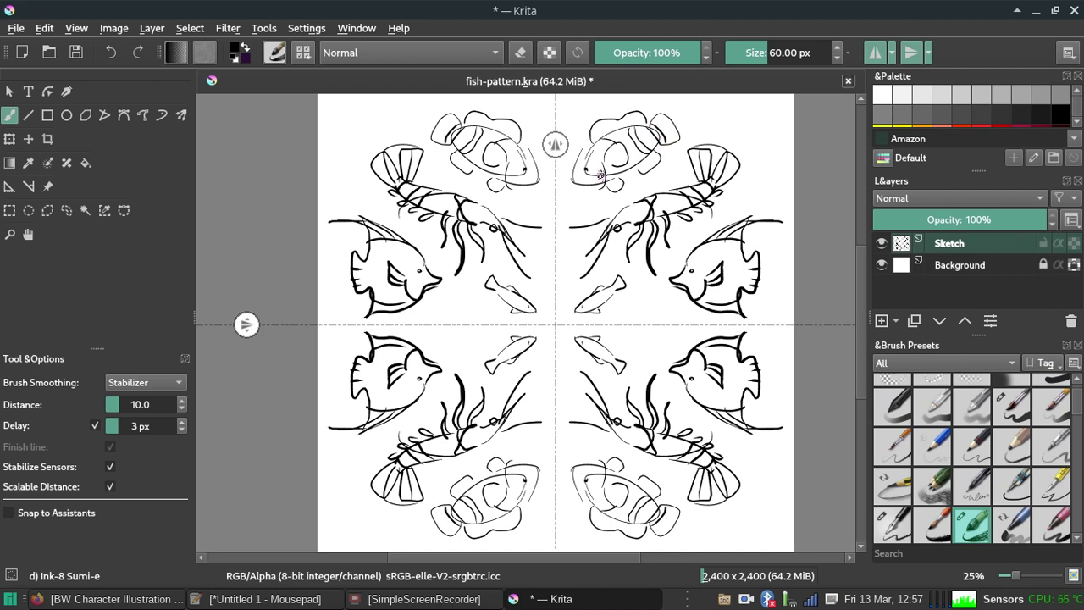
pyautogui.moveTo(584, 159)
pyautogui.mouseDown()
pyautogui.moveTo(597, 157)
pyautogui.moveTo(617, 181)
pyautogui.mouseUp()
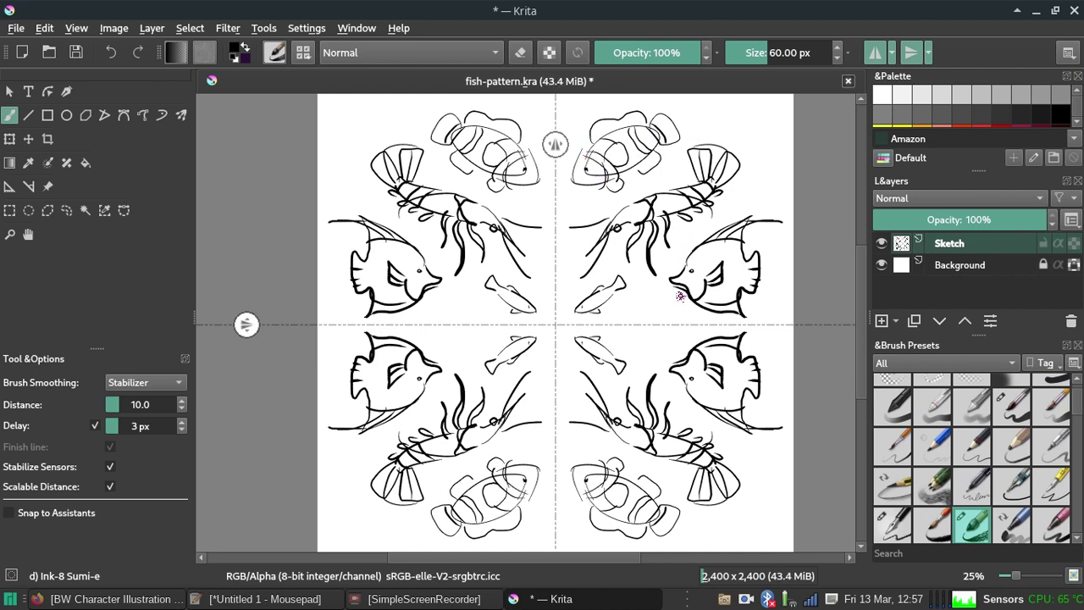
pyautogui.moveTo(758, 110)
pyautogui.mouseDown()
pyautogui.moveTo(733, 120)
pyautogui.moveTo(747, 152)
pyautogui.moveTo(761, 143)
pyautogui.moveTo(752, 143)
pyautogui.moveTo(767, 154)
pyautogui.moveTo(767, 125)
pyautogui.moveTo(781, 127)
pyautogui.moveTo(762, 109)
pyautogui.mouseUp()
pyautogui.hotkey('ctrl', 'z')
pyautogui.hotkey('ctrl', 'z')
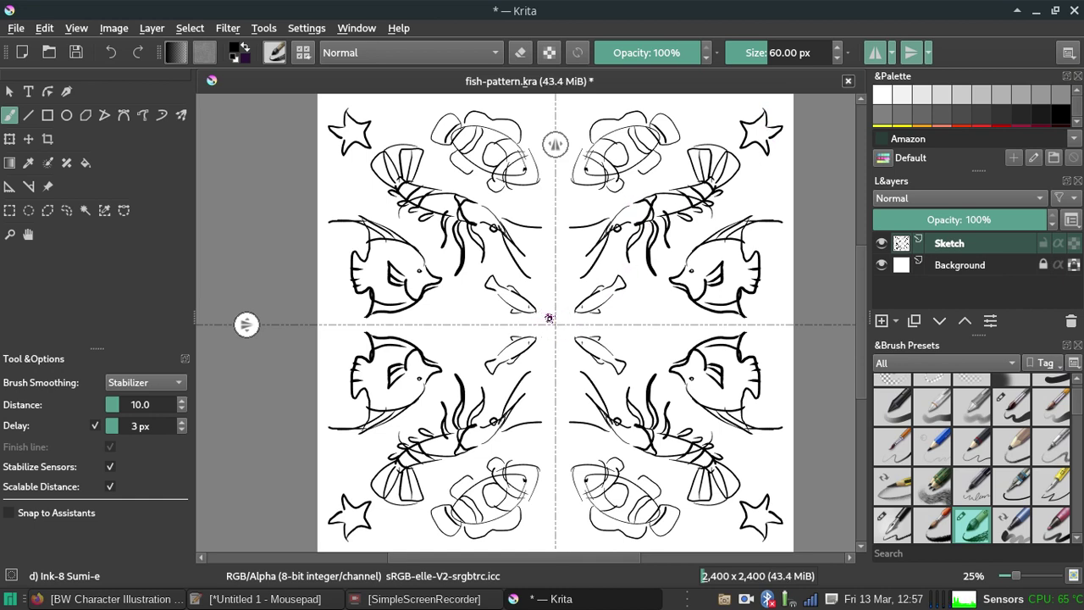
# Draw a small round circle with curls and loops at the mirror centre, retrying strokes.
pyautogui.moveTo(550, 318)
pyautogui.mouseDown()
pyautogui.moveTo(545, 301)
pyautogui.moveTo(590, 323)
pyautogui.mouseUp()
pyautogui.hotkey('ctrl', 'z')
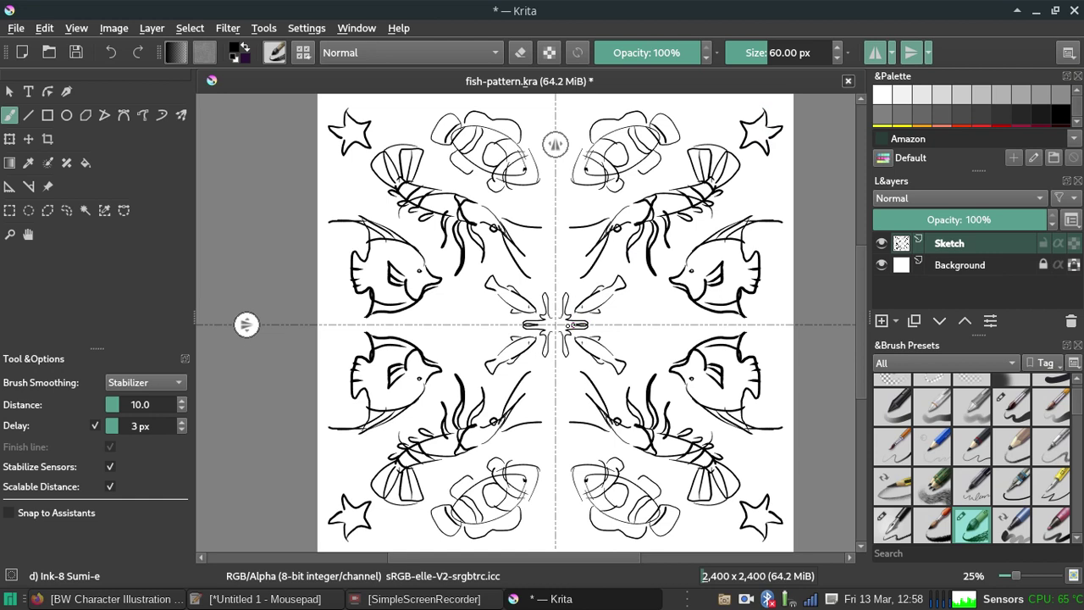
pyautogui.hotkey('ctrl', 'z')
pyautogui.hotkey('ctrl', 'z')
pyautogui.moveTo(555, 313); pyautogui.dragTo(566, 319)
pyautogui.hotkey('ctrl', 'z')
pyautogui.hotkey('ctrl', 'z')
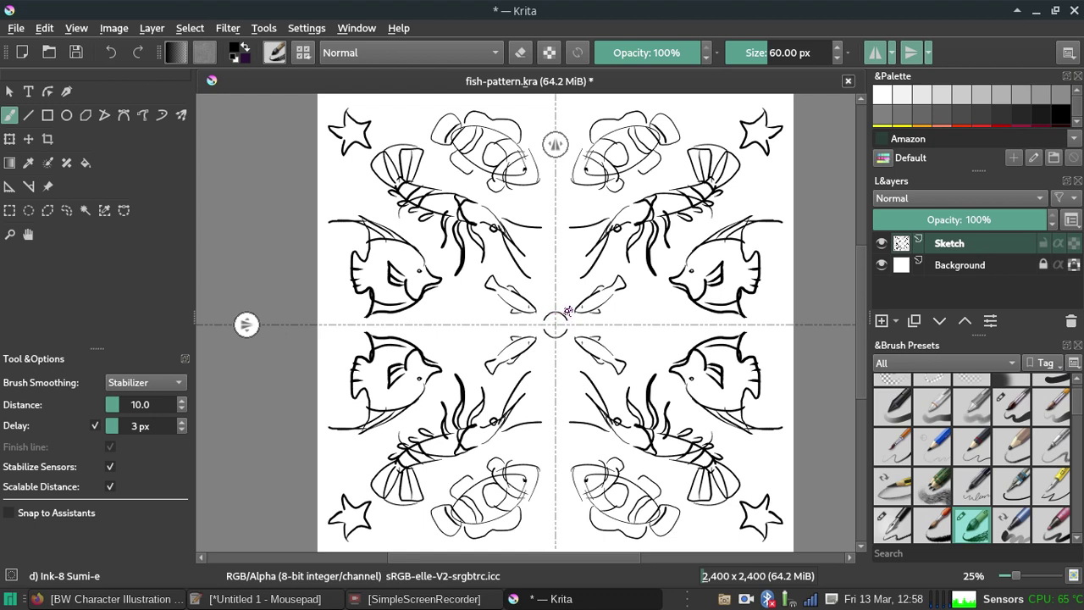
pyautogui.hotkey('ctrl', 'z')
pyautogui.moveTo(549, 280)
pyautogui.mouseDown()
pyautogui.moveTo(552, 309)
pyautogui.moveTo(551, 275)
pyautogui.mouseUp()
pyautogui.hotkey('ctrl', 'z')
pyautogui.hotkey('ctrl', 'z')
pyautogui.hotkey('ctrl', 'z')
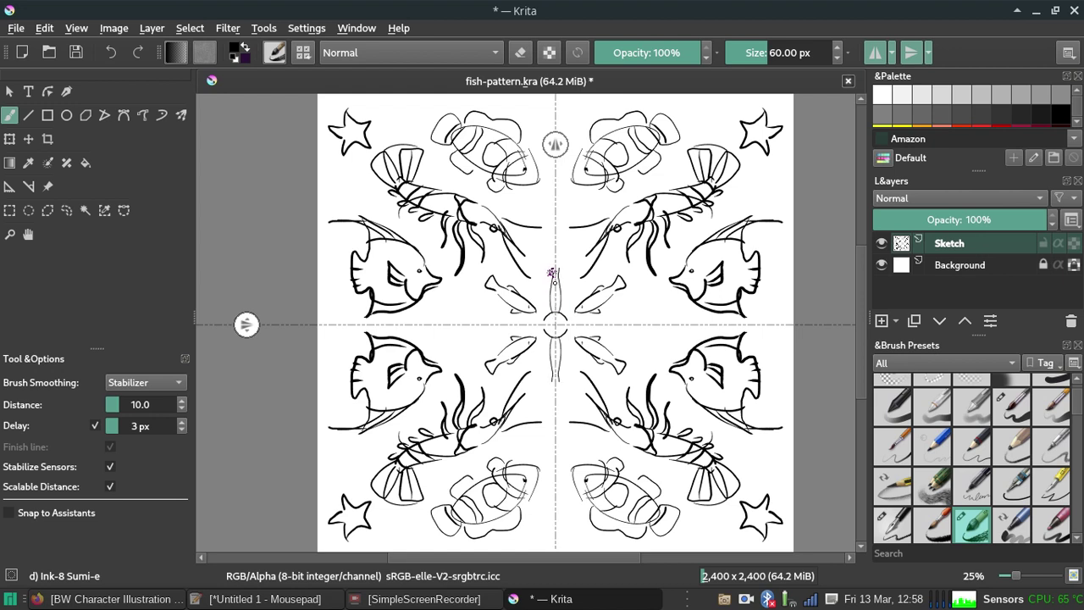
pyautogui.moveTo(555, 323)
pyautogui.mouseDown()
pyautogui.moveTo(580, 282)
pyautogui.moveTo(556, 322)
pyautogui.moveTo(612, 323)
pyautogui.moveTo(580, 285)
pyautogui.moveTo(561, 315)
pyautogui.mouseUp()
pyautogui.hotkey('ctrl', 'z')
pyautogui.hotkey('ctrl', 'z')
pyautogui.hotkey('ctrl', 'z')
pyautogui.hotkey('ctrl', 'z')
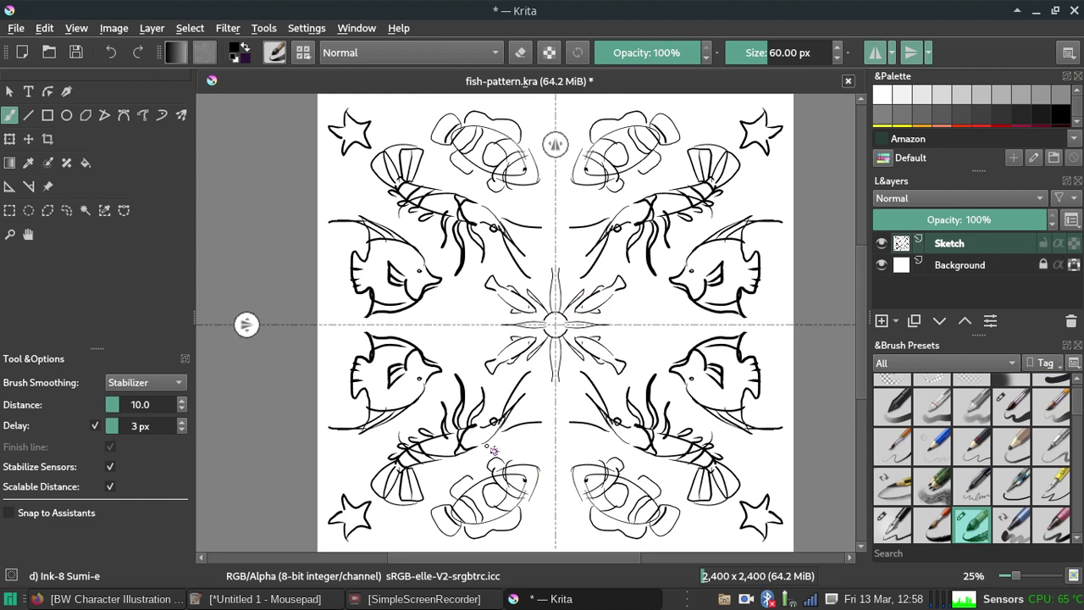
pyautogui.hotkey('ctrl', 'z')
# Add short vertical, diagonal and horizontal strokes radiating from the centre circle.
pyautogui.hotkey('ctrl', 'z')
pyautogui.hotkey('ctrl', 'z')
pyautogui.moveTo(553, 339); pyautogui.dragTo(554, 386)
pyautogui.hotkey('ctrl', 'z')
pyautogui.moveTo(555, 338); pyautogui.dragTo(555, 383)
pyautogui.moveTo(561, 315); pyautogui.dragTo(591, 273)
pyautogui.hotkey('ctrl', 'z')
pyautogui.moveTo(562, 315)
pyautogui.mouseDown()
pyautogui.moveTo(593, 292)
pyautogui.moveTo(600, 318)
pyautogui.mouseUp()
pyautogui.hotkey('ctrl', 'z')
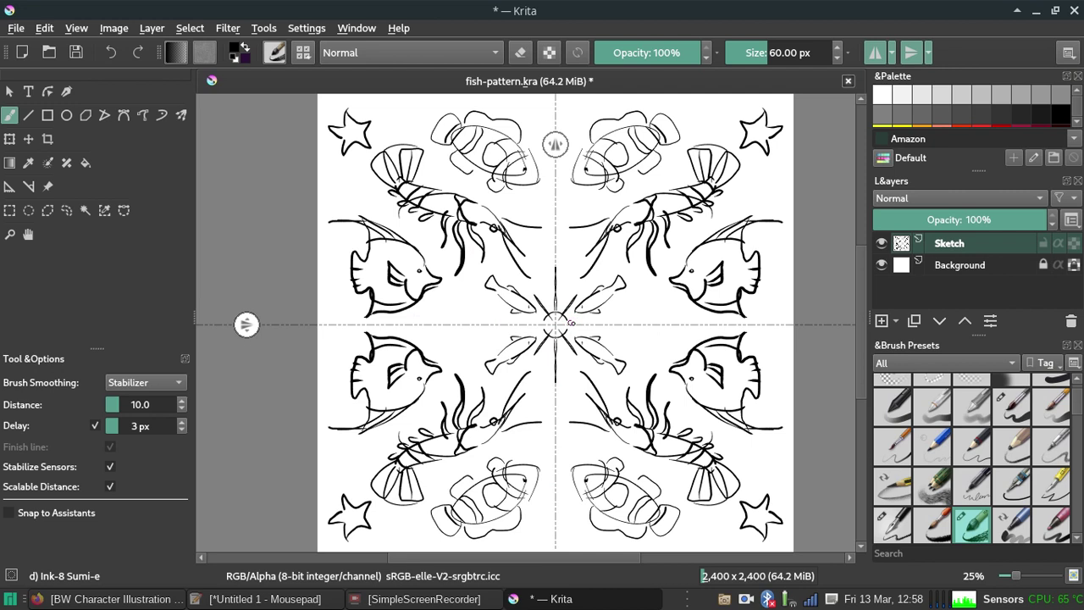
pyautogui.moveTo(569, 324); pyautogui.dragTo(605, 325)
pyautogui.hotkey('ctrl', 'z')
pyautogui.hotkey('ctrl', 'z')
pyautogui.hotkey('ctrl', 'z')
pyautogui.hotkey('ctrl', 'z')
pyautogui.hotkey('ctrl', 'z')
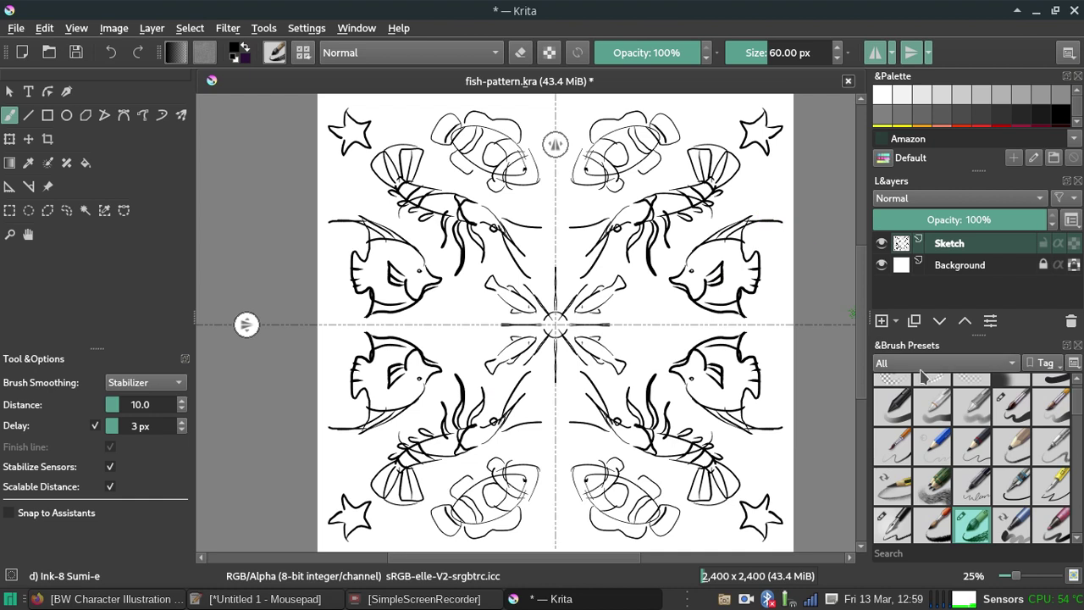
pyautogui.click(968, 221)
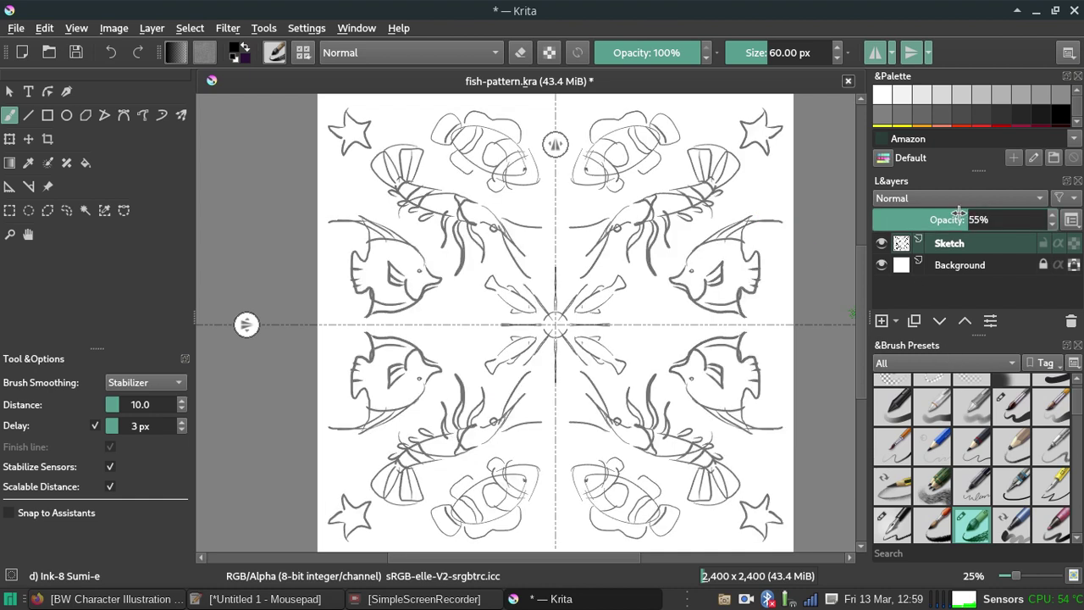
pyautogui.moveTo(963, 221)
pyautogui.mouseDown()
pyautogui.moveTo(947, 212)
pyautogui.moveTo(913, 222)
pyautogui.moveTo(920, 229)
pyautogui.mouseUp()
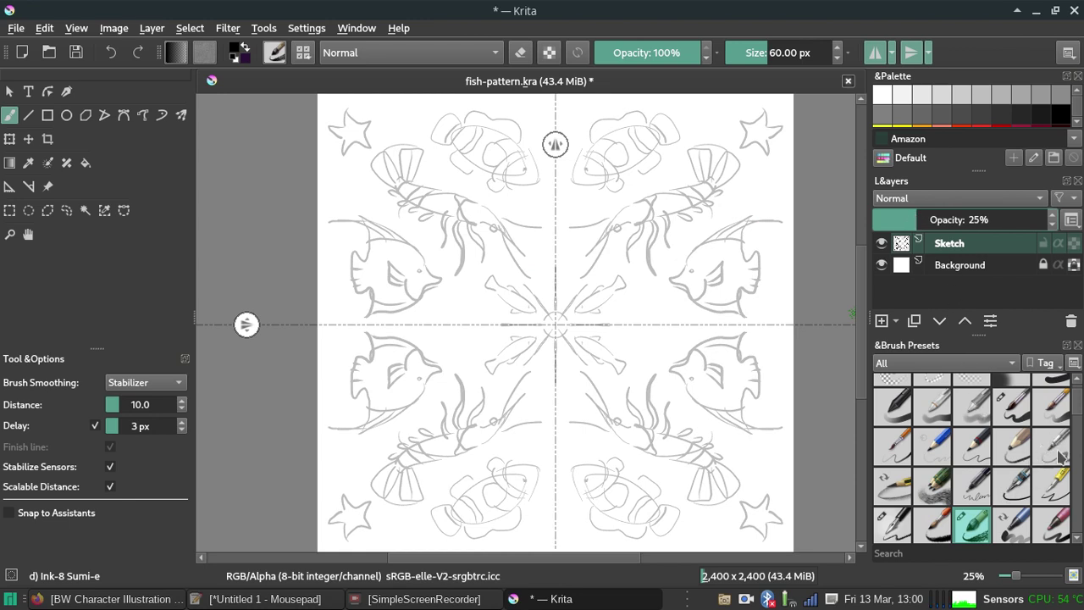
pyautogui.moveTo(1078, 417); pyautogui.dragTo(1077, 398)
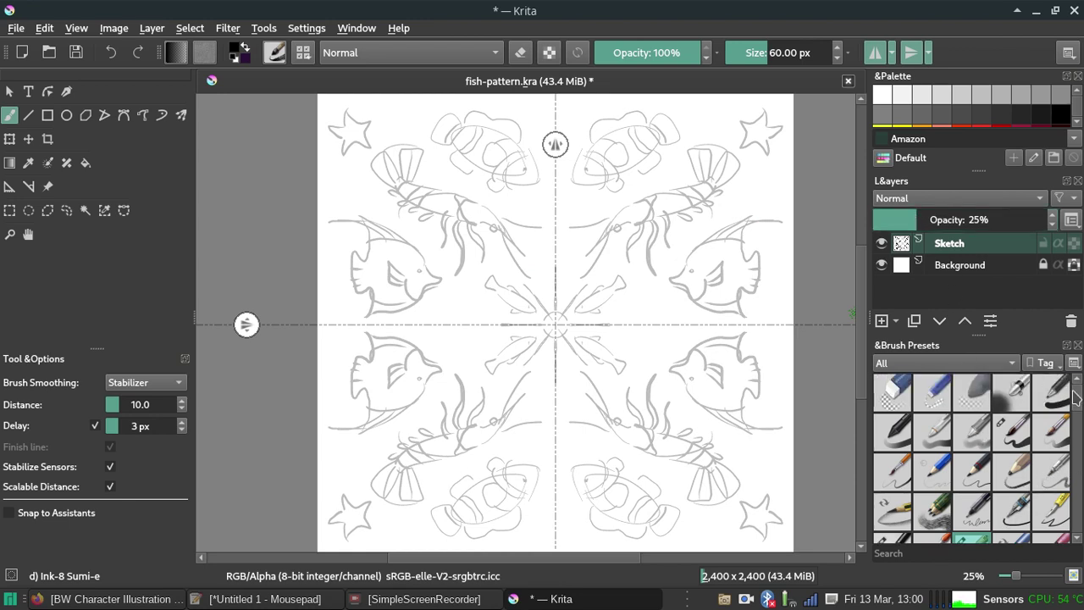
pyautogui.click(1052, 392)
pyautogui.moveTo(625, 338); pyautogui.dragTo(700, 346)
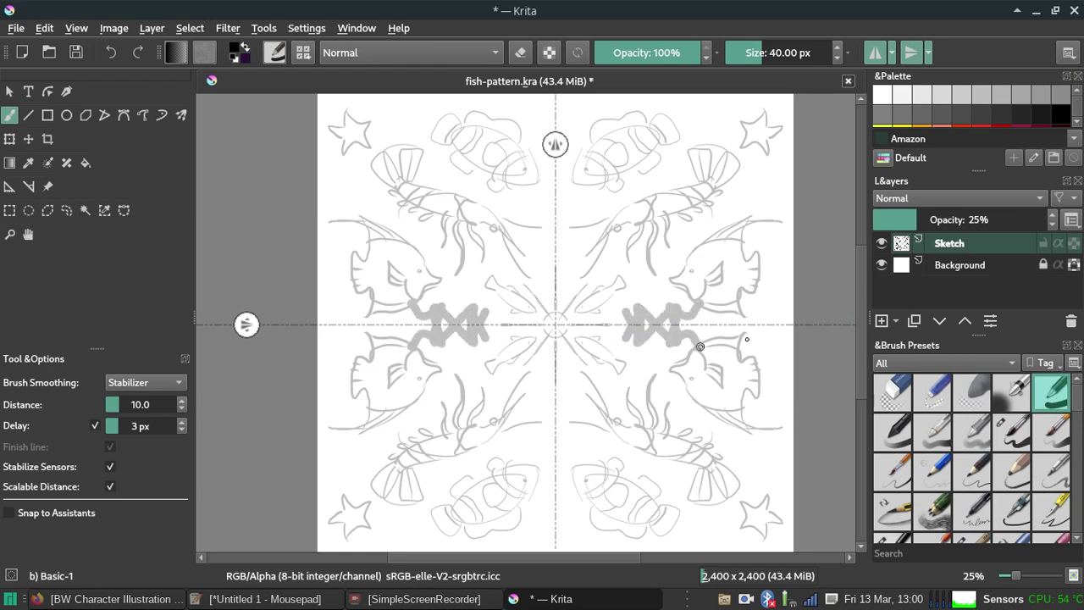
pyautogui.hotkey('ctrl', 'z')
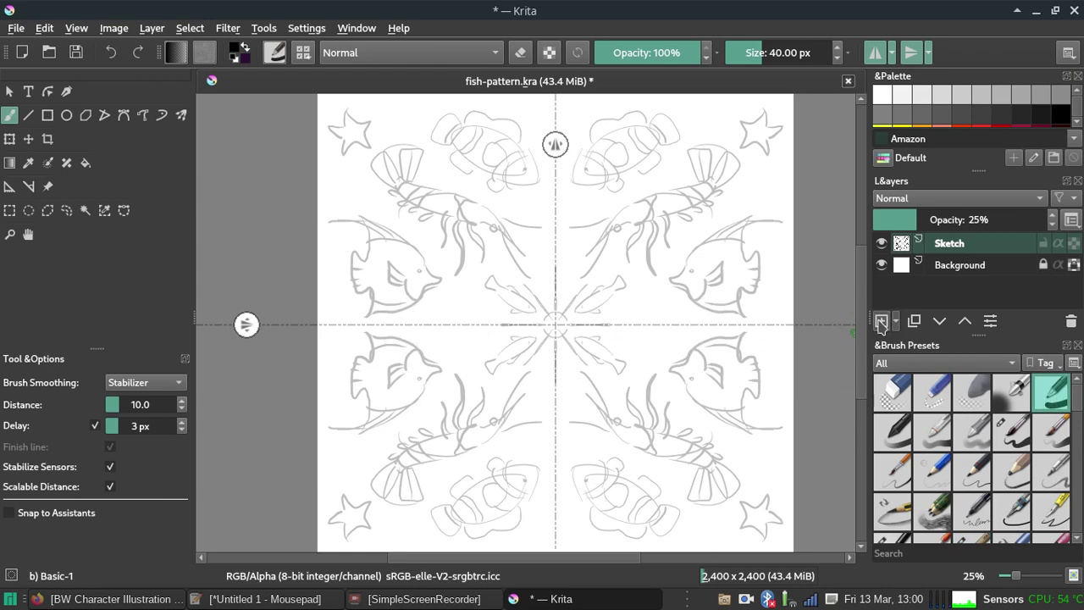
pyautogui.click(881, 323)
pyautogui.moveTo(624, 294); pyautogui.dragTo(749, 315)
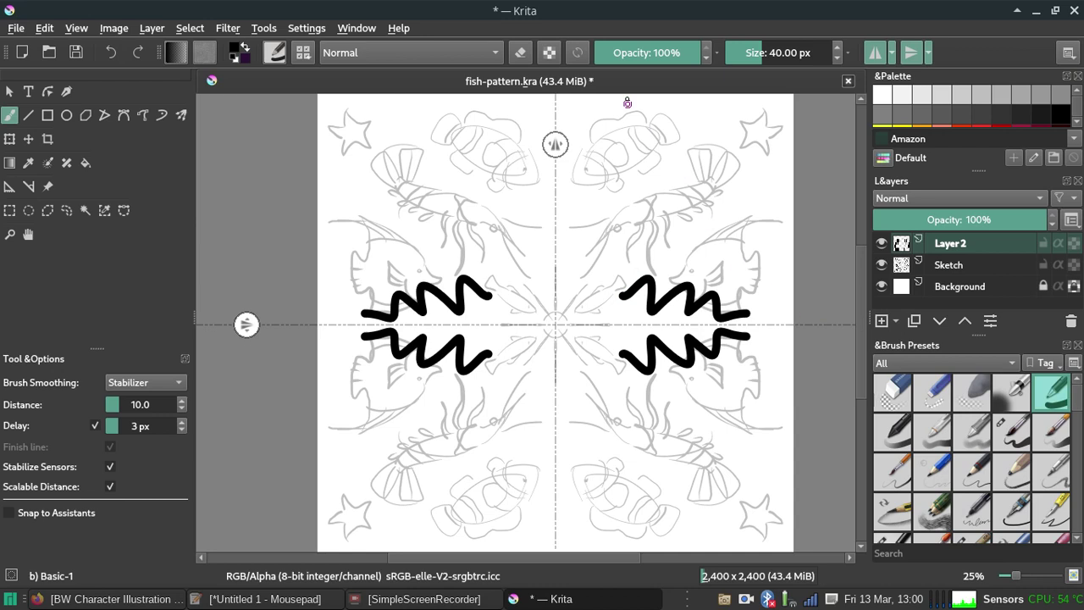
pyautogui.hotkey('ctrl', 'z')
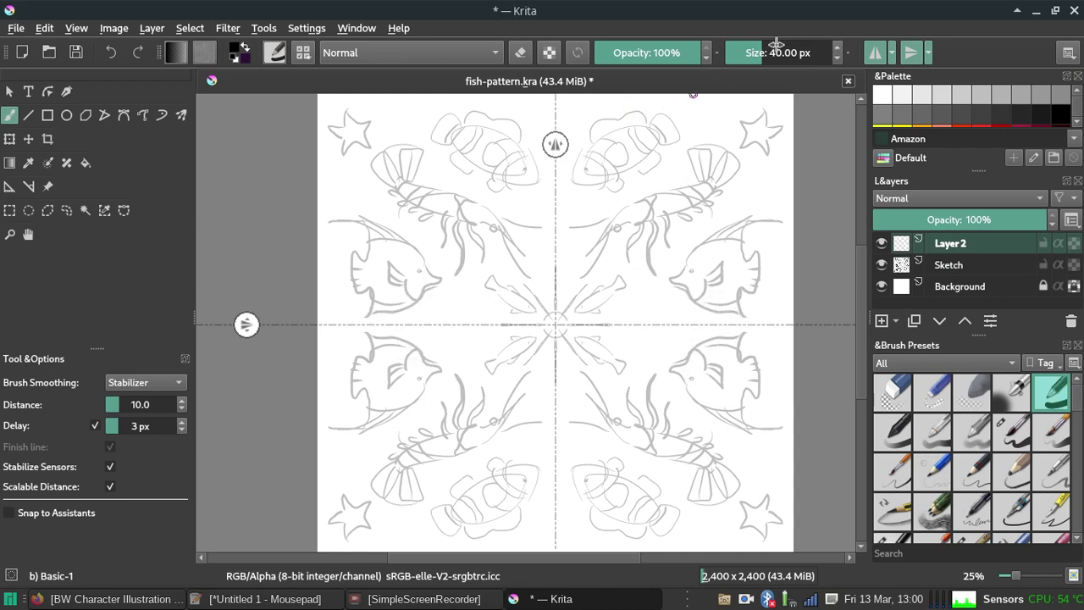
pyautogui.moveTo(776, 45); pyautogui.dragTo(760, 44)
# Set the brush size to 25 px, testing it with mirrored strokes.
pyautogui.click(605, 180)
pyautogui.moveTo(605, 180); pyautogui.dragTo(748, 246)
pyautogui.hotkey('ctrl', 'z')
pyautogui.click(786, 48)
pyautogui.moveTo(786, 48); pyautogui.dragTo(793, 48)
pyautogui.moveTo(640, 242); pyautogui.dragTo(726, 264)
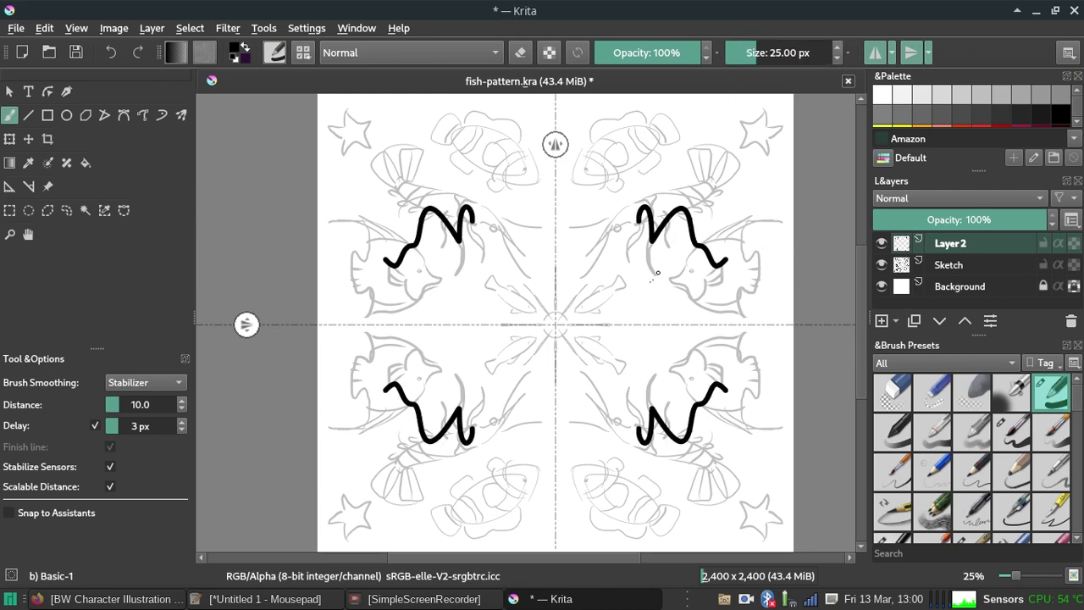
pyautogui.hotkey('ctrl', 'z')
# Ink the shrimp's curved body line, eye dot and hooked body segments.
pyautogui.moveTo(609, 222)
pyautogui.mouseDown()
pyautogui.moveTo(640, 201)
pyautogui.moveTo(630, 228)
pyautogui.mouseUp()
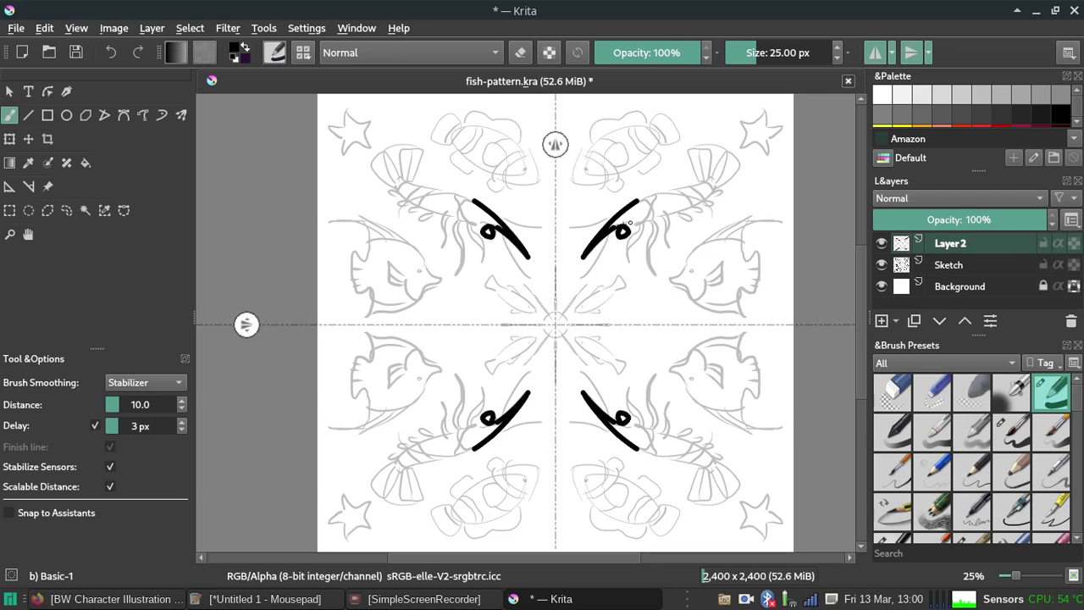
pyautogui.hotkey('ctrl', 'z')
pyautogui.click(621, 229)
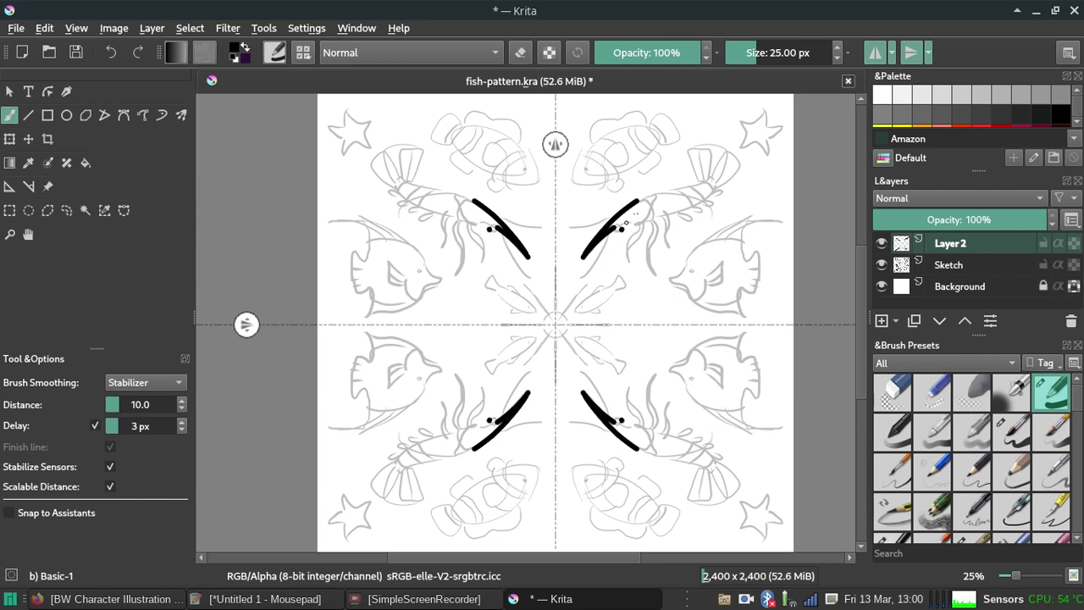
pyautogui.moveTo(626, 227)
pyautogui.mouseDown()
pyautogui.moveTo(653, 217)
pyautogui.moveTo(652, 197)
pyautogui.mouseUp()
pyautogui.hotkey('ctrl', 'z')
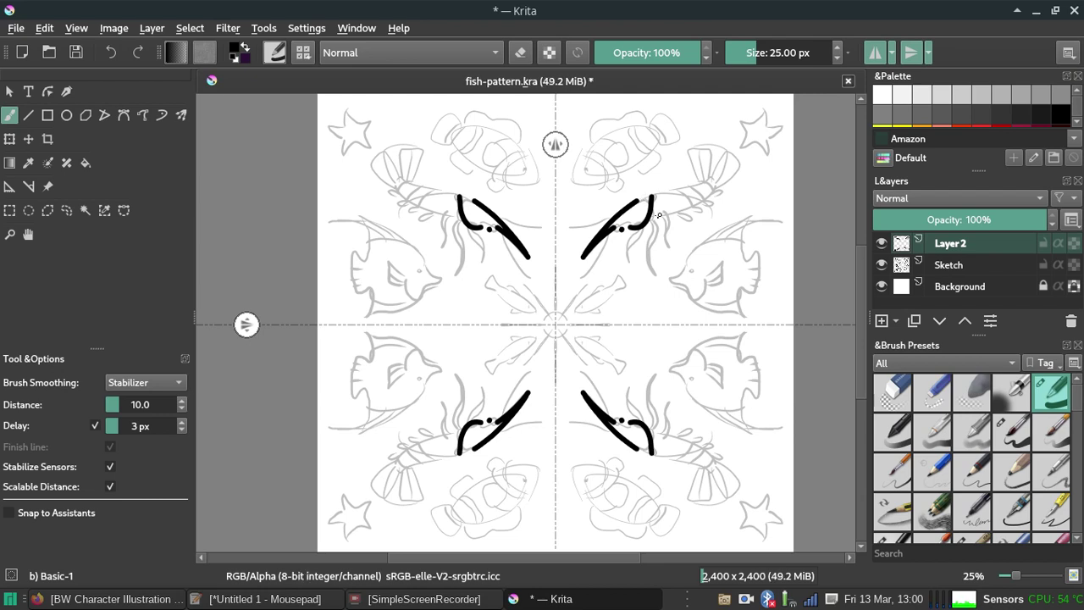
pyautogui.moveTo(649, 226)
pyautogui.mouseDown()
pyautogui.moveTo(666, 200)
pyautogui.moveTo(683, 202)
pyautogui.moveTo(676, 185)
pyautogui.mouseUp()
pyautogui.hotkey('ctrl', 'z')
pyautogui.hotkey('ctrl', 'z')
pyautogui.moveTo(664, 224)
pyautogui.mouseDown()
pyautogui.moveTo(679, 188)
pyautogui.moveTo(690, 203)
pyautogui.moveTo(688, 186)
pyautogui.moveTo(649, 222)
pyautogui.moveTo(681, 186)
pyautogui.moveTo(681, 211)
pyautogui.moveTo(696, 180)
pyautogui.moveTo(709, 181)
pyautogui.moveTo(696, 177)
pyautogui.moveTo(720, 188)
pyautogui.mouseUp()
pyautogui.hotkey('ctrl', 'z')
pyautogui.hotkey('ctrl', 'z')
pyautogui.hotkey('ctrl', 'z')
pyautogui.hotkey('ctrl', 'z')
pyautogui.hotkey('ctrl', 'z')
pyautogui.hotkey('ctrl', 'z')
pyautogui.hotkey('ctrl', 'z')
pyautogui.hotkey('ctrl', 'z')
# Ink the shrimp's tail, trying loops before settling on a short hooked tail.
pyautogui.hotkey('ctrl', 'z')
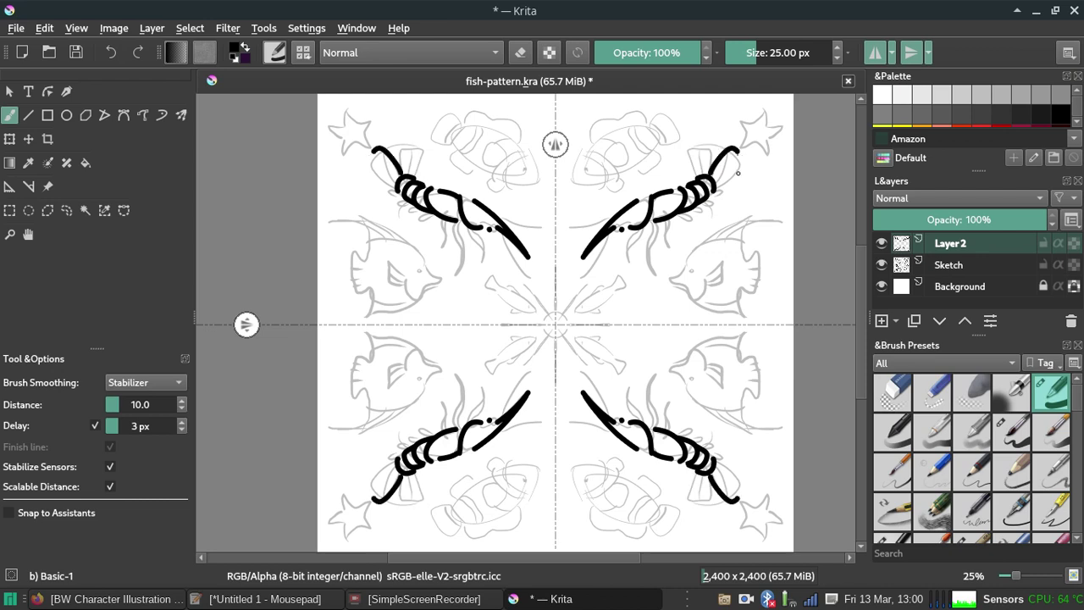
pyautogui.hotkey('ctrl', 'z')
pyautogui.hotkey('ctrl', 'shift', 'z')
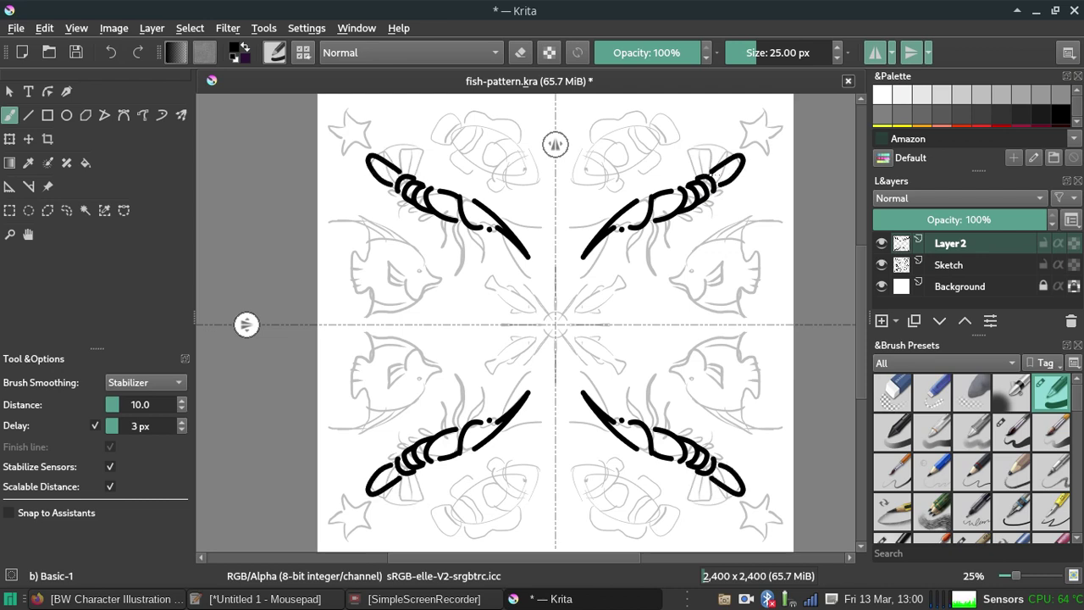
pyautogui.hotkey('ctrl', 'z')
pyautogui.moveTo(713, 177); pyautogui.dragTo(716, 191)
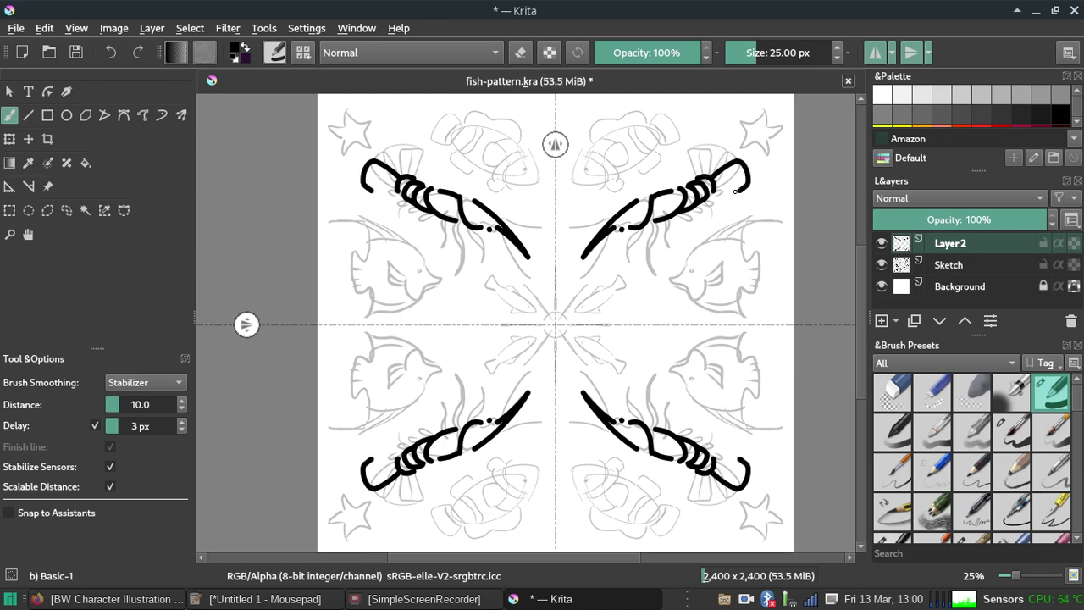
pyautogui.moveTo(724, 166)
pyautogui.mouseDown()
pyautogui.moveTo(703, 147)
pyautogui.moveTo(722, 160)
pyautogui.mouseUp()
pyautogui.hotkey('ctrl', 'z')
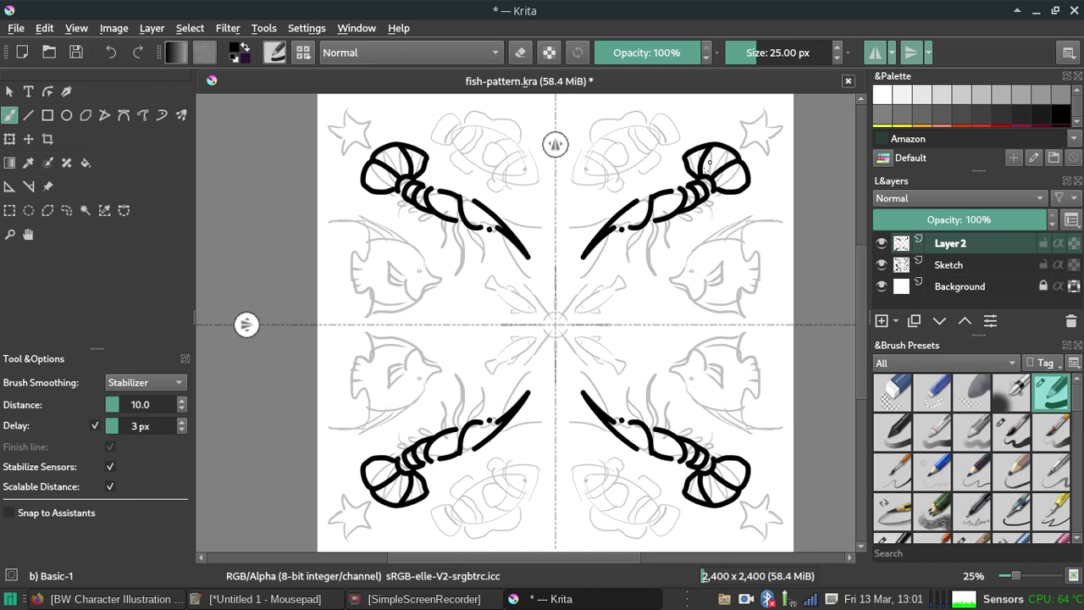
pyautogui.hotkey('ctrl', 'z')
pyautogui.hotkey('ctrl', 'z')
pyautogui.hotkey('ctrl', 'z')
pyautogui.hotkey('ctrl', 'z')
pyautogui.hotkey('ctrl', 'z')
pyautogui.moveTo(716, 174)
pyautogui.mouseDown()
pyautogui.moveTo(712, 140)
pyautogui.moveTo(742, 162)
pyautogui.moveTo(720, 184)
pyautogui.mouseUp()
pyautogui.hotkey('ctrl', 'z')
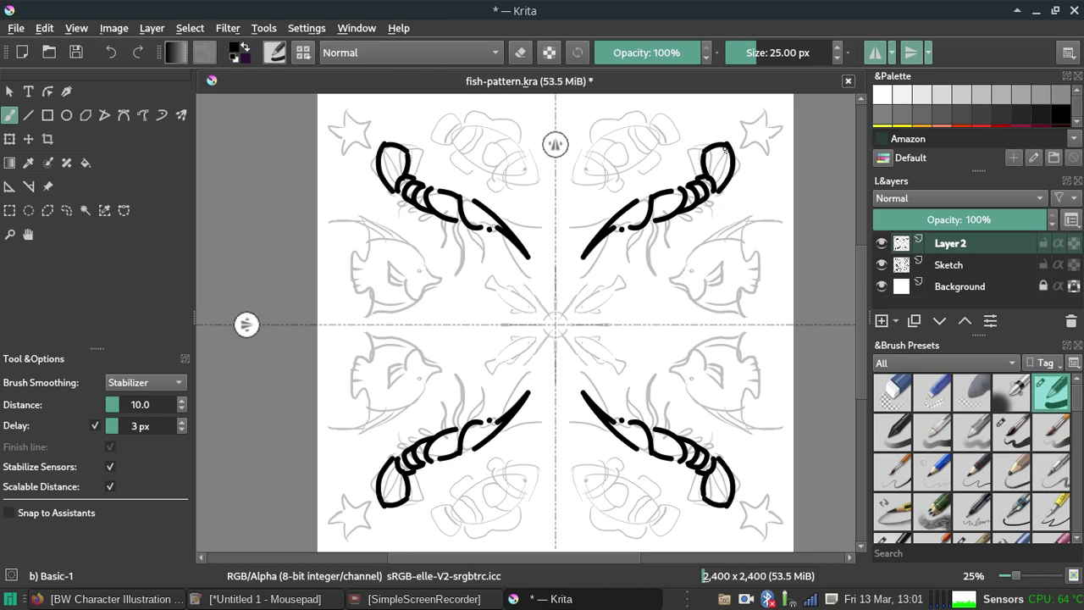
pyautogui.hotkey('ctrl', 'z')
pyautogui.hotkey('ctrl', 'z')
pyautogui.moveTo(710, 176)
pyautogui.mouseDown()
pyautogui.moveTo(720, 150)
pyautogui.moveTo(718, 179)
pyautogui.moveTo(722, 146)
pyautogui.moveTo(729, 155)
pyautogui.moveTo(709, 142)
pyautogui.moveTo(704, 160)
pyautogui.mouseUp()
# Ink the shrimp's curved legs, antenna and front-end curve, undoing misdrawn strokes.
pyautogui.hotkey('ctrl', 'z')
pyautogui.hotkey('ctrl', 'z')
pyautogui.hotkey('ctrl', 'z')
pyautogui.moveTo(677, 216)
pyautogui.mouseDown()
pyautogui.moveTo(701, 219)
pyautogui.moveTo(727, 191)
pyautogui.mouseUp()
pyautogui.hotkey('ctrl', 'z')
pyautogui.hotkey('ctrl', 'z')
pyautogui.hotkey('ctrl', 'z')
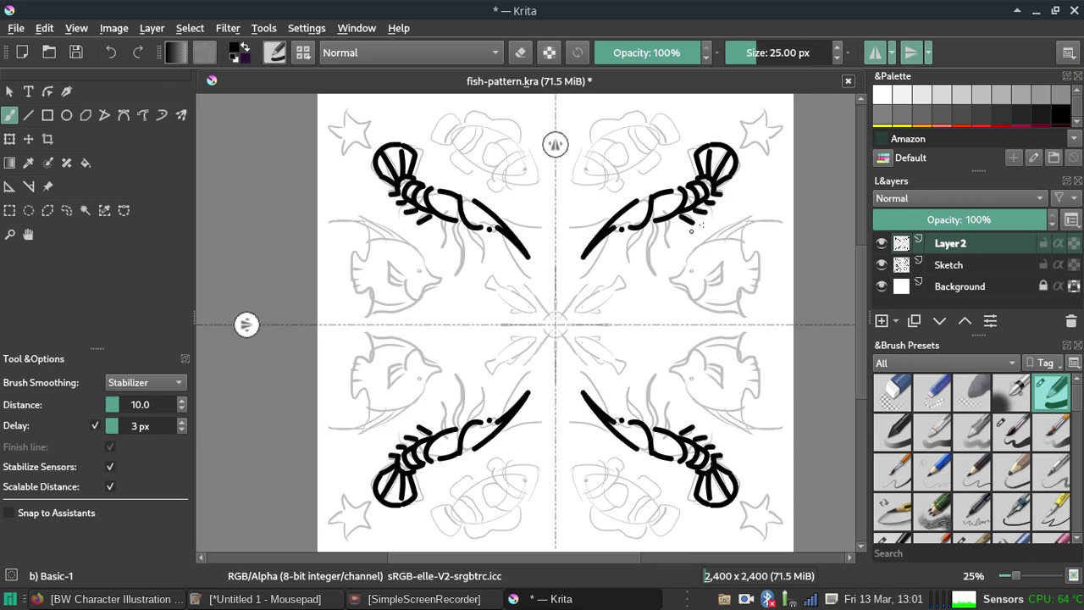
pyautogui.moveTo(666, 218)
pyautogui.mouseDown()
pyautogui.moveTo(688, 268)
pyautogui.moveTo(671, 251)
pyautogui.moveTo(660, 267)
pyautogui.mouseUp()
pyautogui.hotkey('ctrl', 'z')
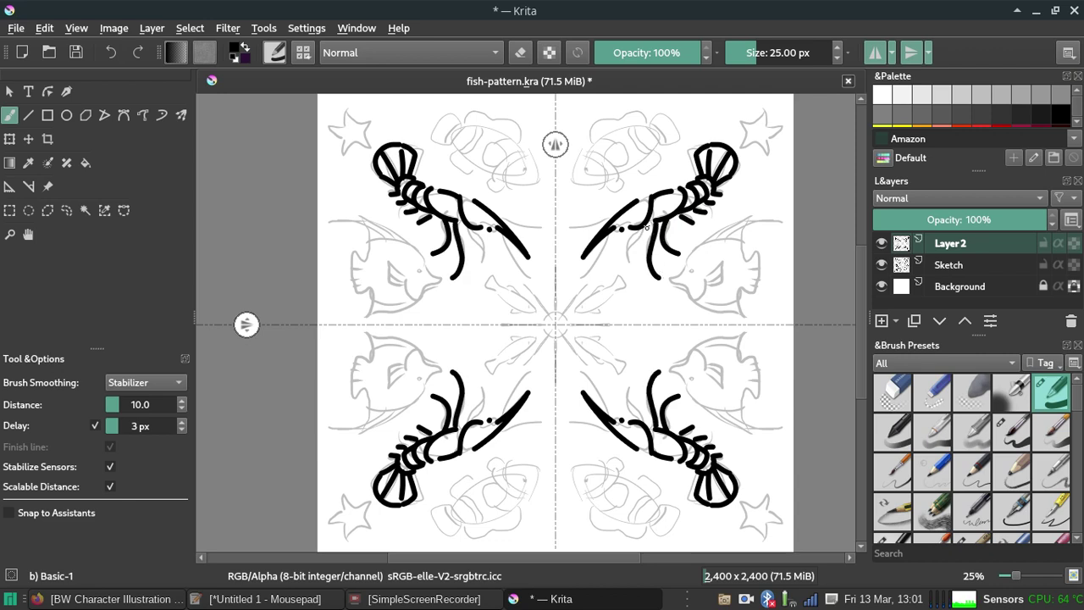
pyautogui.moveTo(646, 227); pyautogui.dragTo(631, 273)
pyautogui.moveTo(619, 206)
pyautogui.mouseDown()
pyautogui.moveTo(566, 223)
pyautogui.moveTo(618, 207)
pyautogui.moveTo(585, 269)
pyautogui.mouseUp()
pyautogui.hotkey('ctrl', 'z')
pyautogui.hotkey('ctrl', 'z')
pyautogui.hotkey('ctrl', 'z')
pyautogui.hotkey('ctrl', 'z')
pyautogui.hotkey('ctrl', 'z')
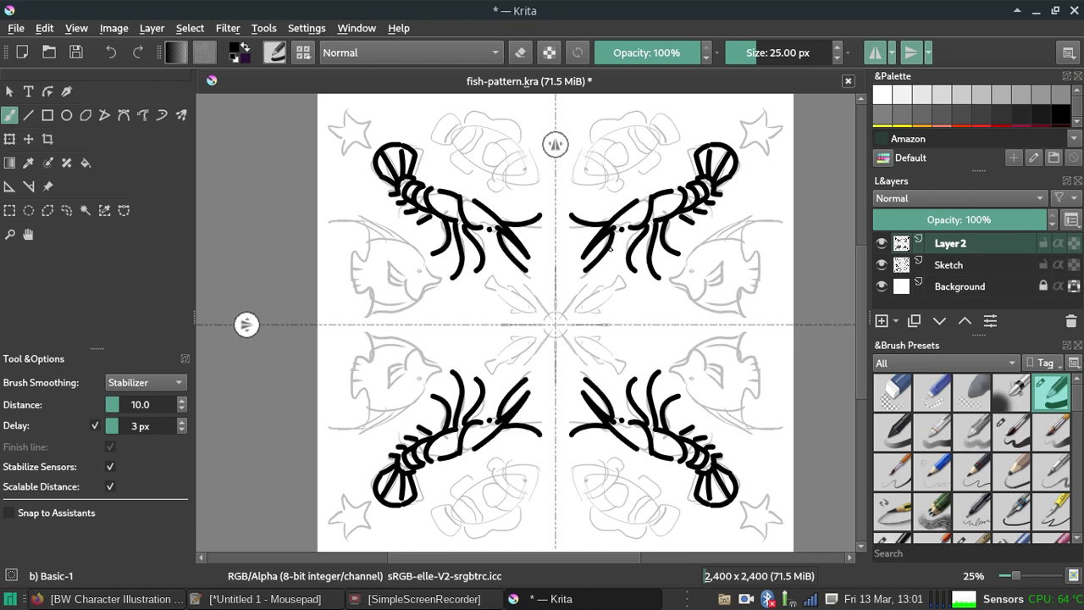
pyautogui.moveTo(567, 195); pyautogui.dragTo(572, 211)
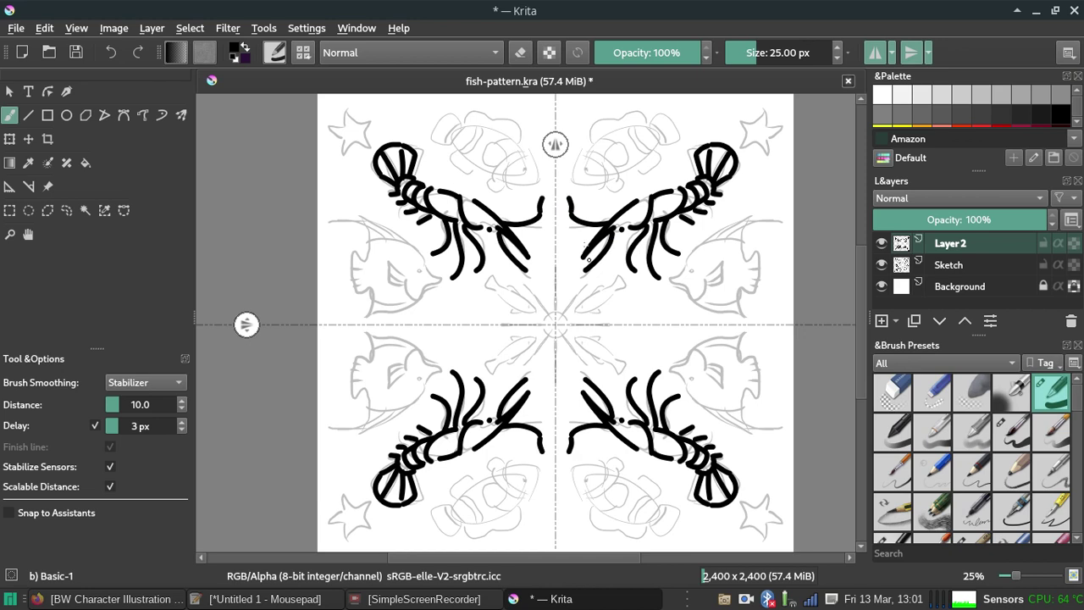
pyautogui.moveTo(586, 258); pyautogui.dragTo(579, 271)
pyautogui.hotkey('ctrl', 'z')
pyautogui.hotkey('ctrl', 'z')
pyautogui.hotkey('ctrl', 'z')
# Ink the angelfish's curved back outline ending in a short vertical stroke.
pyautogui.moveTo(672, 280); pyautogui.dragTo(687, 261)
pyautogui.hotkey('ctrl', 'z')
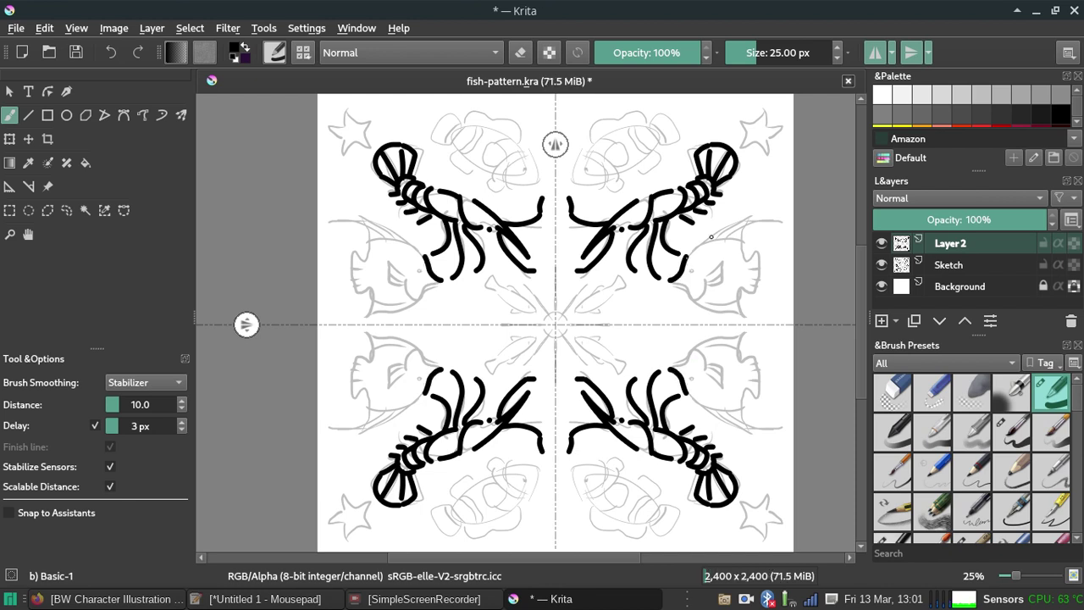
pyautogui.moveTo(669, 281)
pyautogui.mouseDown()
pyautogui.moveTo(771, 219)
pyautogui.moveTo(738, 263)
pyautogui.mouseUp()
pyautogui.hotkey('ctrl', 'z')
pyautogui.hotkey('ctrl', 'z')
pyautogui.moveTo(746, 226); pyautogui.dragTo(740, 262)
pyautogui.hotkey('ctrl', 'z')
pyautogui.moveTo(743, 226)
pyautogui.mouseDown()
pyautogui.moveTo(744, 293)
pyautogui.moveTo(760, 258)
pyautogui.moveTo(754, 317)
pyautogui.mouseUp()
pyautogui.hotkey('ctrl', 'z')
pyautogui.hotkey('ctrl', 'z')
# Ink the angelfish's curved mouth and fill in its eye.
pyautogui.moveTo(668, 285); pyautogui.dragTo(689, 292)
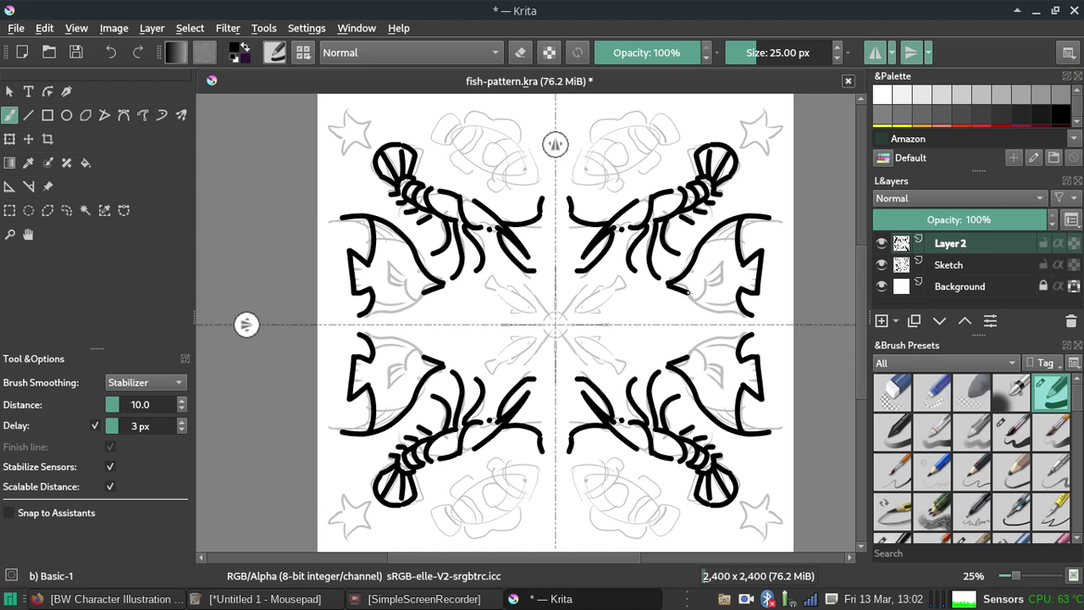
pyautogui.hotkey('ctrl', 'z')
pyautogui.moveTo(669, 283)
pyautogui.mouseDown()
pyautogui.moveTo(708, 302)
pyautogui.moveTo(728, 269)
pyautogui.moveTo(740, 314)
pyautogui.mouseUp()
pyautogui.hotkey('ctrl', 'z')
pyautogui.hotkey('ctrl', 'z')
pyautogui.hotkey('ctrl', 'z')
pyautogui.hotkey('ctrl', 'z')
pyautogui.hotkey('ctrl', 'z')
pyautogui.hotkey('ctrl', 'z')
pyautogui.hotkey('ctrl', 'z')
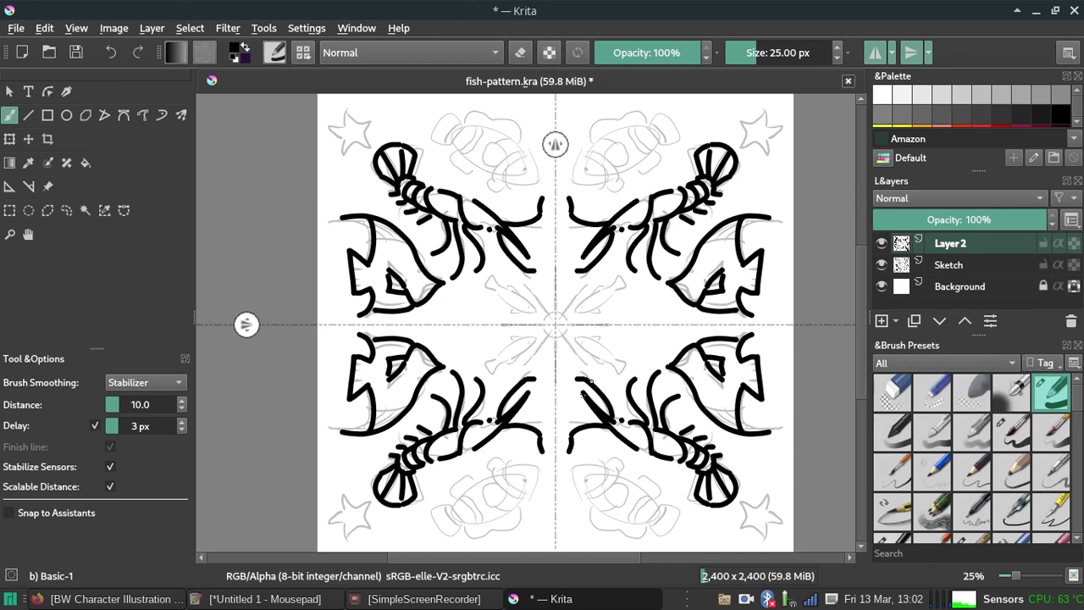
pyautogui.moveTo(689, 279); pyautogui.dragTo(690, 283)
# Ink the angelfish's straight fin line and erase stray marks at its top.
pyautogui.moveTo(695, 258); pyautogui.dragTo(767, 252)
pyautogui.hotkey('ctrl', 'z')
pyautogui.hotkey('ctrl', 'z')
pyautogui.moveTo(697, 244)
pyautogui.mouseDown()
pyautogui.moveTo(777, 242)
pyautogui.moveTo(781, 216)
pyautogui.moveTo(748, 224)
pyautogui.mouseUp()
pyautogui.hotkey('ctrl', 'z')
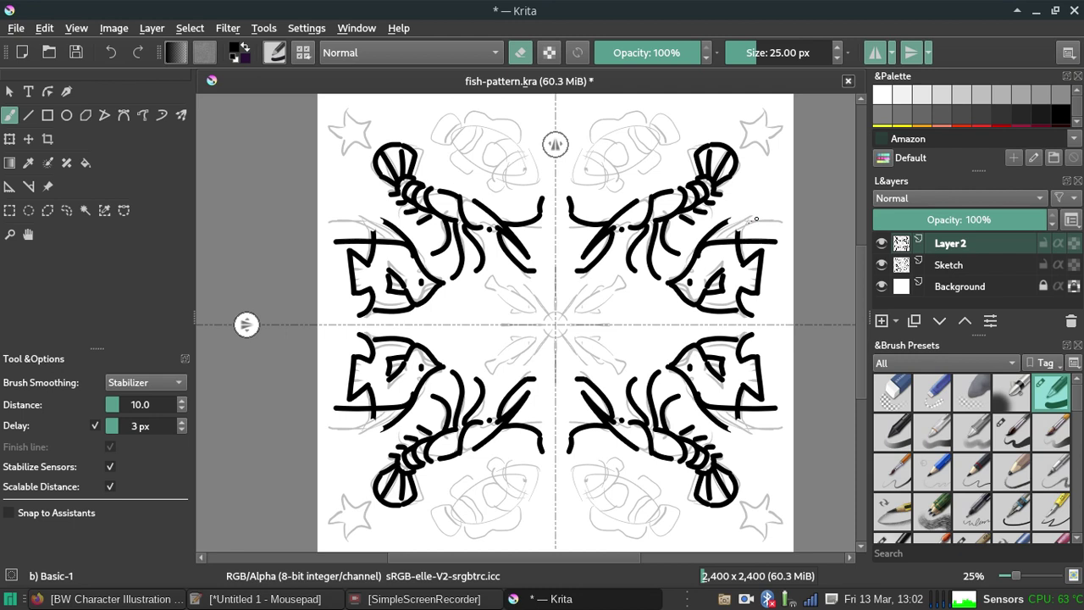
pyautogui.moveTo(748, 220)
pyautogui.mouseDown()
pyautogui.moveTo(699, 235)
pyautogui.moveTo(764, 216)
pyautogui.mouseUp()
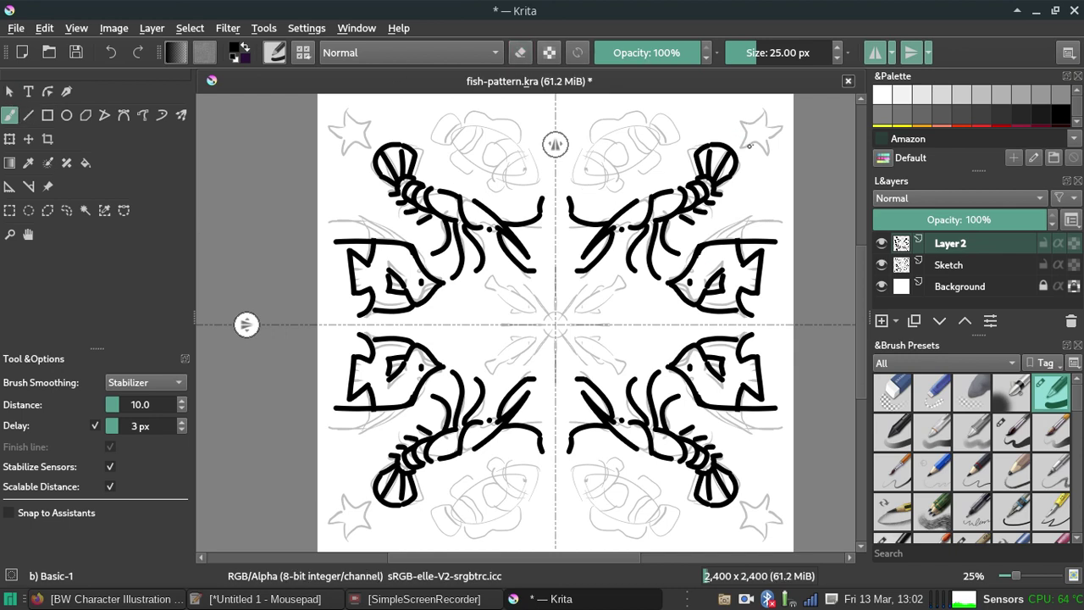
# Try strokes on the top-right star and a clownfish curve, undoing both.
pyautogui.moveTo(746, 134)
pyautogui.mouseDown()
pyautogui.moveTo(748, 151)
pyautogui.moveTo(769, 146)
pyautogui.moveTo(775, 159)
pyautogui.moveTo(787, 127)
pyautogui.moveTo(736, 126)
pyautogui.moveTo(748, 135)
pyautogui.mouseUp()
pyautogui.hotkey('ctrl', 'z')
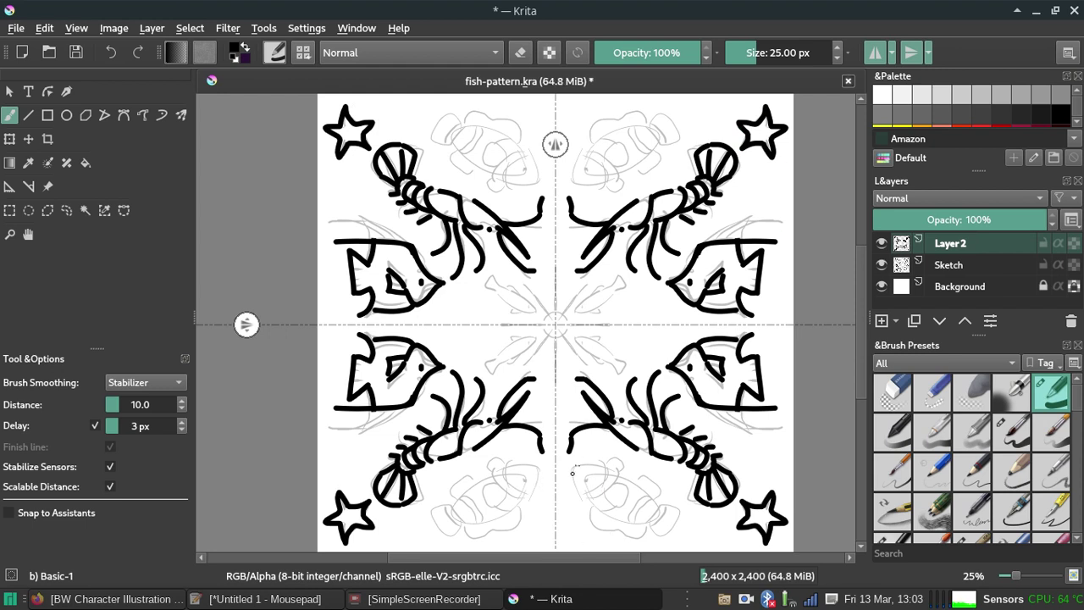
pyautogui.moveTo(586, 497); pyautogui.dragTo(583, 468)
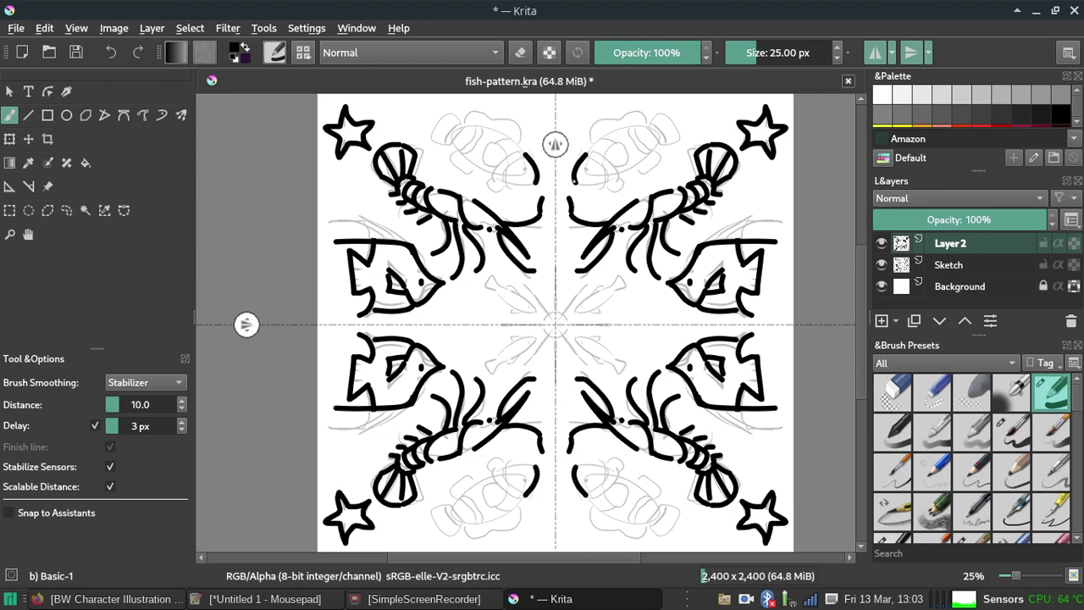
pyautogui.hotkey('ctrl', 'z')
pyautogui.moveTo(573, 183)
pyautogui.mouseDown()
pyautogui.moveTo(584, 141)
pyautogui.moveTo(582, 152)
pyautogui.moveTo(594, 157)
pyautogui.moveTo(586, 146)
pyautogui.mouseUp()
pyautogui.hotkey('ctrl', 'z')
pyautogui.hotkey('ctrl', 'z')
pyautogui.hotkey('ctrl', 'z')
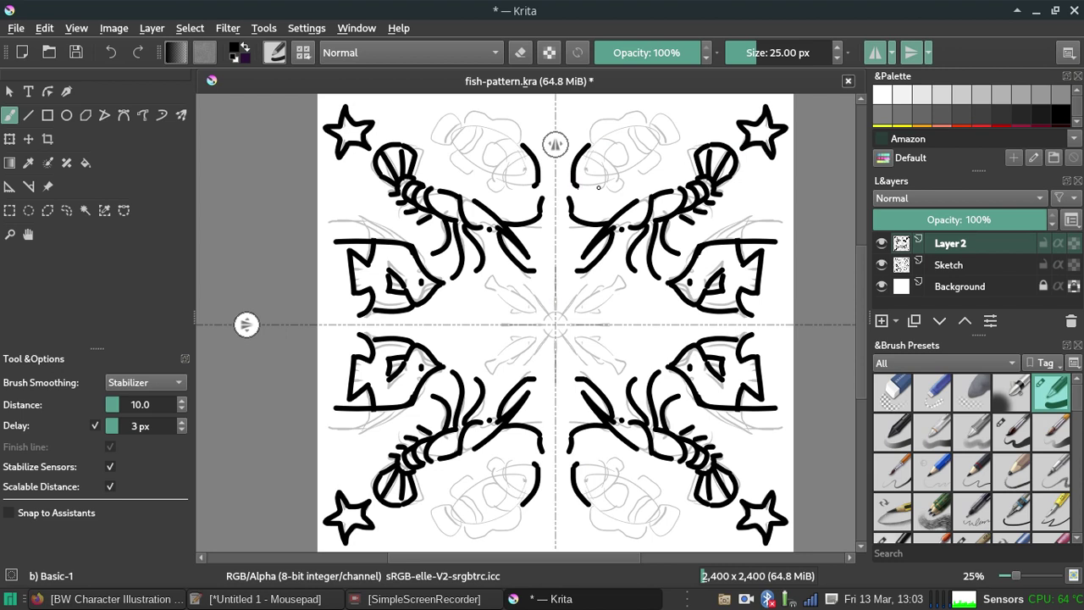
# Add and remove trial claw-like strokes near the top centre, then open the View menu.
pyautogui.click(576, 183)
pyautogui.moveTo(605, 183)
pyautogui.mouseDown()
pyautogui.moveTo(573, 180)
pyautogui.moveTo(622, 161)
pyautogui.mouseUp()
pyautogui.hotkey('ctrl', 'z')
pyautogui.hotkey('ctrl', 'z')
pyautogui.hotkey('ctrl', 'z')
pyautogui.moveTo(575, 186); pyautogui.dragTo(593, 182)
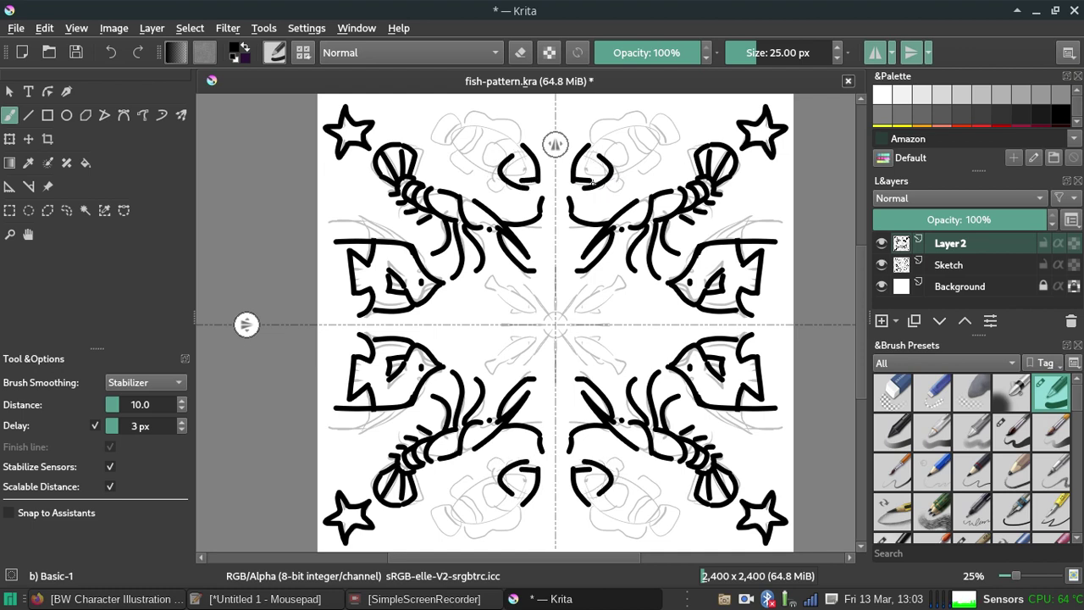
pyautogui.hotkey('ctrl', 'z')
pyautogui.hotkey('ctrl', 'z')
pyautogui.hotkey('ctrl', 'z')
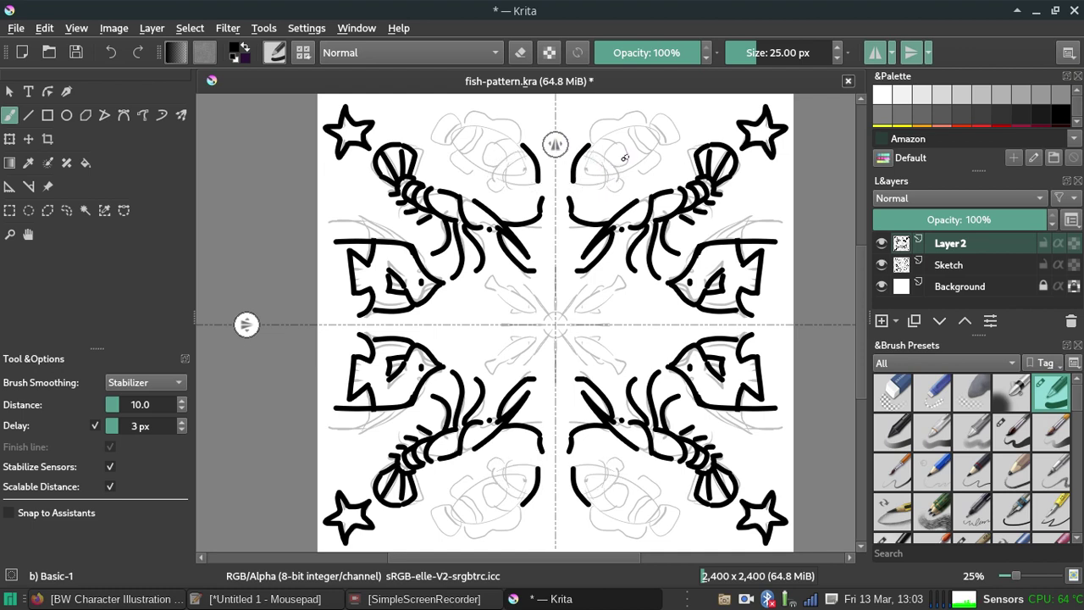
pyautogui.hotkey('ctrl', 'z')
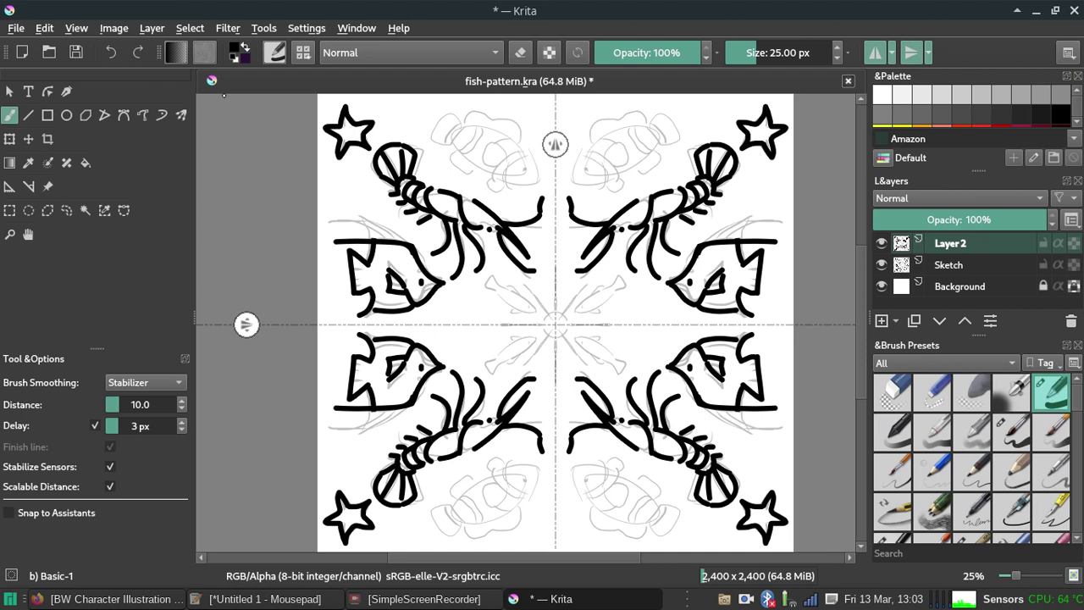
pyautogui.click(114, 28)
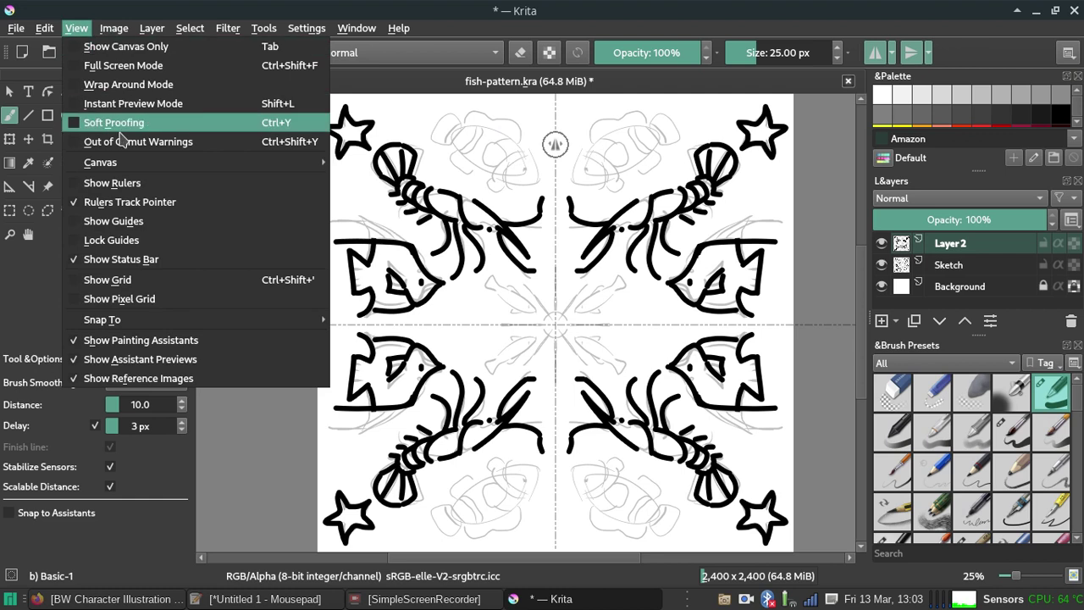
pyautogui.moveTo(100, 162)
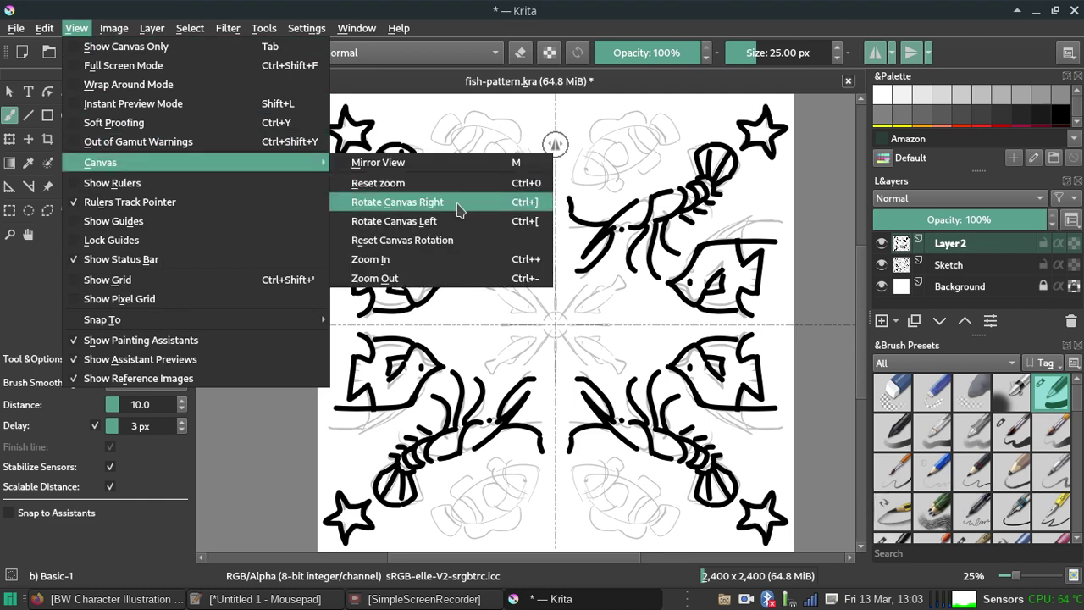
# Rotate the canvas 15 degrees and try mirrored arcs over the clownfish heads, undoing misdrawn ones.
pyautogui.click(458, 210)
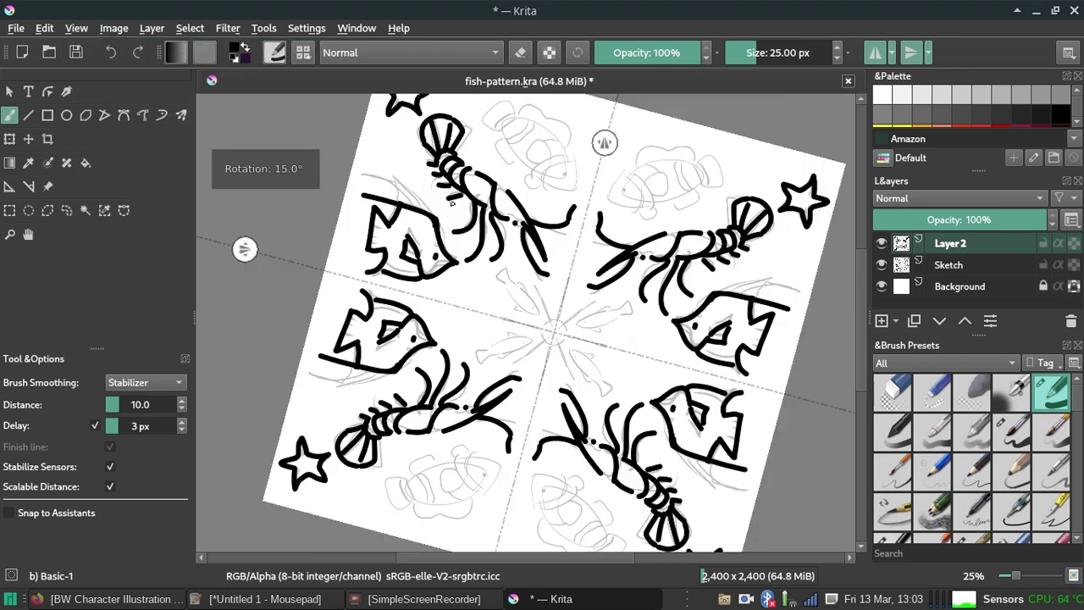
pyautogui.moveTo(611, 196); pyautogui.dragTo(635, 178)
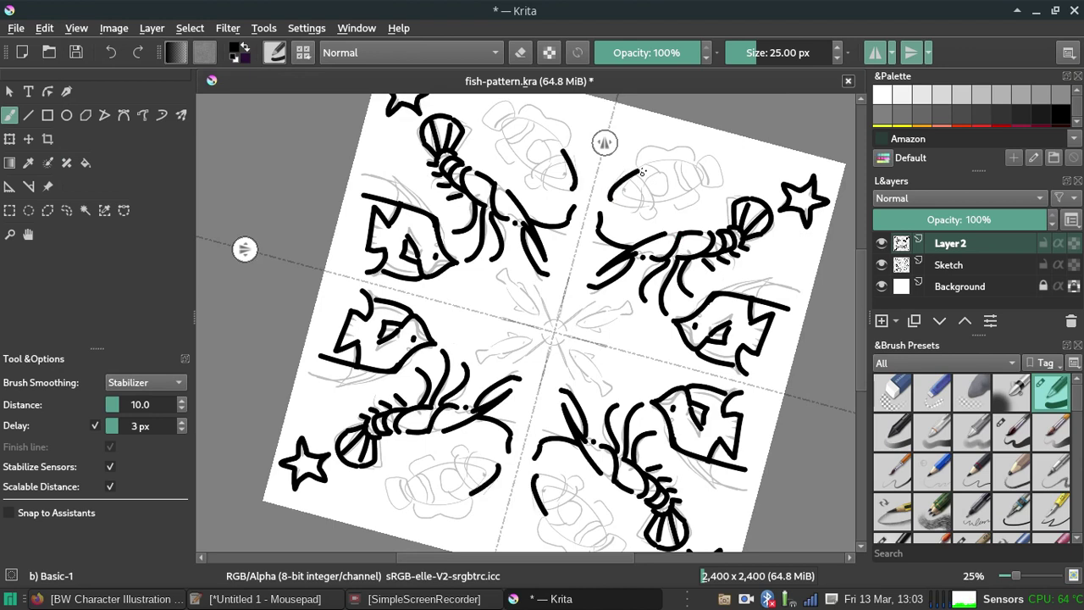
pyautogui.hotkey('ctrl', 'z')
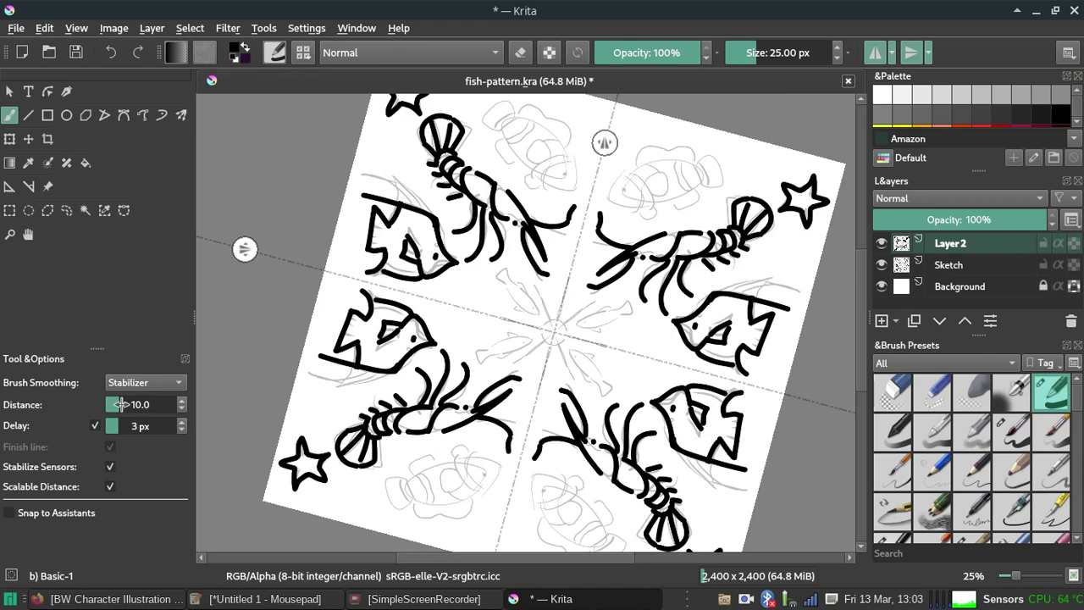
pyautogui.moveTo(609, 197)
pyautogui.mouseDown()
pyautogui.moveTo(631, 165)
pyautogui.moveTo(622, 204)
pyautogui.moveTo(663, 179)
pyautogui.moveTo(708, 188)
pyautogui.moveTo(705, 203)
pyautogui.moveTo(694, 192)
pyautogui.mouseUp()
pyautogui.hotkey('ctrl', 'z')
pyautogui.hotkey('ctrl', 'z')
pyautogui.hotkey('ctrl', 'z')
pyautogui.hotkey('ctrl', 'z')
pyautogui.moveTo(634, 158)
pyautogui.mouseDown()
pyautogui.moveTo(669, 146)
pyautogui.moveTo(687, 156)
pyautogui.mouseUp()
pyautogui.hotkey('ctrl', 'z')
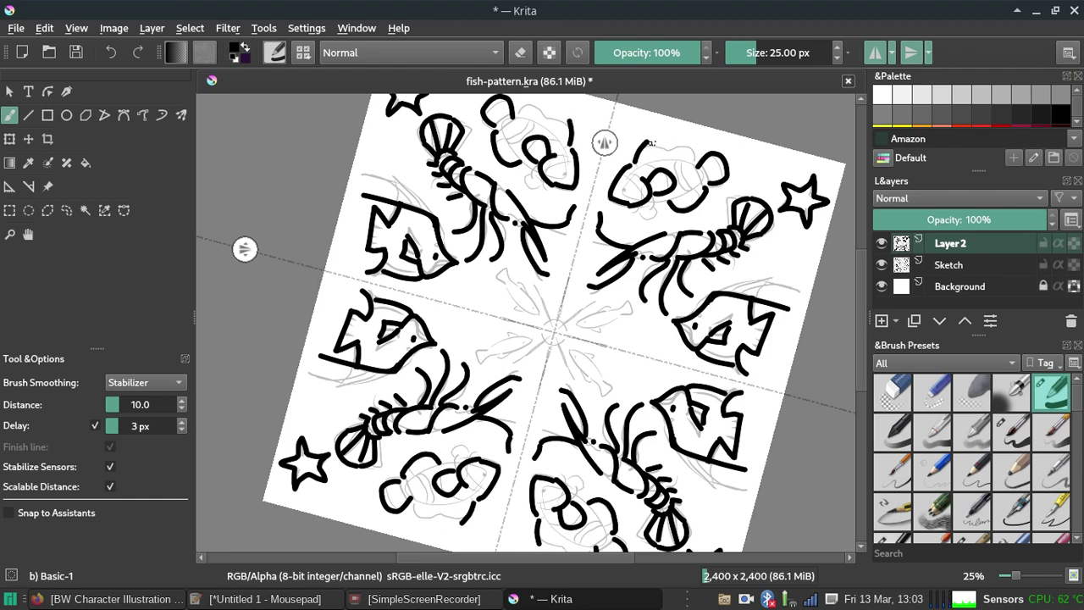
# Retry shorter arcs and head curves on the upper-right clownfish, undoing each unsatisfactory stroke.
pyautogui.hotkey('ctrl', 'z')
pyautogui.moveTo(646, 144); pyautogui.dragTo(703, 163)
pyautogui.hotkey('ctrl', 'z')
pyautogui.moveTo(646, 144)
pyautogui.mouseDown()
pyautogui.moveTo(695, 157)
pyautogui.moveTo(651, 145)
pyautogui.moveTo(693, 158)
pyautogui.moveTo(661, 150)
pyautogui.mouseUp()
pyautogui.hotkey('ctrl', 'z')
pyautogui.hotkey('ctrl', 'z')
pyautogui.hotkey('ctrl', 'z')
pyautogui.hotkey('ctrl', 'z')
pyautogui.hotkey('ctrl', 'z')
pyautogui.hotkey('ctrl', 'z')
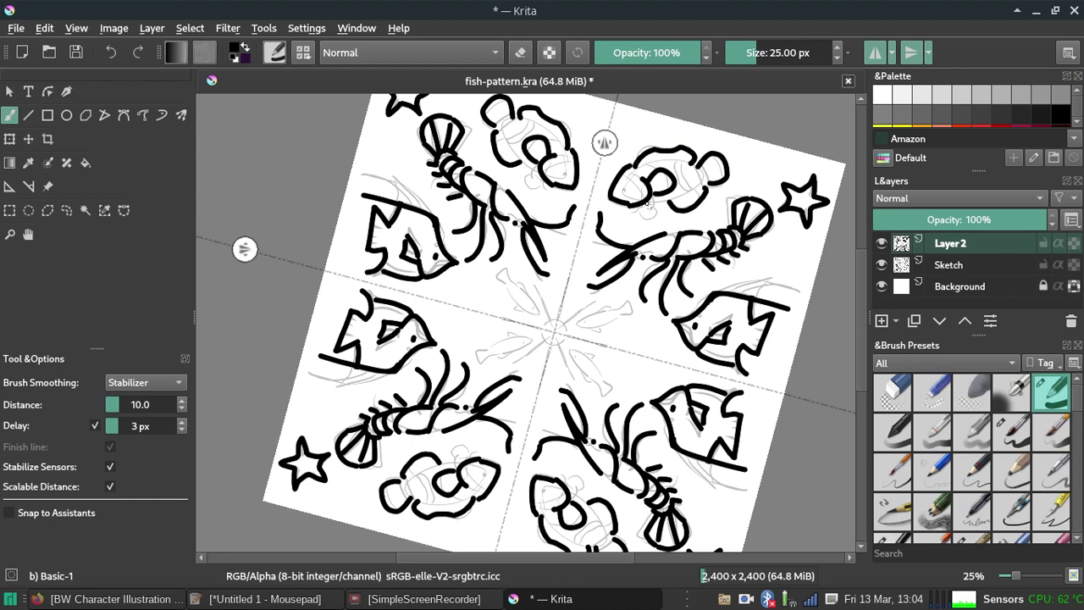
pyautogui.moveTo(642, 216); pyautogui.dragTo(696, 181)
pyautogui.hotkey('ctrl', 'z')
pyautogui.hotkey('ctrl', 'z')
pyautogui.hotkey('ctrl', 'z')
pyautogui.hotkey('ctrl', 'z')
pyautogui.moveTo(647, 206); pyautogui.dragTo(693, 181)
pyautogui.hotkey('ctrl', 'z')
pyautogui.hotkey('ctrl', 'z')
pyautogui.hotkey('ctrl', 'z')
pyautogui.hotkey('ctrl', 'z')
pyautogui.moveTo(640, 207)
pyautogui.mouseDown()
pyautogui.moveTo(693, 184)
pyautogui.moveTo(657, 207)
pyautogui.mouseUp()
pyautogui.hotkey('ctrl', 'z')
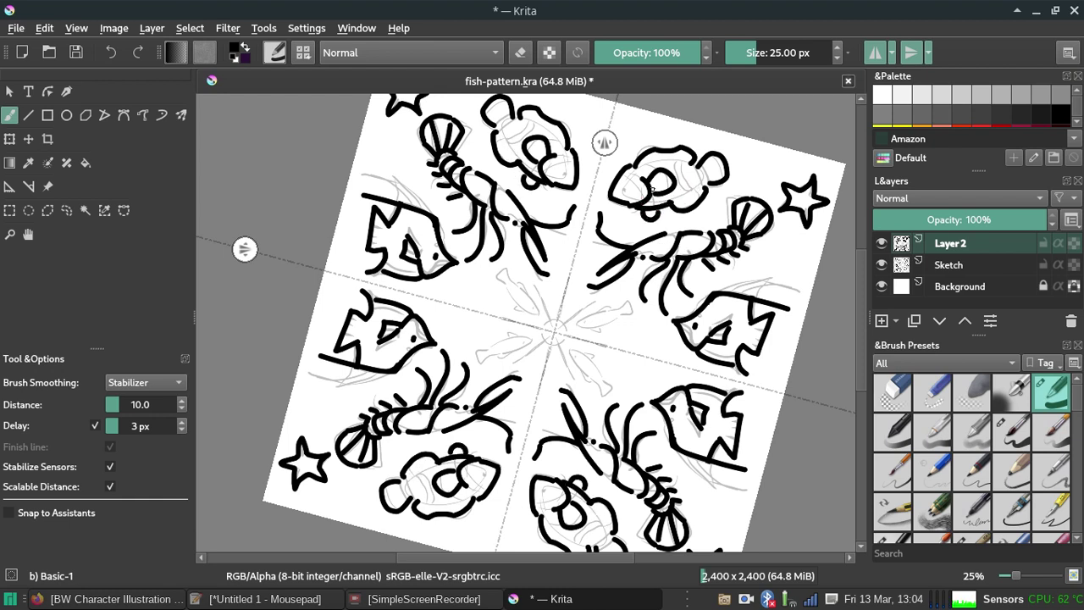
# Dot the eyes on the upper-right clownfish and test small head strokes, undoing the trials.
pyautogui.click(629, 187)
pyautogui.click(636, 184)
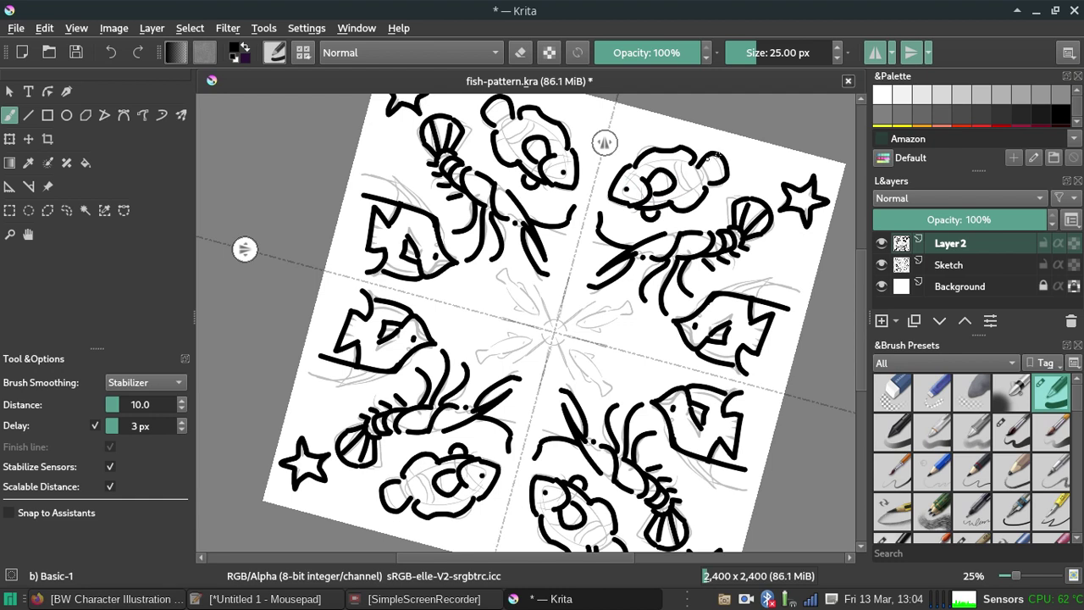
pyautogui.moveTo(696, 170)
pyautogui.mouseDown()
pyautogui.moveTo(693, 193)
pyautogui.moveTo(709, 184)
pyautogui.mouseUp()
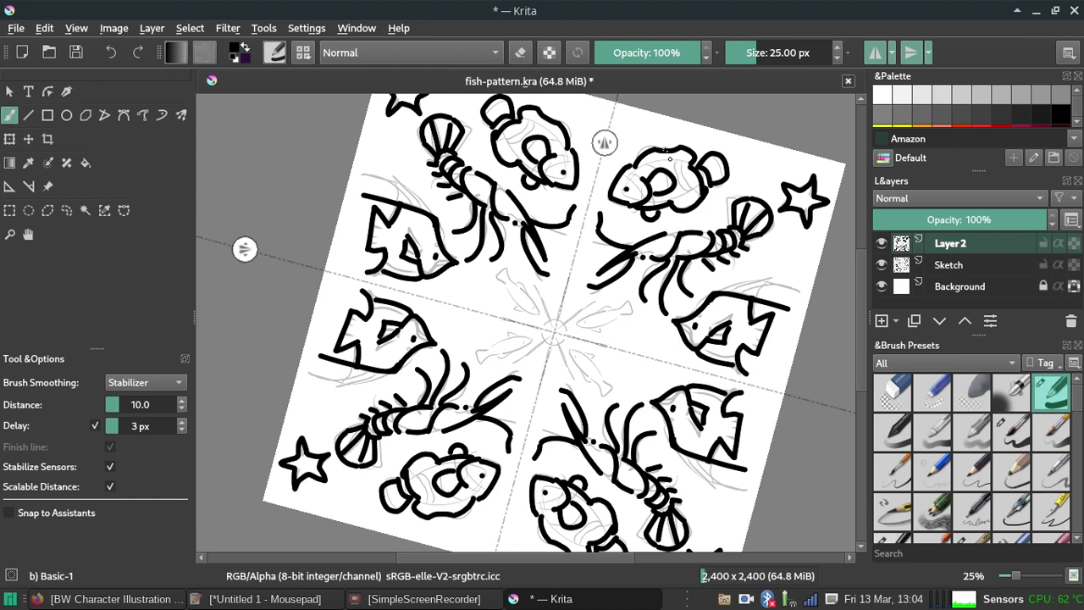
pyautogui.moveTo(681, 161); pyautogui.dragTo(693, 191)
pyautogui.hotkey('ctrl', 'z')
pyautogui.hotkey('ctrl', 'shift', 'z')
pyautogui.hotkey('ctrl', 'z')
pyautogui.moveTo(631, 172); pyautogui.dragTo(644, 177)
pyautogui.hotkey('ctrl', 'z')
pyautogui.click(152, 28)
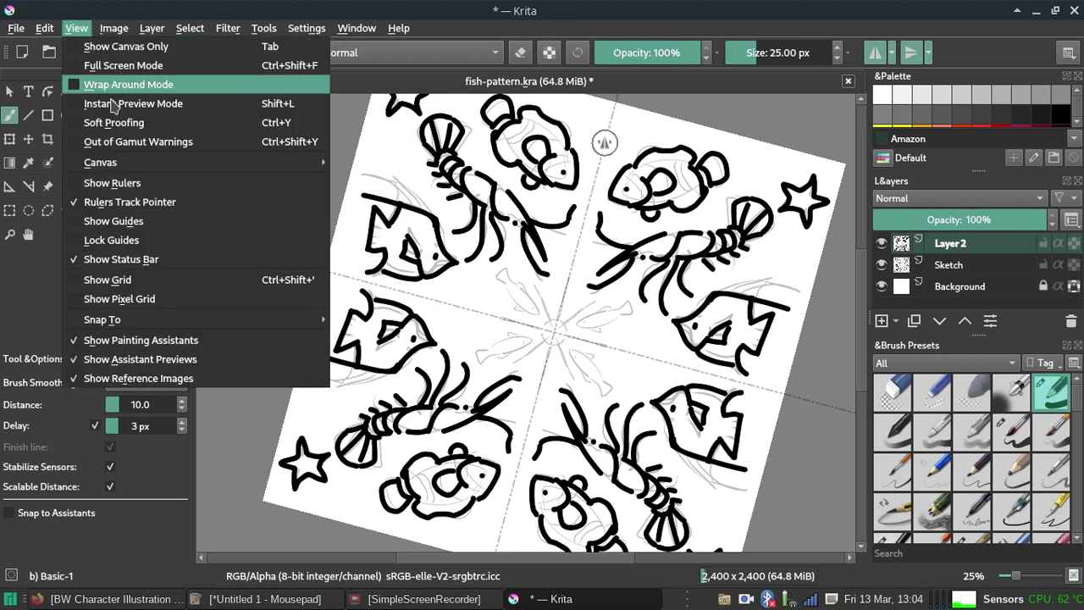
pyautogui.moveTo(100, 162)
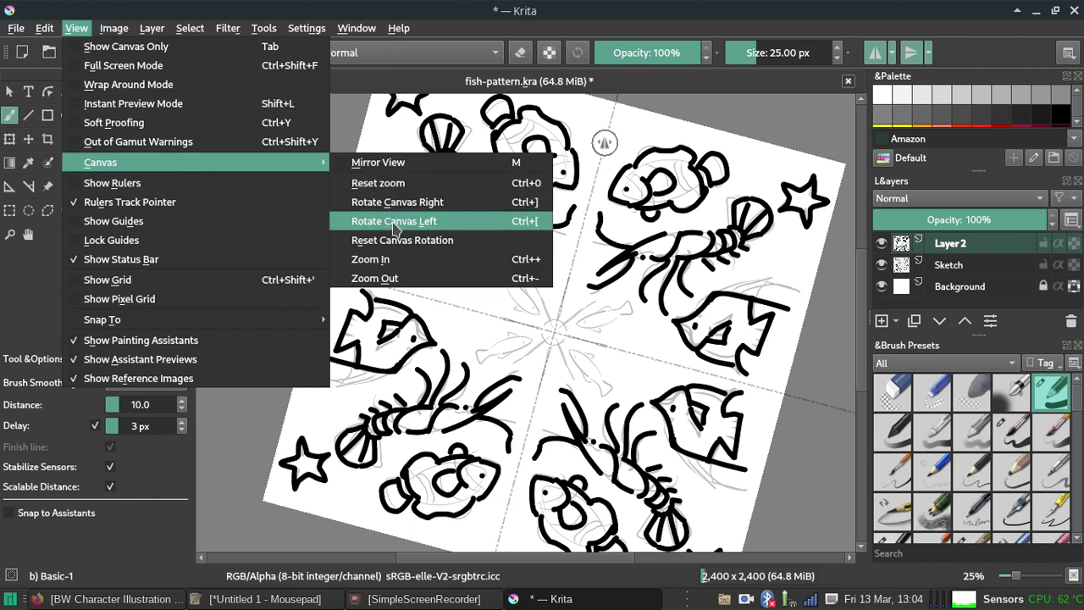
# Reset the canvas rotation and paint the radial spokes of the central starburst.
pyautogui.click(394, 221)
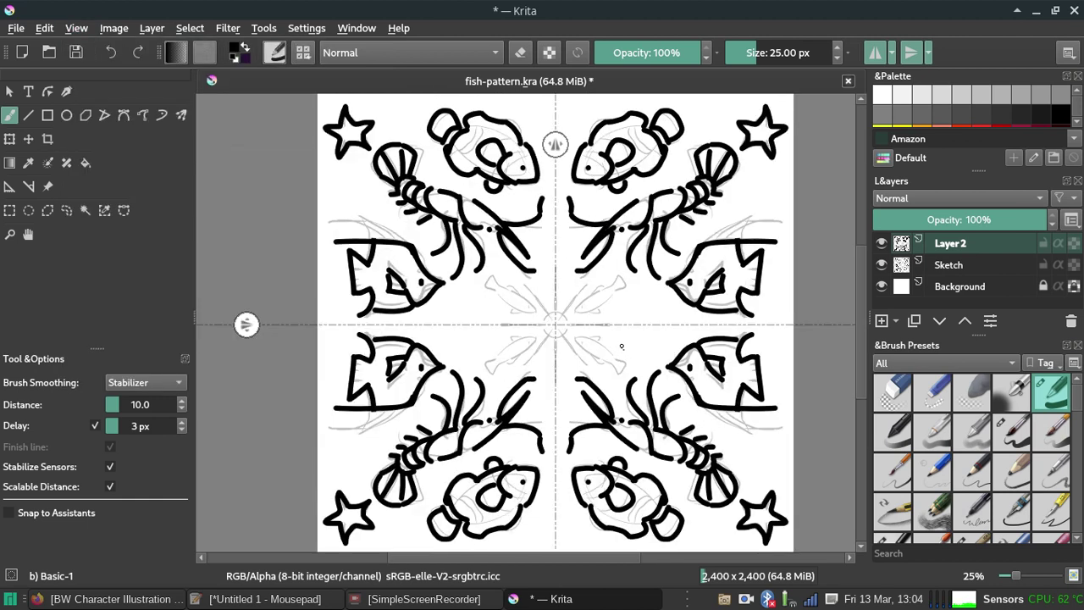
pyautogui.moveTo(555, 268)
pyautogui.mouseDown()
pyautogui.moveTo(562, 301)
pyautogui.moveTo(592, 280)
pyautogui.mouseUp()
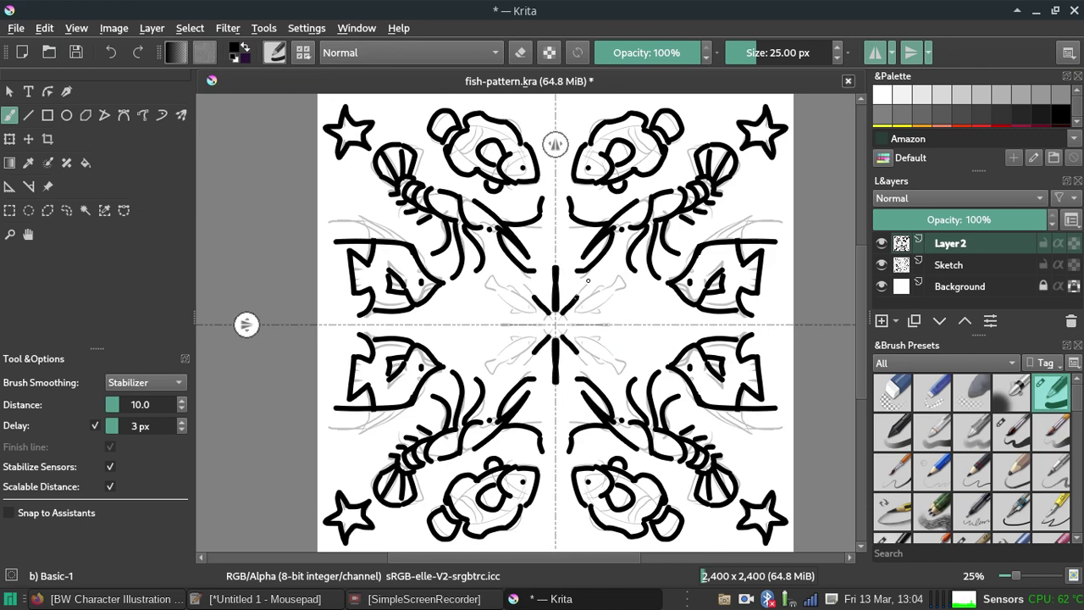
pyautogui.moveTo(567, 325)
pyautogui.mouseDown()
pyautogui.moveTo(618, 325)
pyautogui.moveTo(562, 321)
pyautogui.moveTo(570, 297)
pyautogui.mouseUp()
pyautogui.hotkey('ctrl', 'z')
pyautogui.hotkey('ctrl', 'z')
pyautogui.hotkey('ctrl', 'z')
pyautogui.hotkey('ctrl', 'z')
pyautogui.hotkey('ctrl', 'shift', 'z')
pyautogui.hotkey('ctrl', 'z')
pyautogui.hotkey('ctrl', 'z')
pyautogui.moveTo(577, 286)
pyautogui.mouseDown()
pyautogui.moveTo(561, 310)
pyautogui.moveTo(585, 316)
pyautogui.moveTo(574, 316)
pyautogui.mouseUp()
pyautogui.hotkey('ctrl', 'z')
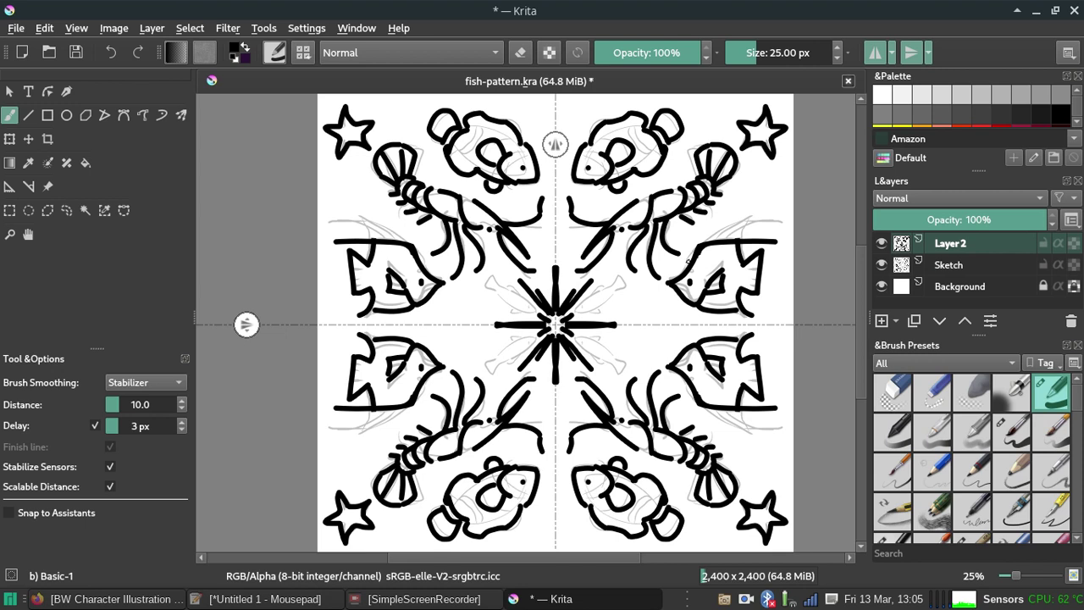
# Try a fork-shaped asterisk left of the starburst and a shell beside a corner star.
pyautogui.moveTo(458, 307)
pyautogui.mouseDown()
pyautogui.moveTo(453, 319)
pyautogui.moveTo(422, 325)
pyautogui.moveTo(429, 345)
pyautogui.moveTo(446, 308)
pyautogui.moveTo(465, 324)
pyautogui.mouseUp()
pyautogui.hotkey('ctrl', 'z')
pyautogui.hotkey('ctrl', 'z')
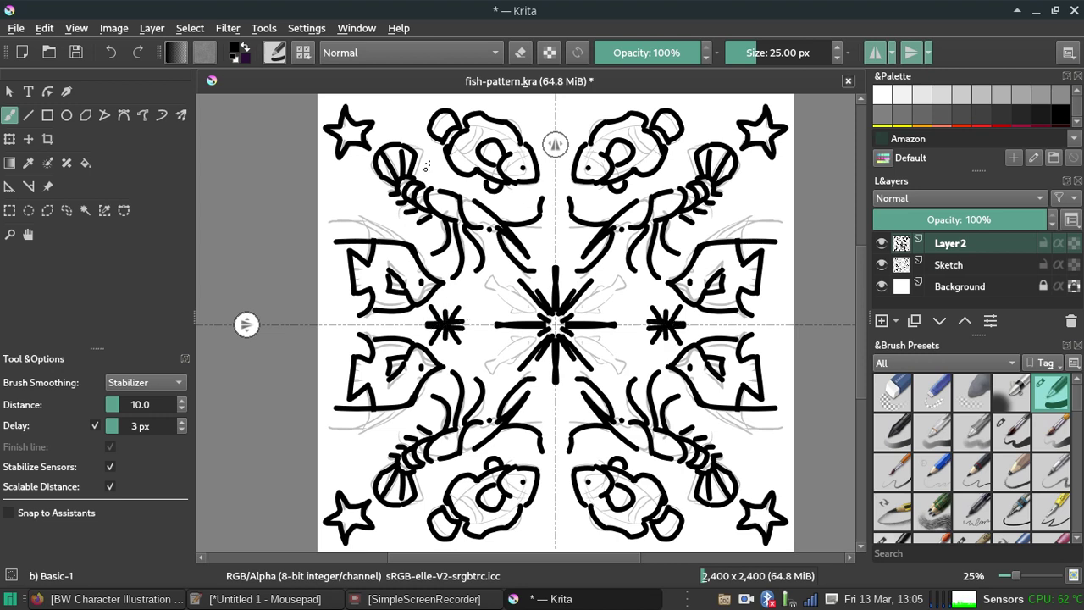
pyautogui.moveTo(755, 190)
pyautogui.mouseDown()
pyautogui.moveTo(750, 171)
pyautogui.moveTo(749, 196)
pyautogui.moveTo(783, 191)
pyautogui.moveTo(757, 184)
pyautogui.moveTo(773, 193)
pyautogui.mouseUp()
pyautogui.hotkey('ctrl', 'z')
pyautogui.hotkey('ctrl', 'z')
pyautogui.hotkey('ctrl', 'z')
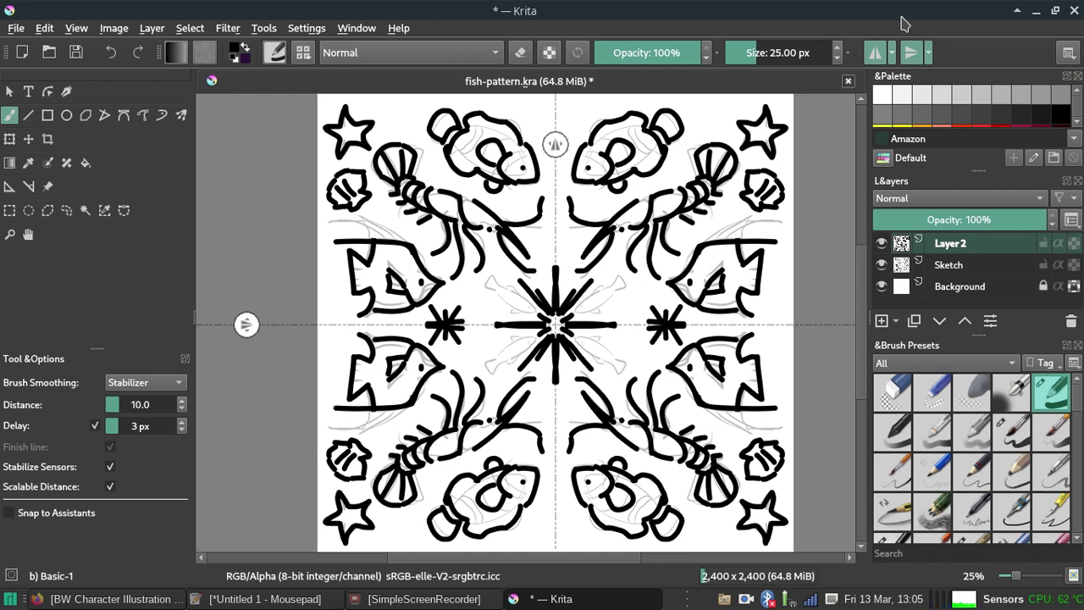
# Reduce the brush size to 15 px with the Size spinbox.
pyautogui.click(837, 57)
pyautogui.click(837, 57)
pyautogui.click(837, 58)
pyautogui.click(837, 58)
pyautogui.click(837, 57)
pyautogui.click(836, 58)
pyautogui.click(837, 57)
pyautogui.click(837, 58)
pyautogui.click(836, 58)
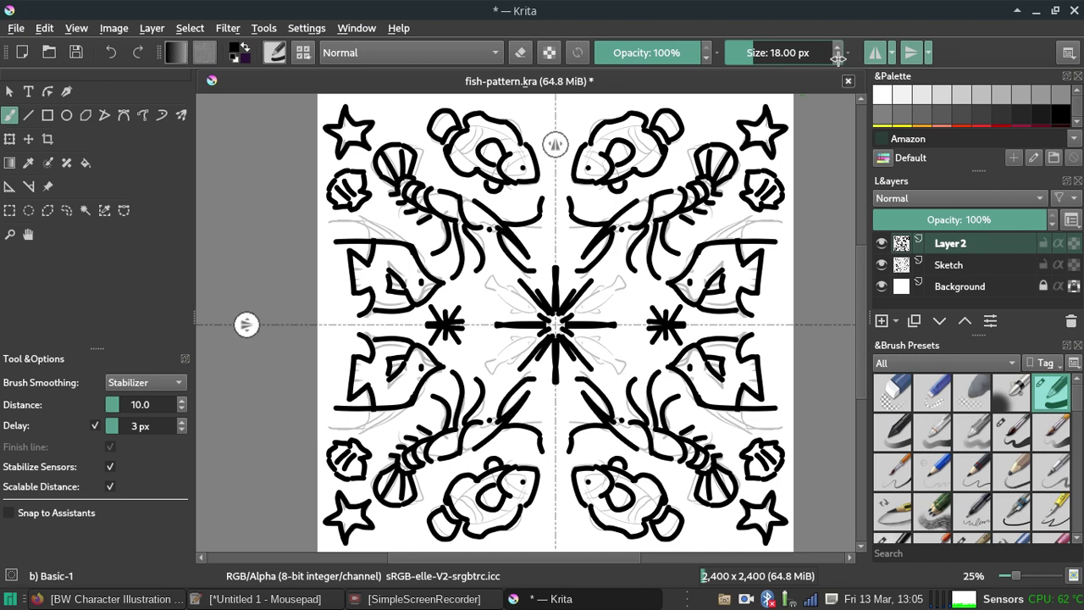
pyautogui.click(837, 57)
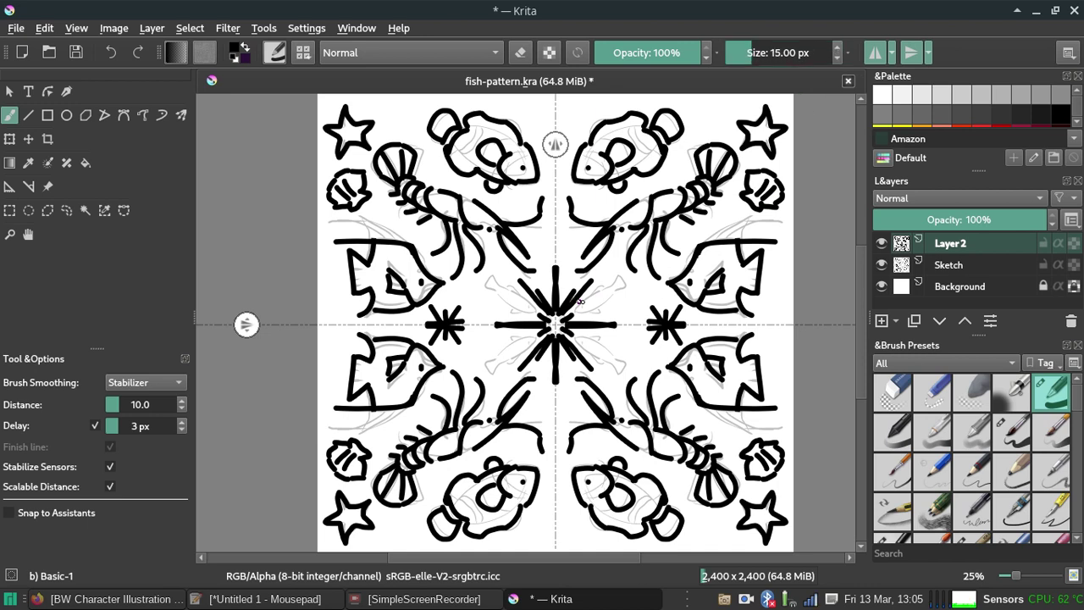
# Draw small fish outlines and curls beside the central starburst, undoing rejected strokes.
pyautogui.moveTo(592, 295)
pyautogui.mouseDown()
pyautogui.moveTo(626, 280)
pyautogui.moveTo(601, 309)
pyautogui.moveTo(581, 310)
pyautogui.mouseUp()
pyautogui.hotkey('ctrl', 'z')
pyautogui.hotkey('ctrl', 'z')
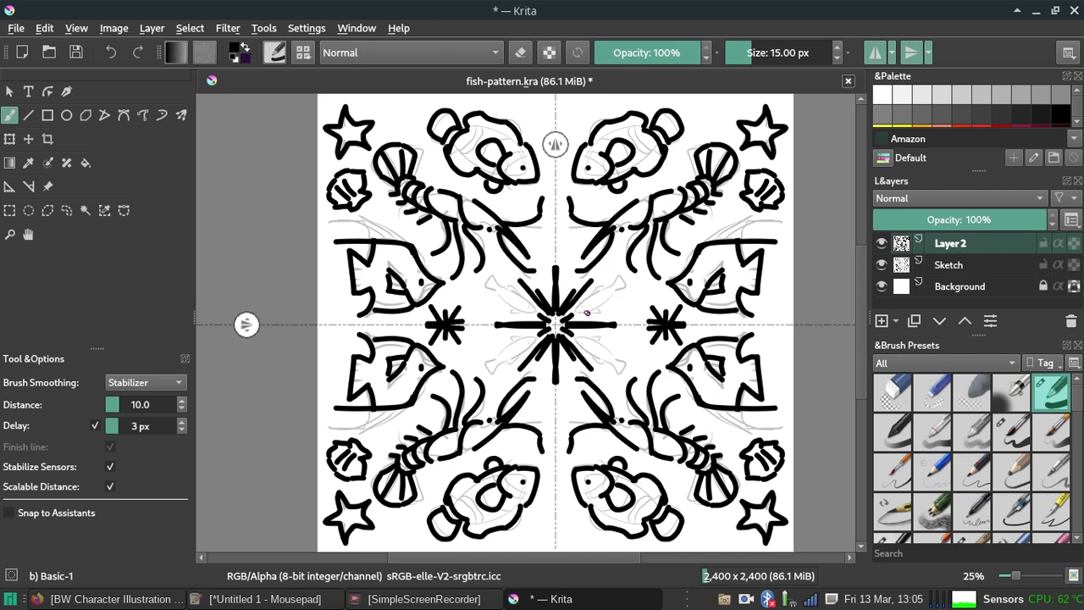
pyautogui.moveTo(580, 312)
pyautogui.mouseDown()
pyautogui.moveTo(628, 279)
pyautogui.moveTo(601, 310)
pyautogui.moveTo(608, 301)
pyautogui.moveTo(607, 335)
pyautogui.moveTo(627, 286)
pyautogui.mouseUp()
pyautogui.hotkey('ctrl', 'z')
pyautogui.hotkey('ctrl', 'z')
pyautogui.hotkey('ctrl', 'z')
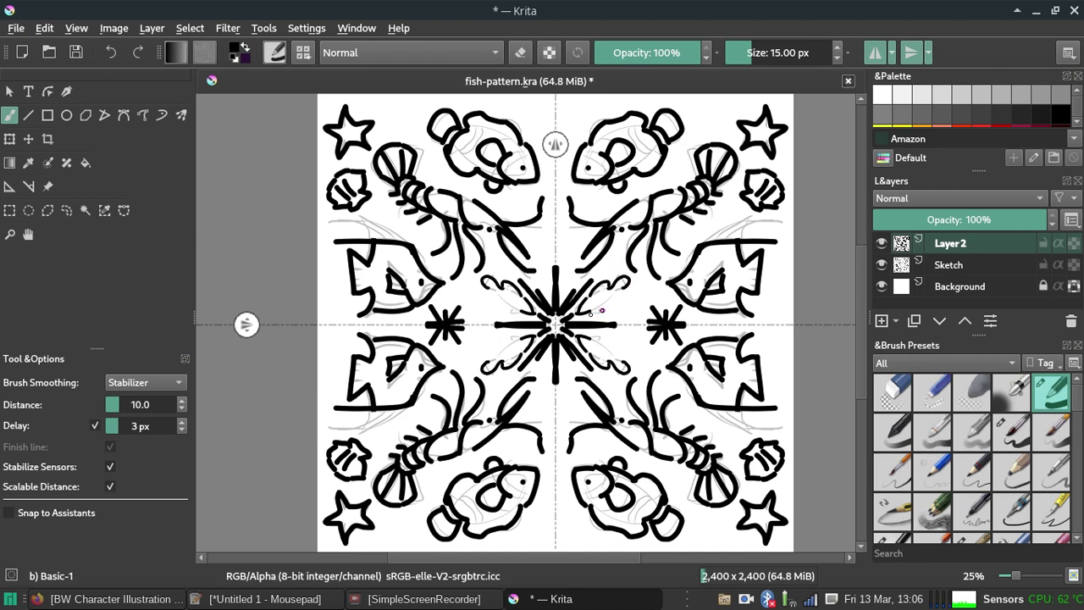
pyautogui.moveTo(496, 291); pyautogui.dragTo(512, 310)
pyautogui.hotkey('ctrl', 'z')
pyautogui.hotkey('ctrl', 'z')
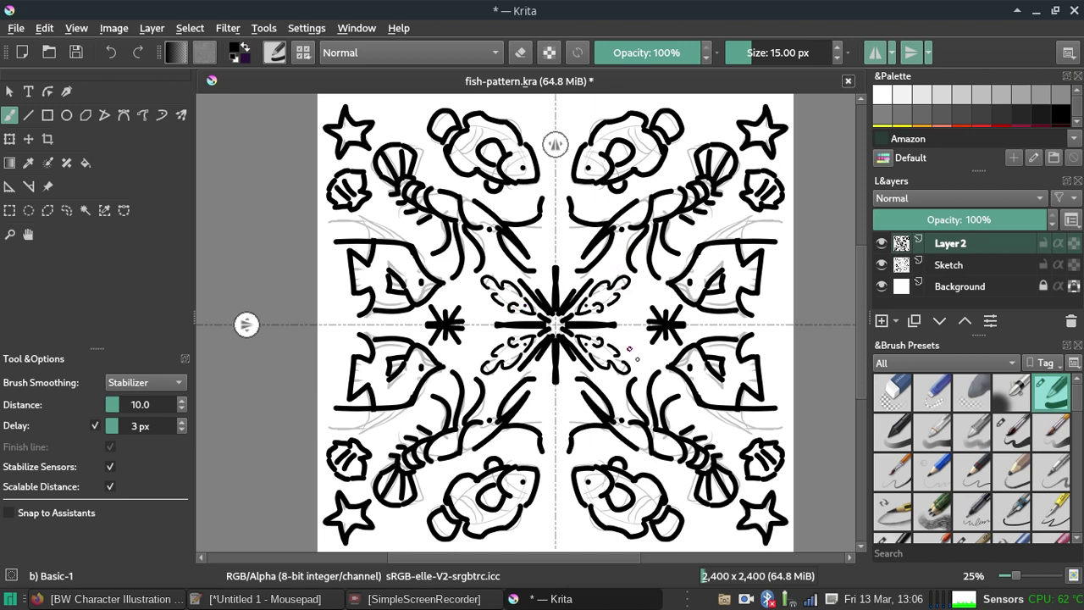
# Hide the Sketch layer and set a 45 px brush in Dark tangerine.
pyautogui.click(881, 265)
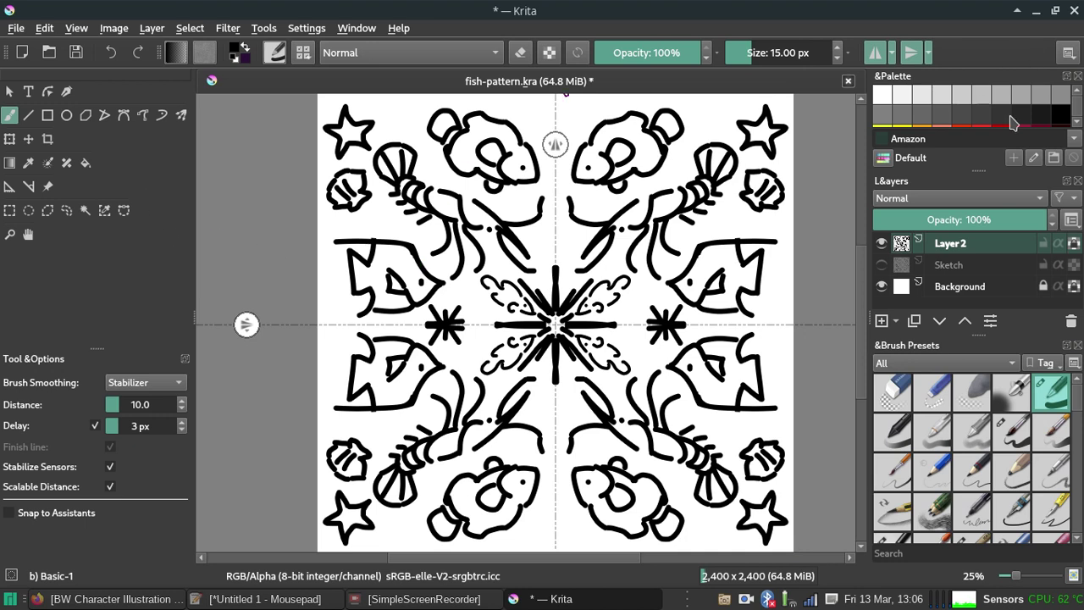
pyautogui.scroll(-3, 1076, 119)
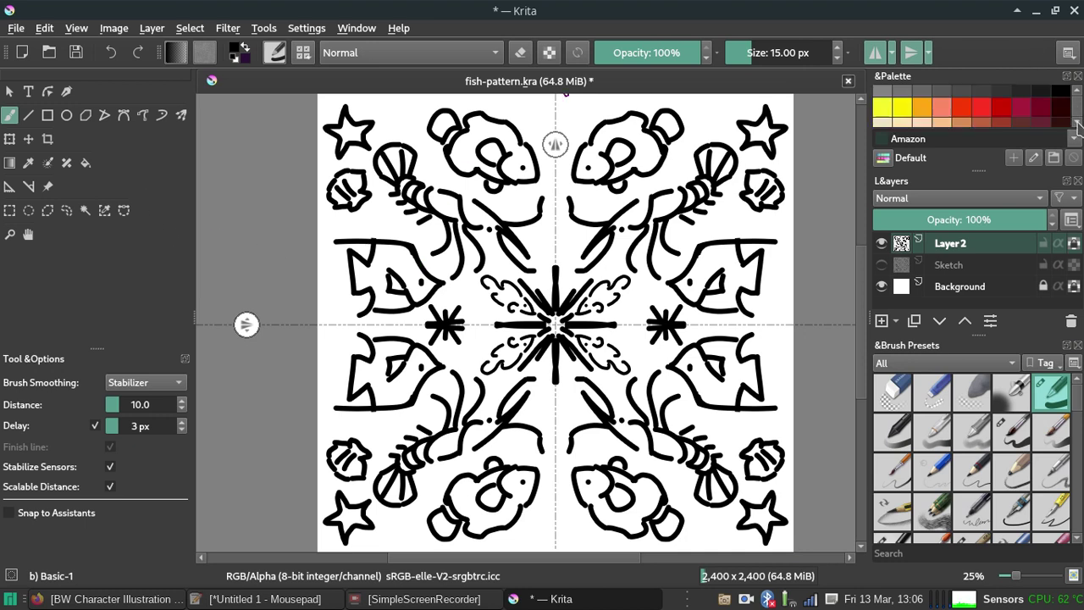
pyautogui.click(921, 95)
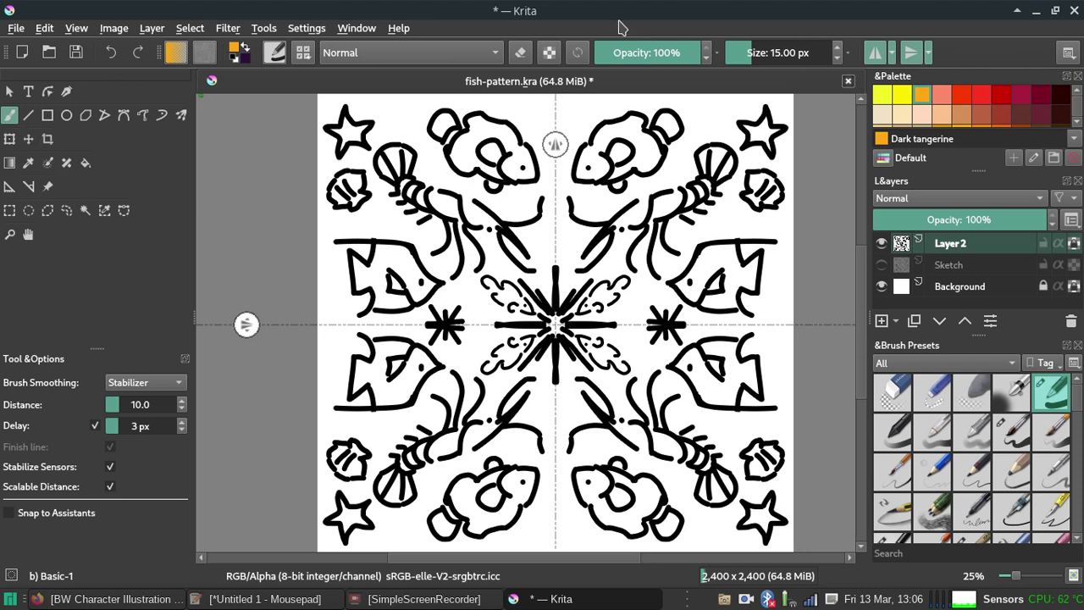
pyautogui.click(774, 51)
pyautogui.write('45')
pyautogui.press('Return')
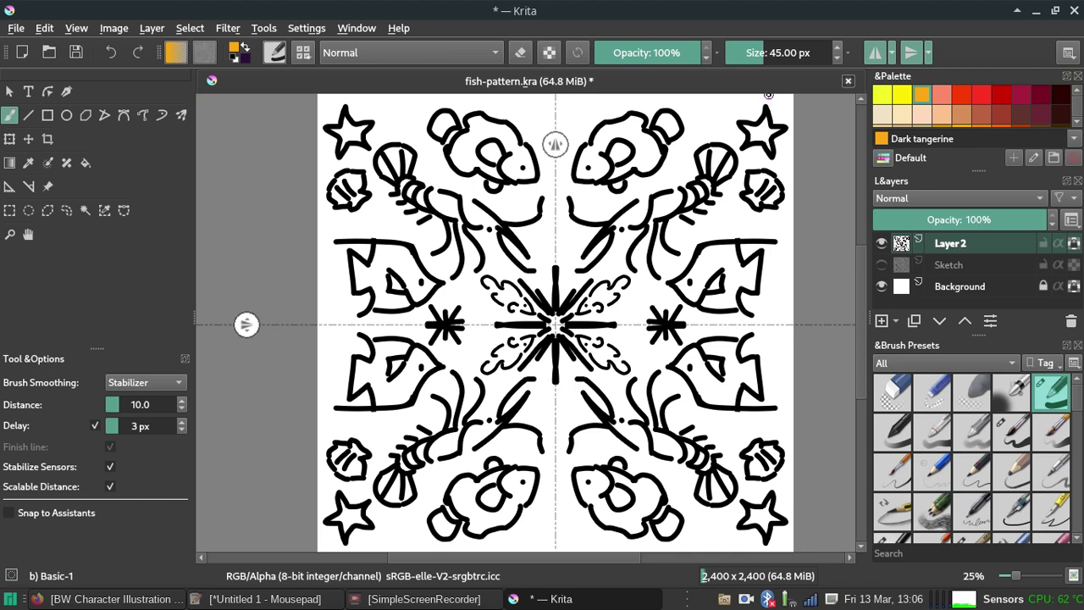
# Paint the clownfish faces, head and lower outlines in thick orange.
pyautogui.click(585, 135)
pyautogui.moveTo(585, 135)
pyautogui.mouseDown()
pyautogui.moveTo(582, 180)
pyautogui.moveTo(624, 122)
pyautogui.mouseUp()
pyautogui.moveTo(649, 124); pyautogui.dragTo(687, 129)
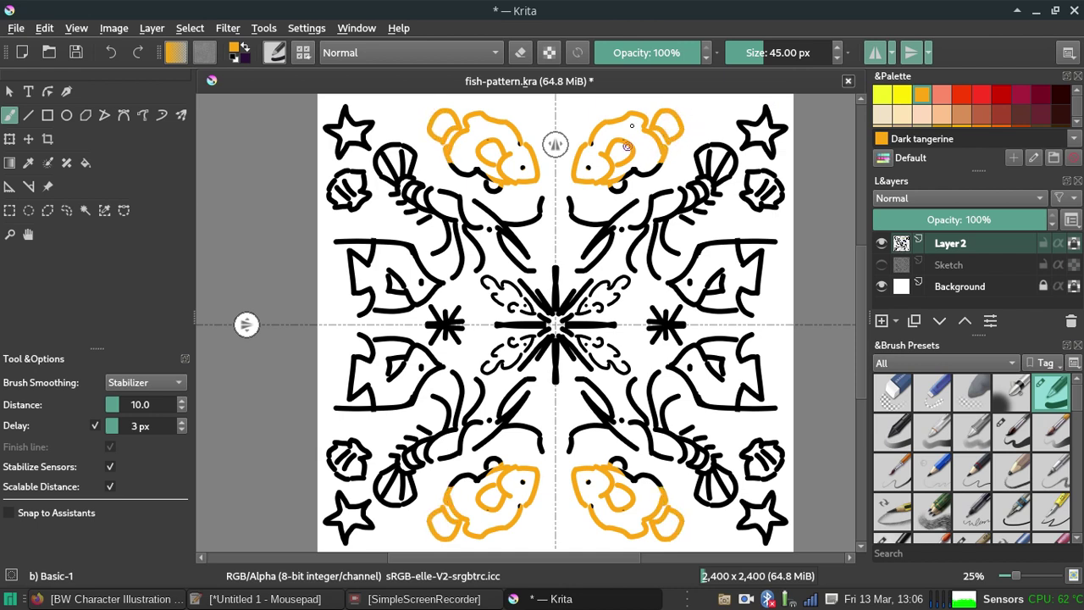
pyautogui.moveTo(609, 158); pyautogui.dragTo(673, 154)
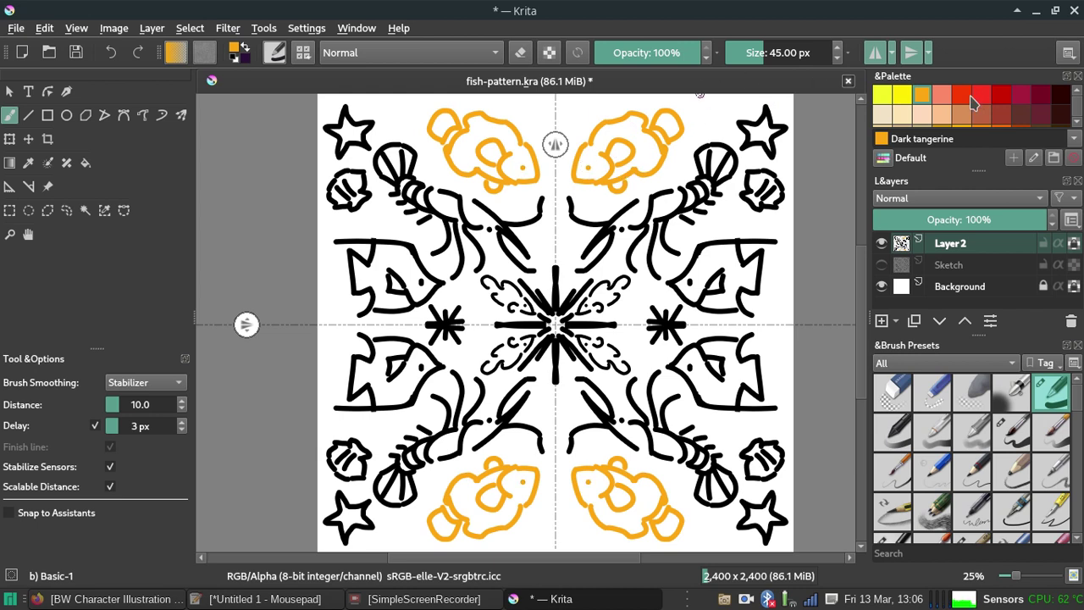
pyautogui.click(980, 95)
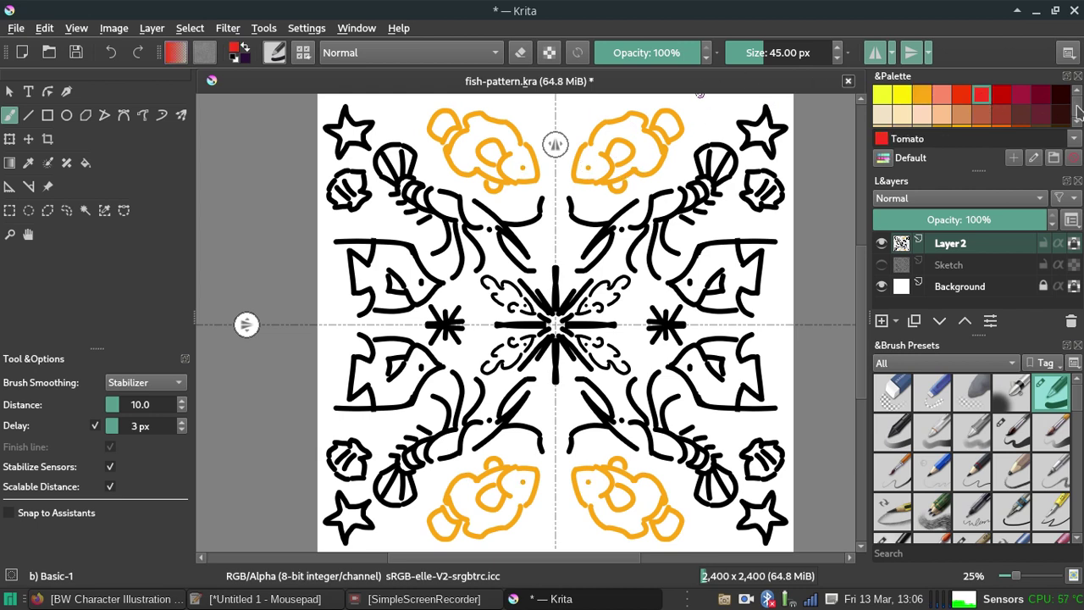
# Paint the shrimp claws, bodies and outlines in Tomato red, redoing two misplaced strokes.
pyautogui.moveTo(604, 239)
pyautogui.mouseDown()
pyautogui.moveTo(593, 252)
pyautogui.moveTo(566, 206)
pyautogui.mouseUp()
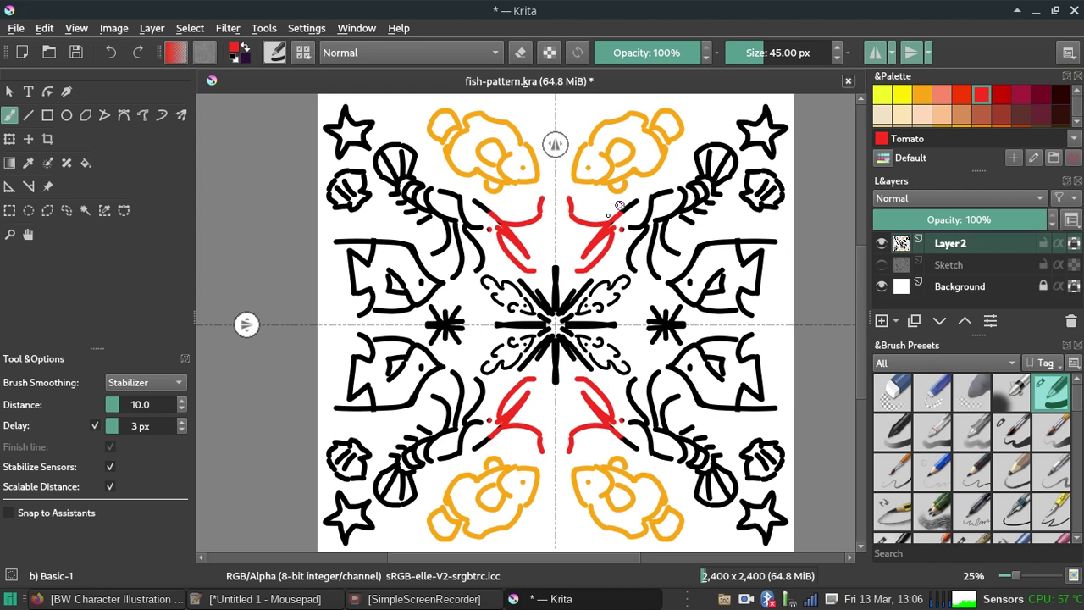
pyautogui.moveTo(623, 227)
pyautogui.mouseDown()
pyautogui.moveTo(656, 193)
pyautogui.moveTo(633, 264)
pyautogui.mouseUp()
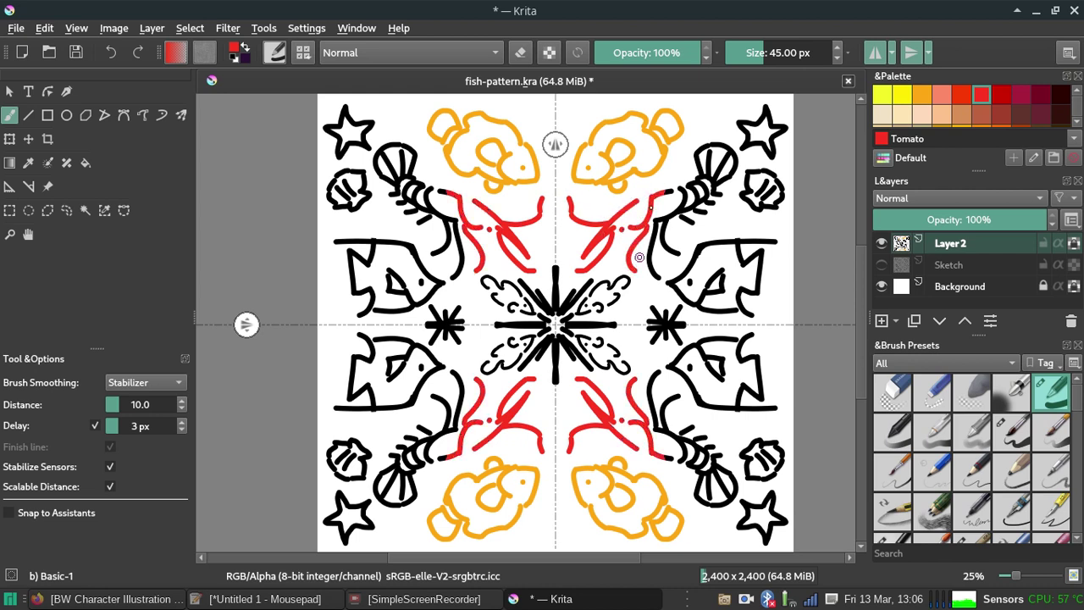
pyautogui.hotkey('ctrl', 'z')
pyautogui.moveTo(650, 213); pyautogui.dragTo(659, 273)
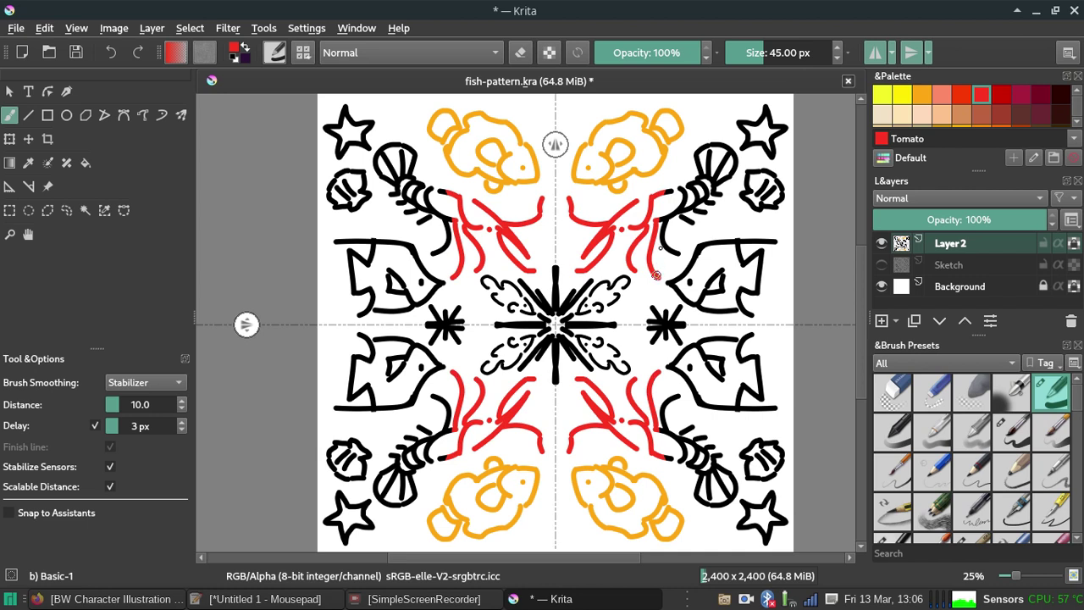
pyautogui.hotkey('ctrl', 'z')
pyautogui.moveTo(658, 227); pyautogui.dragTo(688, 254)
pyautogui.moveTo(700, 174)
pyautogui.mouseDown()
pyautogui.moveTo(662, 203)
pyautogui.moveTo(684, 210)
pyautogui.moveTo(696, 151)
pyautogui.moveTo(717, 144)
pyautogui.moveTo(734, 162)
pyautogui.moveTo(725, 186)
pyautogui.mouseUp()
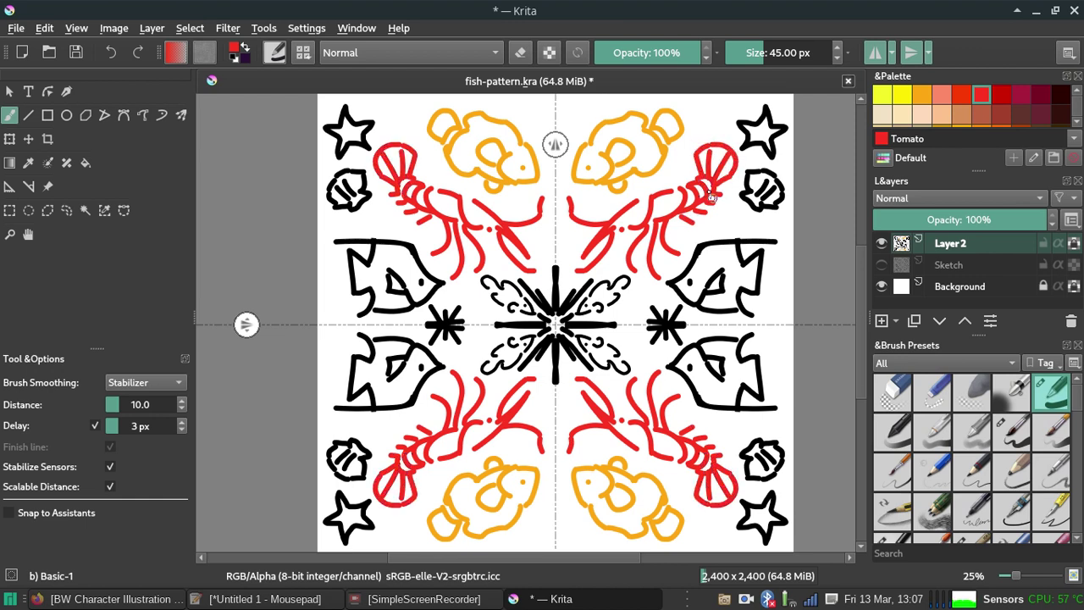
# Pick Primary Blue from the palette and paint the four corner stars blue.
pyautogui.scroll(2, 1078, 124)
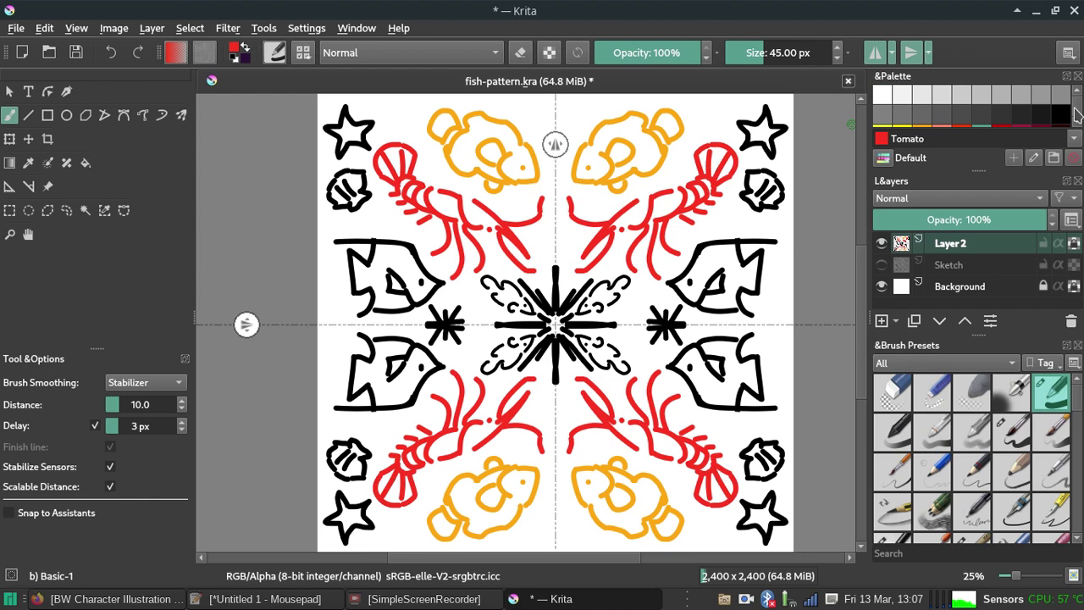
pyautogui.scroll(-1, 1077, 115)
pyautogui.scroll(-2, 1078, 127)
pyautogui.scroll(-2, 1077, 127)
pyautogui.scroll(-1, 1077, 129)
pyautogui.scroll(-2, 1077, 127)
pyautogui.click(980, 97)
pyautogui.moveTo(766, 129)
pyautogui.mouseDown()
pyautogui.moveTo(749, 144)
pyautogui.moveTo(737, 120)
pyautogui.moveTo(762, 119)
pyautogui.moveTo(769, 103)
pyautogui.moveTo(778, 155)
pyautogui.moveTo(782, 130)
pyautogui.mouseUp()
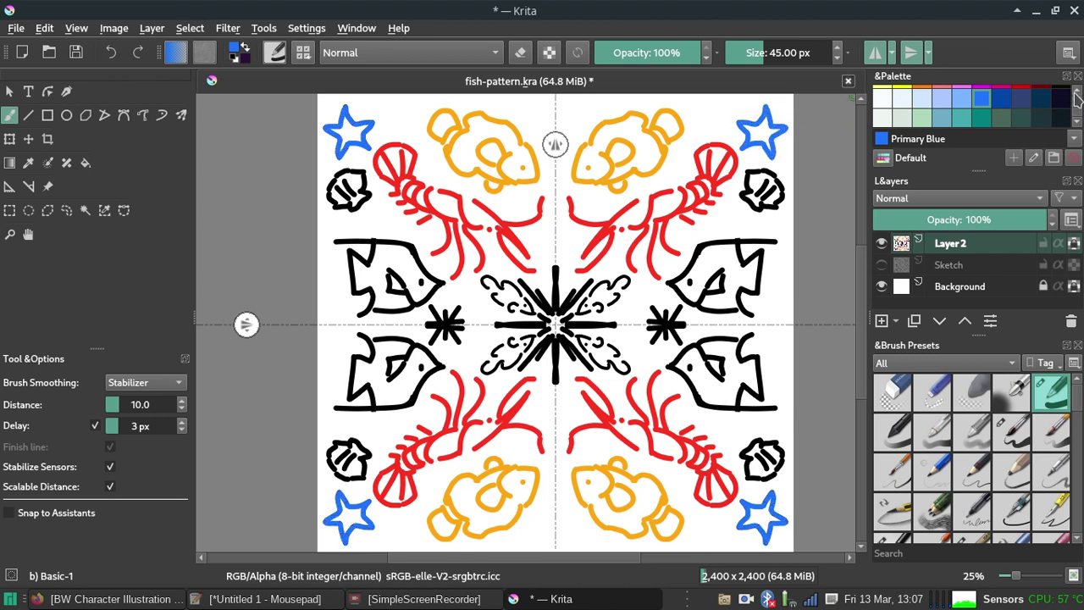
# Pick light pink and paint the shells in all four corners.
pyautogui.scroll(3, 1023, 111)
pyautogui.click(963, 105)
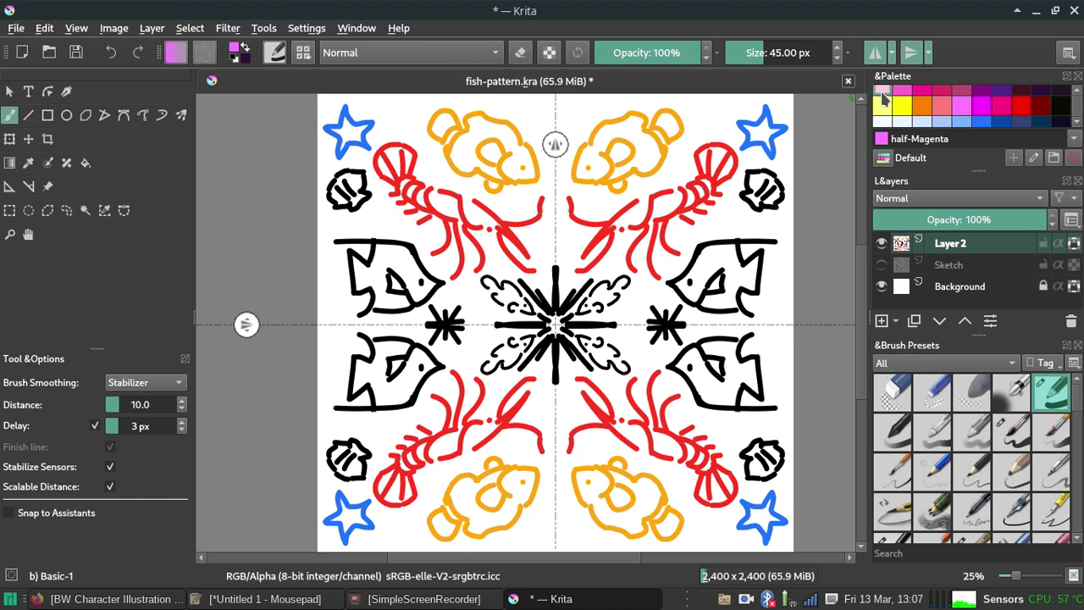
pyautogui.click(882, 91)
pyautogui.moveTo(750, 179)
pyautogui.mouseDown()
pyautogui.moveTo(740, 199)
pyautogui.moveTo(766, 175)
pyautogui.moveTo(782, 182)
pyautogui.moveTo(753, 204)
pyautogui.moveTo(765, 207)
pyautogui.mouseUp()
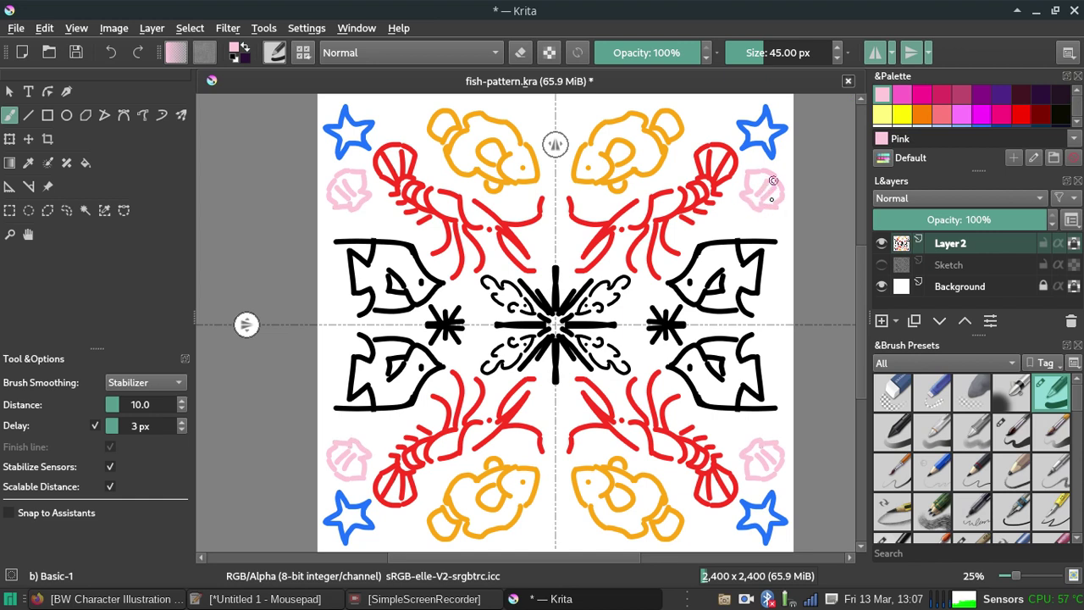
# Try yellow on the angelfish mouths, undo it, and scroll through the palette.
pyautogui.click(901, 115)
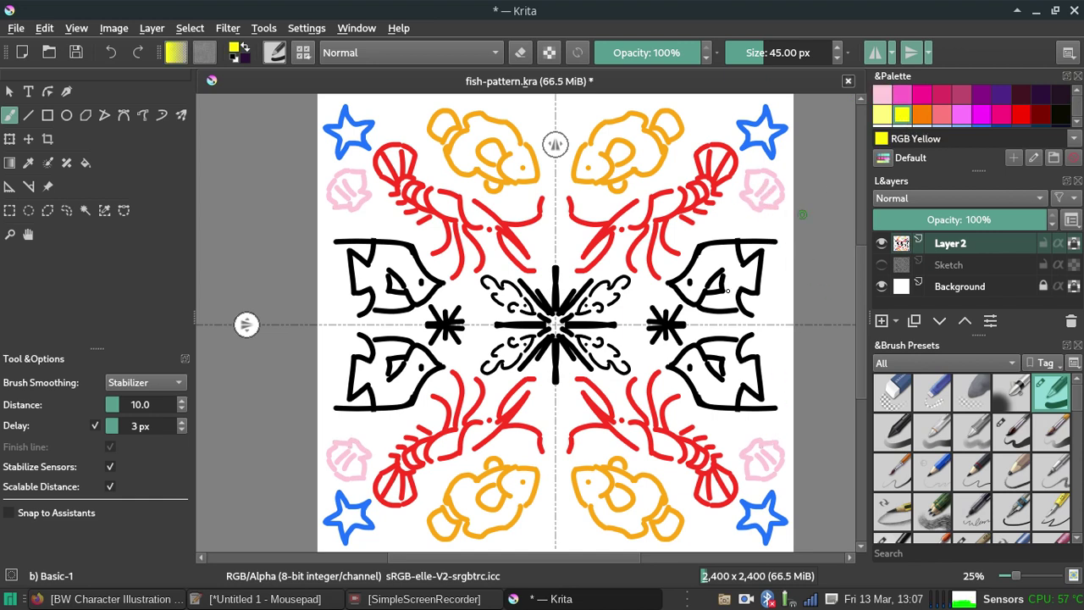
pyautogui.moveTo(663, 291)
pyautogui.mouseDown()
pyautogui.moveTo(679, 282)
pyautogui.moveTo(686, 296)
pyautogui.mouseUp()
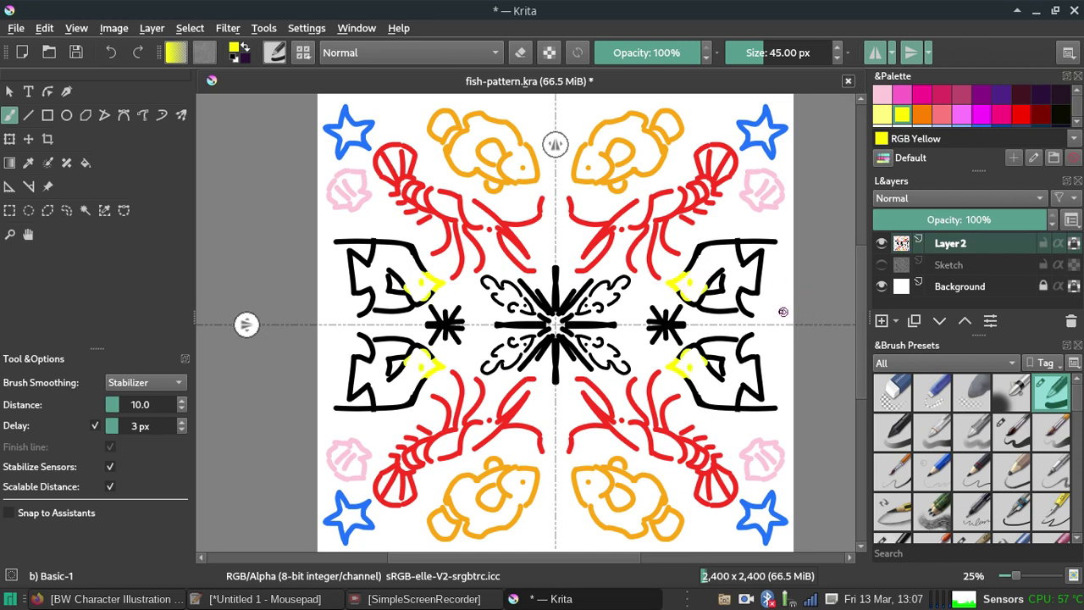
pyautogui.hotkey('ctrl', 'z')
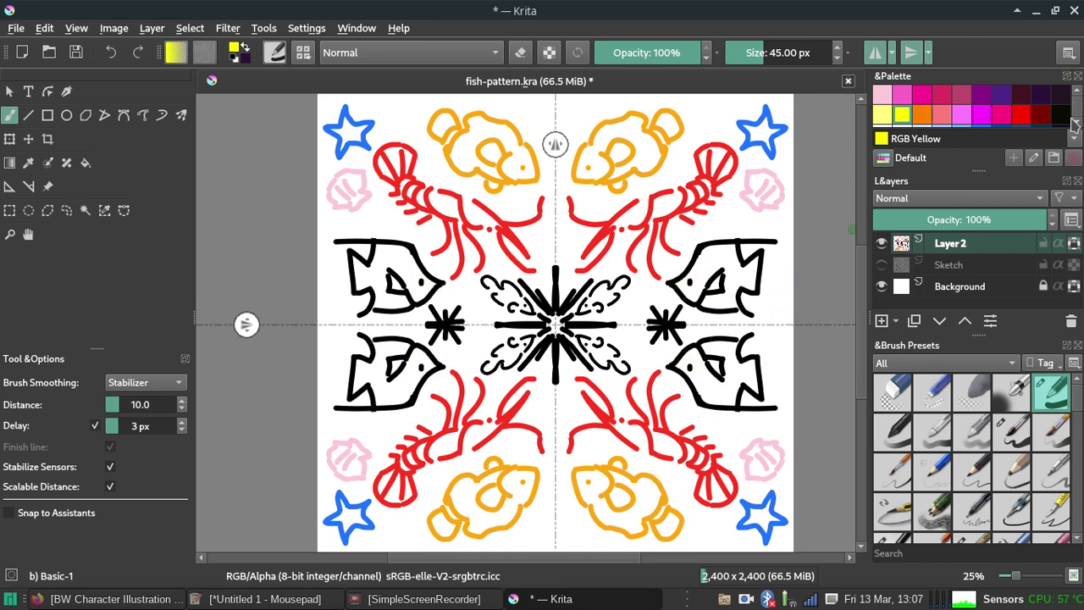
pyautogui.click(1077, 125)
pyautogui.click(1077, 127)
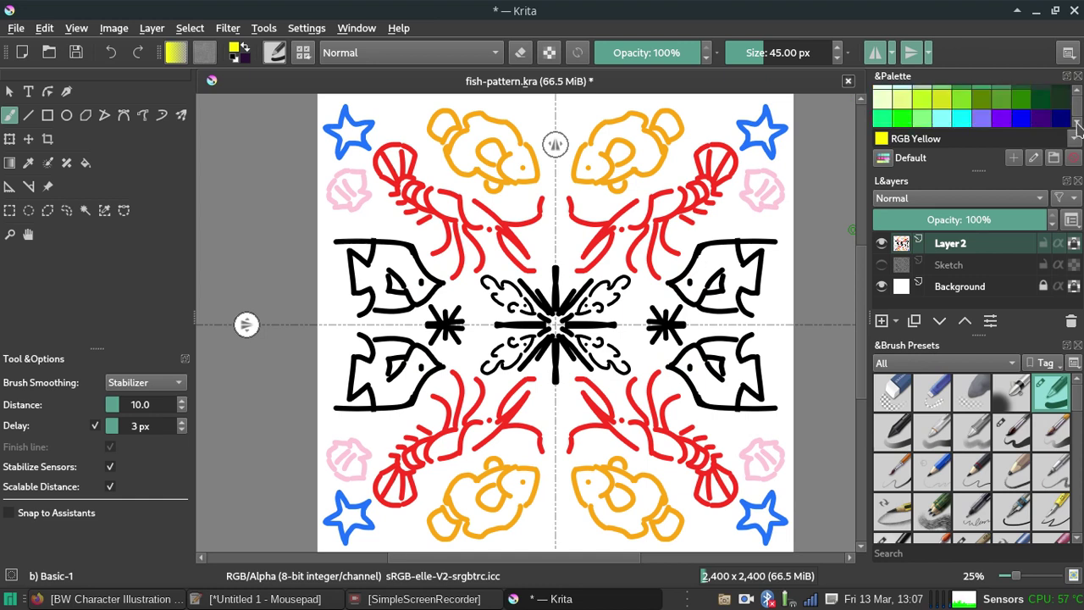
pyautogui.moveTo(1074, 122); pyautogui.dragTo(1080, 115)
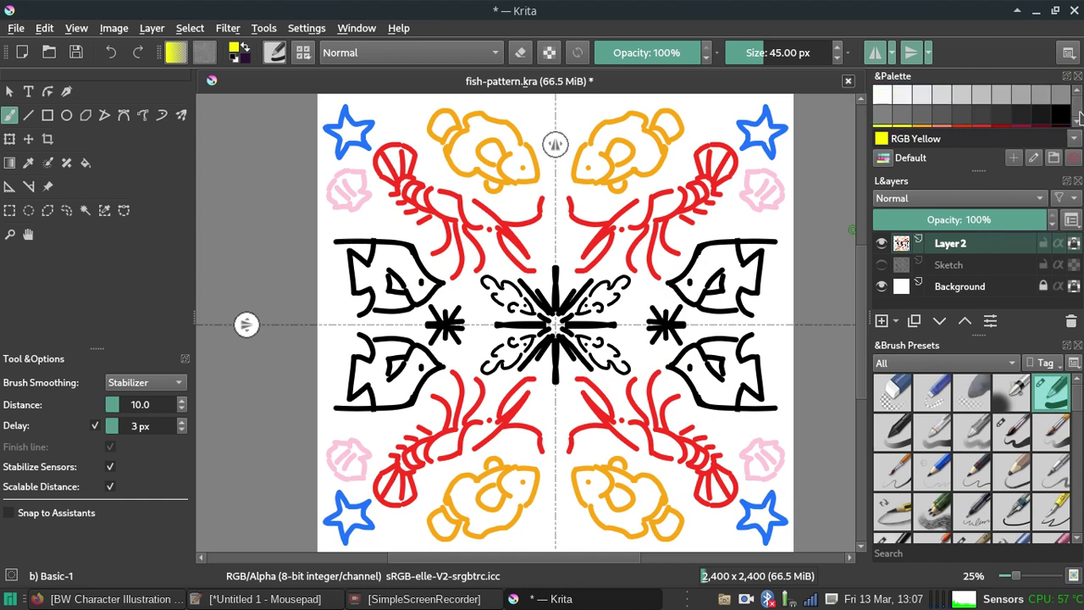
pyautogui.click(1077, 127)
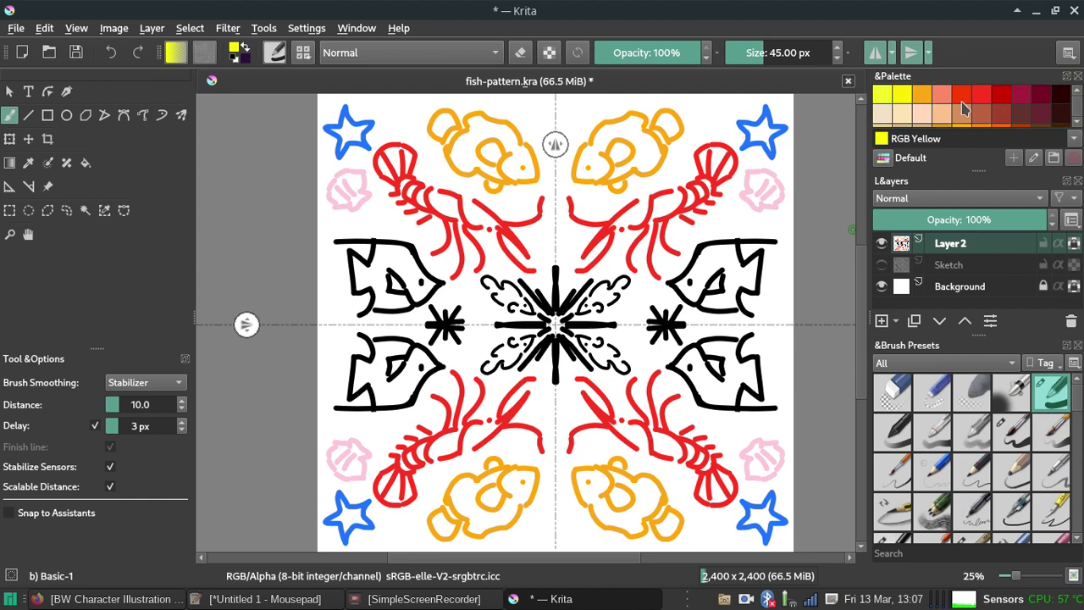
# Pick Tomato and redraw the top clownfish outline and mouth in red with the freehand brush.
pyautogui.click(982, 94)
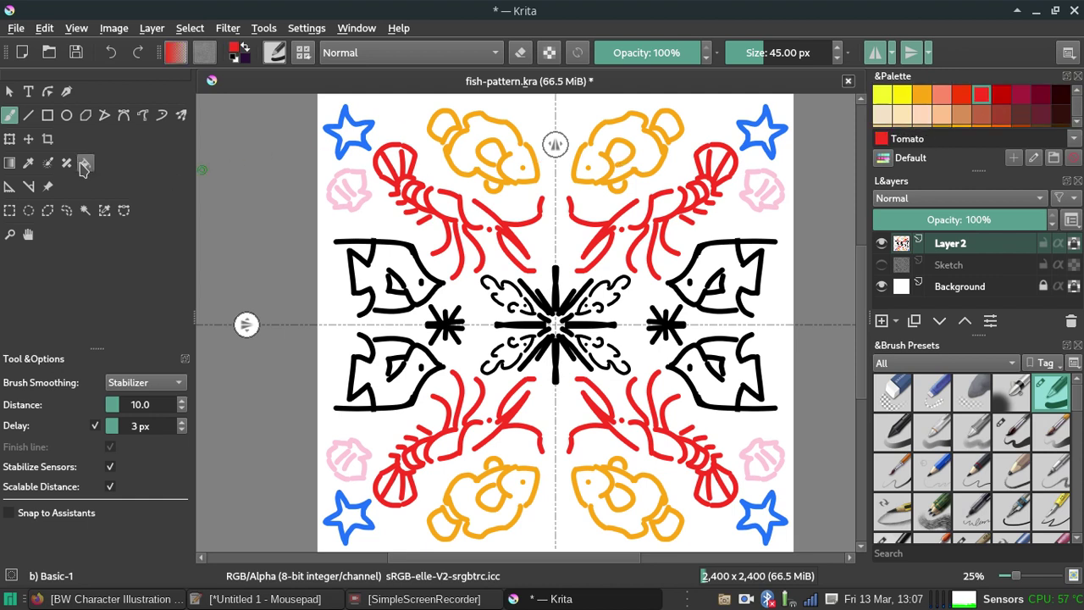
pyautogui.click(84, 164)
pyautogui.click(10, 115)
pyautogui.moveTo(587, 148)
pyautogui.mouseDown()
pyautogui.moveTo(576, 180)
pyautogui.moveTo(625, 169)
pyautogui.moveTo(603, 149)
pyautogui.moveTo(641, 137)
pyautogui.mouseUp()
pyautogui.moveTo(611, 171)
pyautogui.mouseDown()
pyautogui.moveTo(633, 170)
pyautogui.moveTo(673, 139)
pyautogui.moveTo(678, 114)
pyautogui.moveTo(610, 120)
pyautogui.mouseUp()
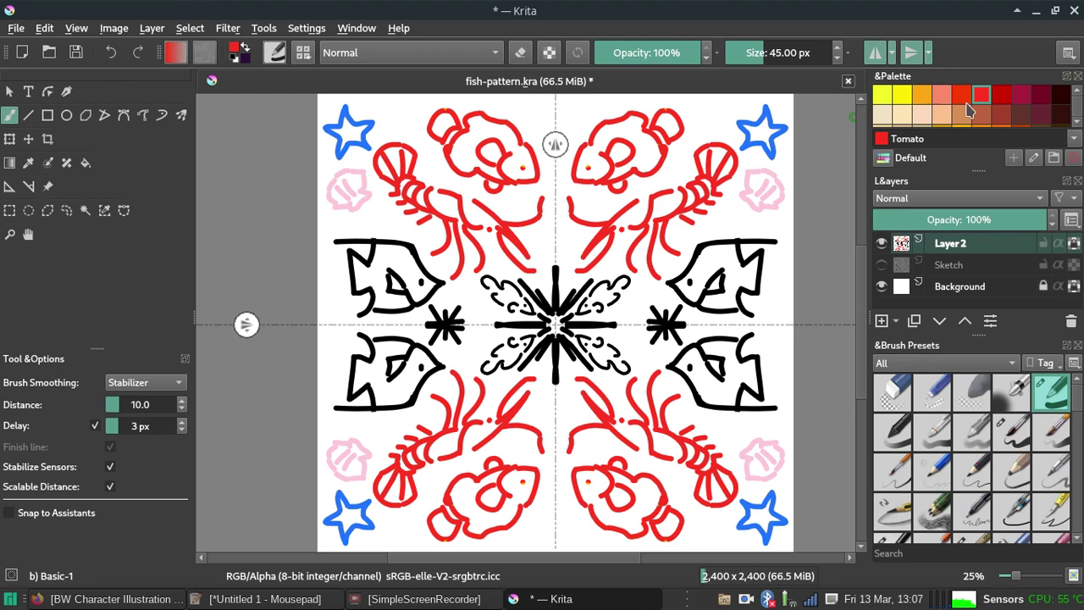
pyautogui.scroll(-2, 1077, 123)
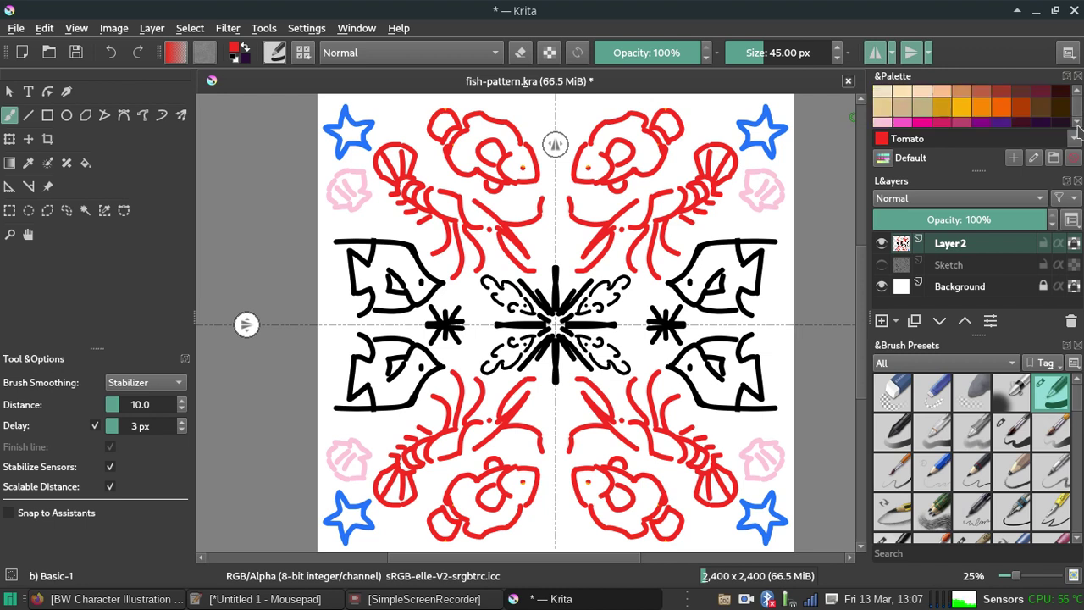
pyautogui.click(922, 115)
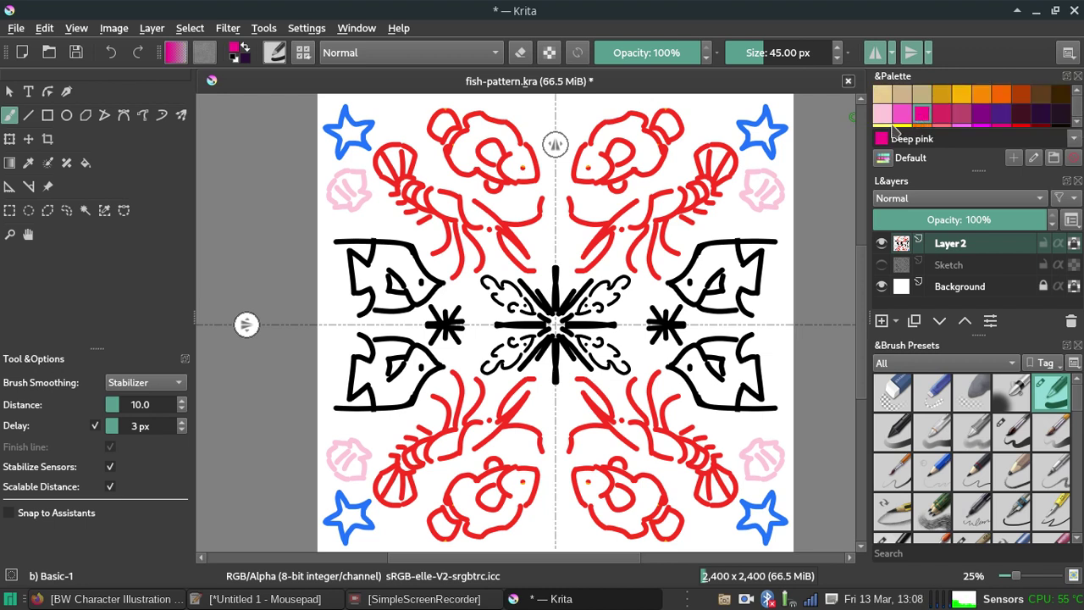
# Trace the shrimp legs and arms in Deep pink and the angelfish outlines in Tangerine.
pyautogui.moveTo(614, 231)
pyautogui.mouseDown()
pyautogui.moveTo(596, 243)
pyautogui.moveTo(644, 193)
pyautogui.moveTo(588, 222)
pyautogui.moveTo(606, 248)
pyautogui.moveTo(581, 266)
pyautogui.mouseUp()
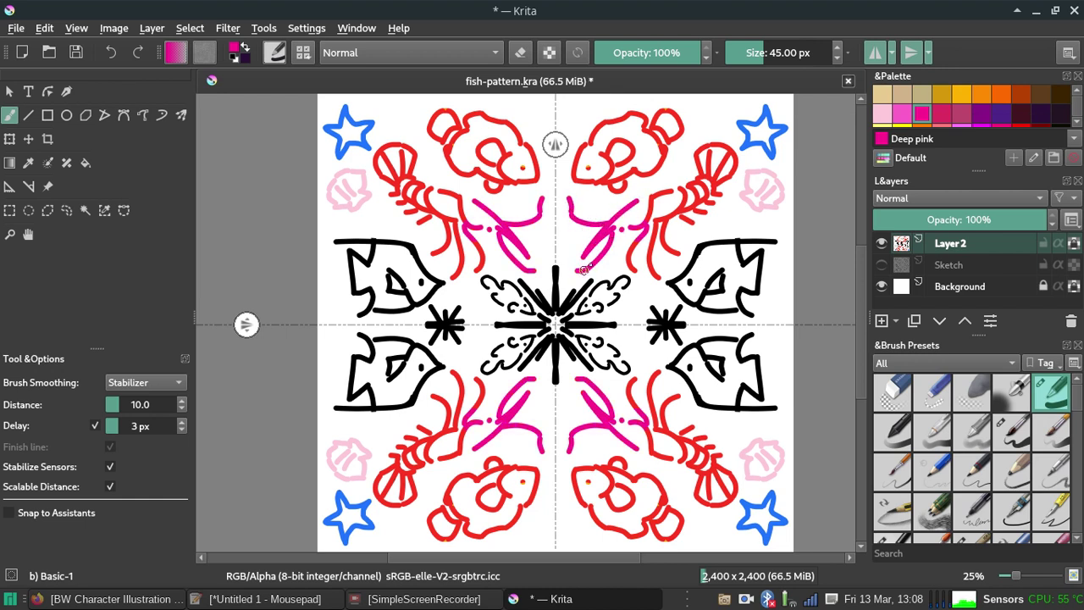
pyautogui.moveTo(652, 213); pyautogui.dragTo(648, 265)
pyautogui.moveTo(649, 214)
pyautogui.mouseDown()
pyautogui.moveTo(655, 199)
pyautogui.moveTo(681, 203)
pyautogui.mouseUp()
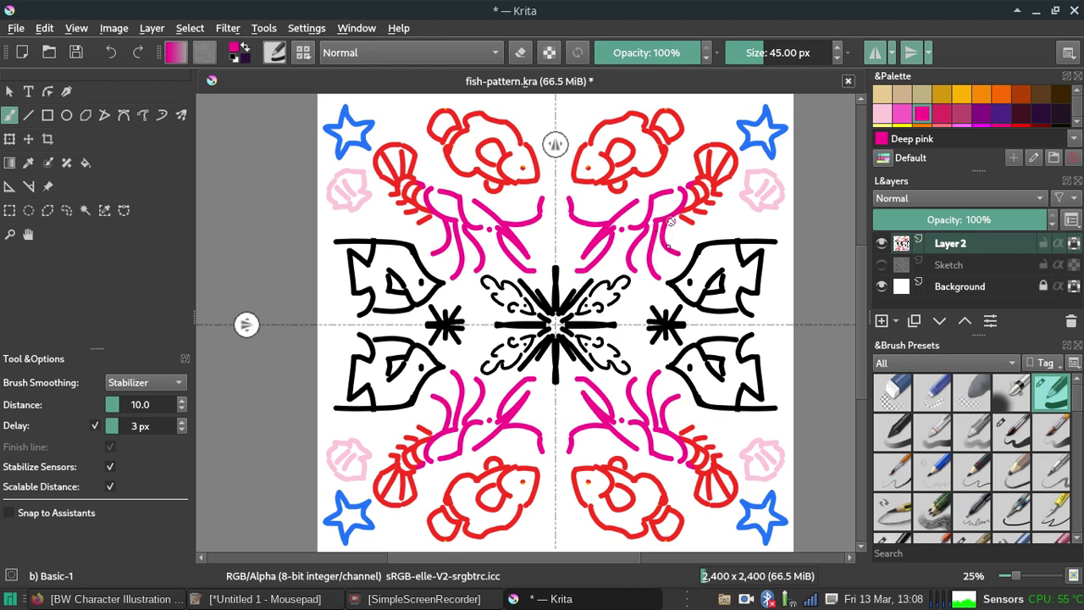
pyautogui.moveTo(688, 190)
pyautogui.mouseDown()
pyautogui.moveTo(678, 207)
pyautogui.moveTo(701, 160)
pyautogui.moveTo(733, 176)
pyautogui.mouseUp()
pyautogui.click(962, 94)
pyautogui.moveTo(686, 290)
pyautogui.mouseDown()
pyautogui.moveTo(684, 270)
pyautogui.moveTo(717, 241)
pyautogui.moveTo(766, 266)
pyautogui.moveTo(736, 290)
pyautogui.moveTo(682, 301)
pyautogui.moveTo(744, 313)
pyautogui.mouseUp()
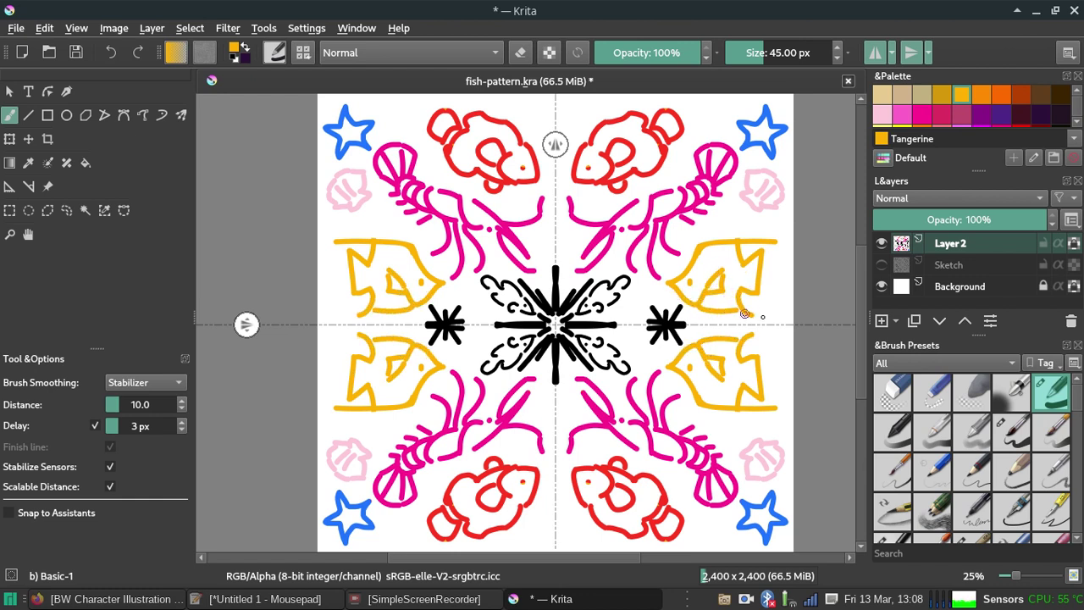
# Paint the side asterisks purple and browse the palette's colour names.
pyautogui.click(981, 115)
pyautogui.moveTo(451, 316)
pyautogui.mouseDown()
pyautogui.moveTo(446, 336)
pyautogui.moveTo(432, 325)
pyautogui.moveTo(432, 306)
pyautogui.moveTo(462, 337)
pyautogui.mouseUp()
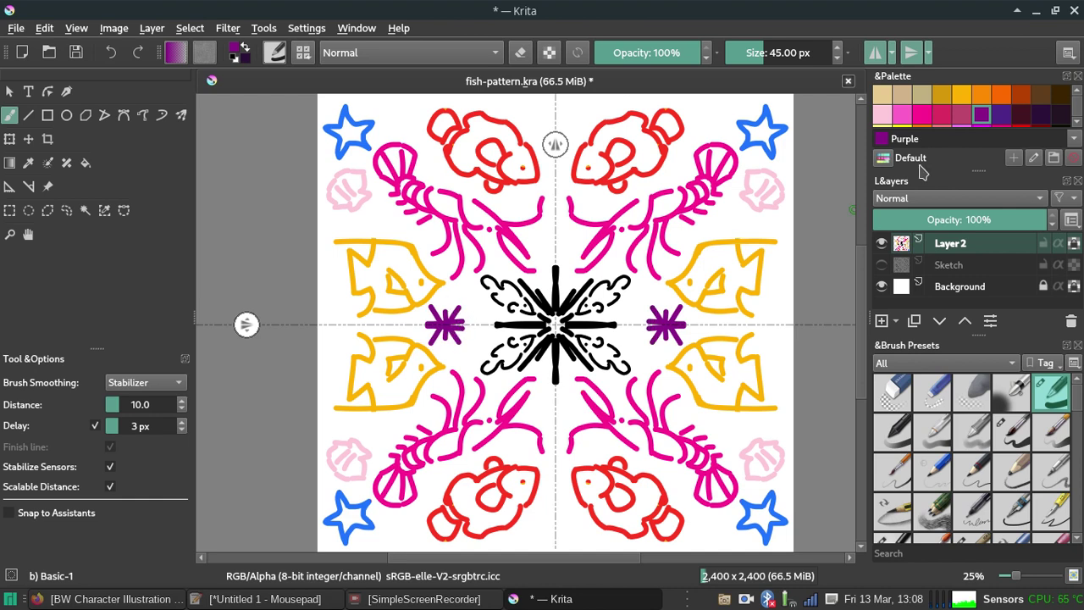
pyautogui.click(1078, 119)
pyautogui.click(1078, 124)
pyautogui.click(1078, 125)
pyautogui.click(1078, 125)
pyautogui.click(1078, 127)
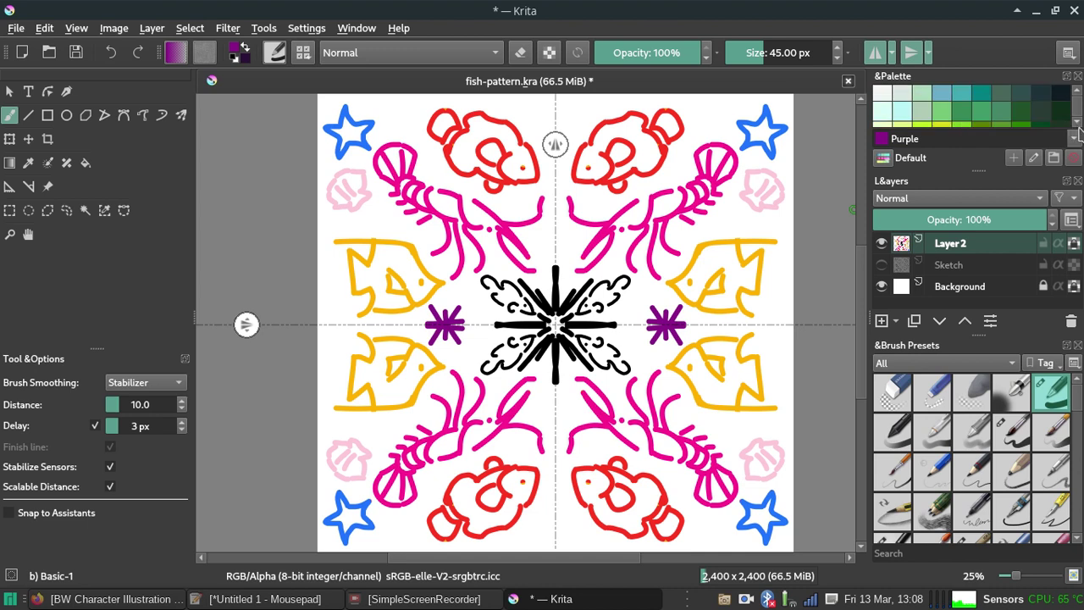
pyautogui.click(1076, 136)
pyautogui.click(951, 126)
# Paint the starburst arms mint green and the curly shapes around it Cerulean frost.
pyautogui.click(943, 112)
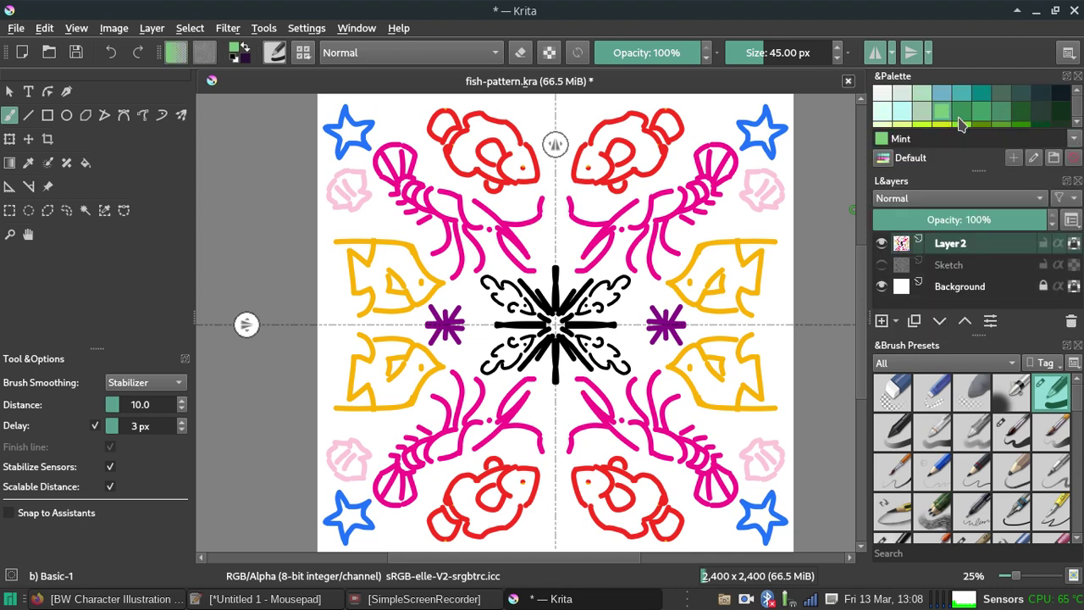
pyautogui.moveTo(556, 309)
pyautogui.mouseDown()
pyautogui.moveTo(555, 269)
pyautogui.moveTo(542, 326)
pyautogui.moveTo(497, 324)
pyautogui.mouseUp()
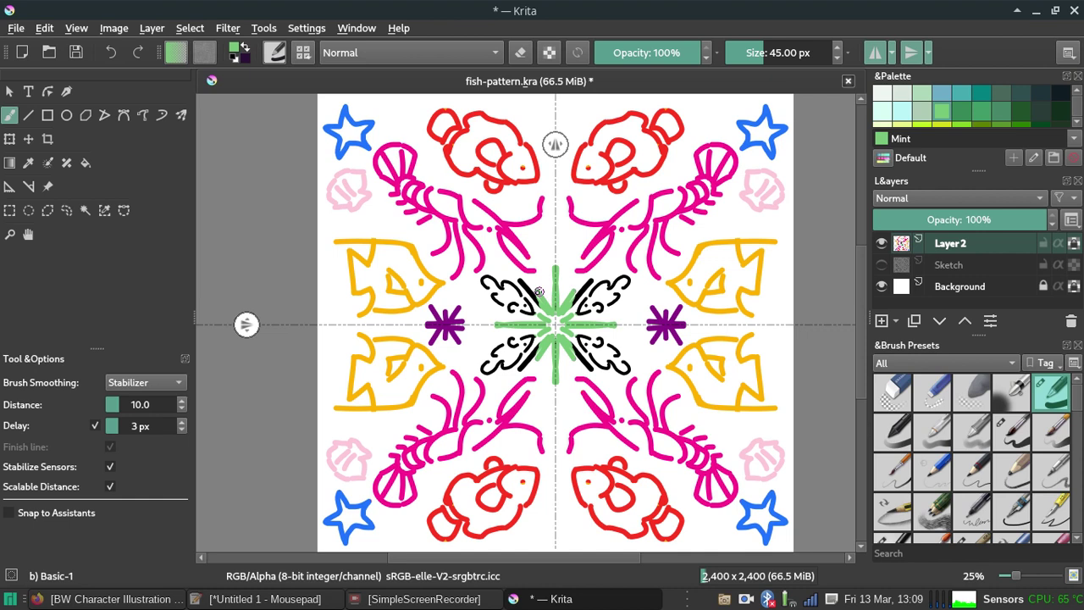
pyautogui.moveTo(539, 291)
pyautogui.mouseDown()
pyautogui.moveTo(519, 276)
pyautogui.moveTo(538, 302)
pyautogui.mouseUp()
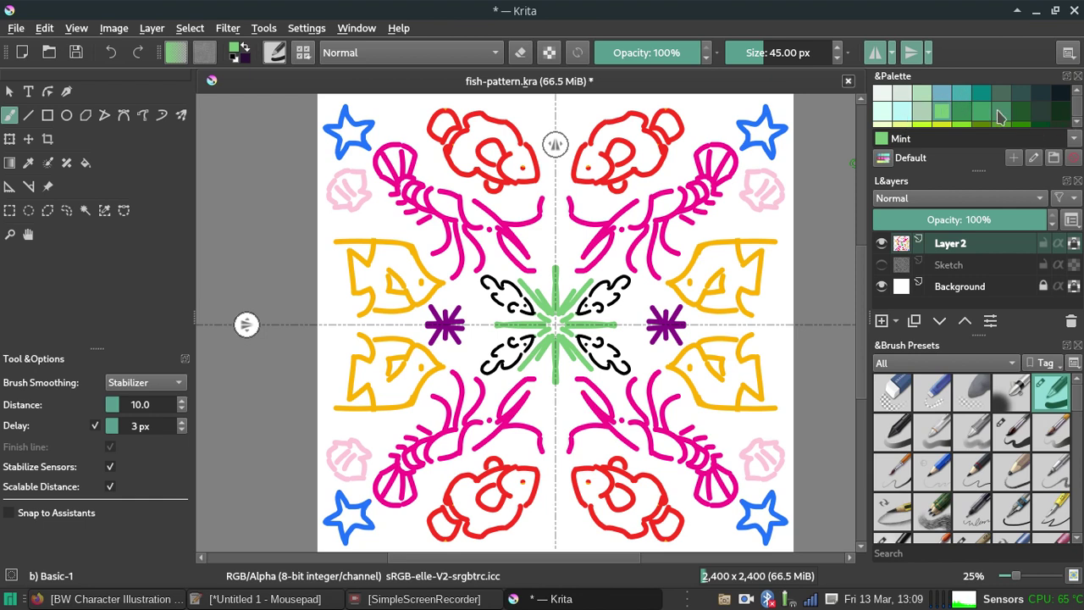
pyautogui.click(941, 99)
pyautogui.moveTo(604, 296)
pyautogui.mouseDown()
pyautogui.moveTo(578, 319)
pyautogui.moveTo(609, 278)
pyautogui.moveTo(597, 298)
pyautogui.moveTo(606, 310)
pyautogui.moveTo(625, 285)
pyautogui.mouseUp()
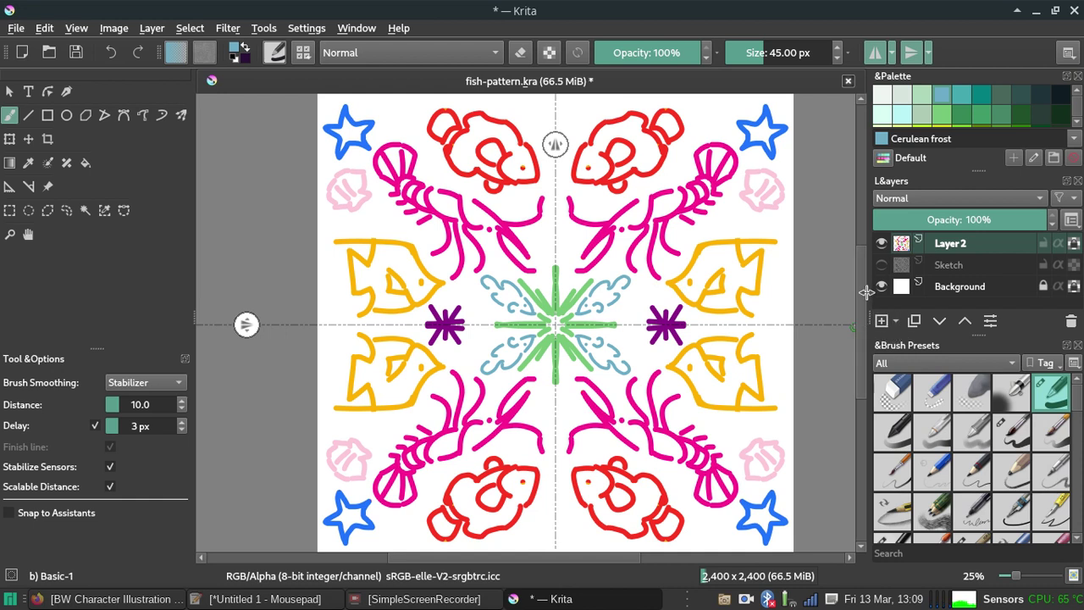
# Add Layer 3 above Sketch and fill the angelfish bodies with Lemon yellow.
pyautogui.click(958, 266)
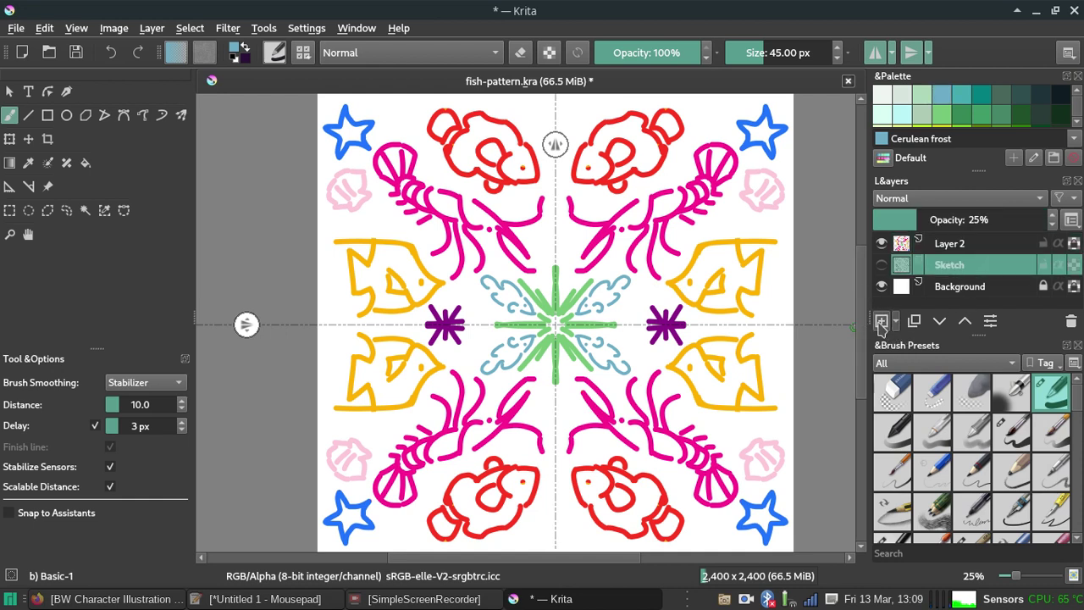
pyautogui.click(881, 322)
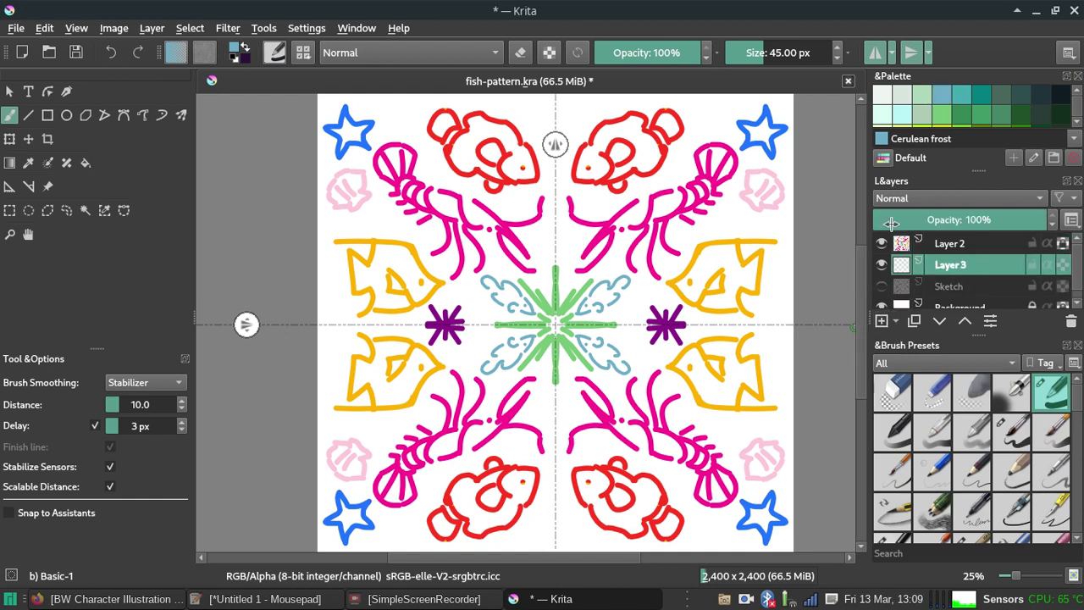
pyautogui.click(1080, 108)
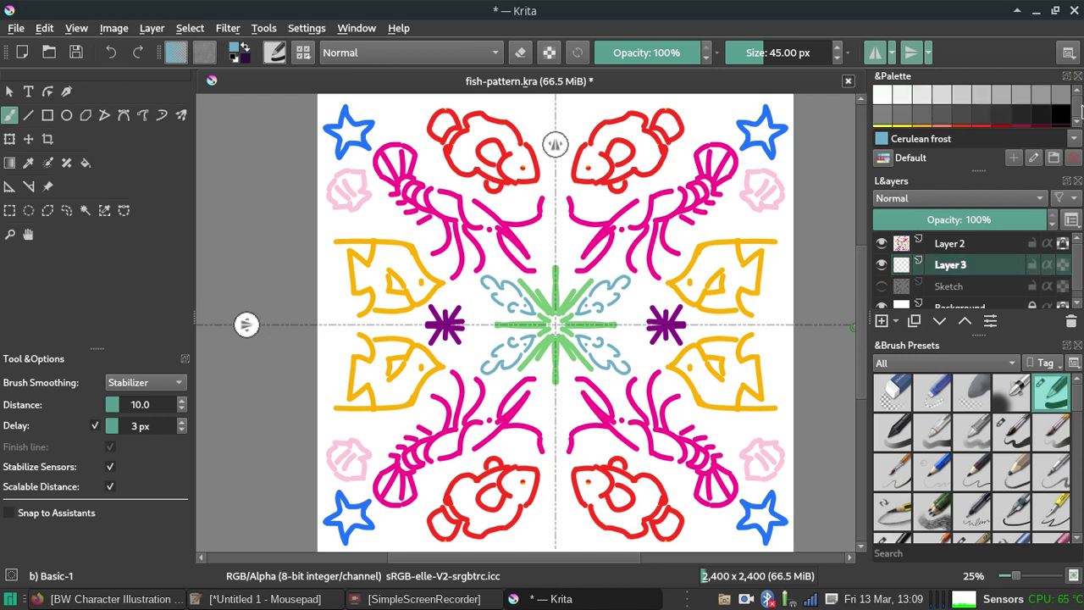
pyautogui.scroll(-3, 1021, 102)
pyautogui.scroll(2, 1021, 94)
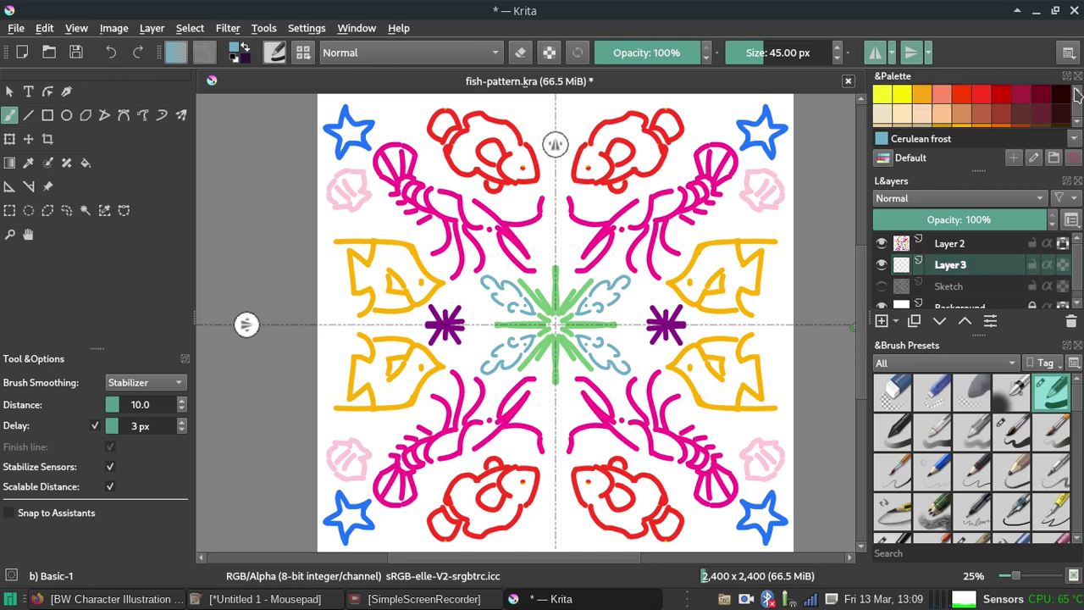
pyautogui.click(882, 106)
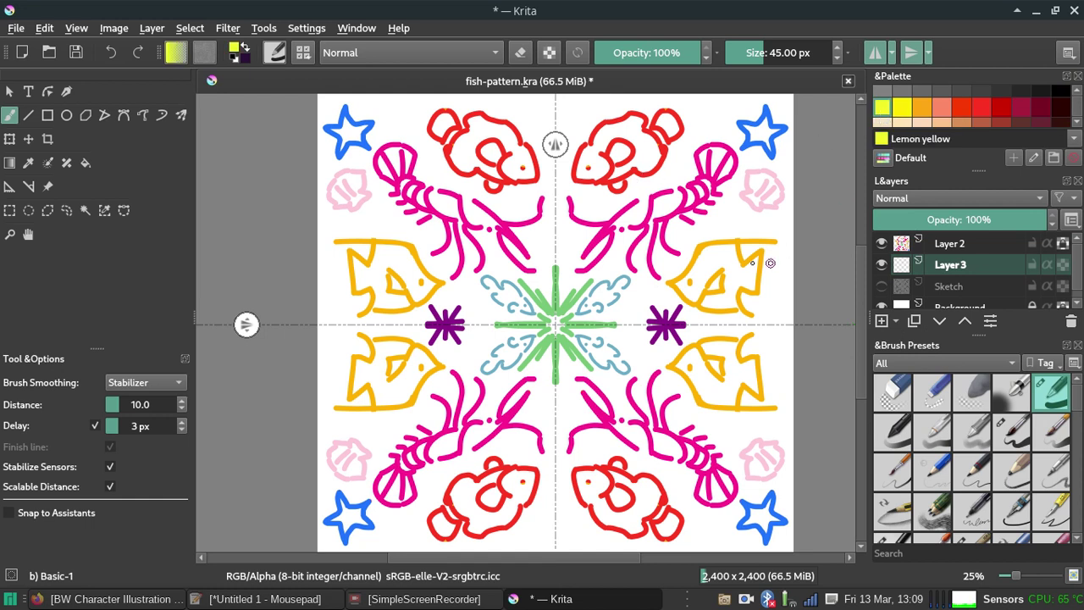
pyautogui.moveTo(707, 269)
pyautogui.mouseDown()
pyautogui.moveTo(683, 292)
pyautogui.moveTo(707, 267)
pyautogui.moveTo(696, 292)
pyautogui.moveTo(720, 250)
pyautogui.moveTo(713, 293)
pyautogui.moveTo(725, 305)
pyautogui.moveTo(730, 266)
pyautogui.moveTo(707, 284)
pyautogui.mouseUp()
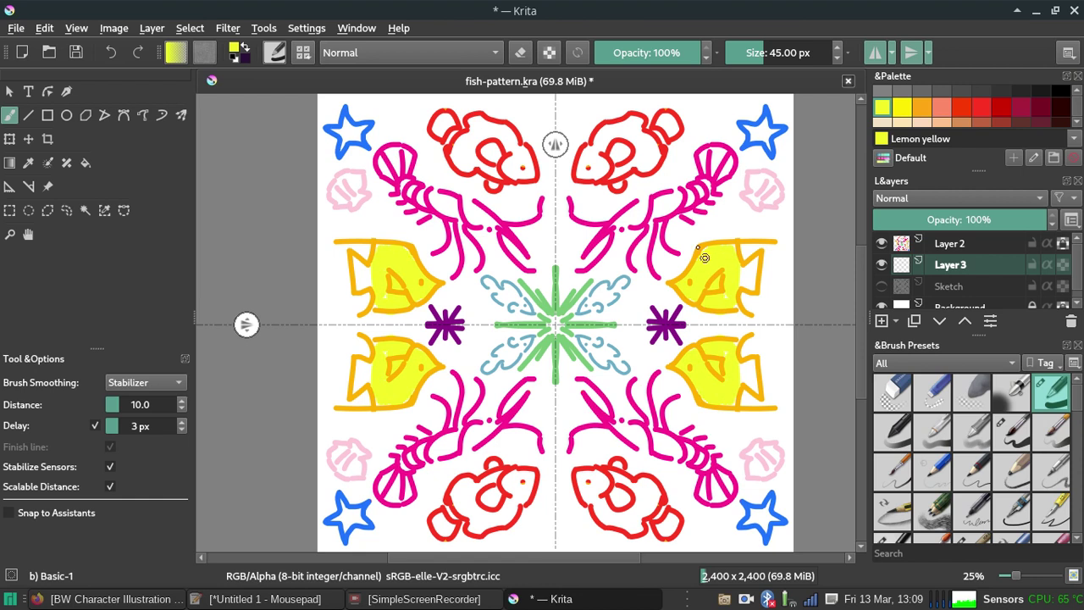
pyautogui.moveTo(732, 246)
pyautogui.mouseDown()
pyautogui.moveTo(744, 279)
pyautogui.moveTo(757, 259)
pyautogui.moveTo(740, 278)
pyautogui.mouseUp()
# Fill the stars with Bright french blue and add Ice blue highlights inside them.
pyautogui.scroll(2, 1076, 115)
pyautogui.scroll(-1, 1078, 127)
pyautogui.scroll(-1, 1077, 127)
pyautogui.scroll(-1, 1077, 127)
pyautogui.click(962, 99)
pyautogui.moveTo(760, 124)
pyautogui.mouseDown()
pyautogui.moveTo(749, 128)
pyautogui.moveTo(766, 136)
pyautogui.mouseUp()
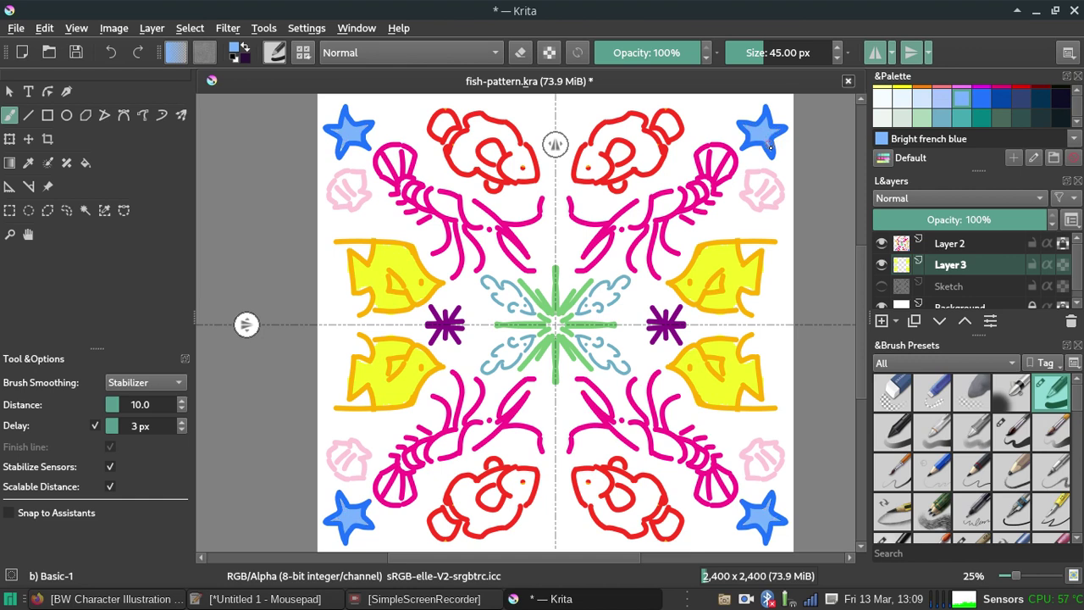
pyautogui.click(923, 102)
pyautogui.moveTo(762, 135); pyautogui.dragTo(755, 134)
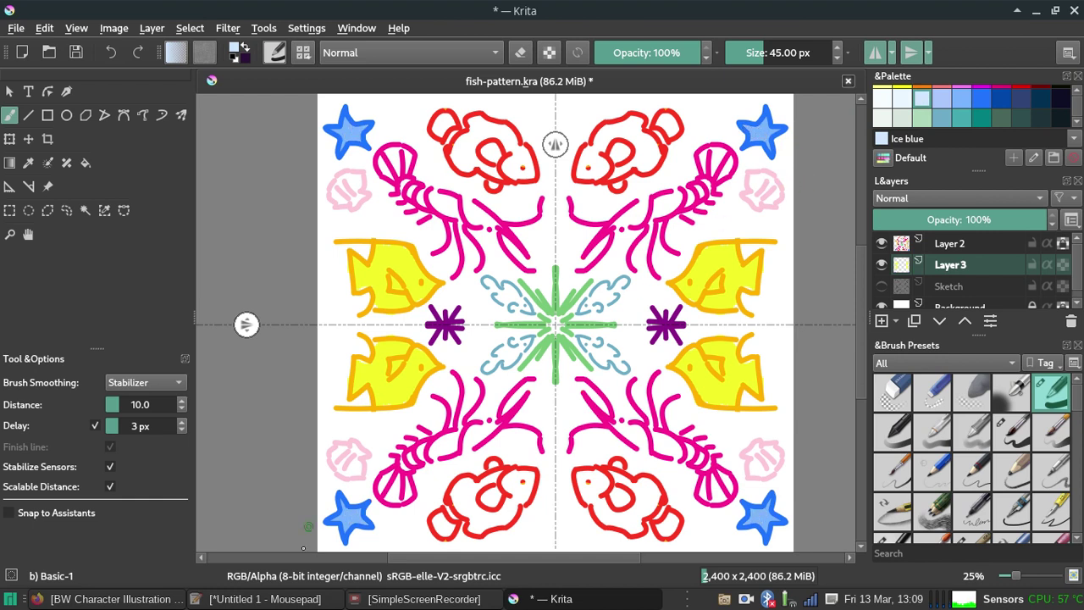
pyautogui.click(267, 600)
# Write 'Paint bucket doesn't work on horizontal and vertical ruler. Watch' and move the note aside.
pyautogui.write('Paint ')
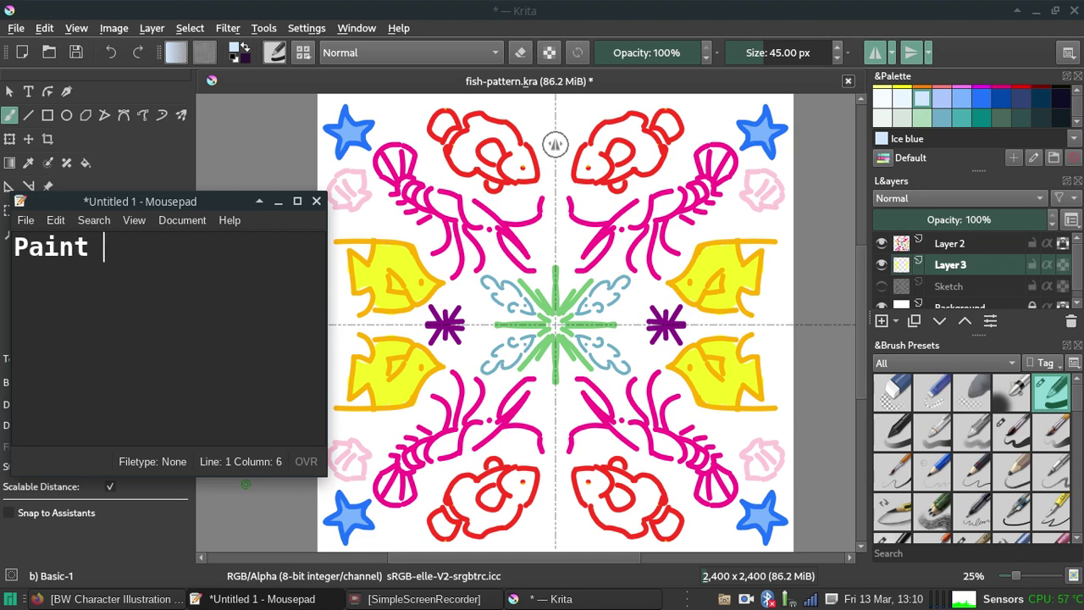
pyautogui.write("bucket doesn'")
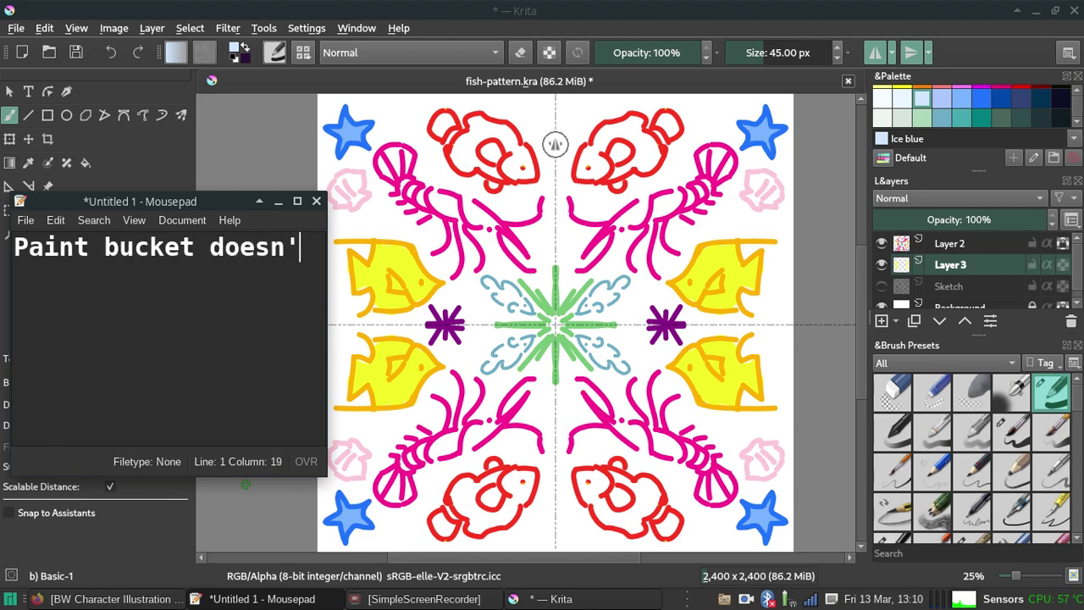
pyautogui.write('t work')
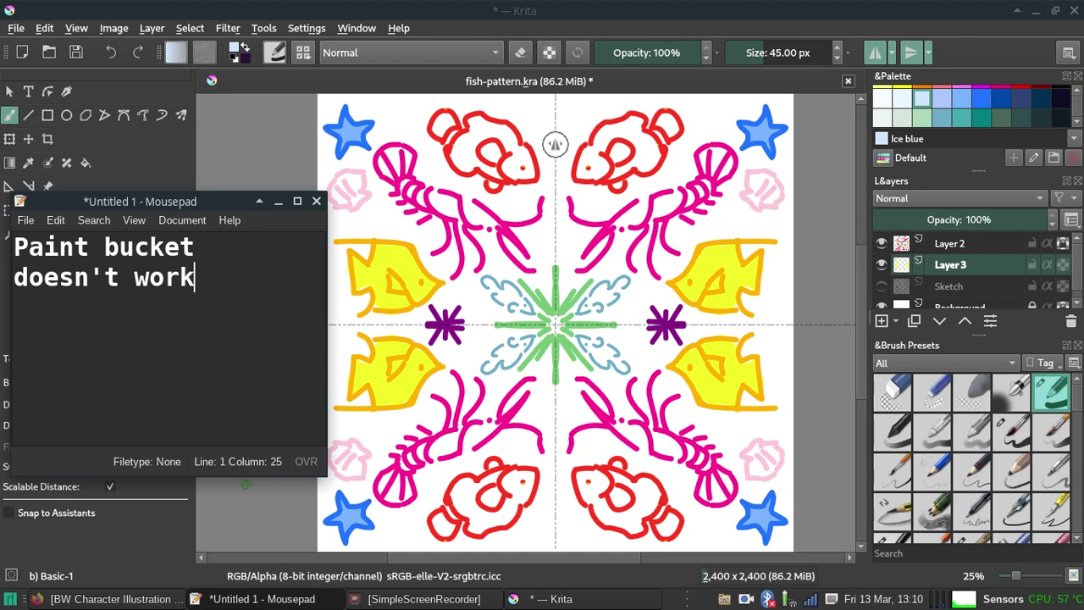
pyautogui.write(' on ')
pyautogui.write('hori')
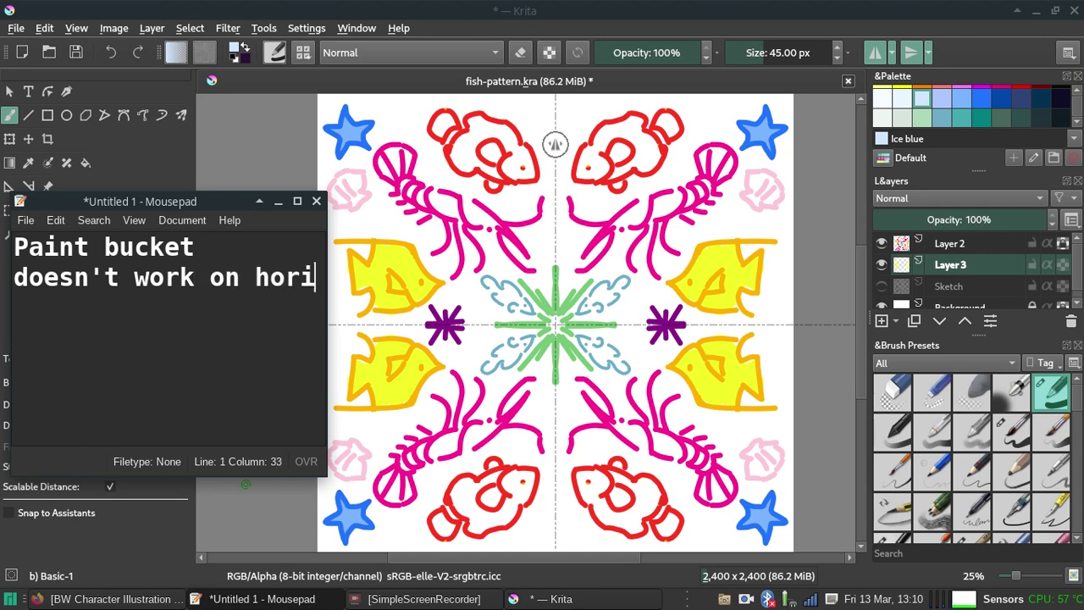
pyautogui.write('zontal and v')
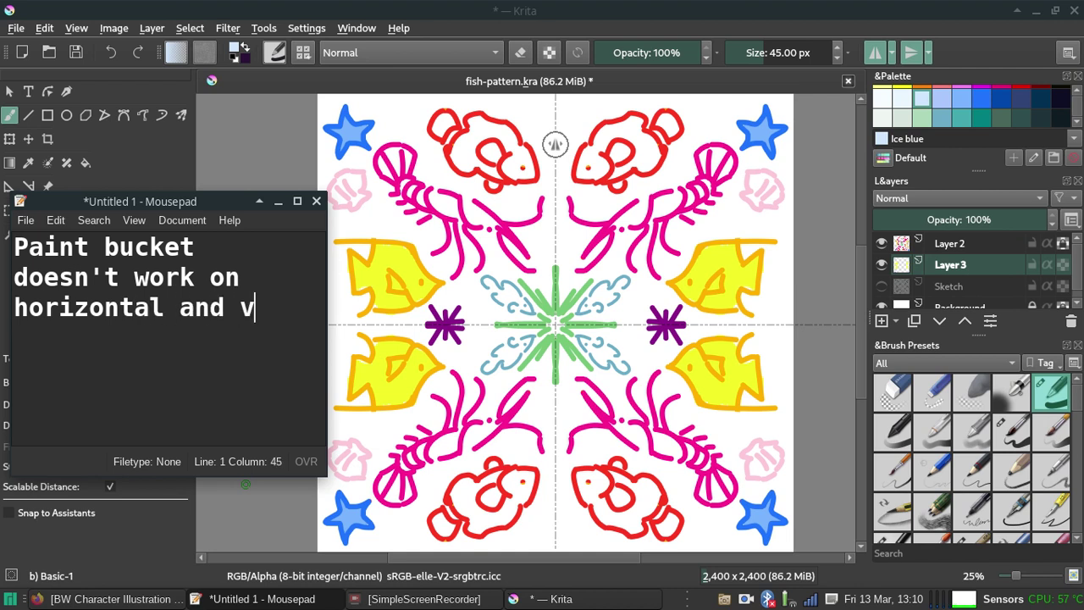
pyautogui.write('ertical ruler. Wa')
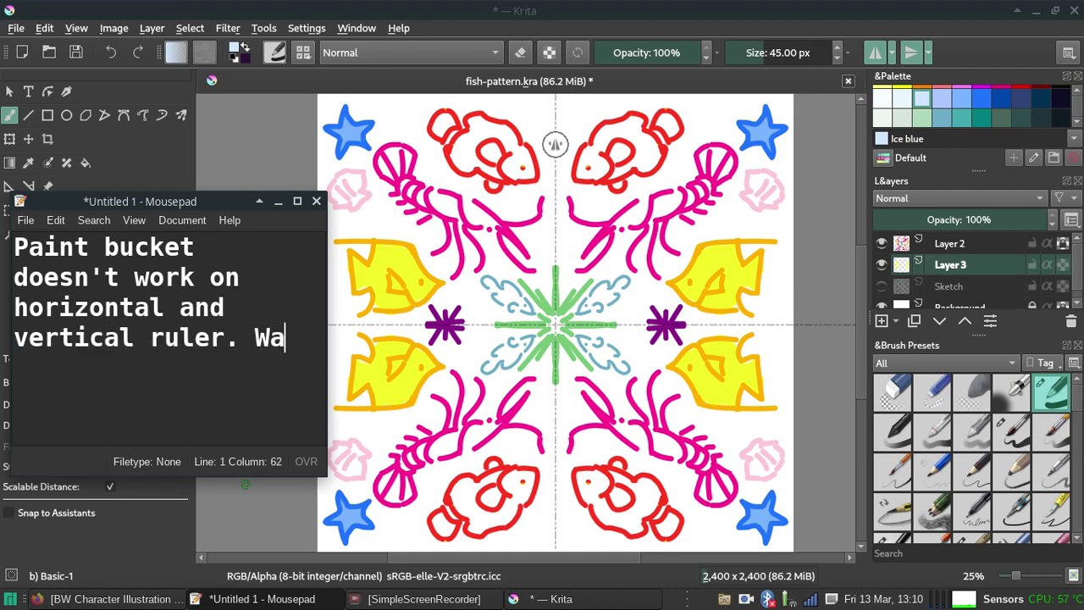
pyautogui.write('tch.')
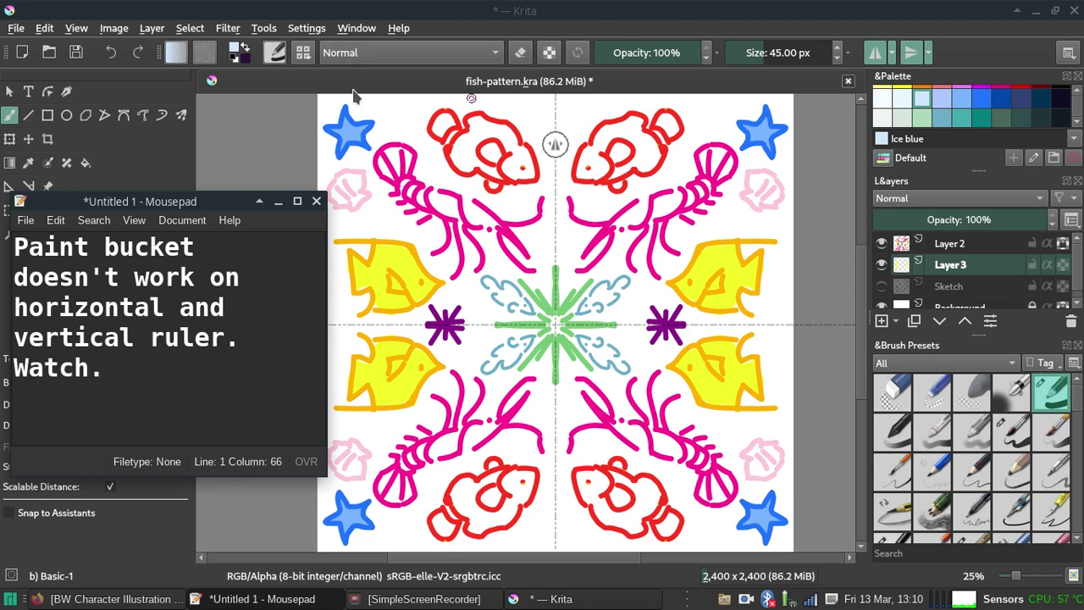
pyautogui.moveTo(231, 198)
pyautogui.mouseDown()
pyautogui.moveTo(298, 182)
pyautogui.moveTo(398, 129)
pyautogui.mouseUp()
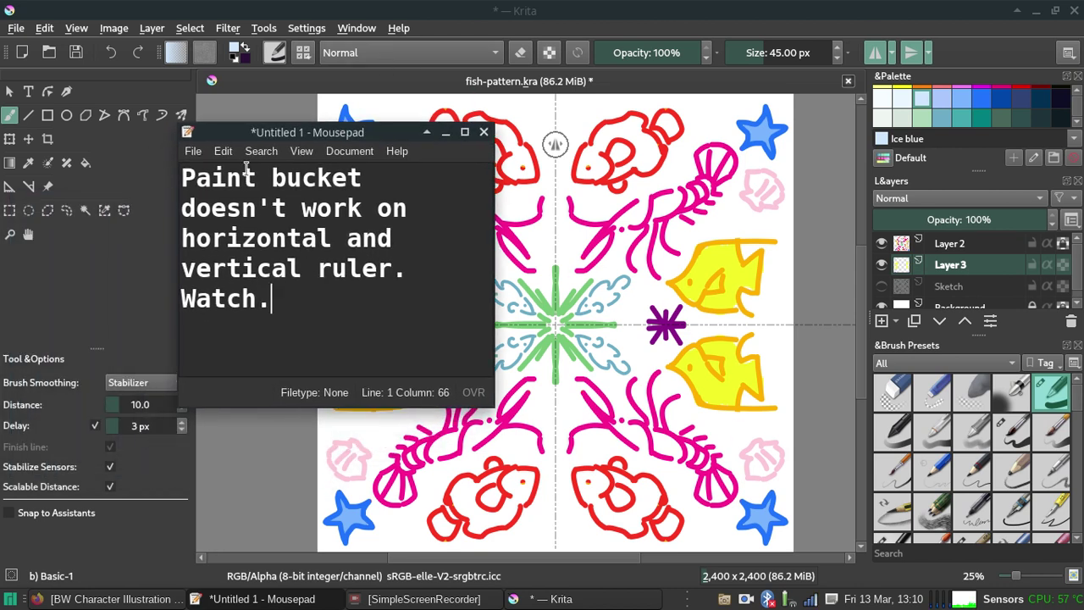
# With the Fill tool, test bucket fills inside the mirrored blue stars.
pyautogui.click(85, 163)
pyautogui.click(446, 133)
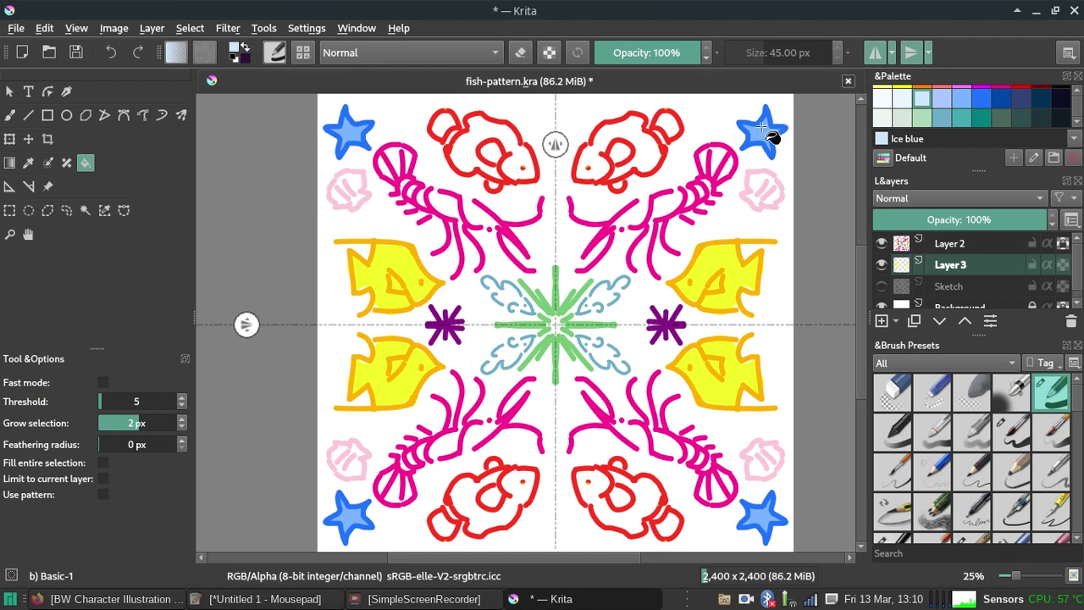
pyautogui.click(719, 383)
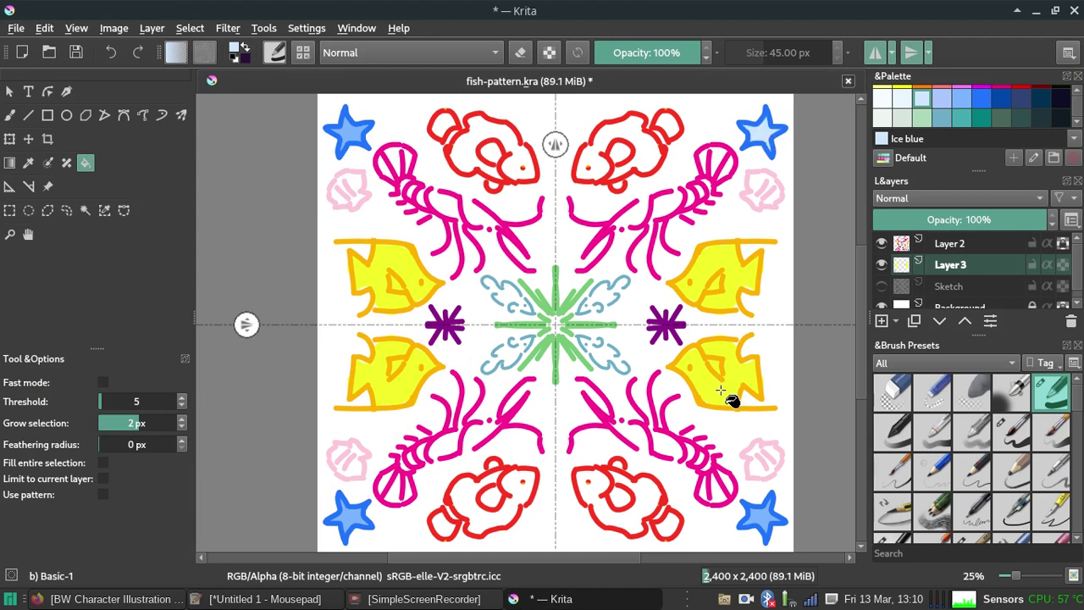
pyautogui.click(745, 523)
pyautogui.click(338, 508)
pyautogui.click(349, 133)
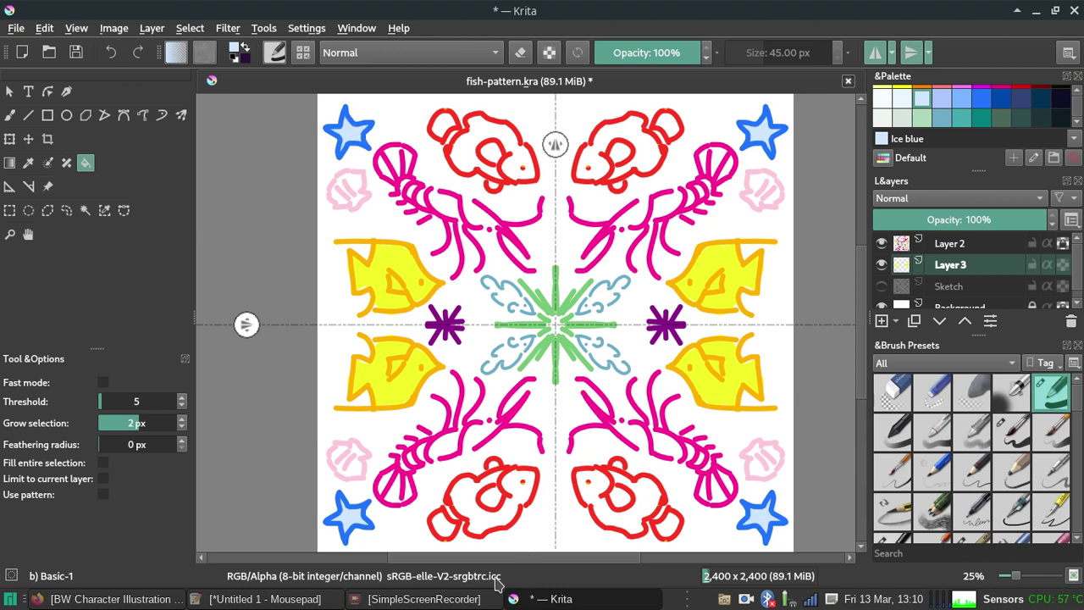
# Write 'You have to bucket on each section.' in the note, then clear it and minimize Mousepad.
pyautogui.click(254, 599)
pyautogui.moveTo(273, 298); pyautogui.dragTo(155, 155)
pyautogui.write('You ')
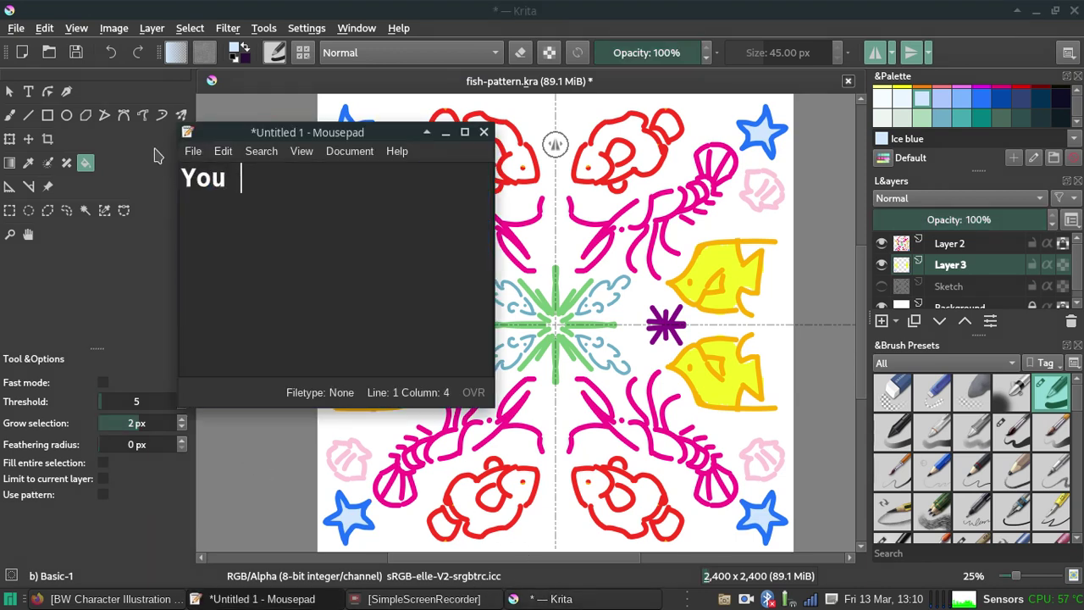
pyautogui.write('have to b')
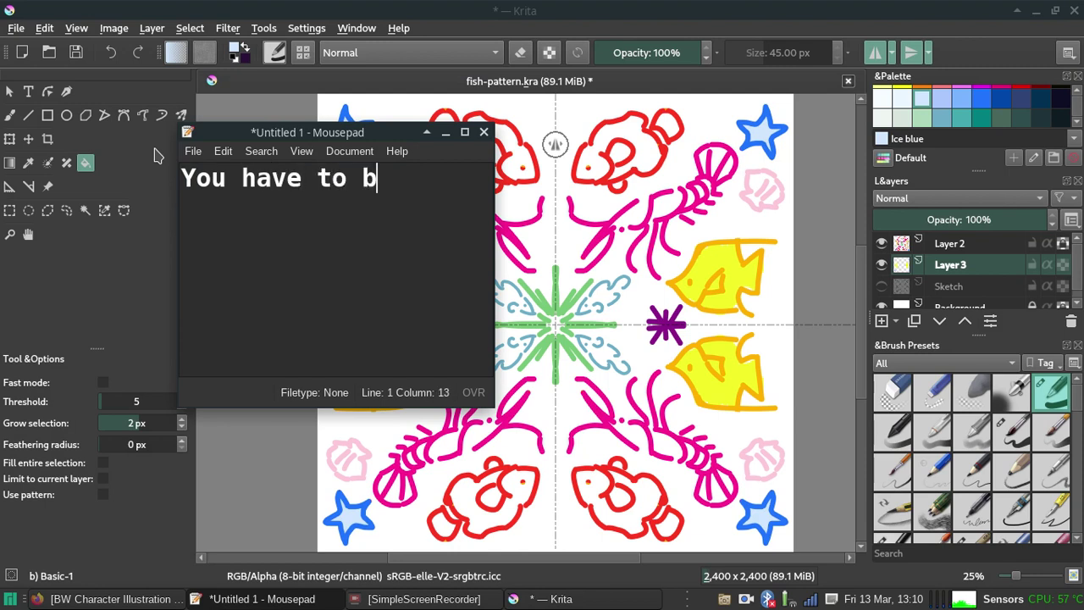
pyautogui.write('ucket on each ')
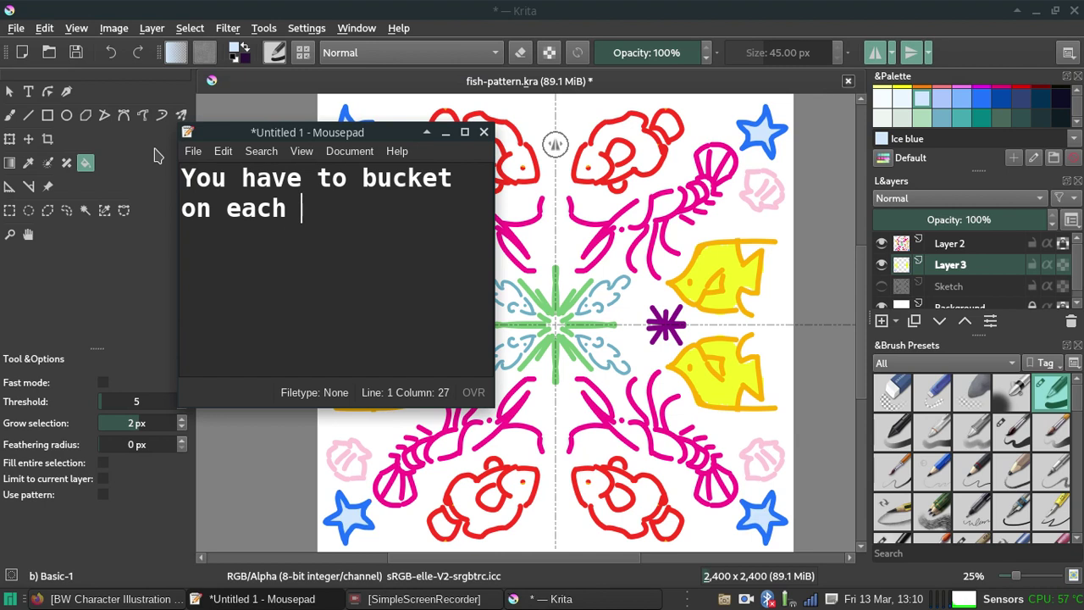
pyautogui.write('section.')
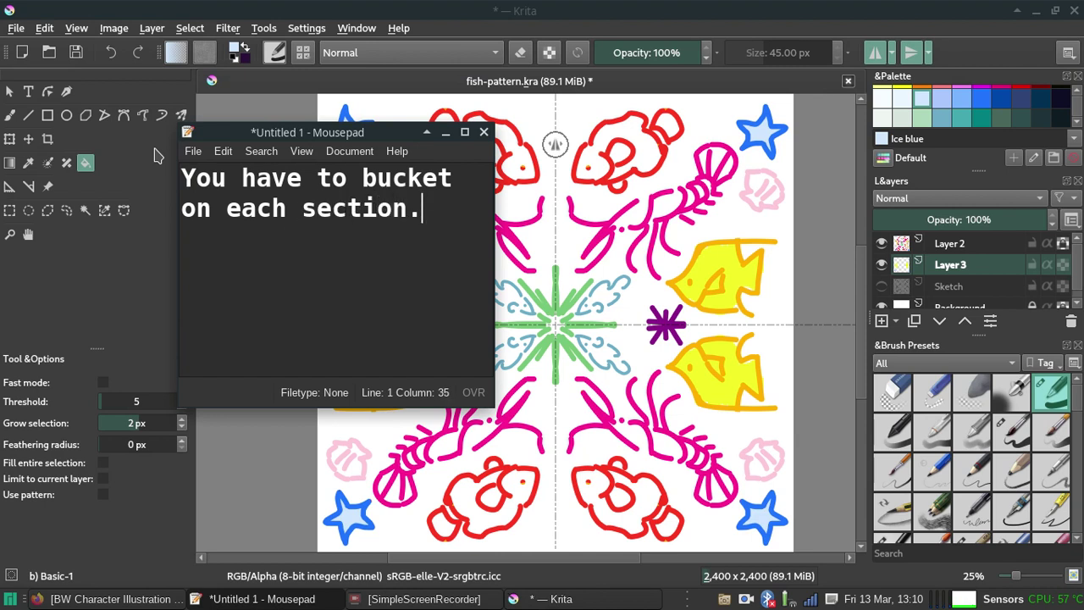
pyautogui.hotkey('shift', 'Home')
pyautogui.hotkey('shift', 'Up')
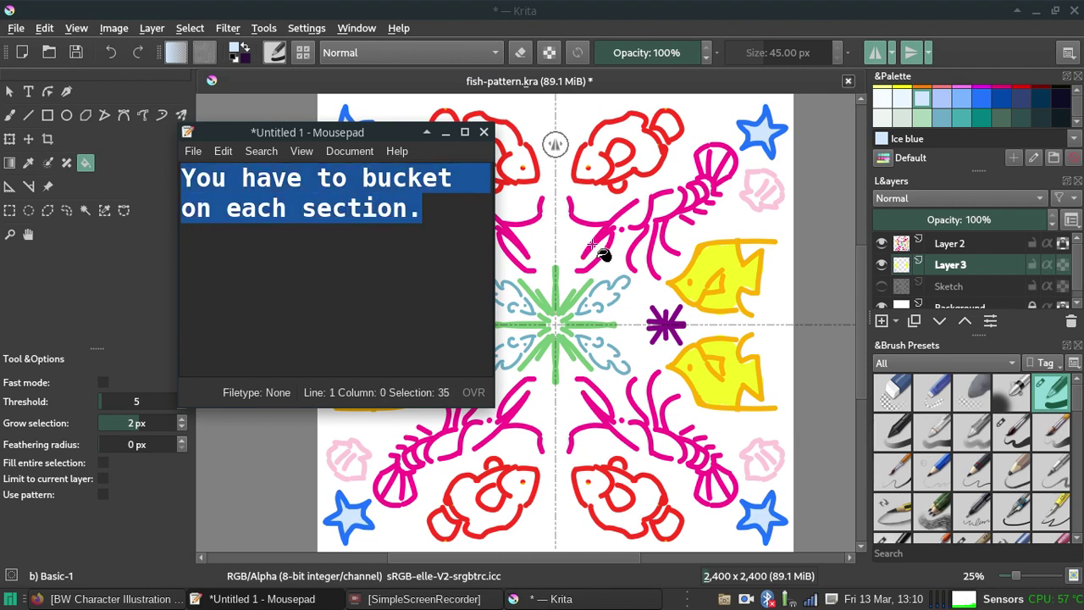
pyautogui.press('BackSpace')
pyautogui.click(446, 132)
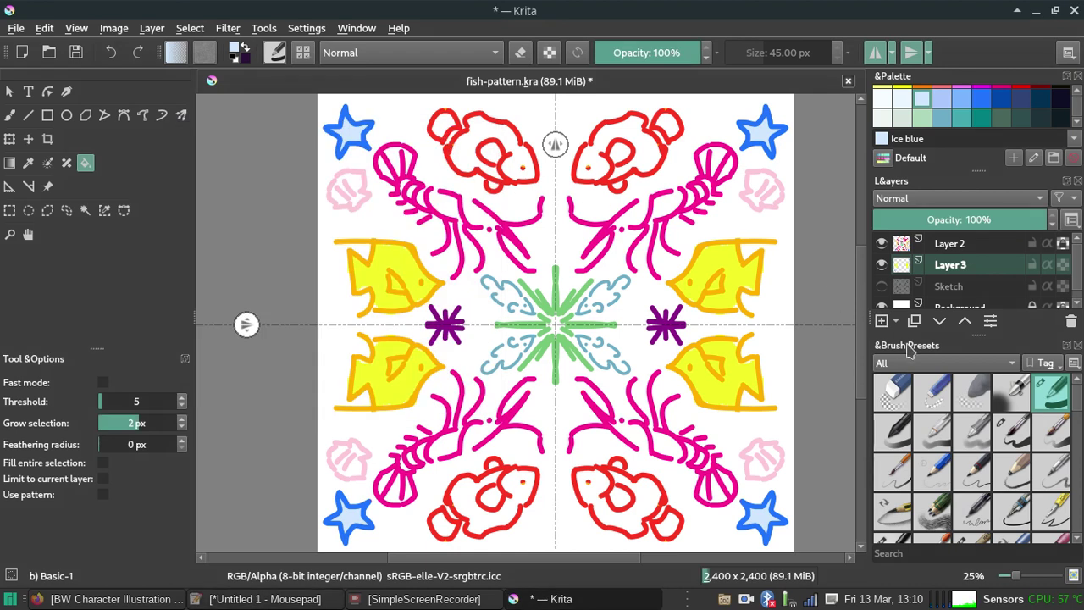
# Pick Cadium yellow and bucket-fill the bodies of the four clownfish.
pyautogui.scroll(2, 1076, 110)
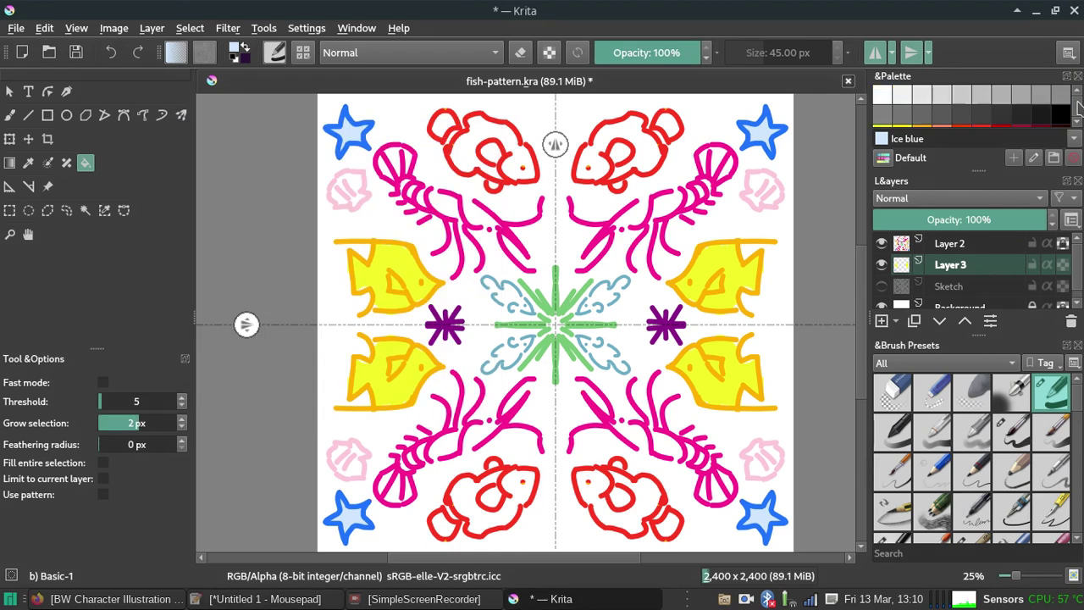
pyautogui.scroll(-1, 1079, 125)
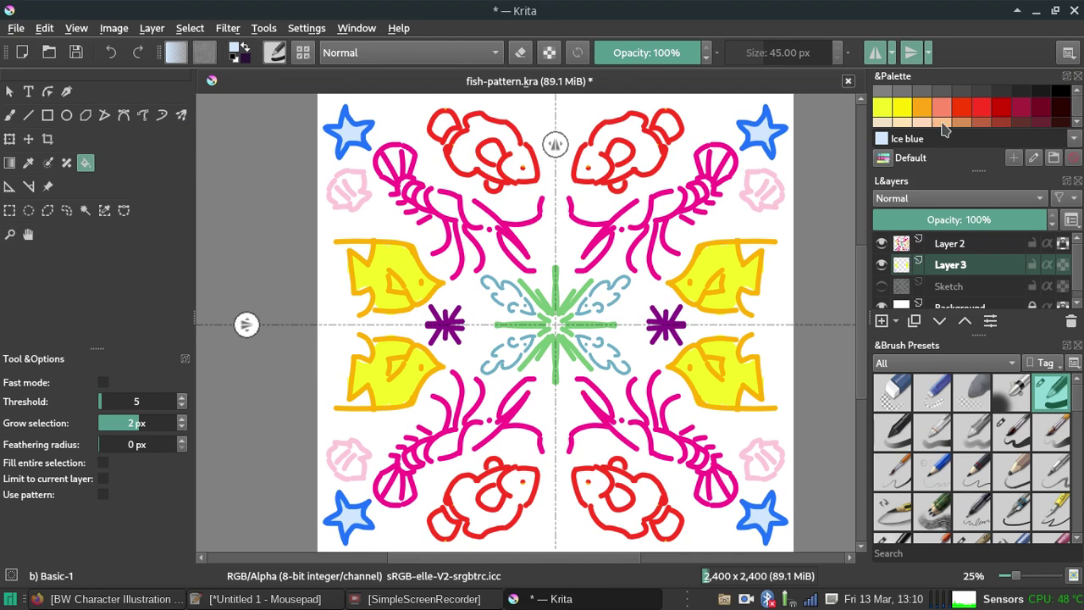
pyautogui.click(902, 107)
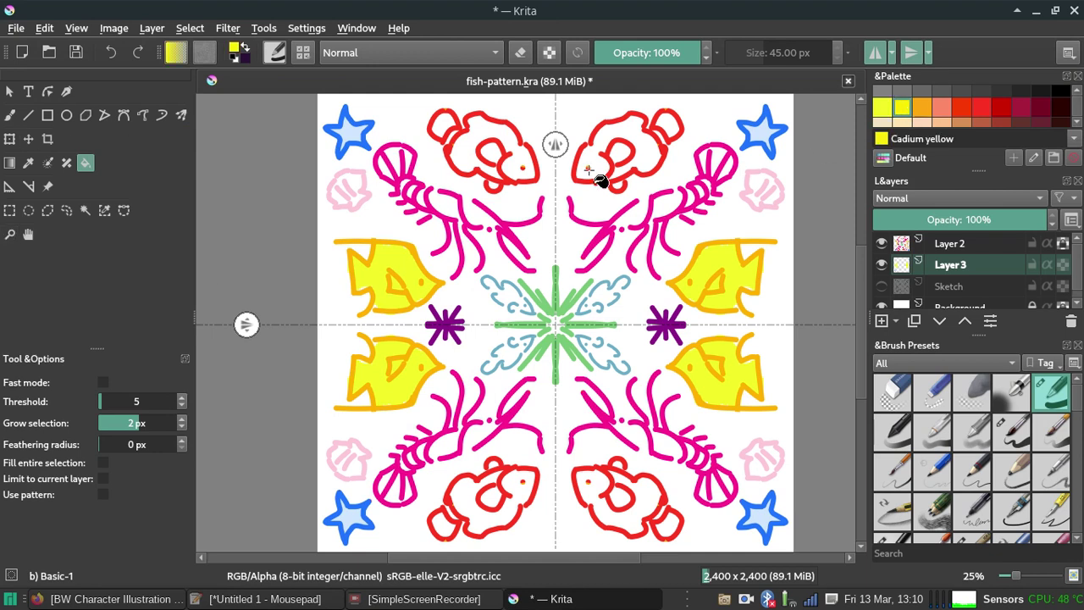
pyautogui.click(463, 140)
pyautogui.click(620, 144)
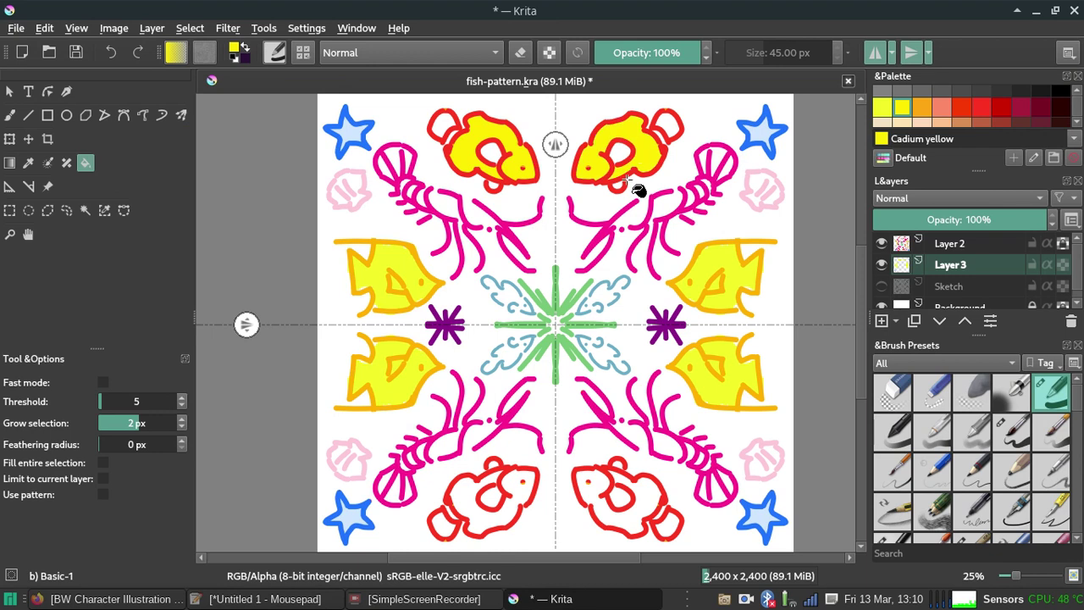
pyautogui.click(501, 517)
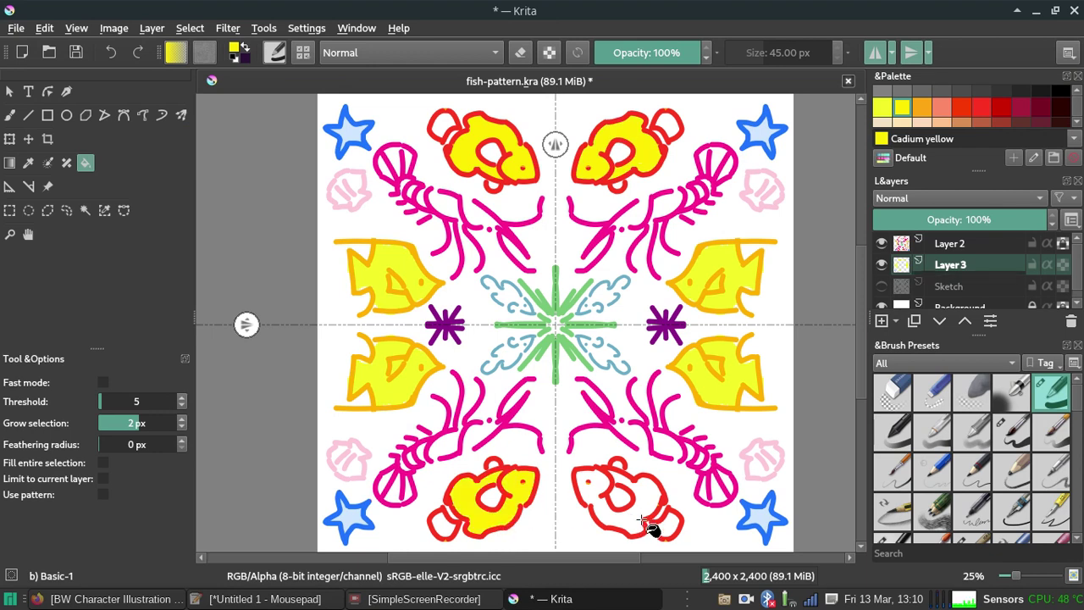
pyautogui.click(642, 519)
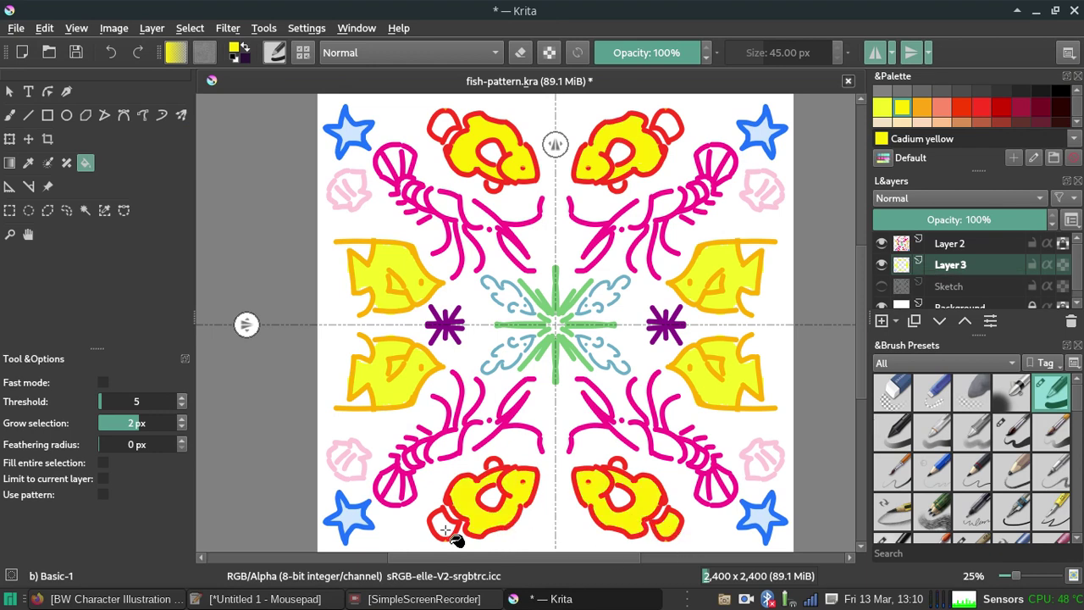
# Fill the clownfish fins yellow, undoing two accidental background floods.
pyautogui.click(449, 133)
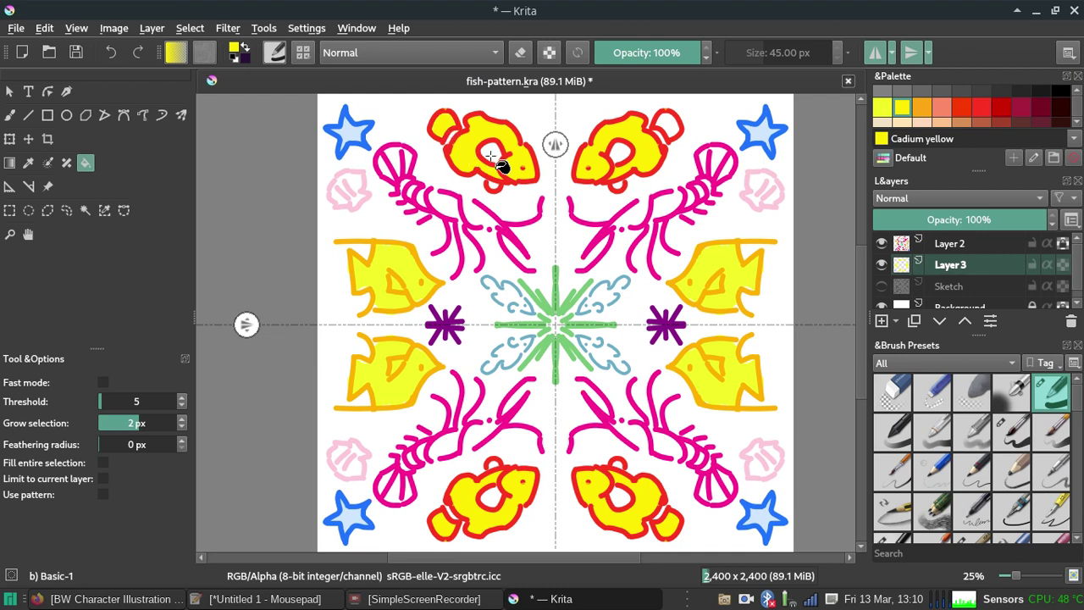
pyautogui.click(669, 123)
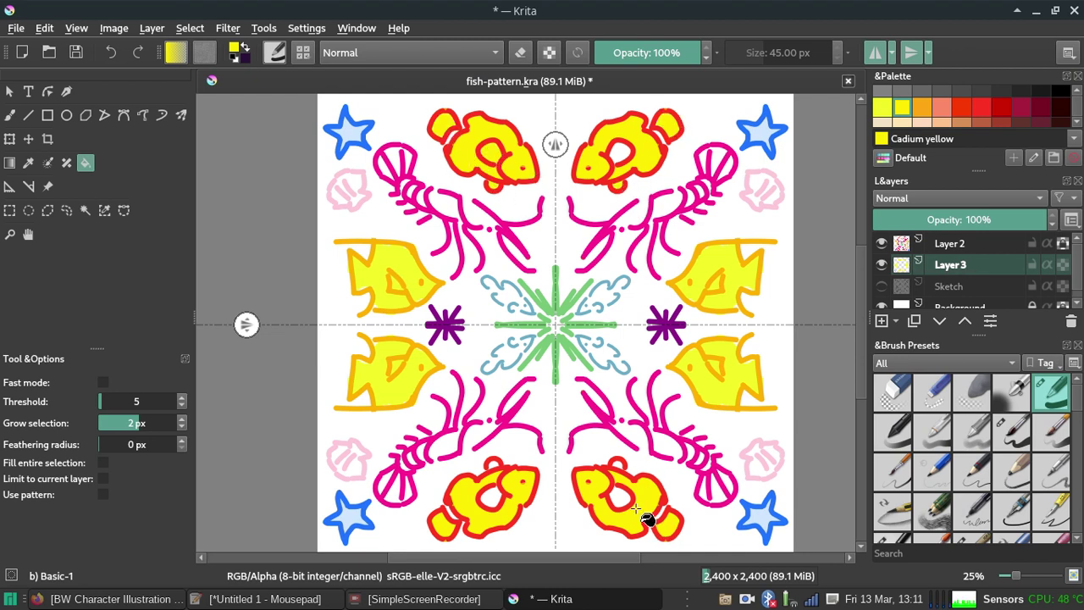
pyautogui.click(617, 465)
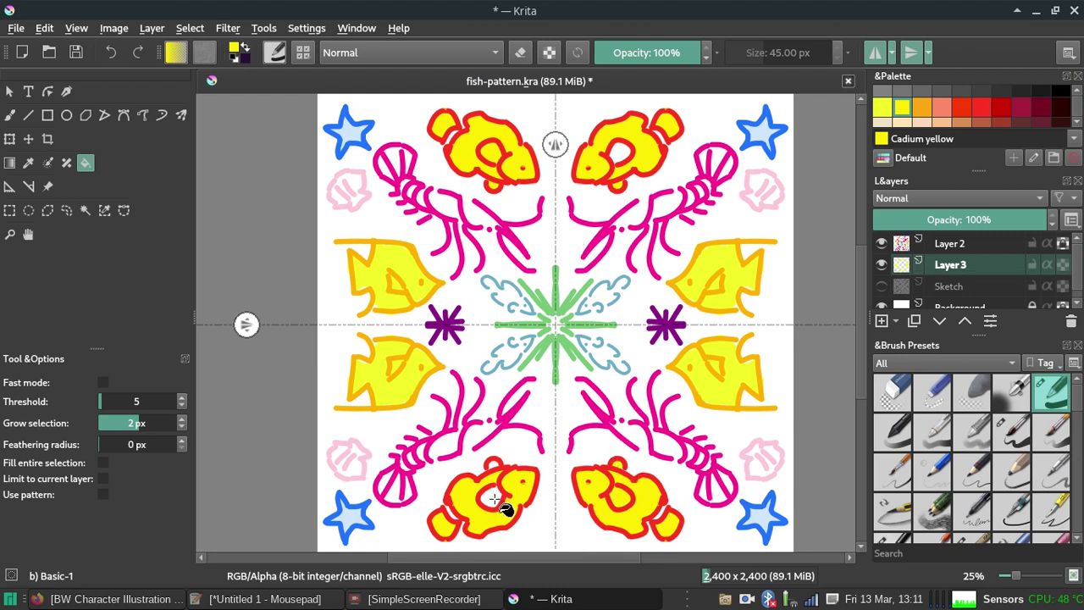
pyautogui.click(492, 471)
pyautogui.click(455, 516)
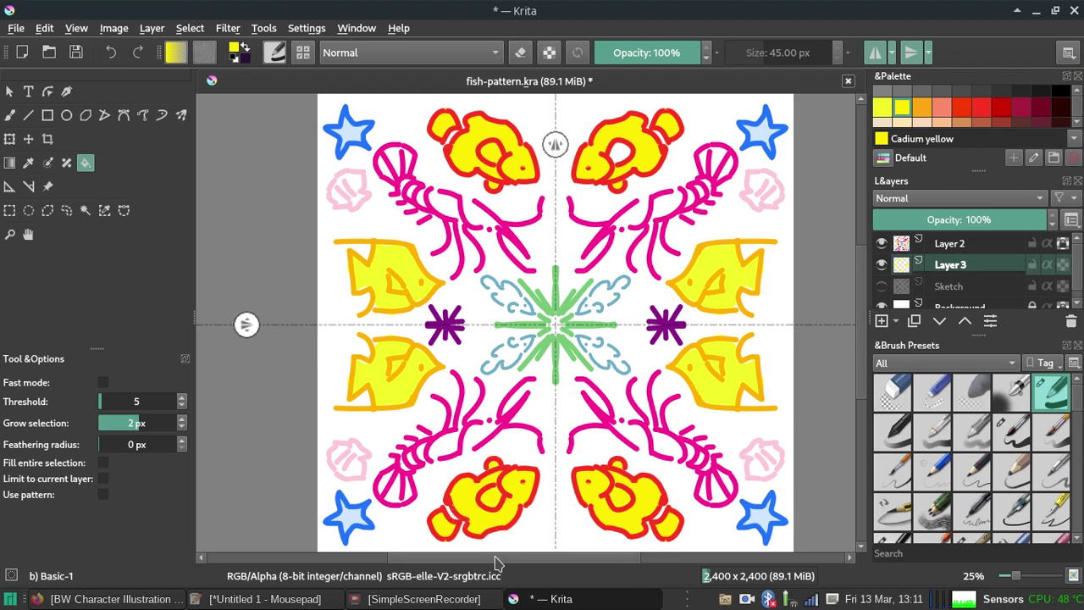
pyautogui.click(508, 544)
pyautogui.hotkey('ctrl', 'z')
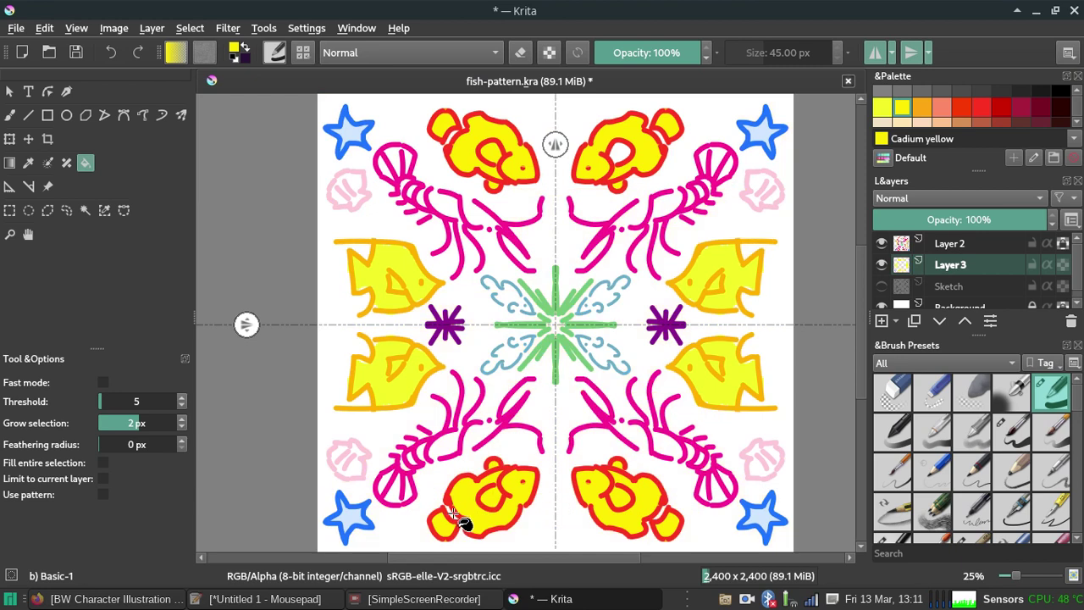
pyautogui.click(549, 535)
pyautogui.hotkey('ctrl', 'z')
pyautogui.click(9, 115)
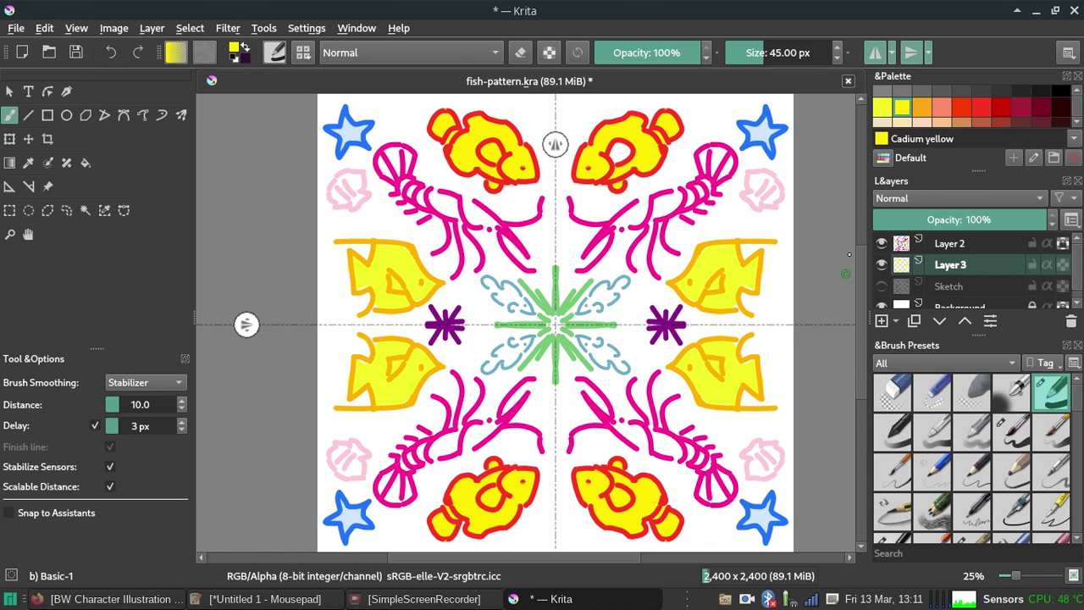
# Touch up a clownfish eye in yellow, then brush light Pink over the four shrimp bodies.
pyautogui.moveTo(617, 154); pyautogui.dragTo(615, 161)
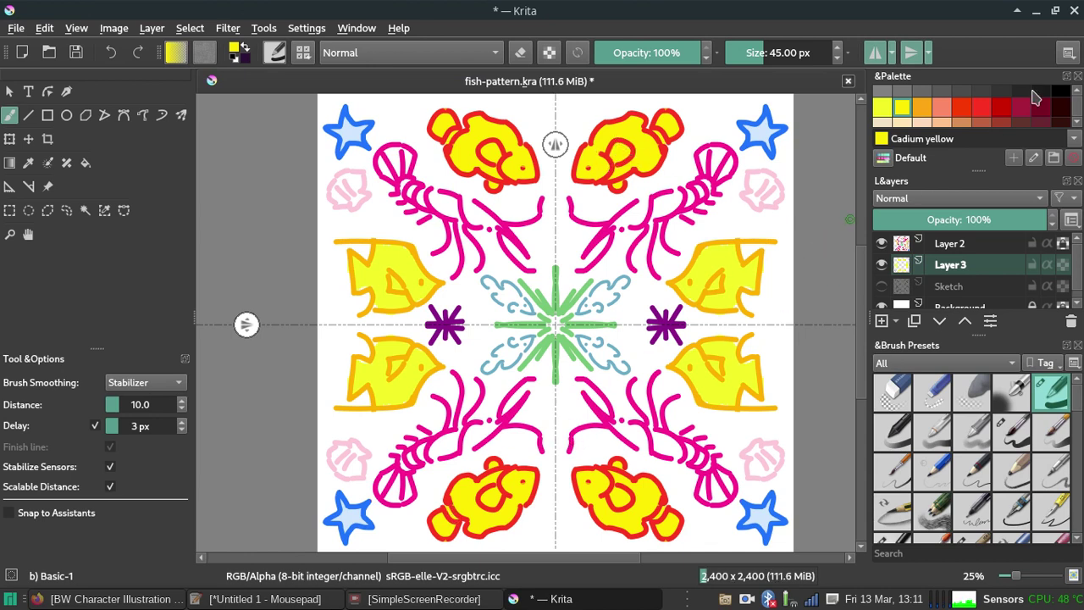
pyautogui.click(1079, 93)
pyautogui.click(1078, 93)
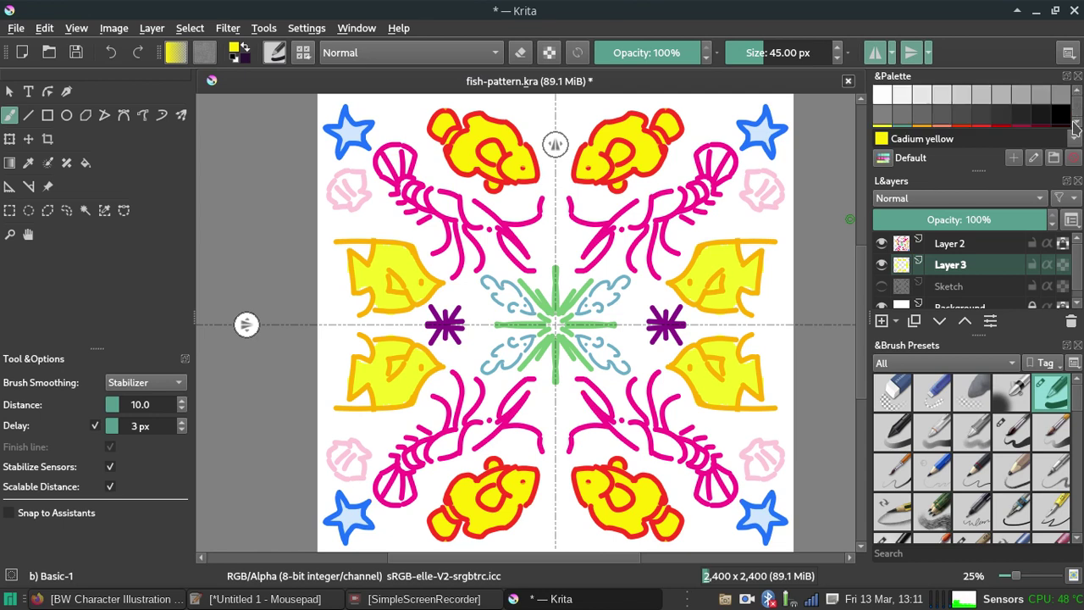
pyautogui.click(1077, 122)
pyautogui.click(1077, 122)
pyautogui.click(942, 108)
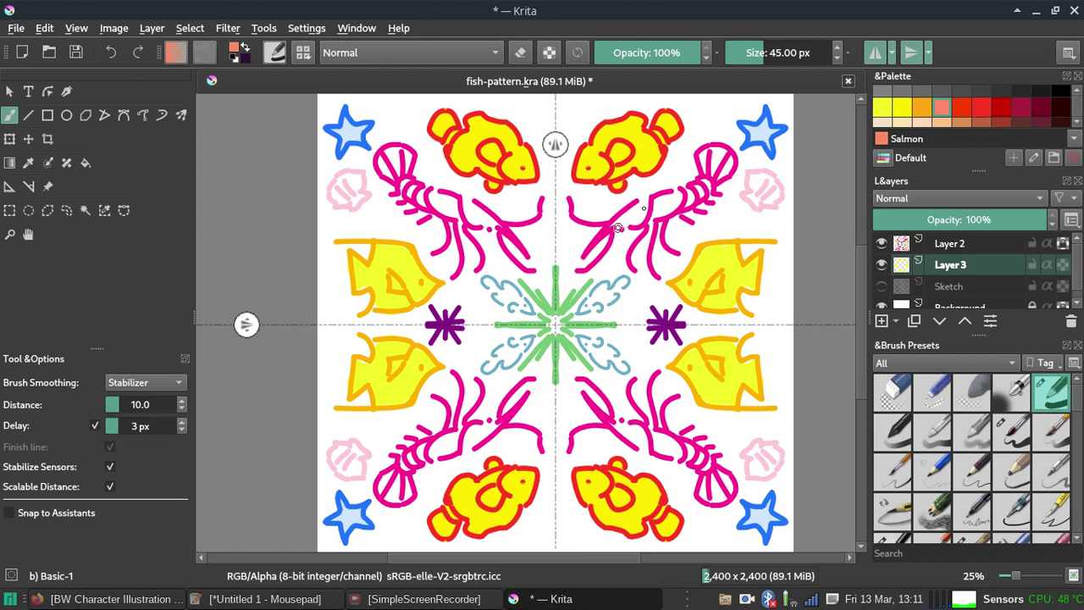
pyautogui.click(1077, 124)
pyautogui.click(1077, 125)
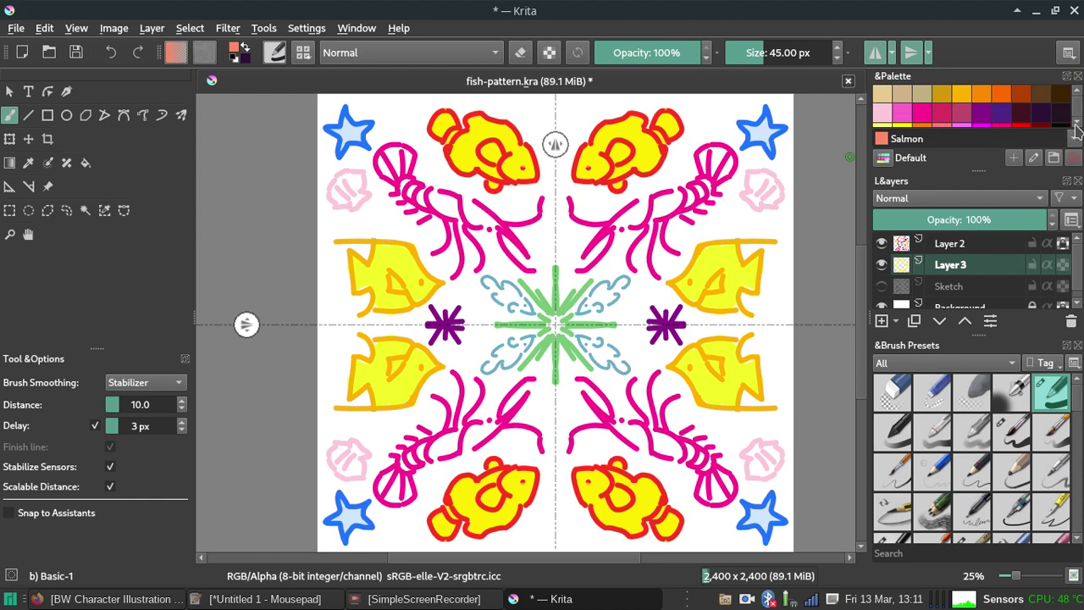
pyautogui.click(882, 112)
pyautogui.moveTo(611, 226)
pyautogui.mouseDown()
pyautogui.moveTo(681, 202)
pyautogui.moveTo(726, 155)
pyautogui.mouseUp()
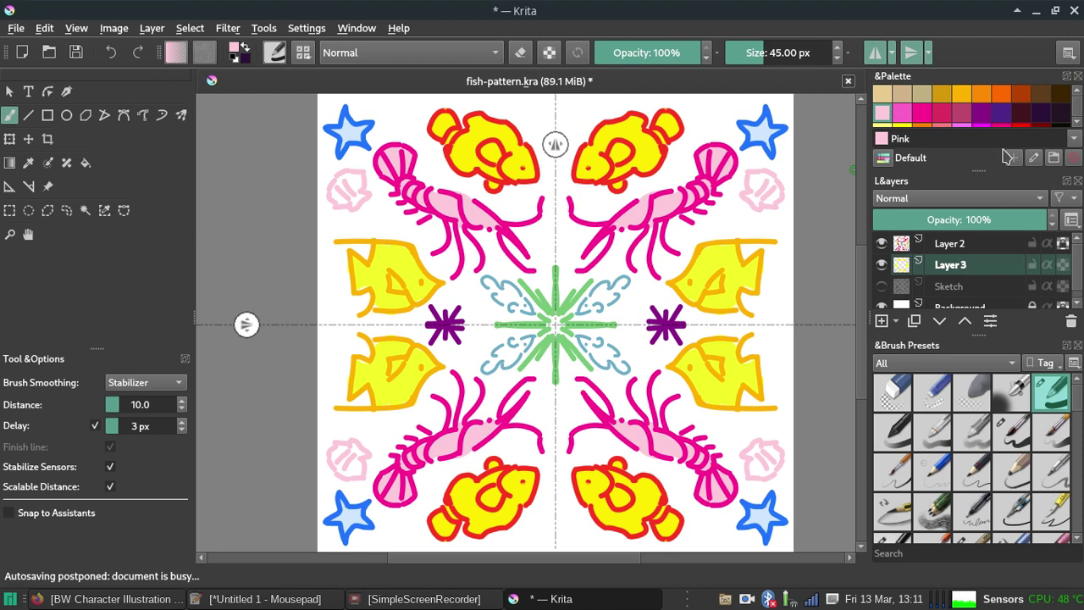
# Try Rose pink inside the shells, then undo it.
pyautogui.click(901, 113)
pyautogui.moveTo(752, 198)
pyautogui.mouseDown()
pyautogui.moveTo(760, 184)
pyautogui.moveTo(770, 198)
pyautogui.mouseUp()
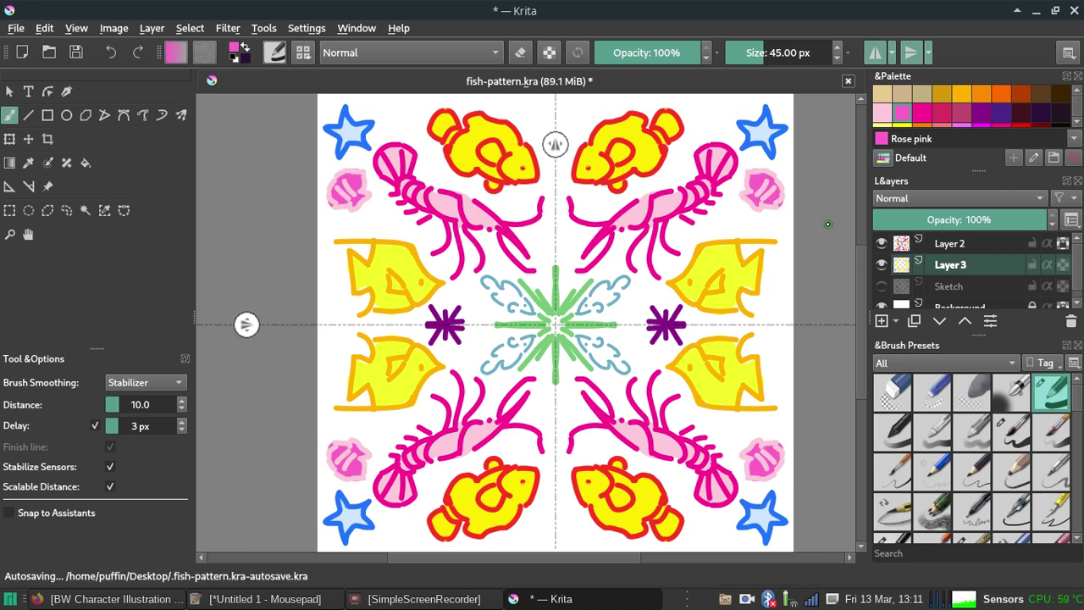
pyautogui.hotkey('ctrl', 'z')
# Paint half-Yellow inside the mirrored shells.
pyautogui.click(886, 125)
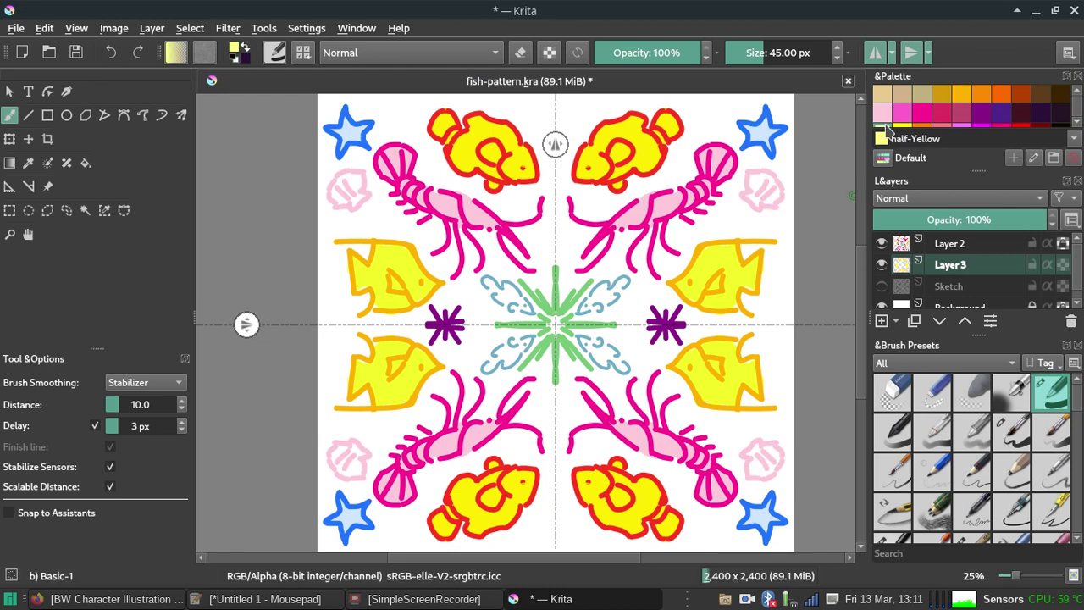
pyautogui.scroll(-1, 885, 126)
pyautogui.moveTo(753, 200); pyautogui.dragTo(758, 190)
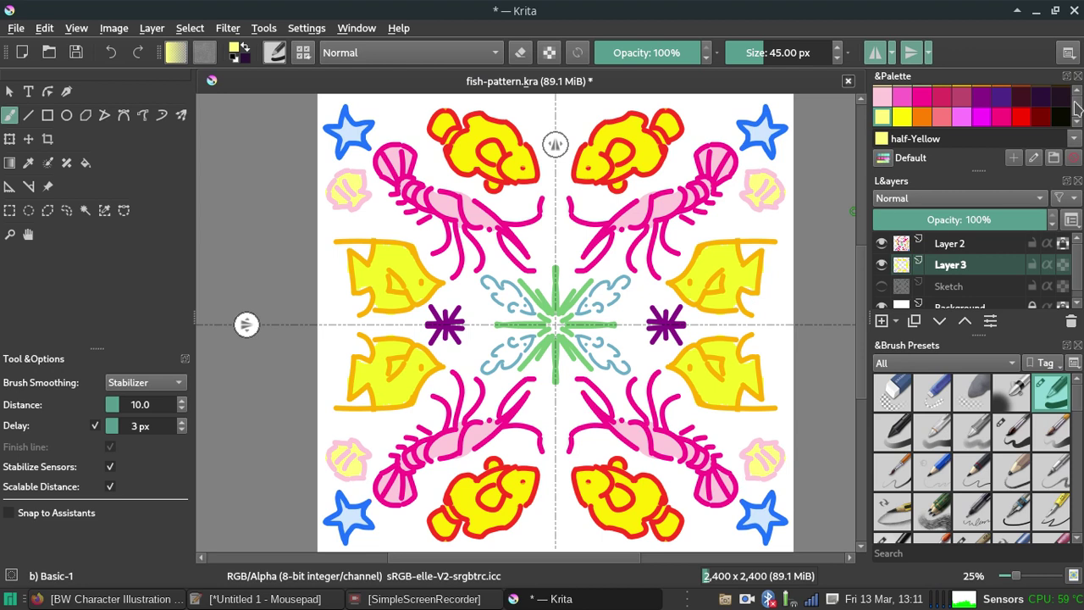
pyautogui.scroll(2, 1079, 112)
# Tint the blue swirls with frost blue.
pyautogui.scroll(-2, 1079, 113)
pyautogui.scroll(-2, 1079, 112)
pyautogui.scroll(-2, 1078, 127)
pyautogui.scroll(-2, 1078, 127)
pyautogui.click(902, 110)
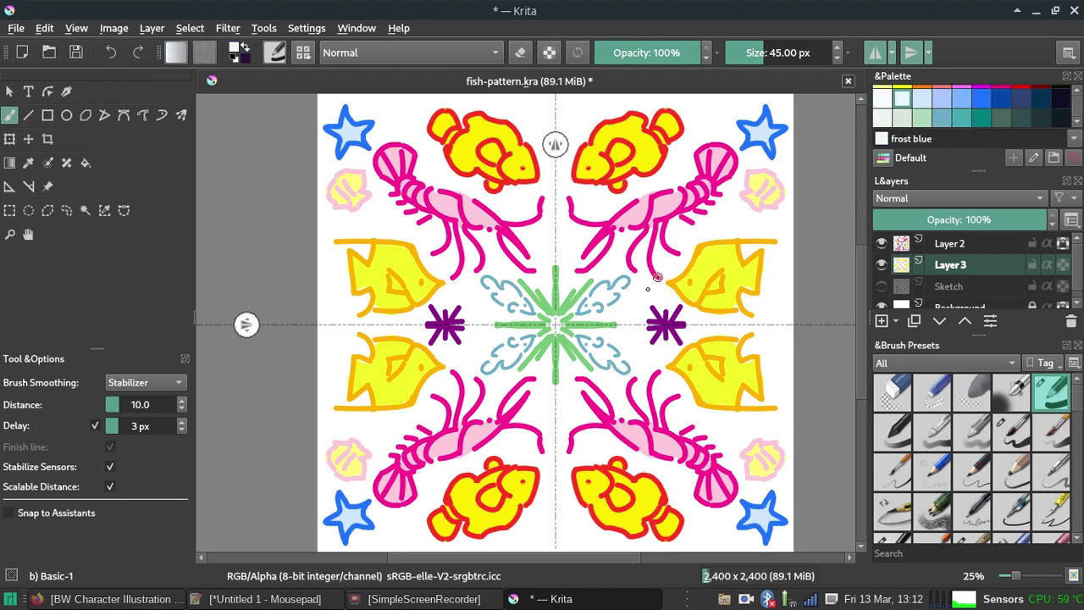
pyautogui.moveTo(585, 305); pyautogui.dragTo(612, 296)
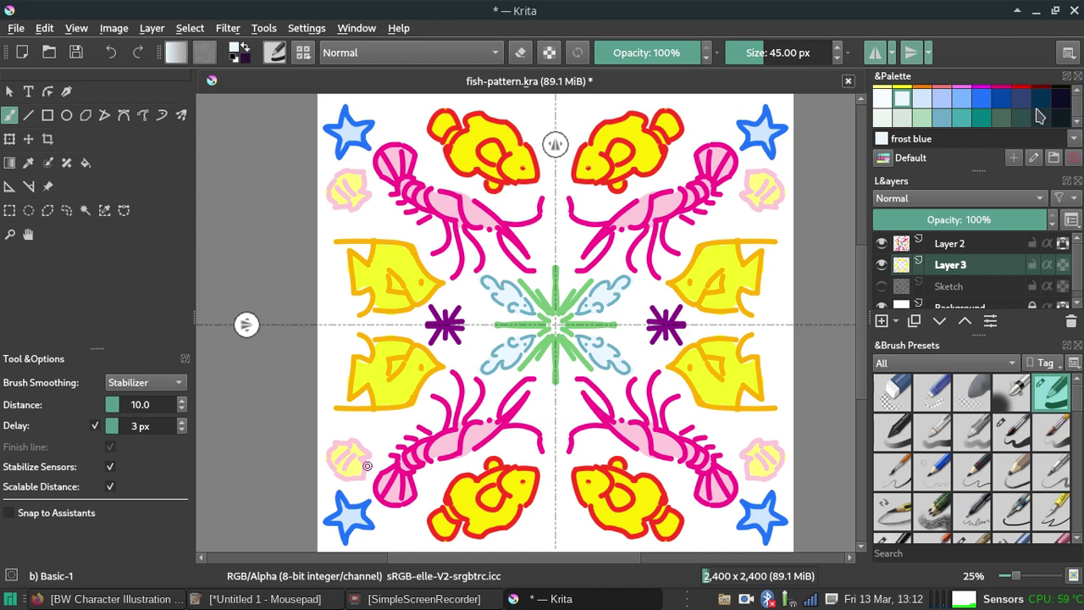
# Paint Prussian blue bands on the clownfish heads, undoing one stroke.
pyautogui.click(1041, 100)
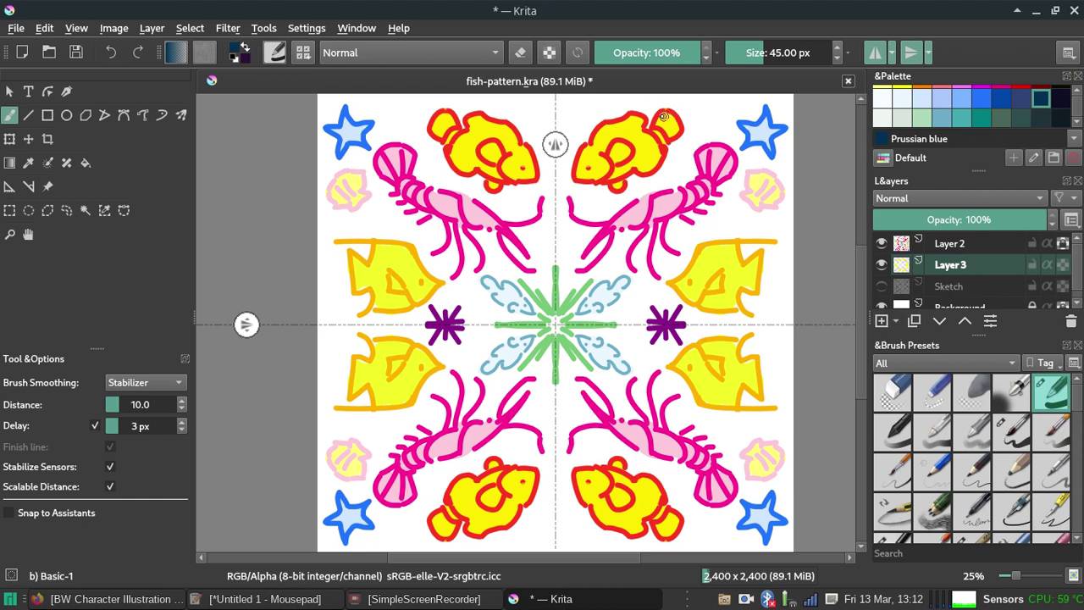
pyautogui.moveTo(658, 114); pyautogui.dragTo(676, 127)
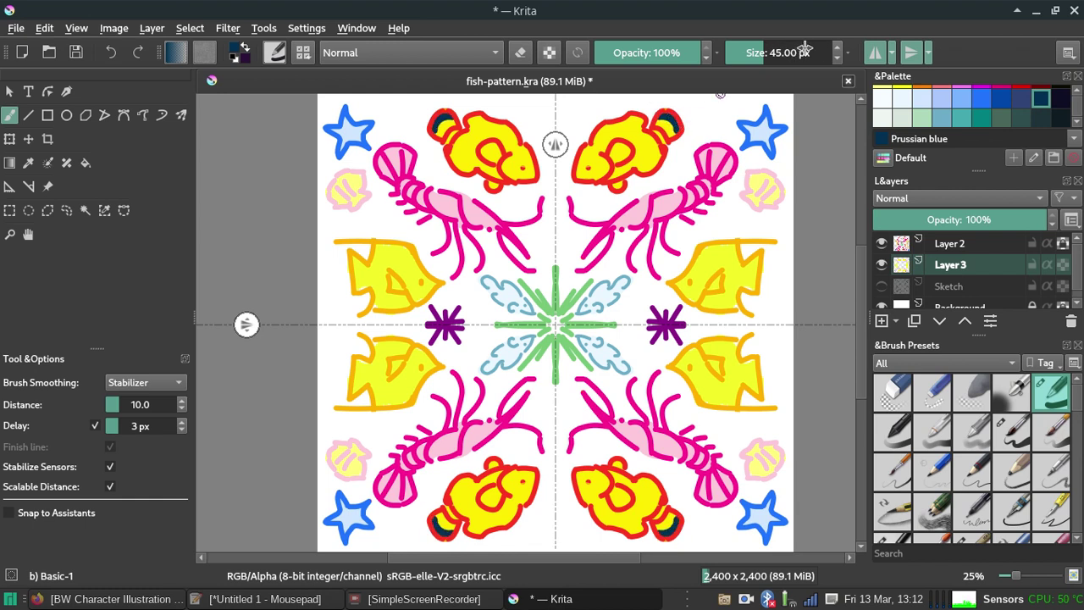
pyautogui.scroll(-2, 839, 58)
pyautogui.scroll(-3, 839, 58)
pyautogui.scroll(-4, 834, 56)
pyautogui.scroll(-1, 838, 56)
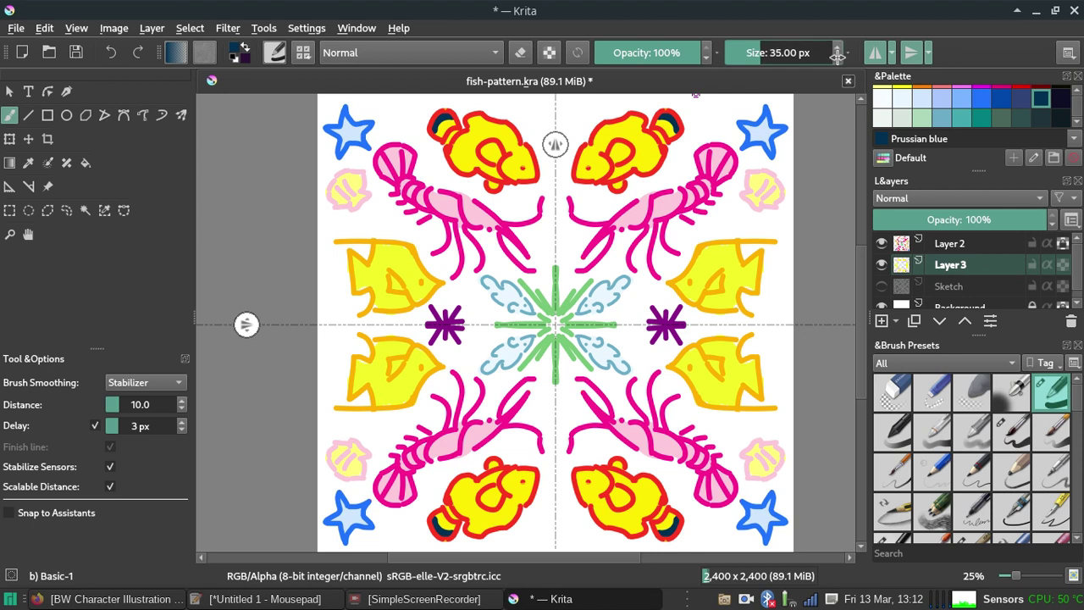
pyautogui.scroll(-3, 840, 55)
pyautogui.moveTo(593, 145)
pyautogui.mouseDown()
pyautogui.moveTo(609, 126)
pyautogui.moveTo(642, 122)
pyautogui.mouseUp()
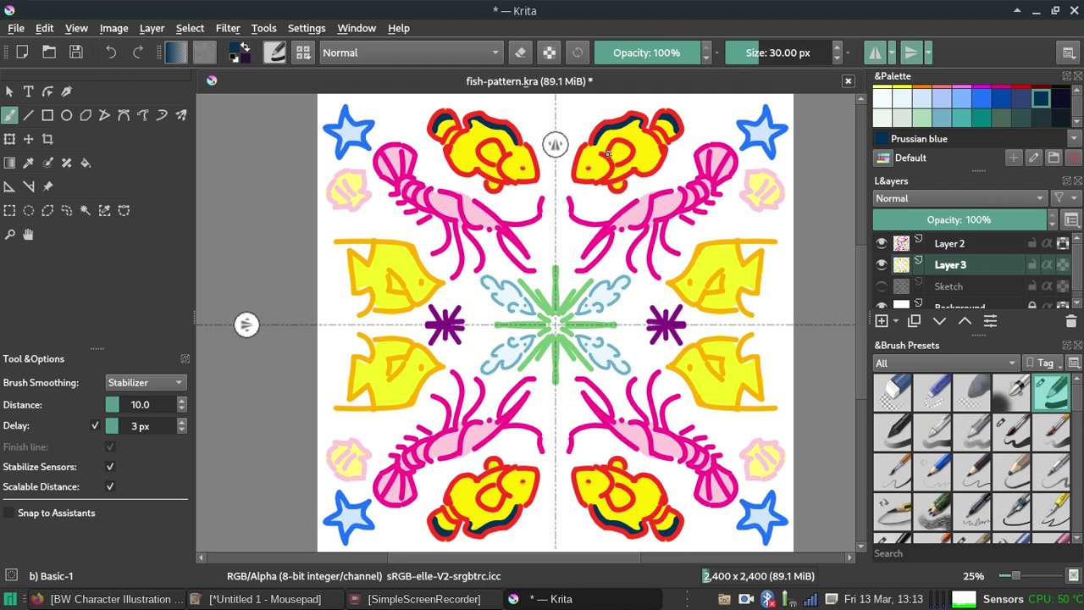
pyautogui.moveTo(616, 145); pyautogui.dragTo(658, 151)
pyautogui.hotkey('ctrl', 'z')
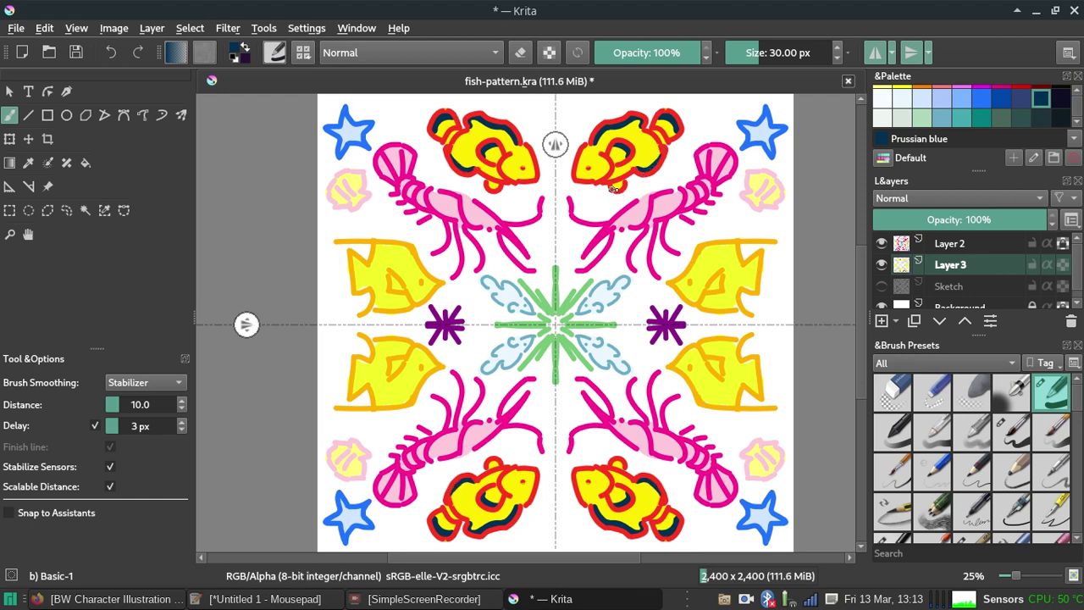
# Rework the dark blue fin and eye strokes on the clownfish, undoing misplaced marks.
pyautogui.moveTo(626, 182); pyautogui.dragTo(626, 189)
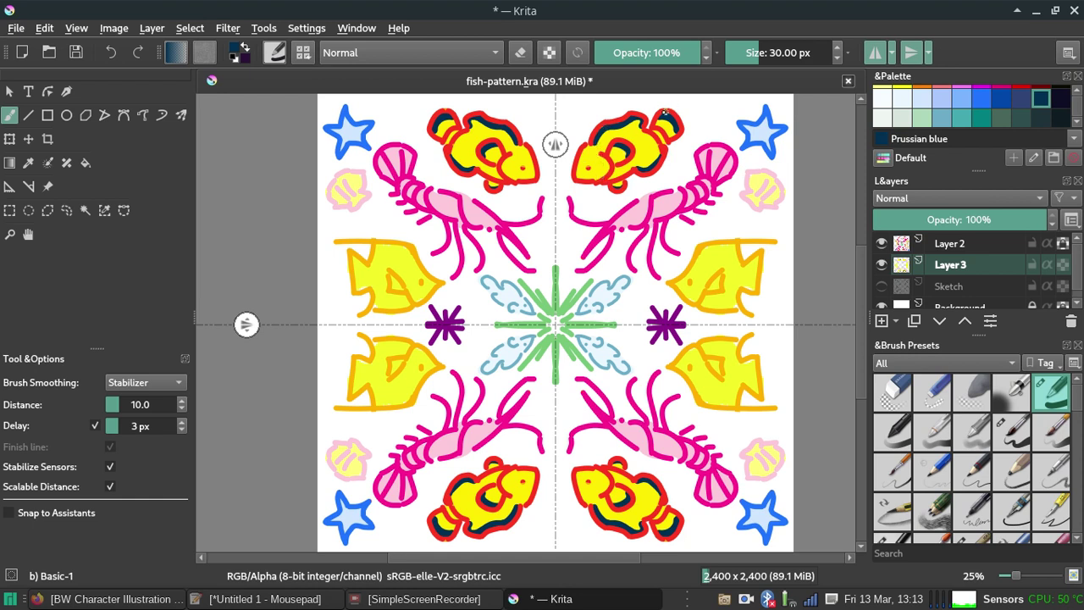
pyautogui.hotkey('ctrl', 'z')
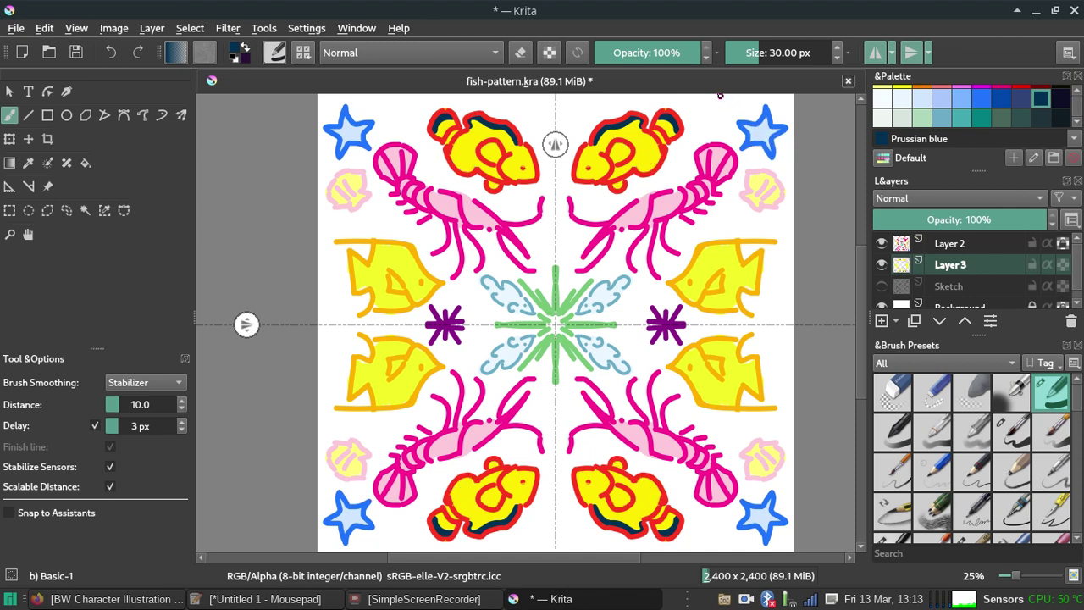
pyautogui.hotkey('ctrl', 'z')
pyautogui.hotkey('ctrl', 'z')
pyautogui.moveTo(611, 144); pyautogui.dragTo(627, 157)
pyautogui.moveTo(659, 117); pyautogui.dragTo(679, 134)
pyautogui.hotkey('ctrl', 'z')
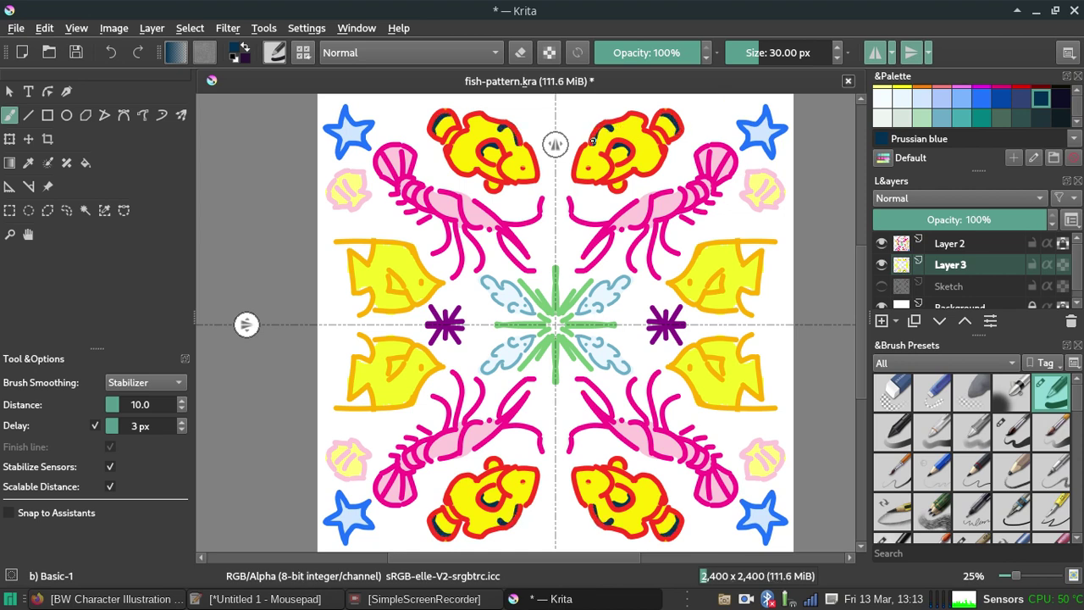
pyautogui.hotkey('ctrl', 'z')
# Finish the navy clownfish stripes near the eyes and heads, correcting strokes with undo.
pyautogui.moveTo(593, 140); pyautogui.dragTo(622, 141)
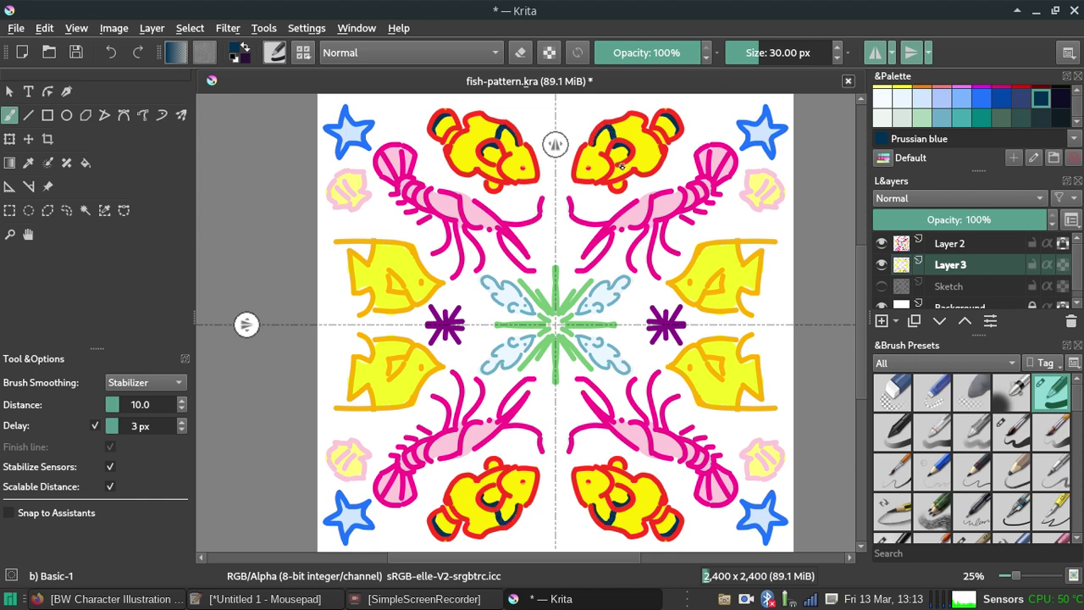
pyautogui.moveTo(627, 118)
pyautogui.mouseDown()
pyautogui.moveTo(641, 151)
pyautogui.moveTo(644, 129)
pyautogui.mouseUp()
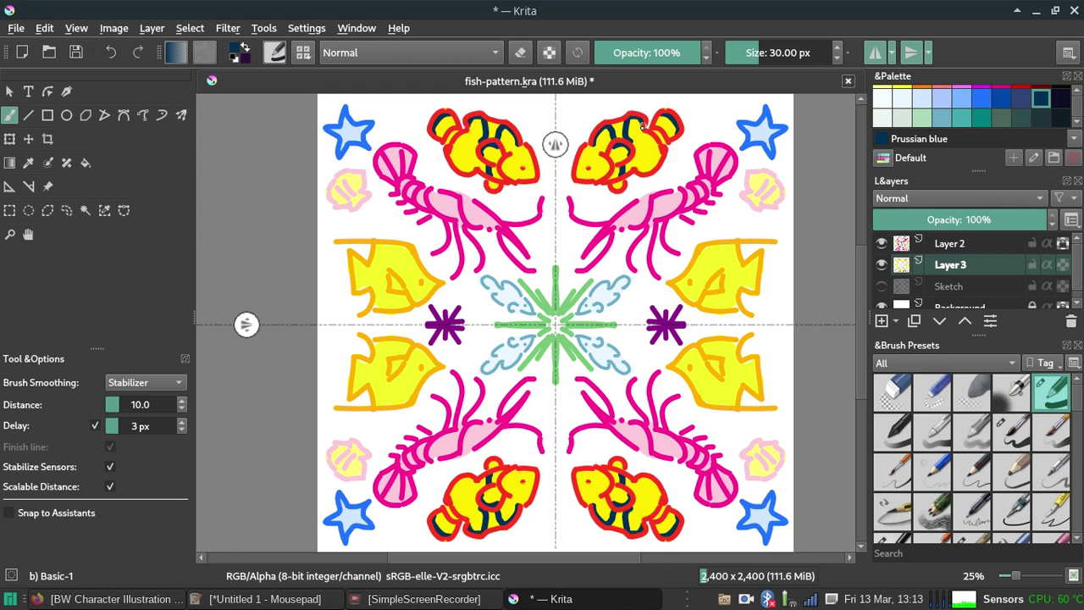
pyautogui.hotkey('ctrl', 'z')
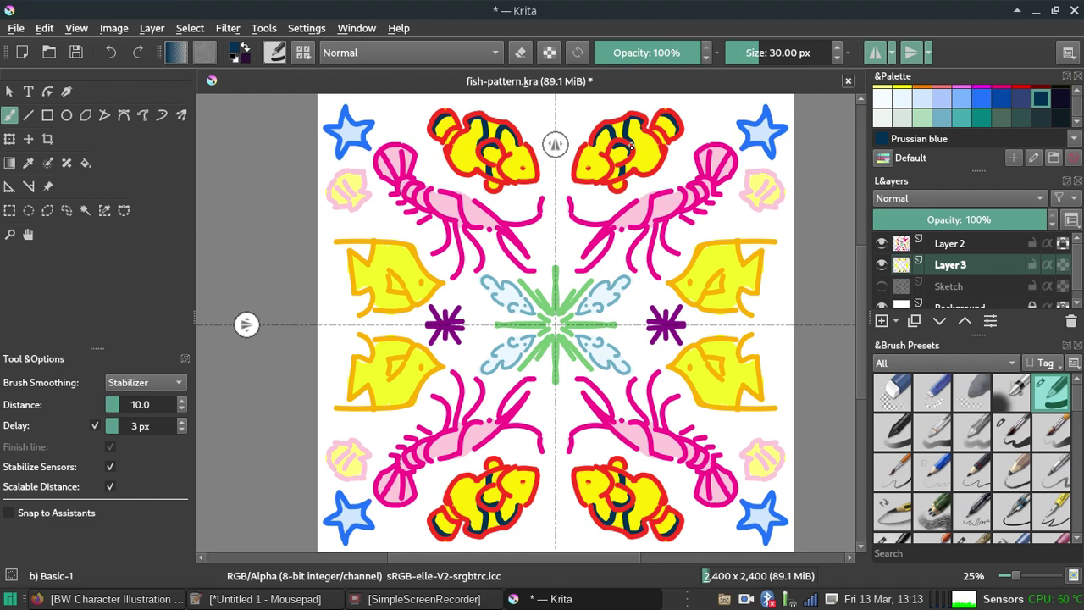
pyautogui.moveTo(632, 155); pyautogui.dragTo(660, 156)
pyautogui.hotkey('ctrl', 'z')
pyautogui.moveTo(583, 150)
pyautogui.mouseDown()
pyautogui.moveTo(593, 182)
pyautogui.moveTo(604, 155)
pyautogui.mouseUp()
pyautogui.hotkey('ctrl', 'z')
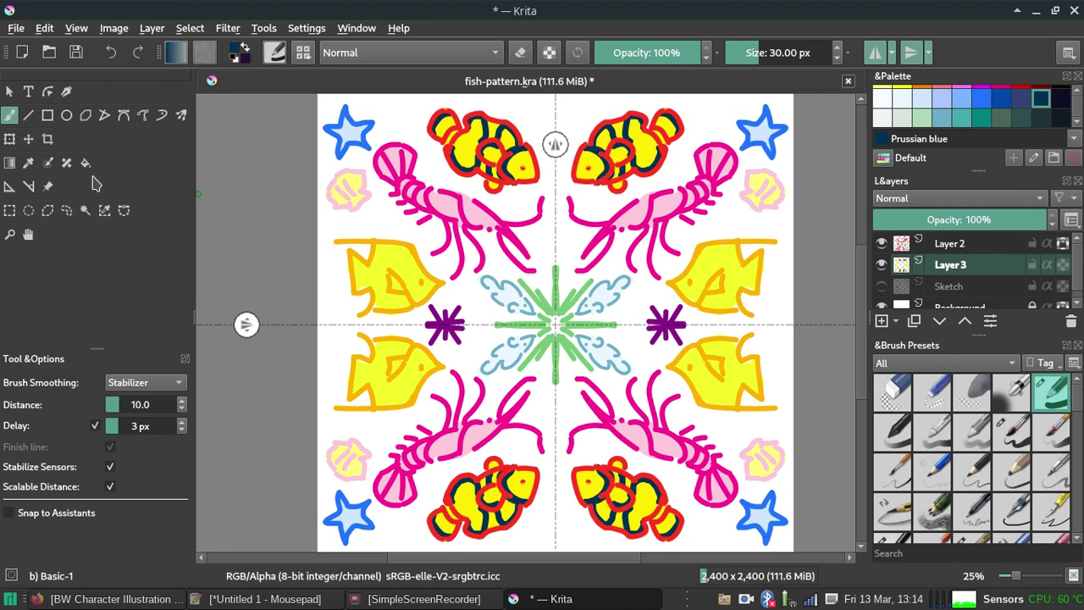
pyautogui.press('e')
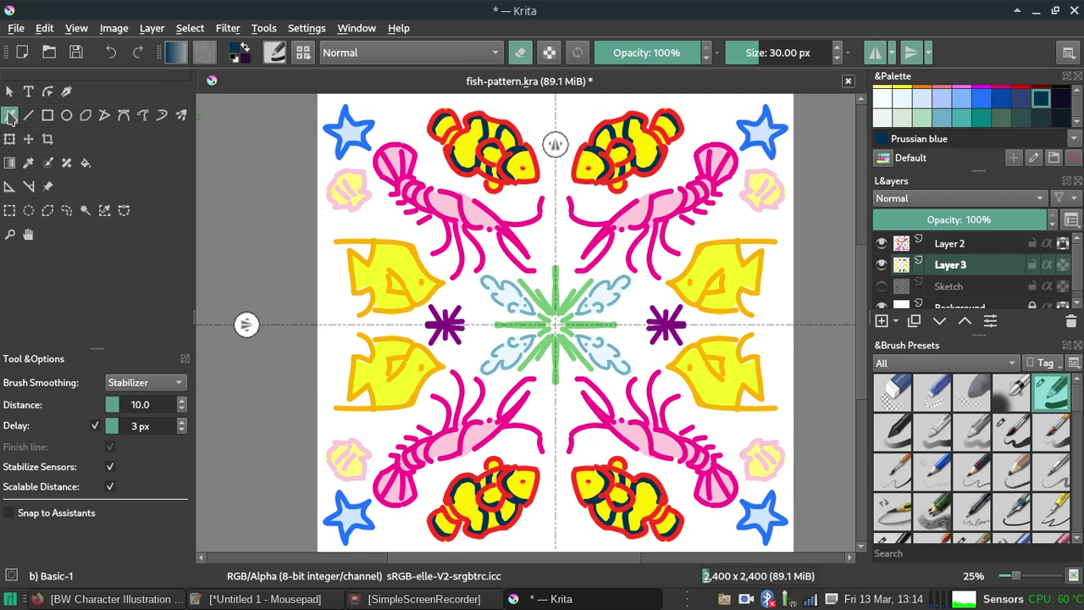
# Paint a cold white stripe on the clownfish heads, undoing one attempt.
pyautogui.click(882, 98)
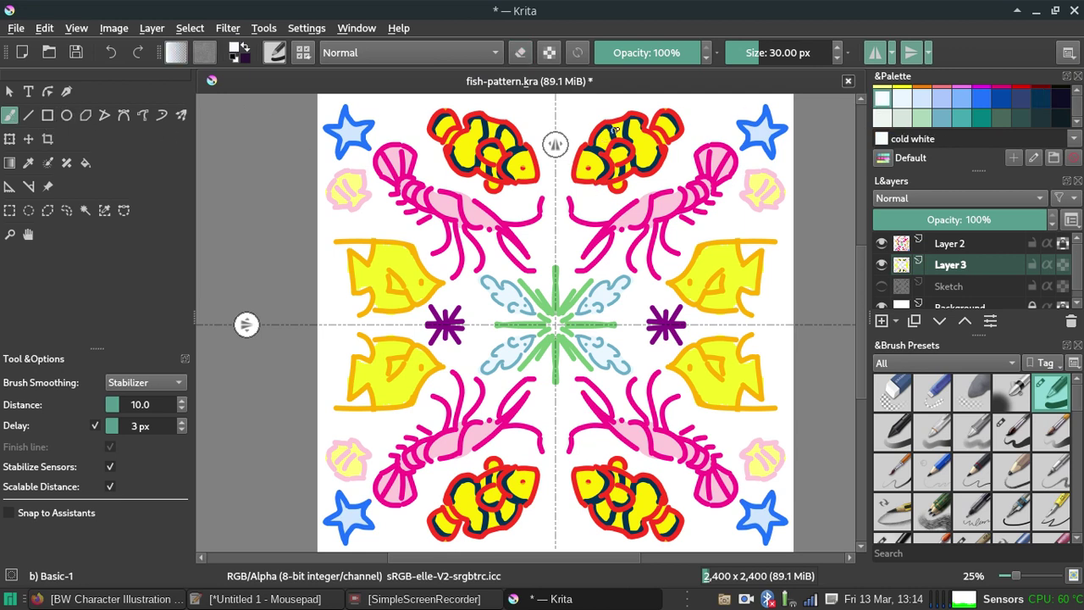
pyautogui.moveTo(618, 126)
pyautogui.mouseDown()
pyautogui.moveTo(625, 171)
pyautogui.moveTo(631, 163)
pyautogui.mouseUp()
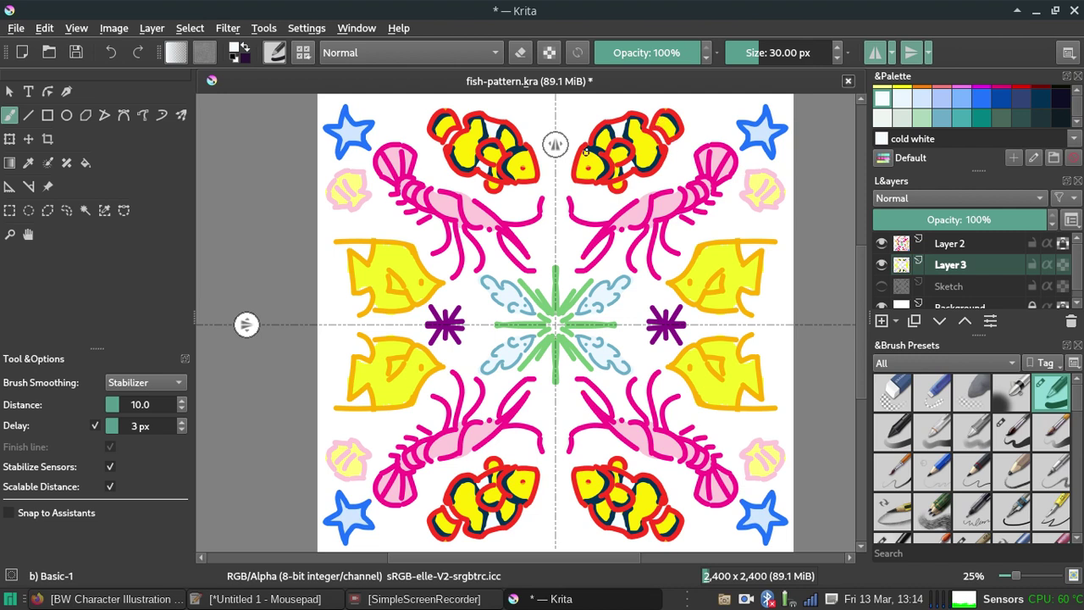
pyautogui.moveTo(586, 149)
pyautogui.mouseDown()
pyautogui.moveTo(598, 181)
pyautogui.moveTo(587, 150)
pyautogui.mouseUp()
pyautogui.hotkey('ctrl', 'z')
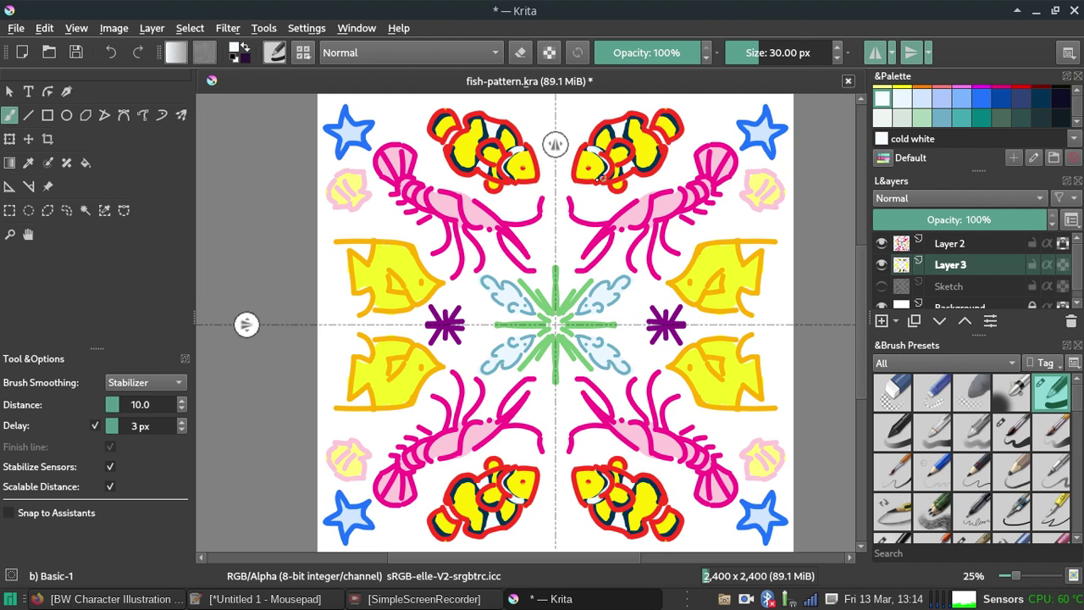
# Thin the brush to 20 px and retry the white head stripe, undoing the oversized highlight.
pyautogui.click(837, 57)
pyautogui.scroll(-3, 837, 55)
pyautogui.scroll(-1, 837, 55)
pyautogui.scroll(-2, 835, 54)
pyautogui.scroll(-1, 833, 54)
pyautogui.scroll(-1, 833, 54)
pyautogui.moveTo(584, 149)
pyautogui.mouseDown()
pyautogui.moveTo(603, 175)
pyautogui.moveTo(607, 144)
pyautogui.moveTo(603, 175)
pyautogui.moveTo(592, 147)
pyautogui.moveTo(611, 169)
pyautogui.mouseUp()
pyautogui.hotkey('ctrl', 'z')
pyautogui.hotkey('ctrl', 'z')
pyautogui.hotkey('ctrl', 'z')
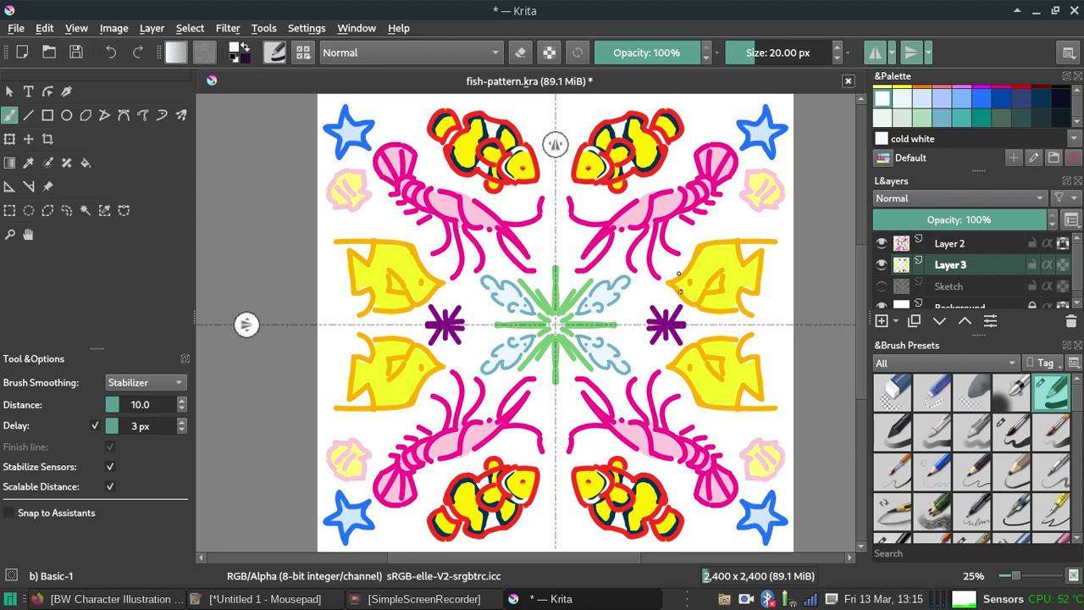
# Brush cold white stripe marks onto the yellow angelfish, then reselect Prussian blue.
pyautogui.moveTo(734, 248)
pyautogui.mouseDown()
pyautogui.moveTo(714, 246)
pyautogui.moveTo(728, 248)
pyautogui.moveTo(720, 295)
pyautogui.mouseUp()
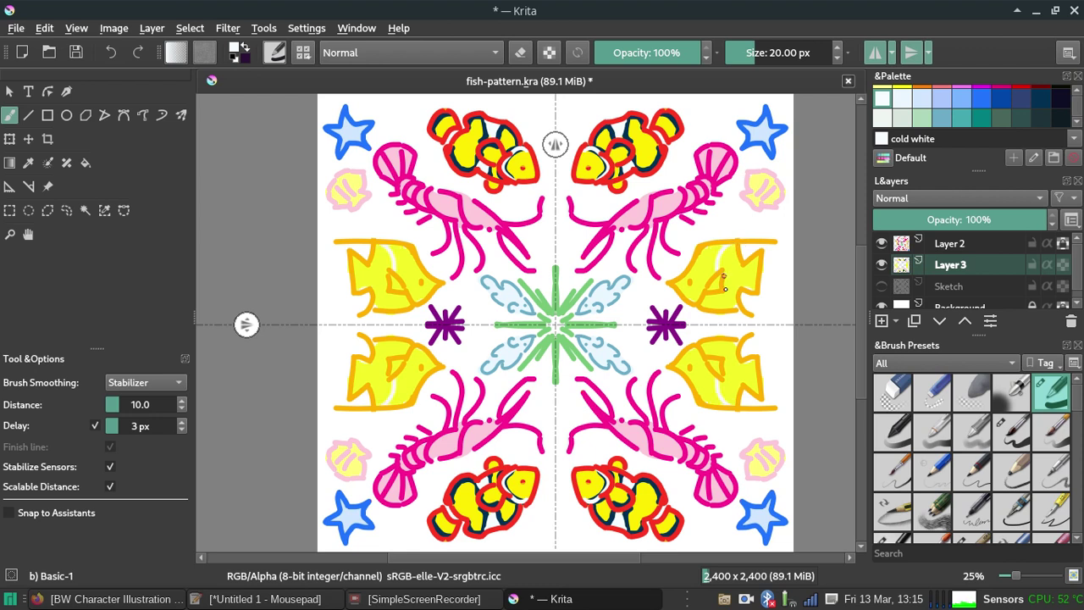
pyautogui.moveTo(722, 301); pyautogui.dragTo(714, 297)
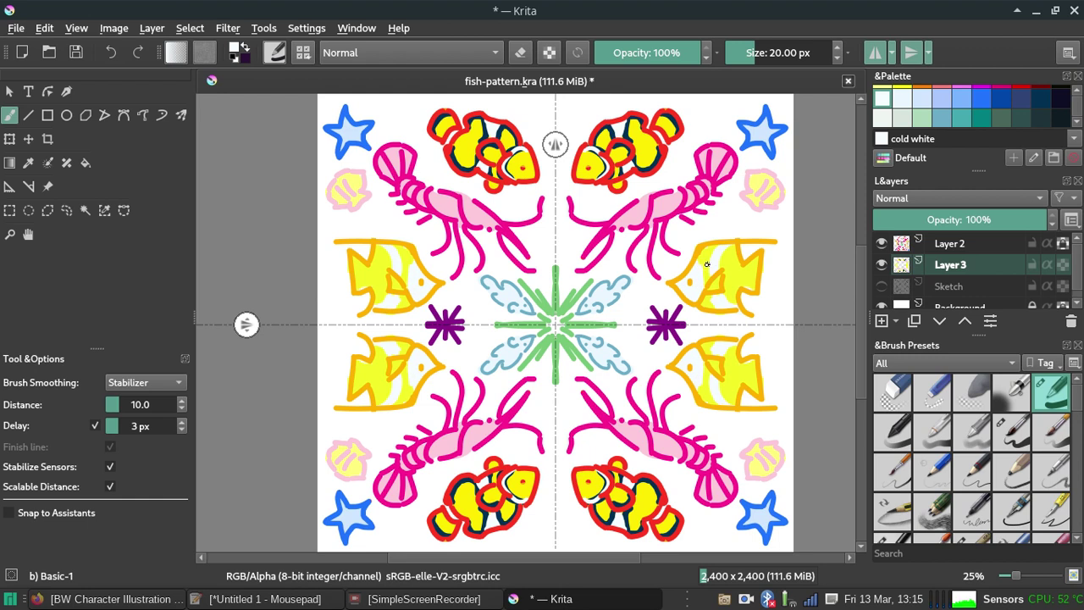
pyautogui.click(1041, 99)
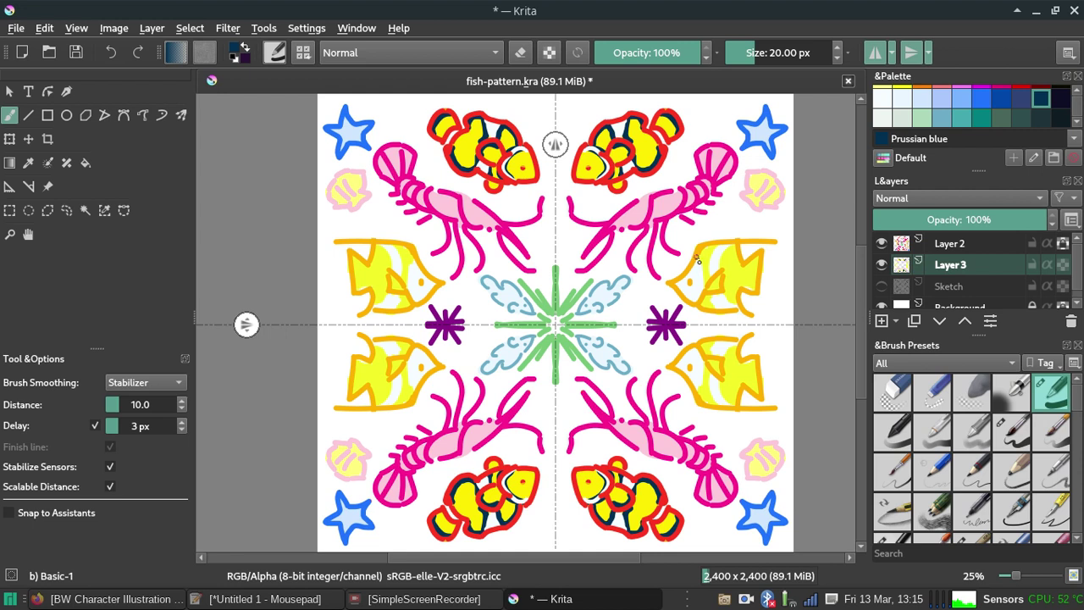
# Paint mirrored Prussian blue stripes on the angelfish, undoing a stray clownfish mark.
pyautogui.moveTo(696, 256); pyautogui.dragTo(699, 290)
pyautogui.hotkey('ctrl', 'z')
pyautogui.moveTo(699, 253); pyautogui.dragTo(703, 292)
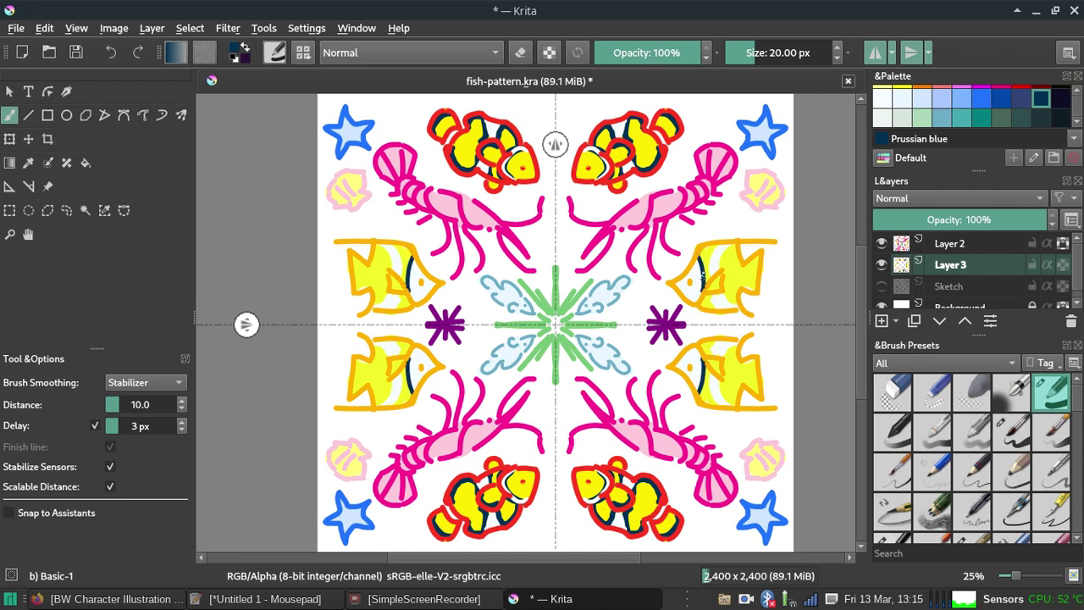
pyautogui.moveTo(699, 252); pyautogui.dragTo(703, 290)
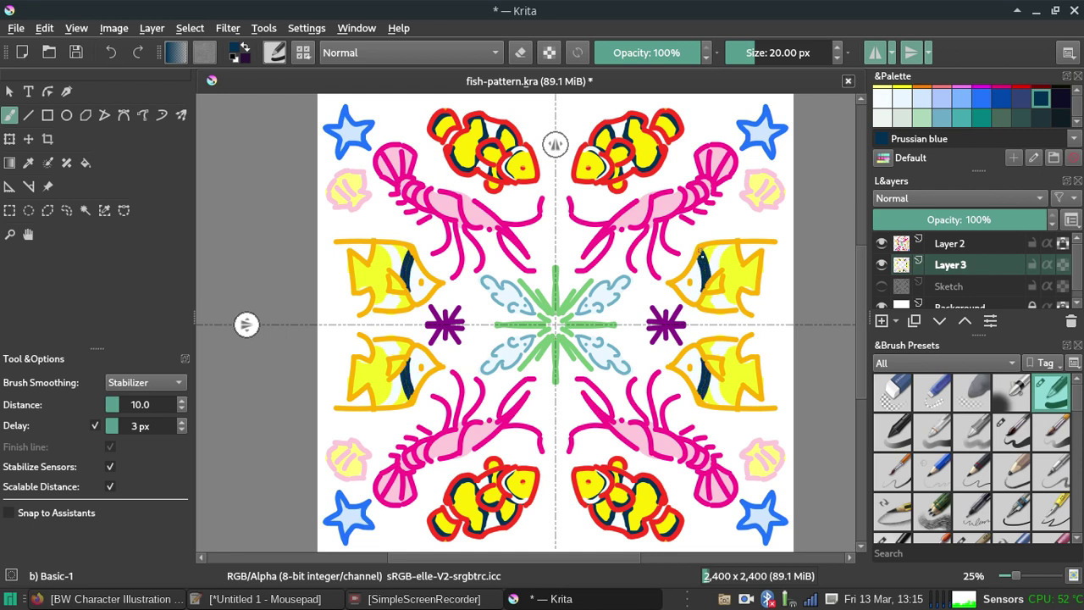
pyautogui.moveTo(703, 246); pyautogui.dragTo(709, 270)
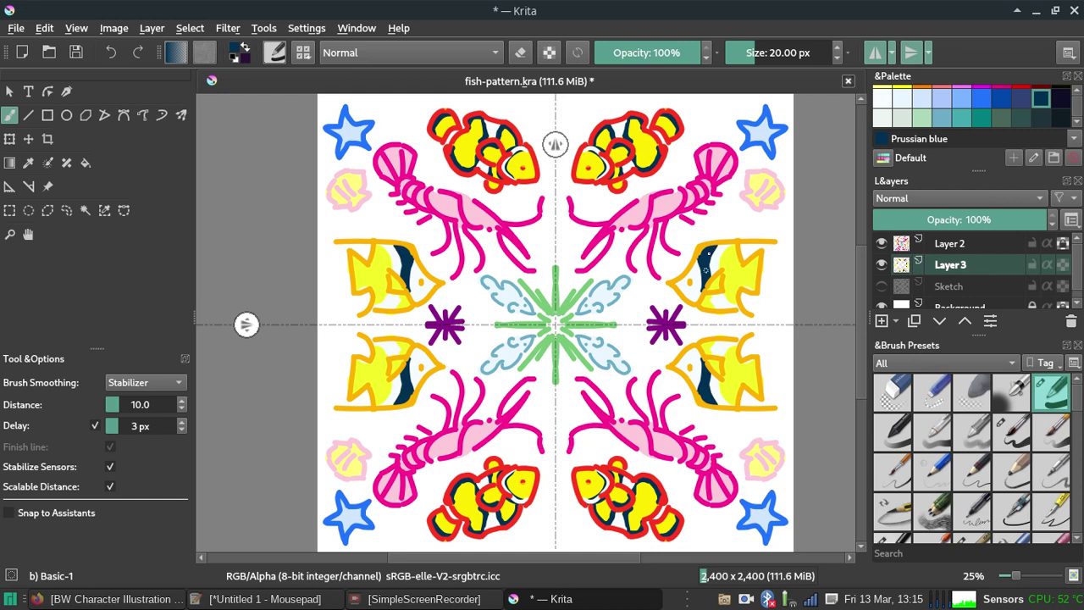
pyautogui.moveTo(708, 294)
pyautogui.mouseDown()
pyautogui.moveTo(702, 305)
pyautogui.moveTo(711, 310)
pyautogui.mouseUp()
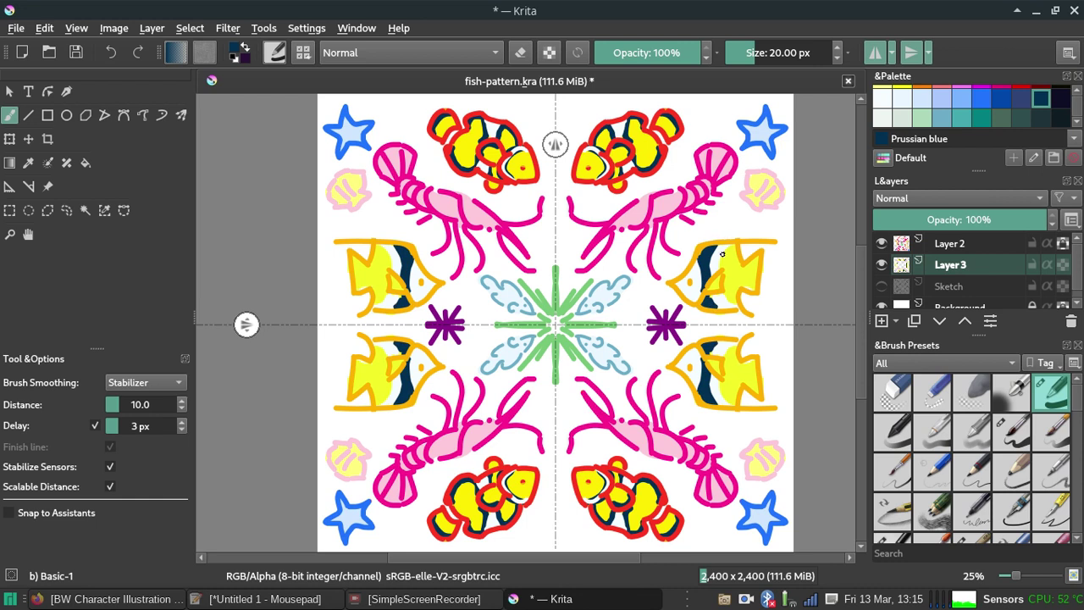
pyautogui.moveTo(724, 266)
pyautogui.mouseDown()
pyautogui.moveTo(726, 254)
pyautogui.moveTo(733, 301)
pyautogui.mouseUp()
pyautogui.hotkey('ctrl', 'z')
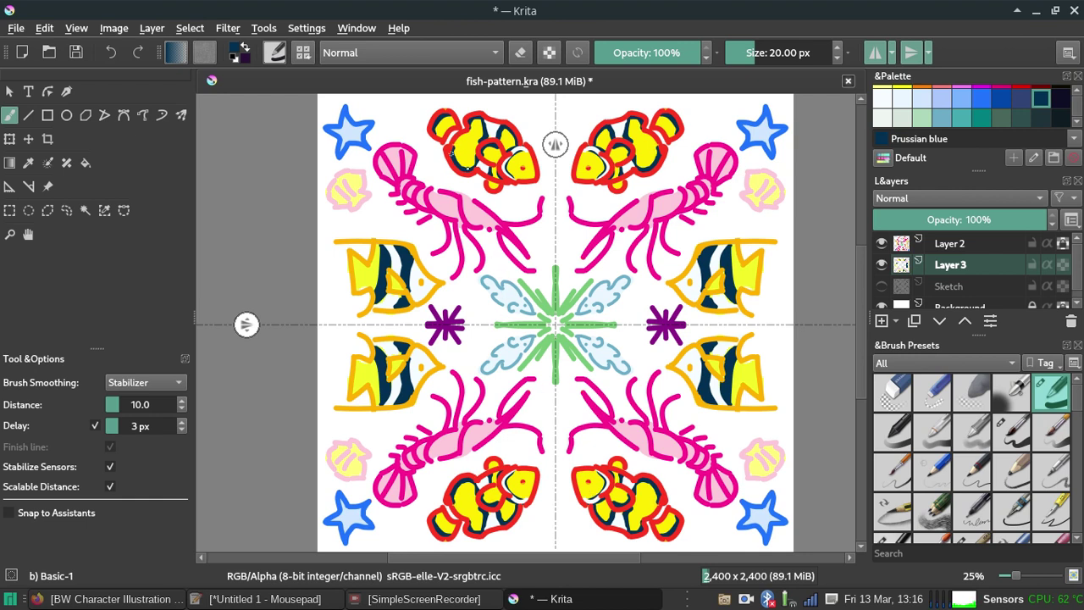
pyautogui.moveTo(471, 121); pyautogui.dragTo(484, 142)
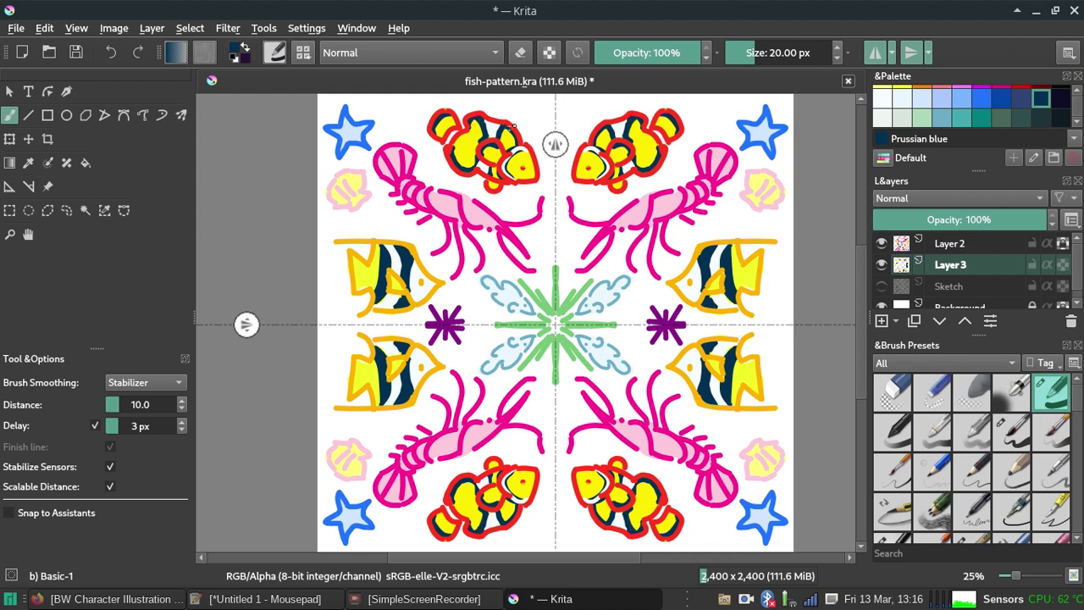
pyautogui.hotkey('ctrl', 'z')
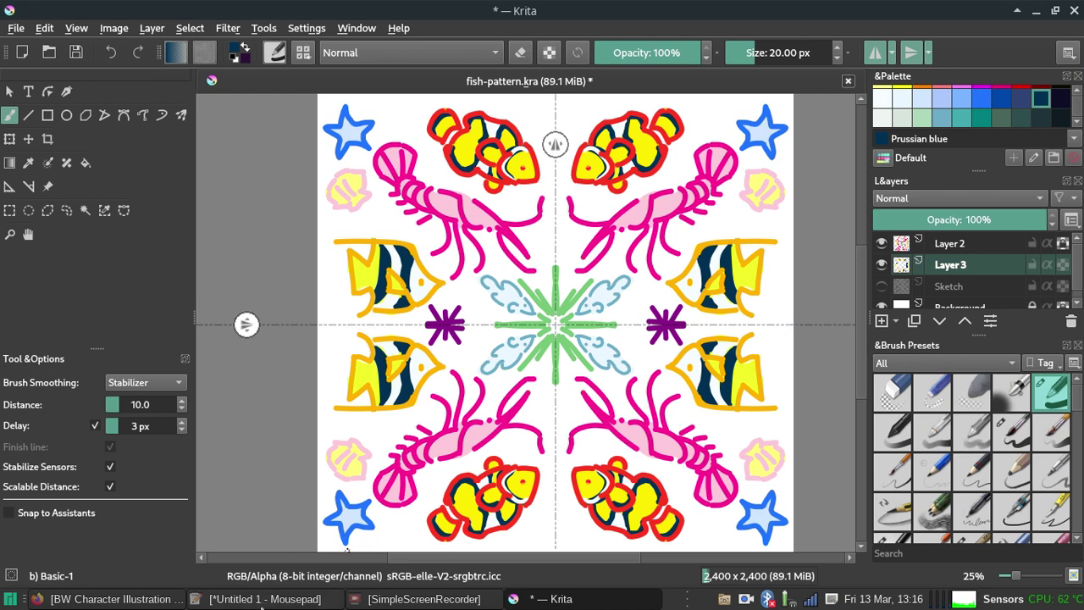
pyautogui.click(46, 29)
pyautogui.moveTo(76, 28)
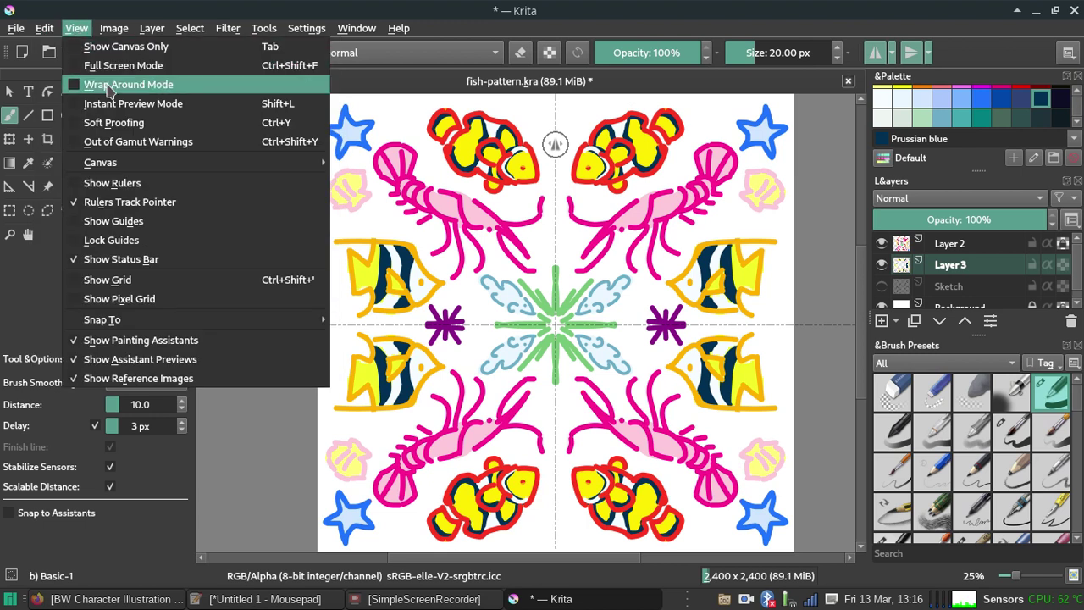
pyautogui.click(111, 84)
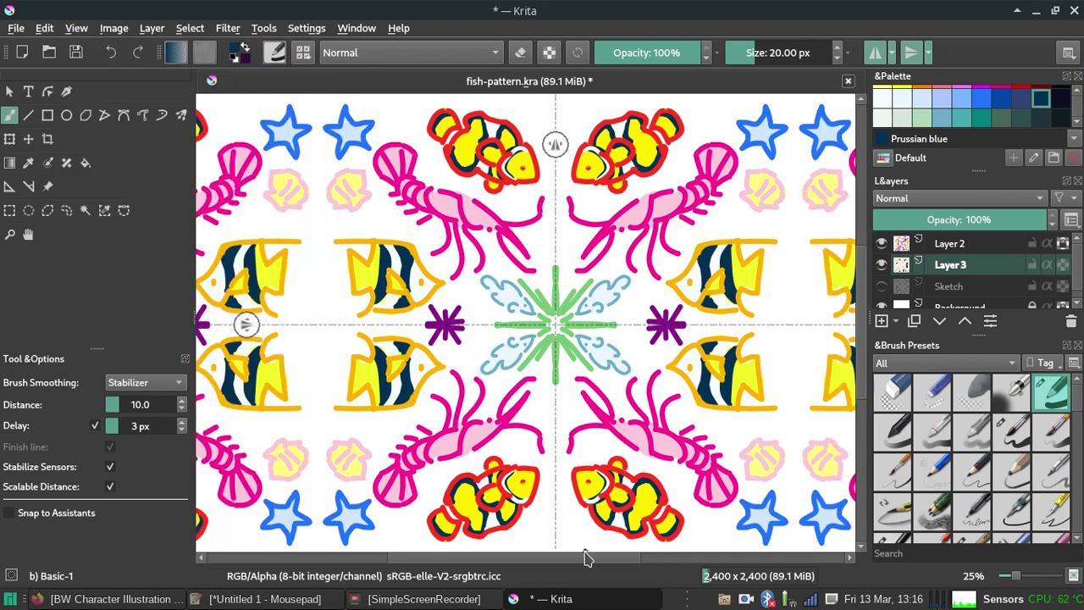
pyautogui.moveTo(590, 557); pyautogui.dragTo(466, 580)
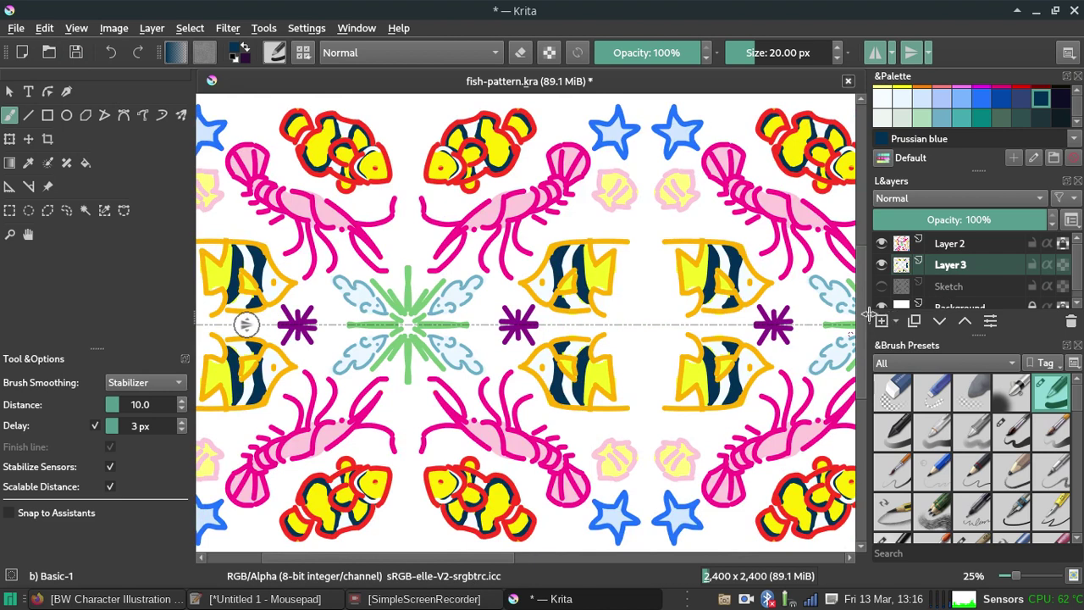
pyautogui.moveTo(862, 315); pyautogui.dragTo(858, 197)
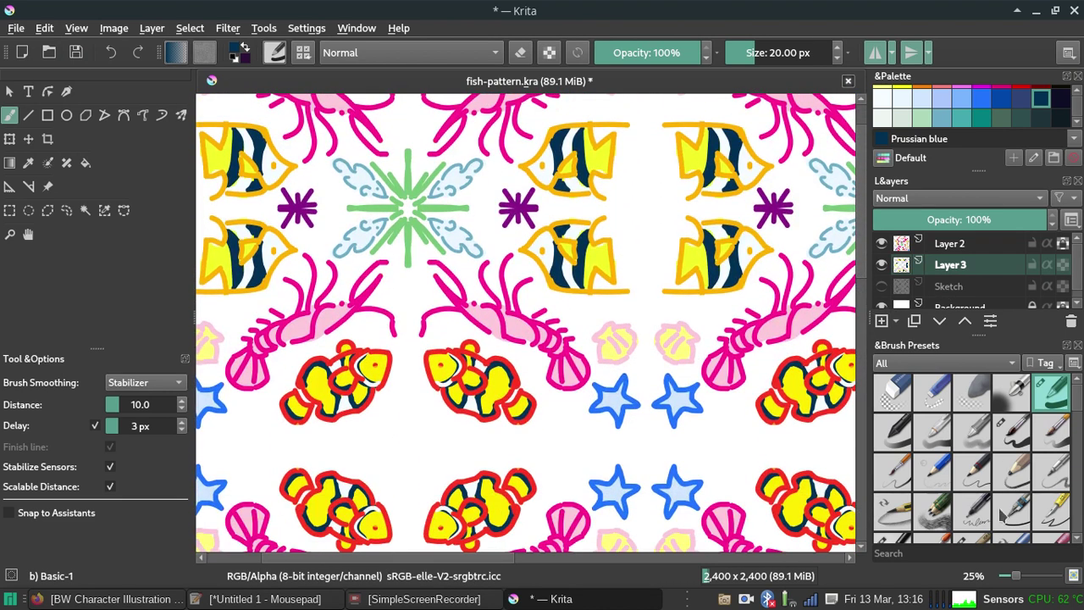
pyautogui.moveTo(1016, 576); pyautogui.dragTo(1006, 576)
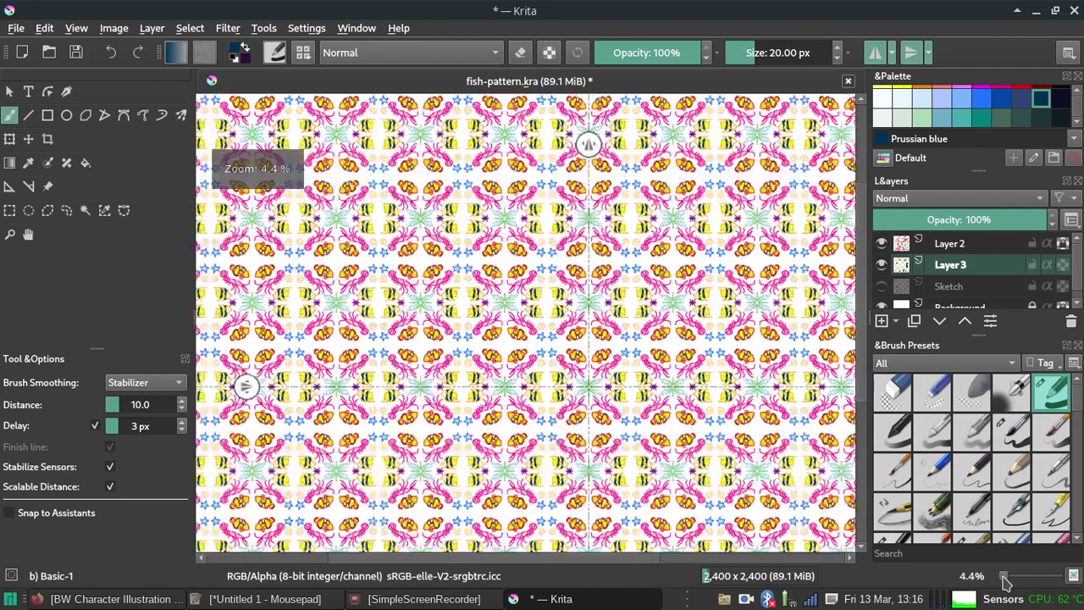
pyautogui.moveTo(1005, 581); pyautogui.dragTo(1019, 586)
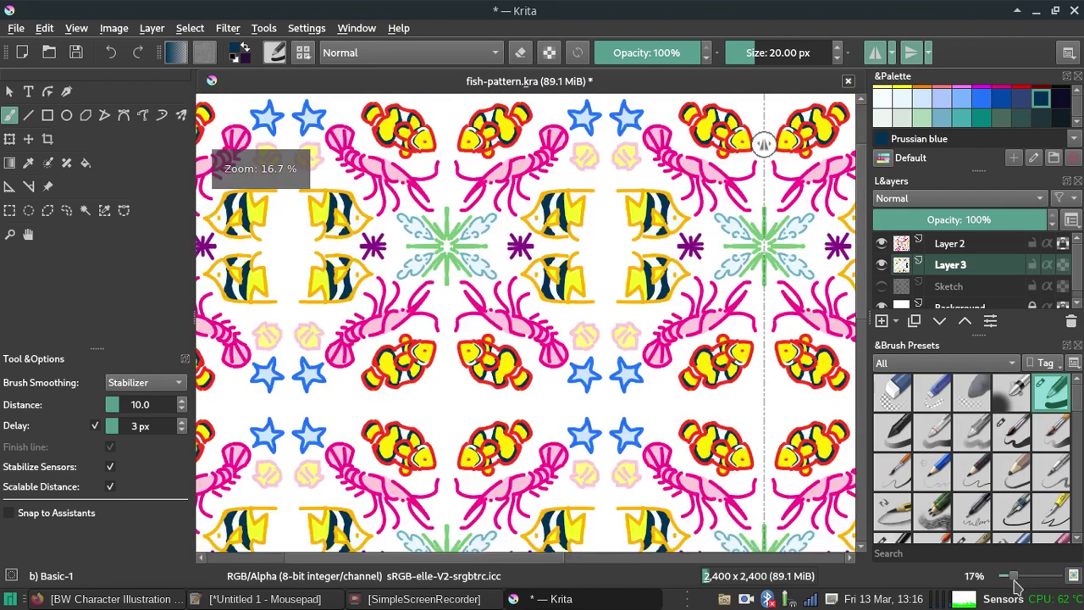
pyautogui.click(76, 28)
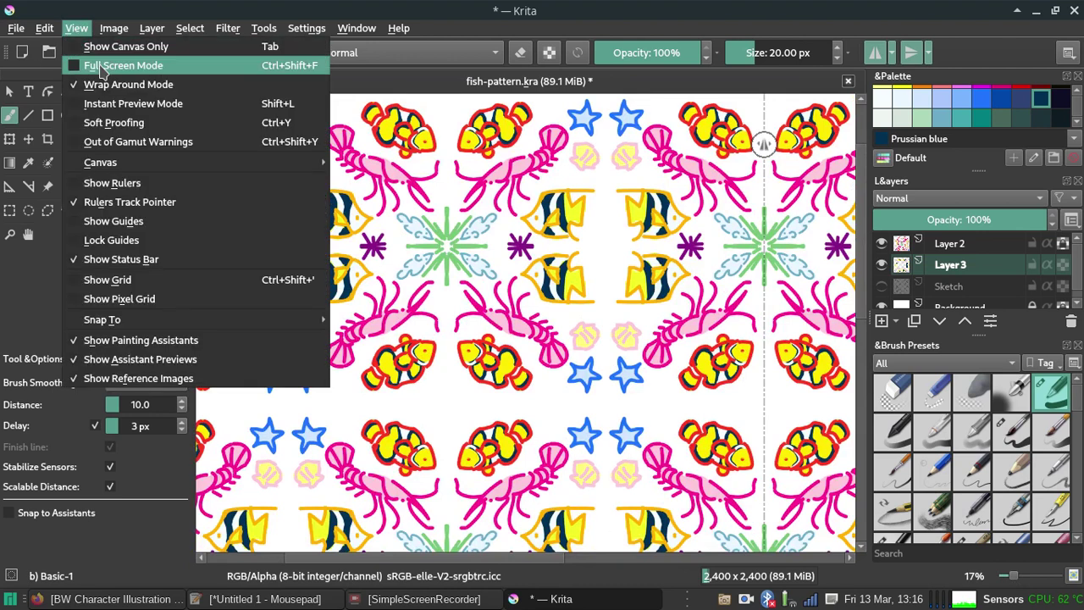
pyautogui.click(74, 83)
pyautogui.moveTo(559, 561); pyautogui.dragTo(641, 561)
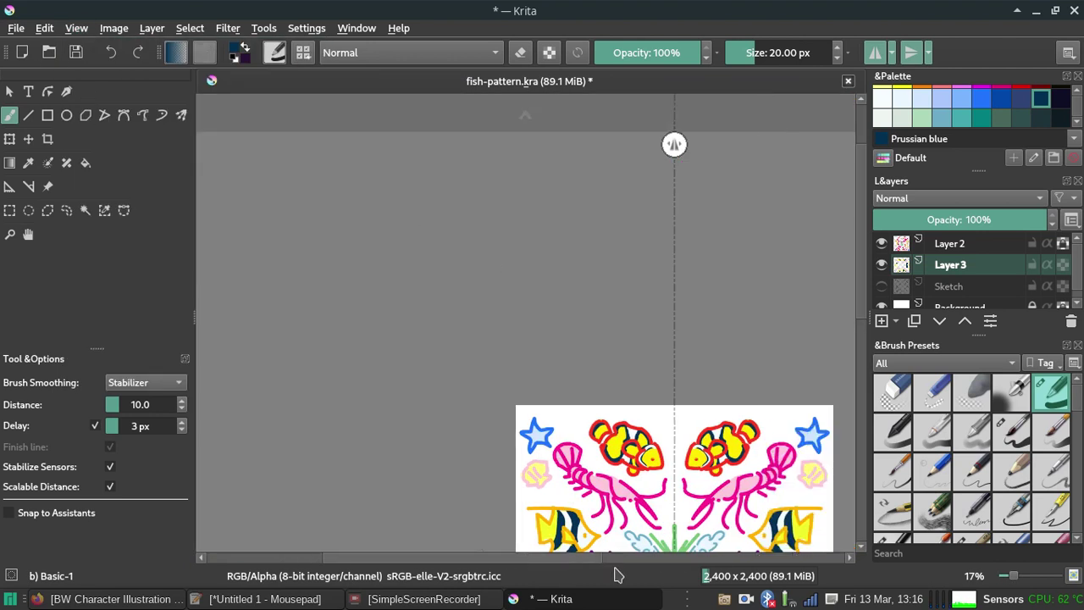
pyautogui.moveTo(861, 254); pyautogui.dragTo(861, 296)
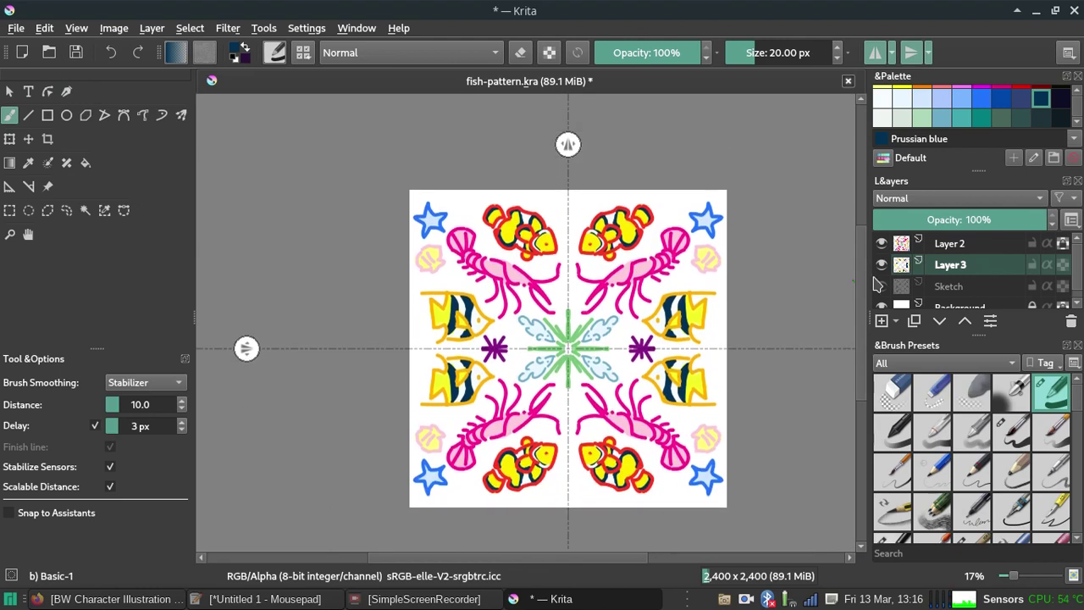
pyautogui.click(970, 263)
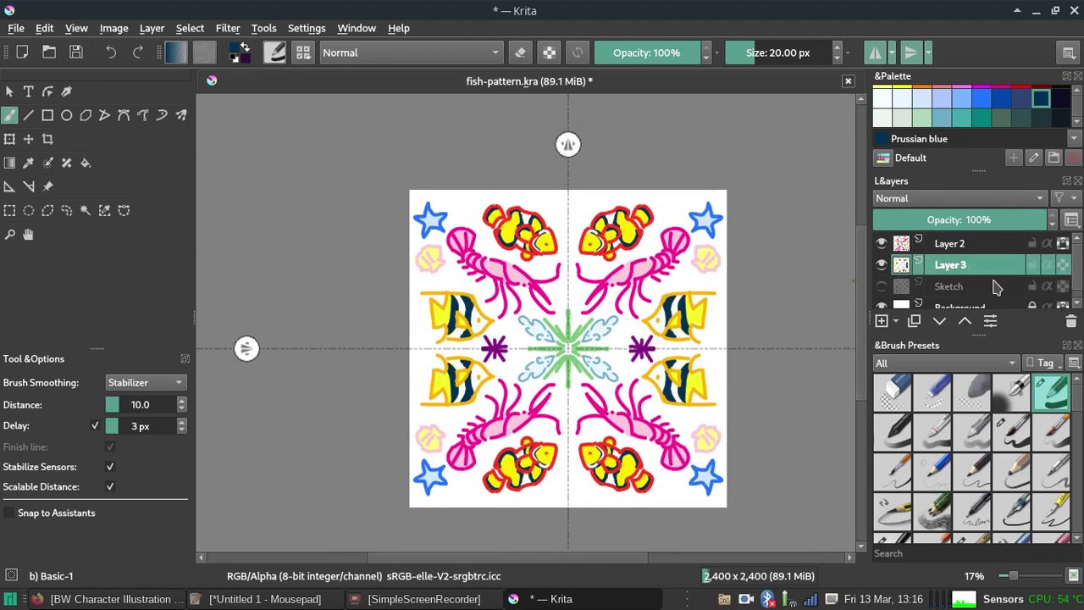
pyautogui.click(972, 245)
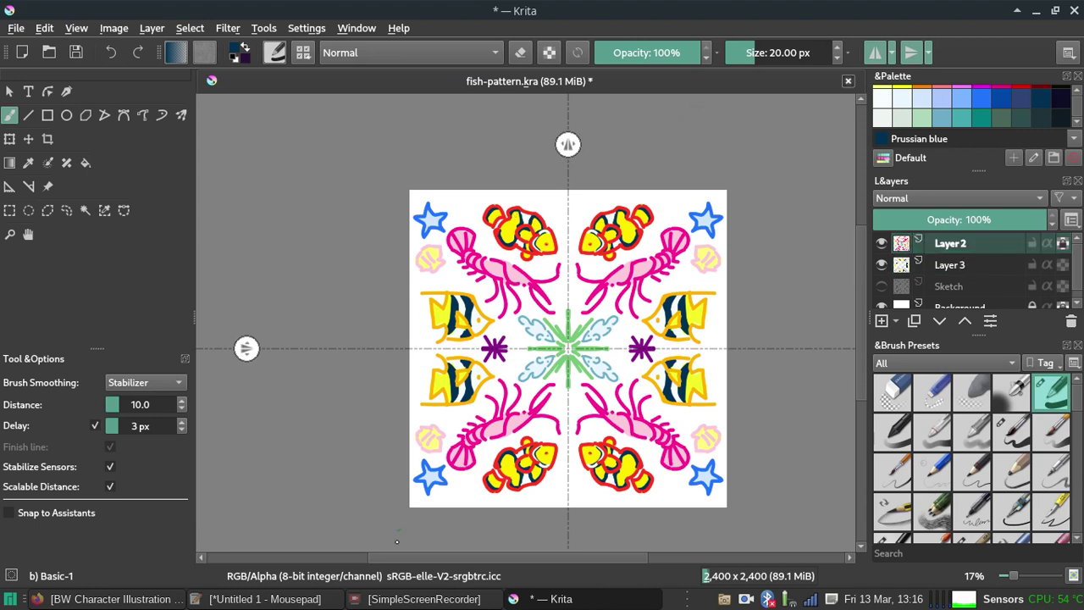
# Place Mousepad beside the canvas and type 'I hope you enjoyed this video! Thanks for watching :)'.
pyautogui.click(305, 599)
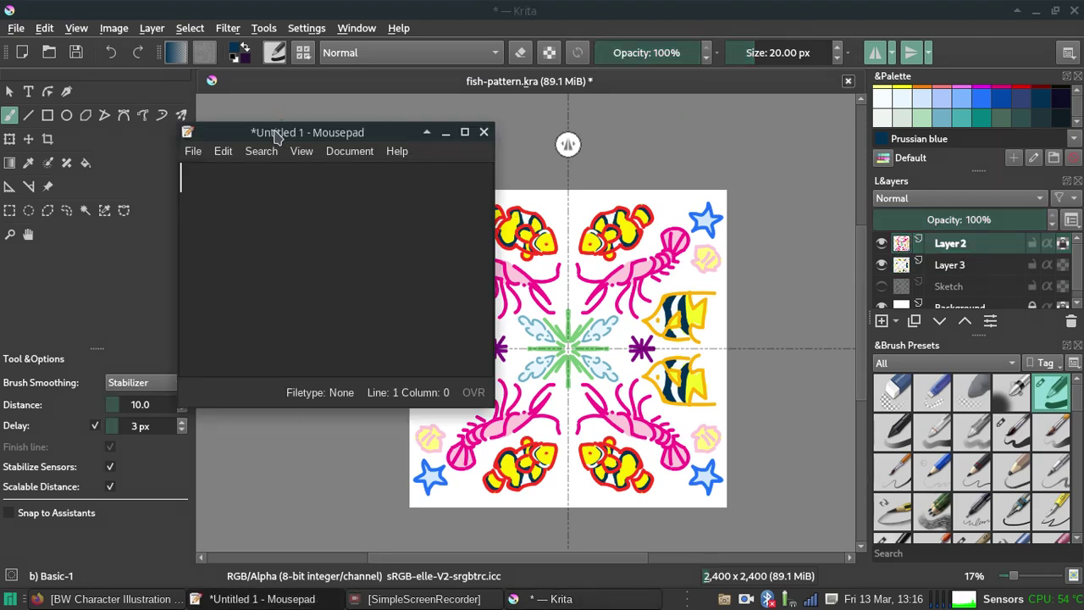
pyautogui.moveTo(271, 135); pyautogui.dragTo(187, 222)
pyautogui.write('I ')
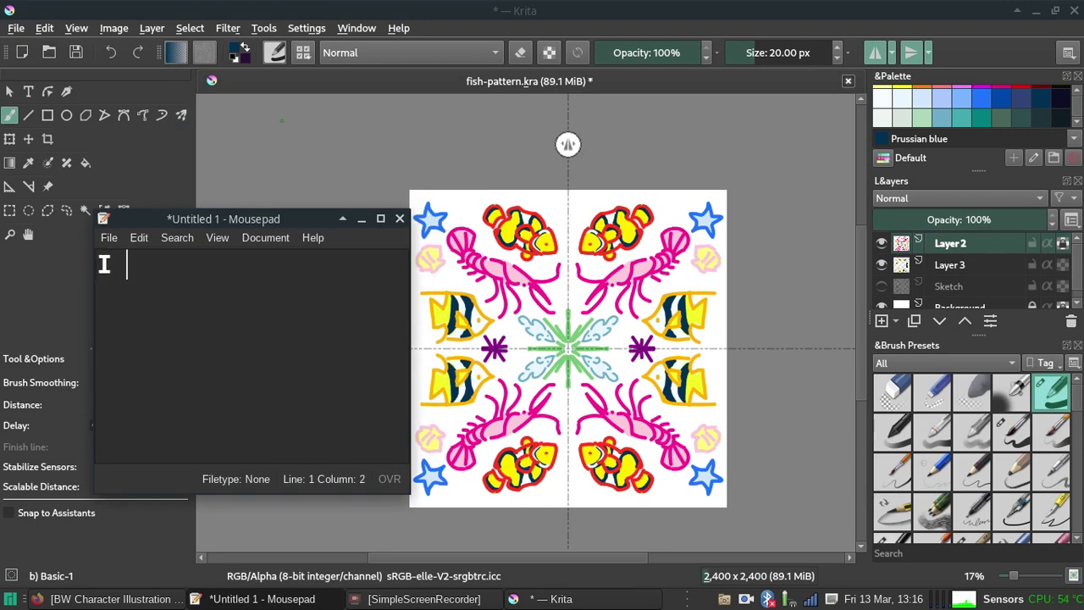
pyautogui.write('hopw')
pyautogui.write('you enjoyed this video!')
pyautogui.press('Return')
pyautogui.press('Return')
pyautogui.write('TR')
pyautogui.press('BackSpace')
pyautogui.write('hanks for watch')
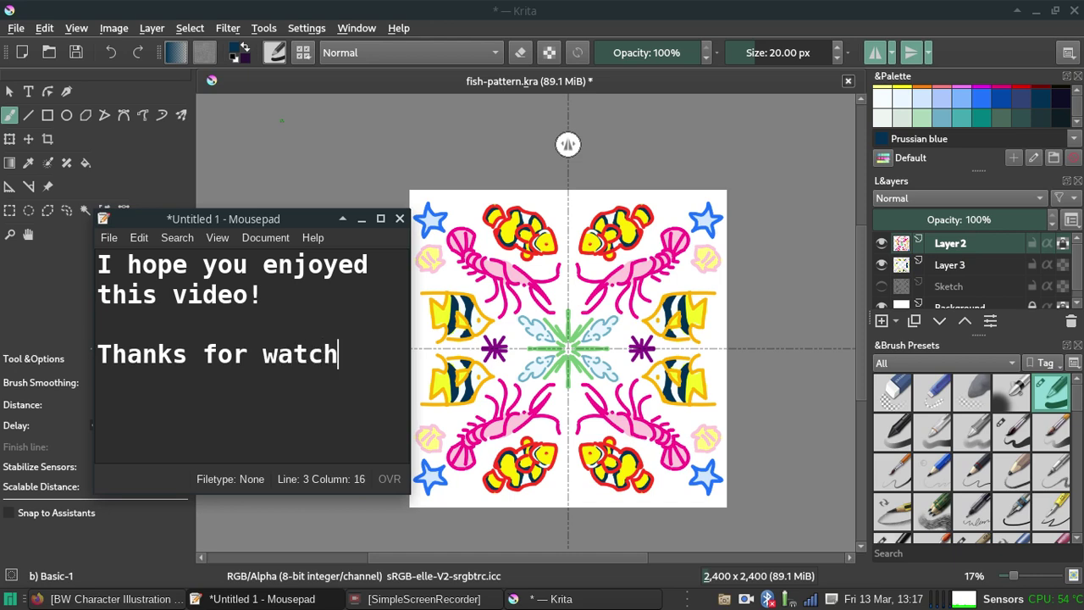
pyautogui.write('ing :)')
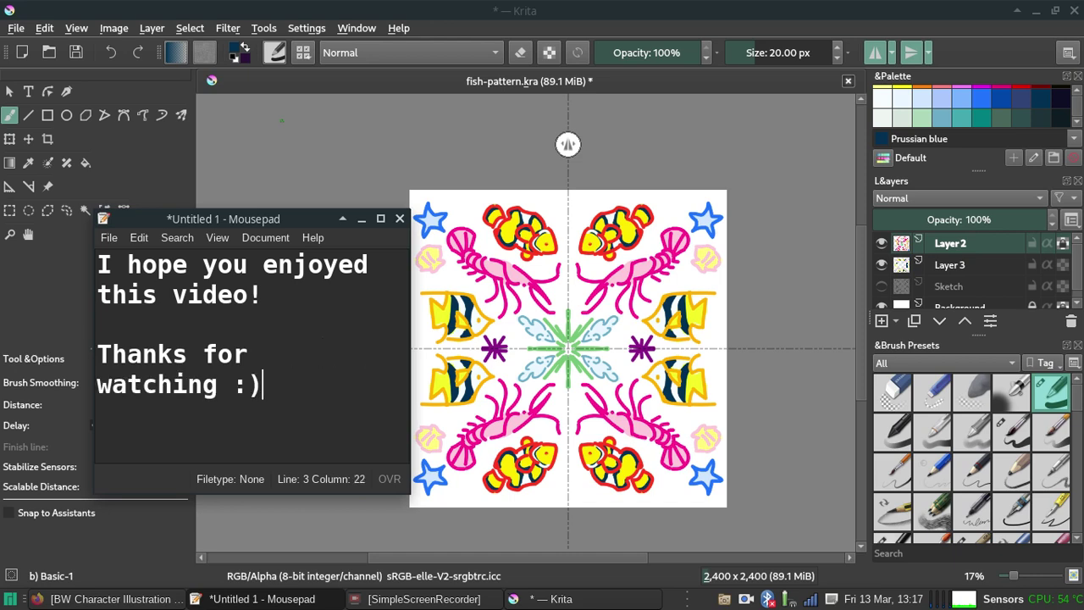